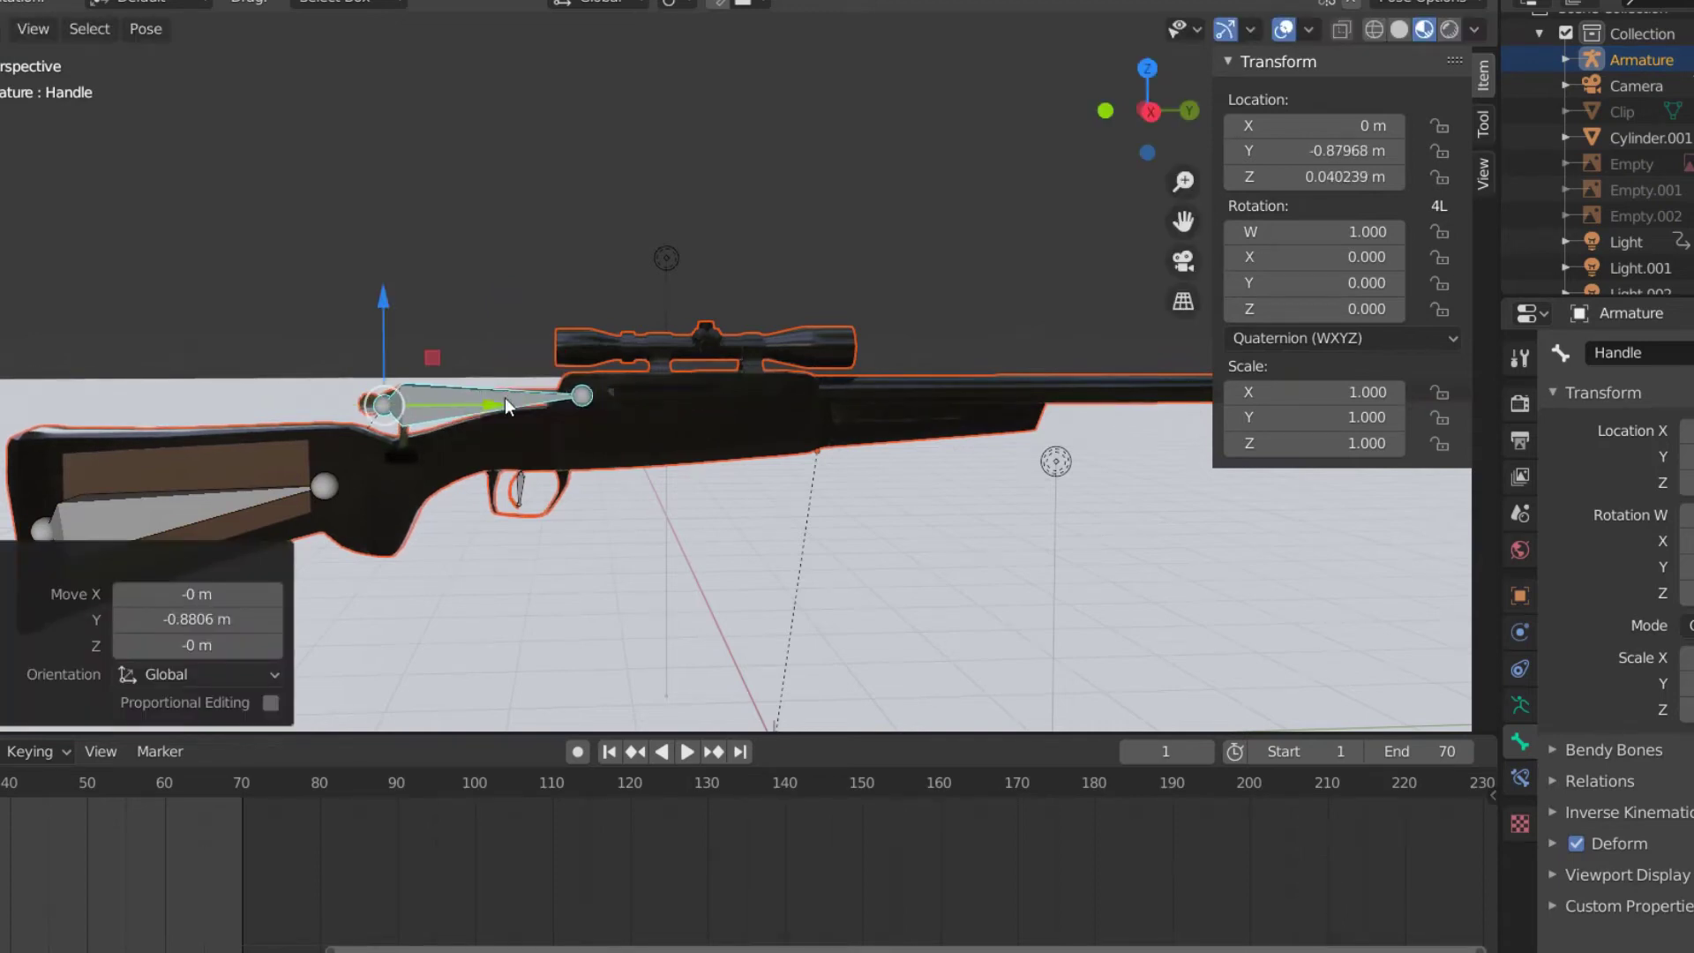
# - Reset the Handle bone, test the Trigger bone with a small move and X rotation, then clear it
pyautogui.hotkey('alt', 'g')
pyautogui.click(520, 490)
pyautogui.moveTo(573, 481); pyautogui.dragTo(583, 480)
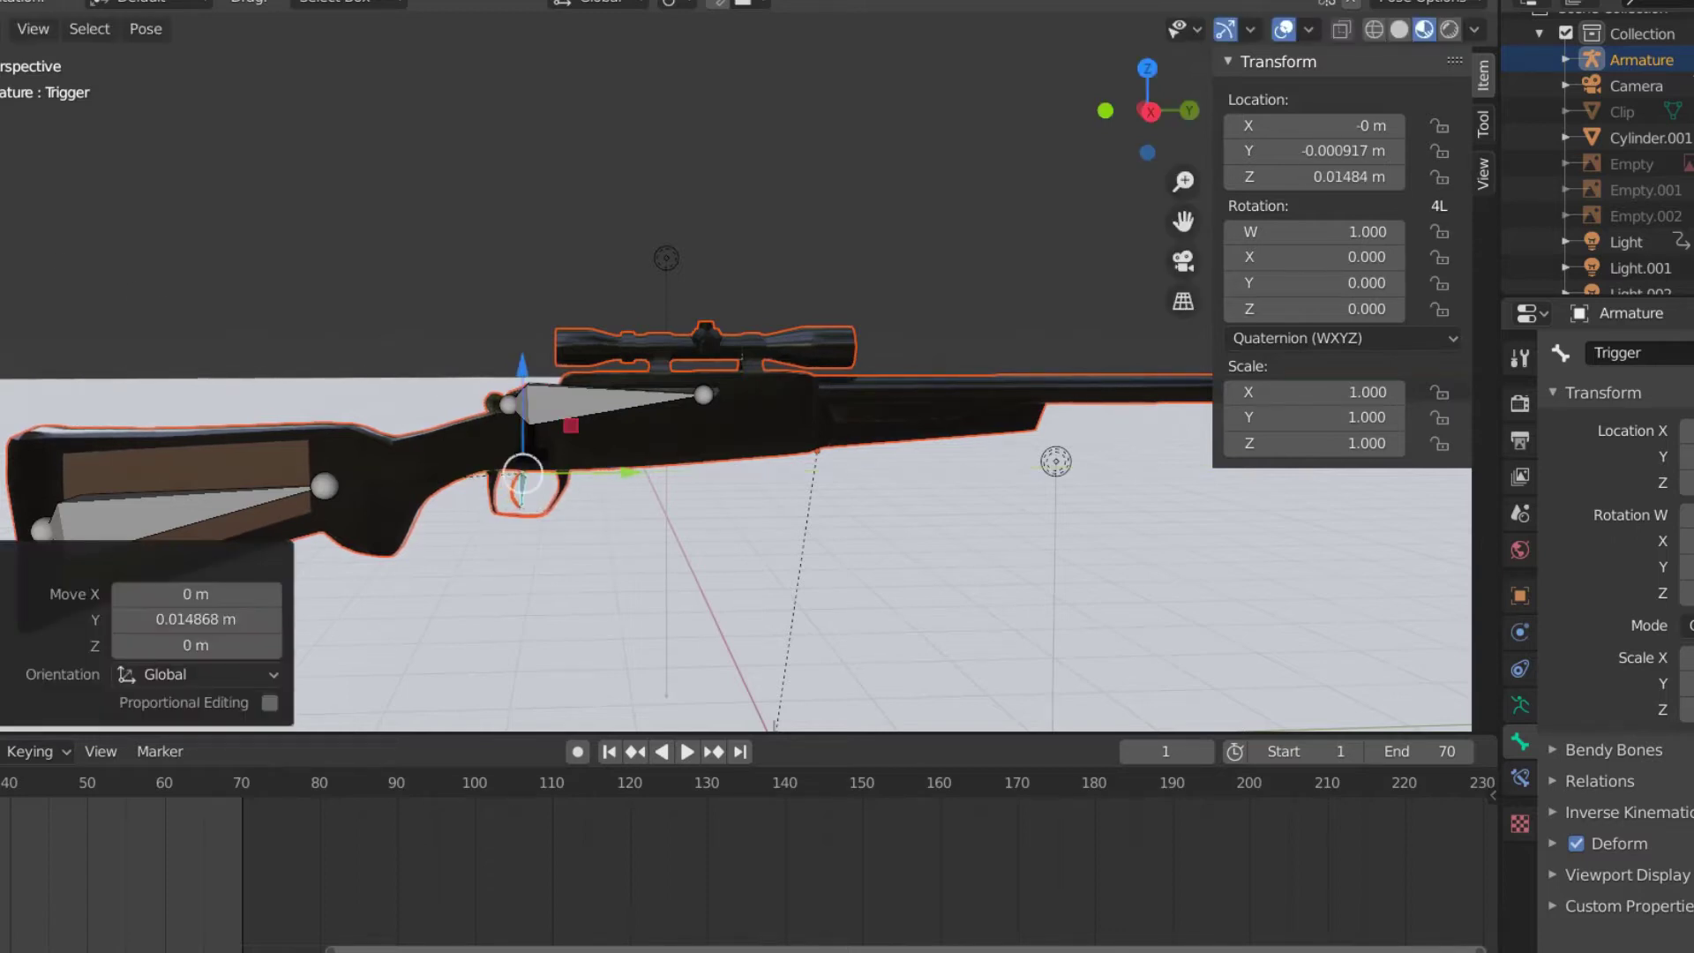
pyautogui.press('r')
pyautogui.press('x')
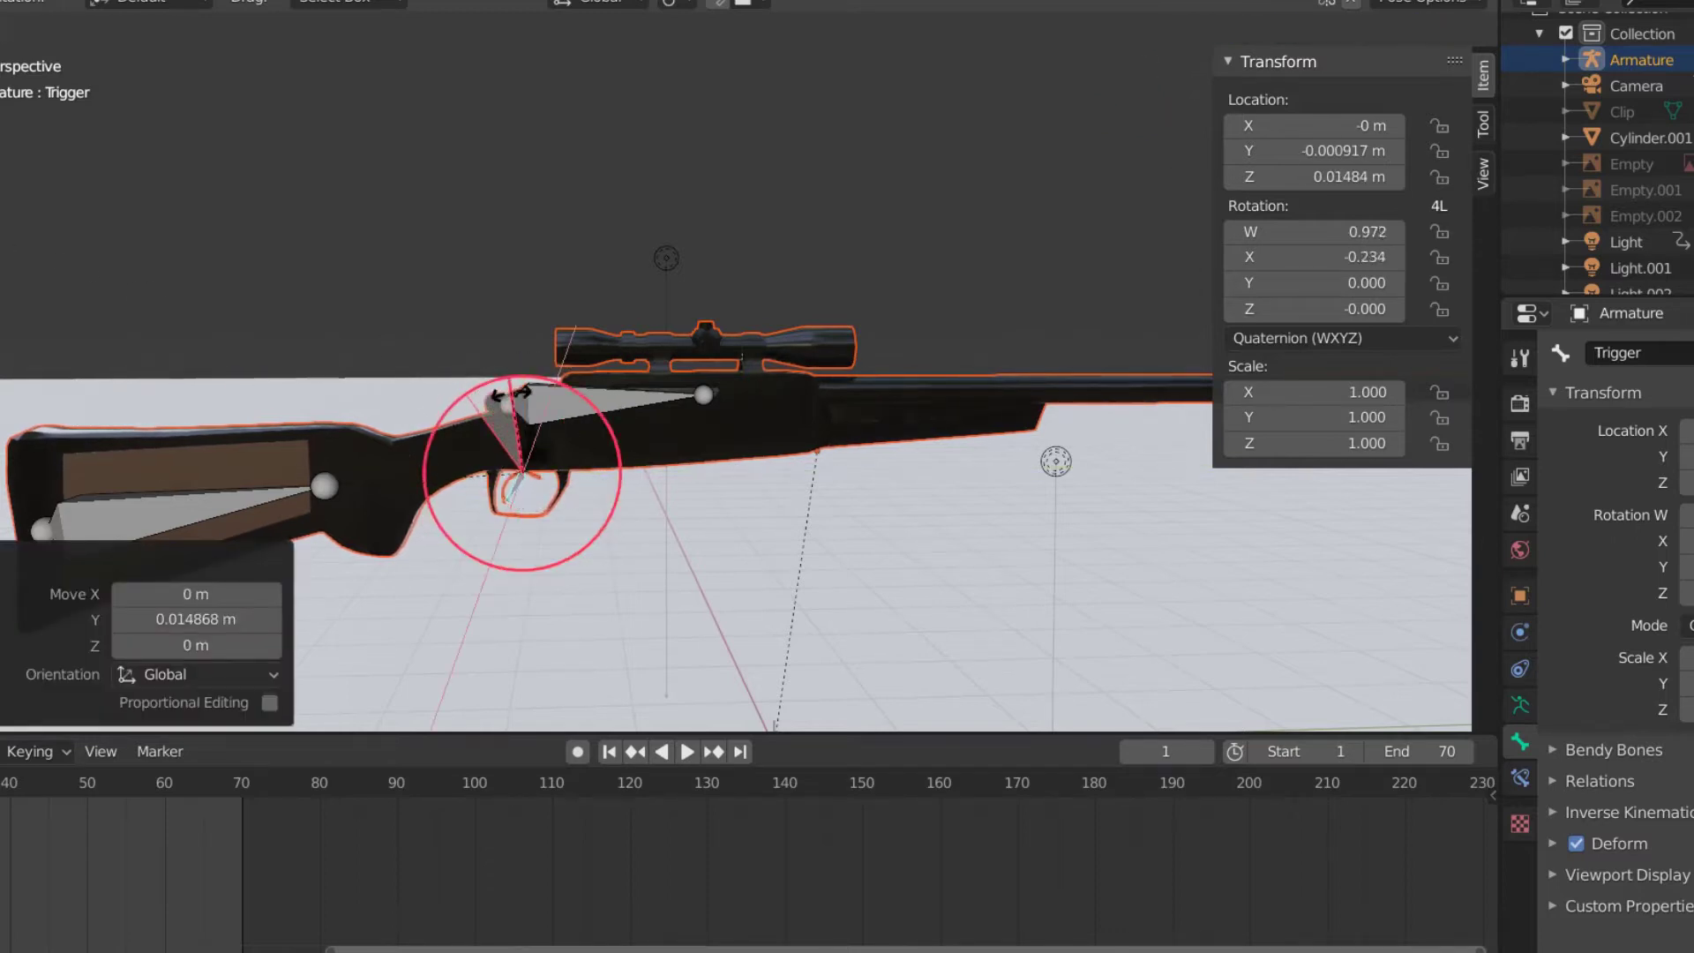
pyautogui.click(471, 384)
pyautogui.hotkey('alt', 'g')
pyautogui.hotkey('alt', 'r')
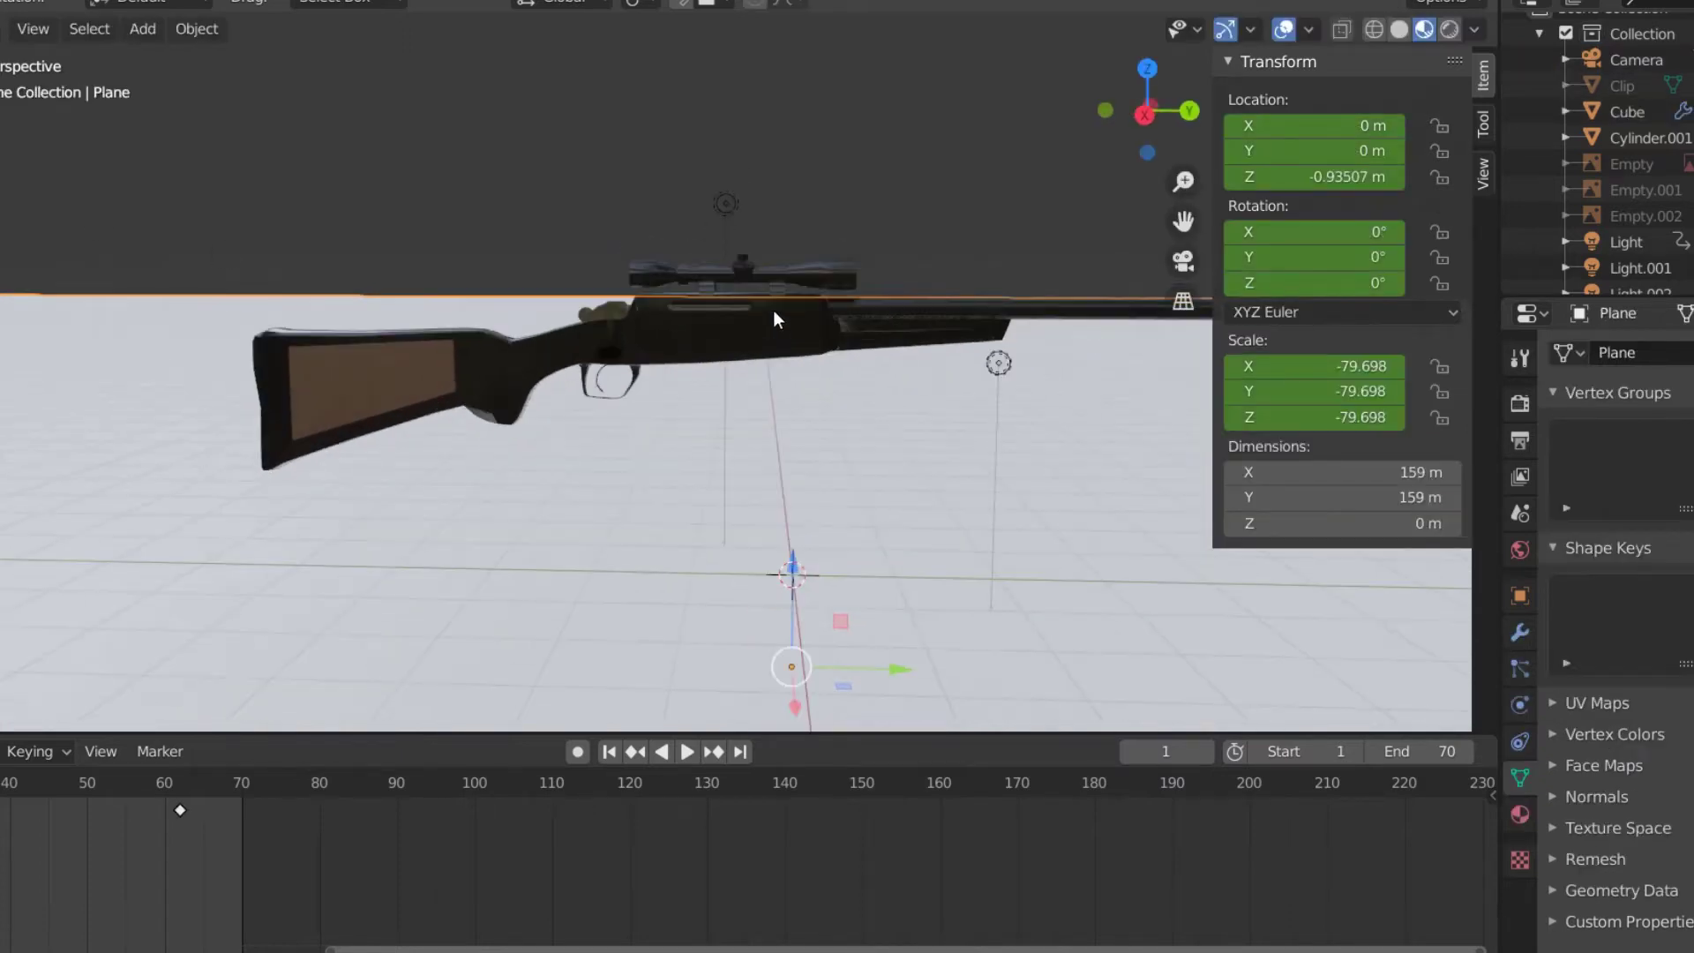
# - Select the rifle mesh in Object Mode
pyautogui.moveTo(840, 318)
pyautogui.mouseDown(button='middle')
pyautogui.moveTo(928, 356)
pyautogui.moveTo(712, 231)
pyautogui.moveTo(840, 293)
pyautogui.mouseUp(button='middle')
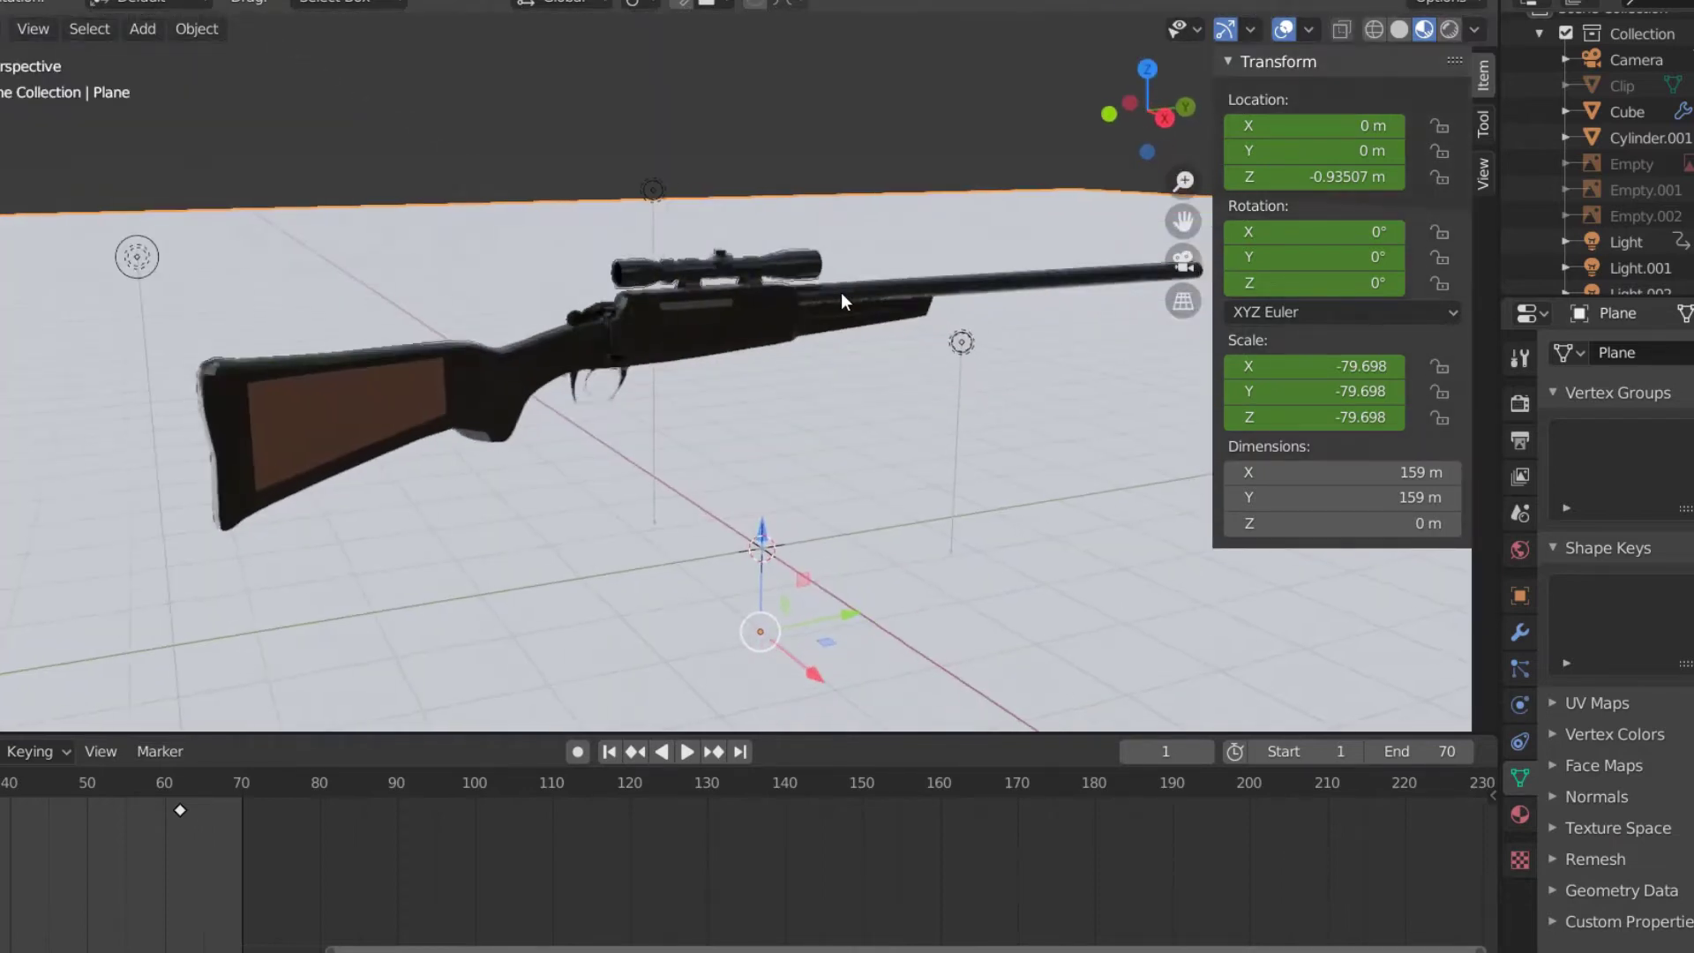
pyautogui.click(683, 310)
pyautogui.moveTo(683, 320); pyautogui.dragTo(618, 309, button='middle')
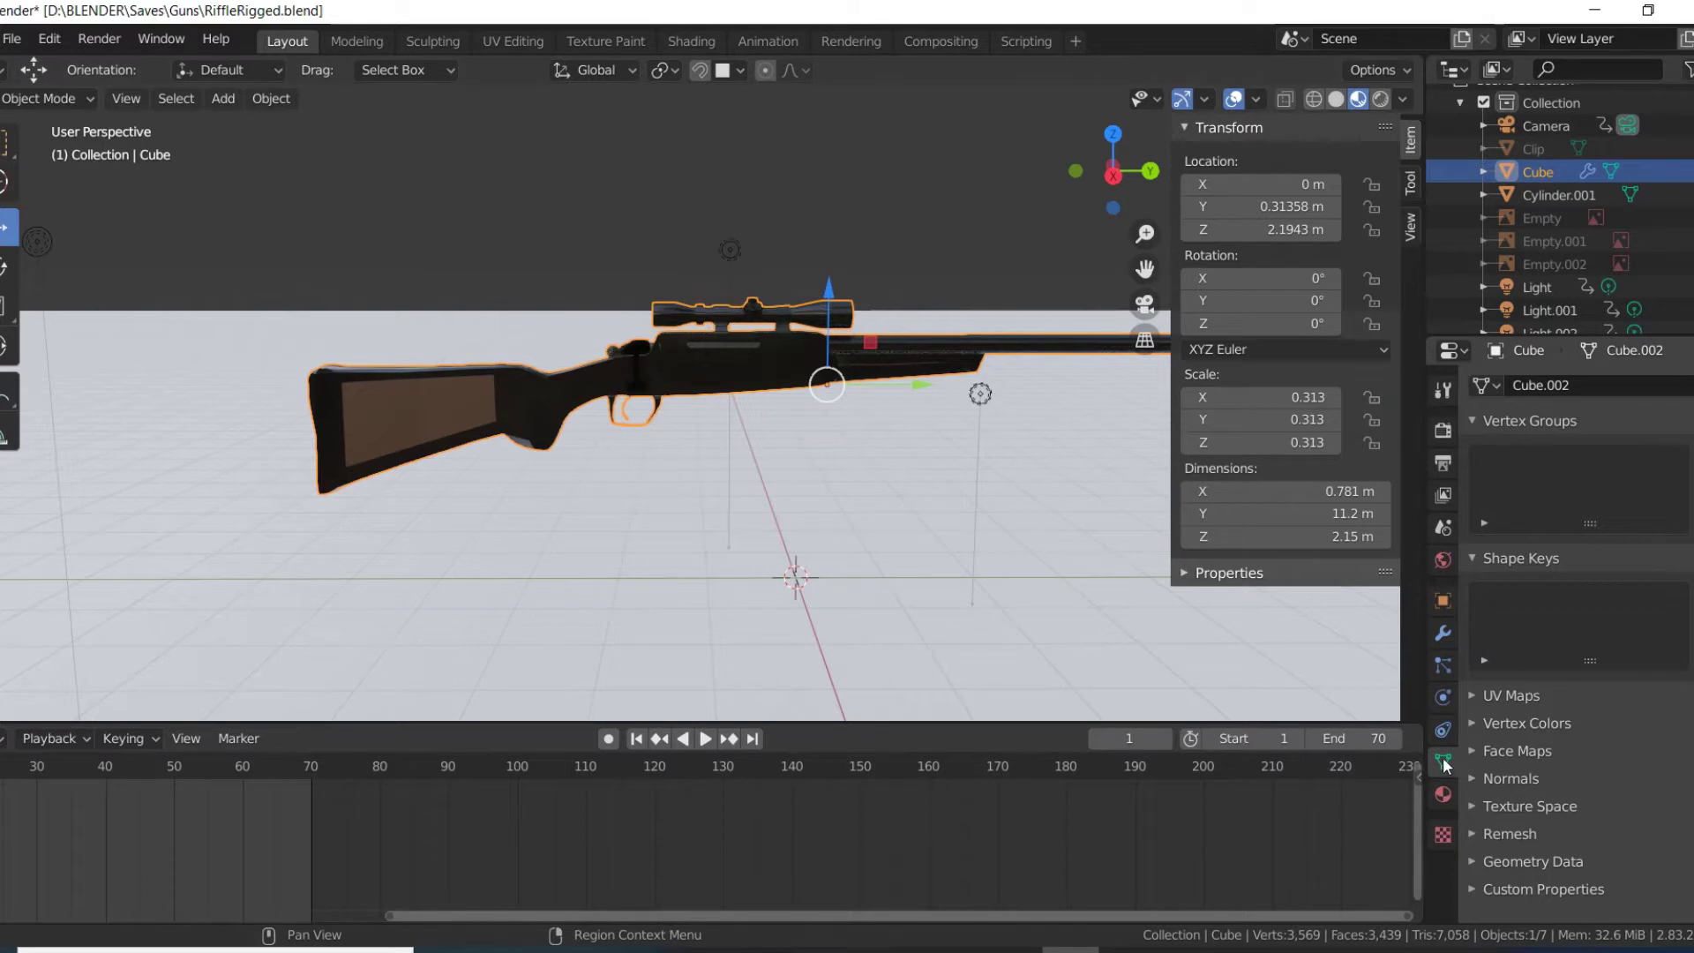
# - Add a first vertex group in the rifle's mesh data properties and name it Handle
pyautogui.click(1443, 633)
pyautogui.click(1444, 697)
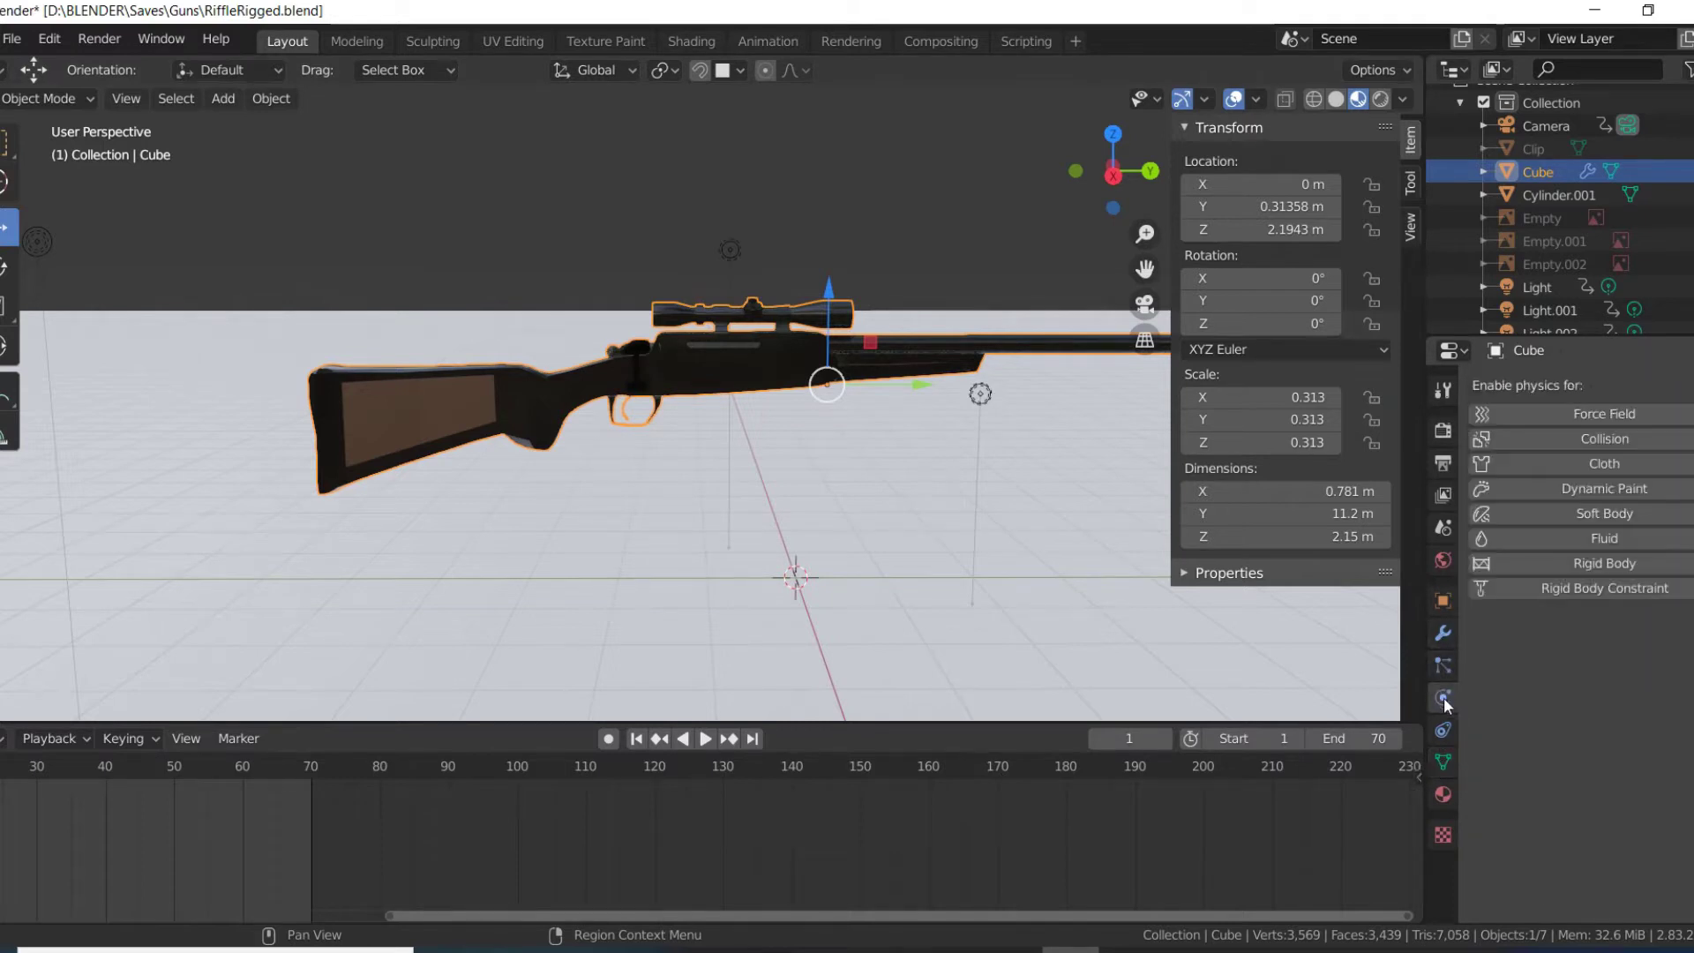
pyautogui.click(1440, 762)
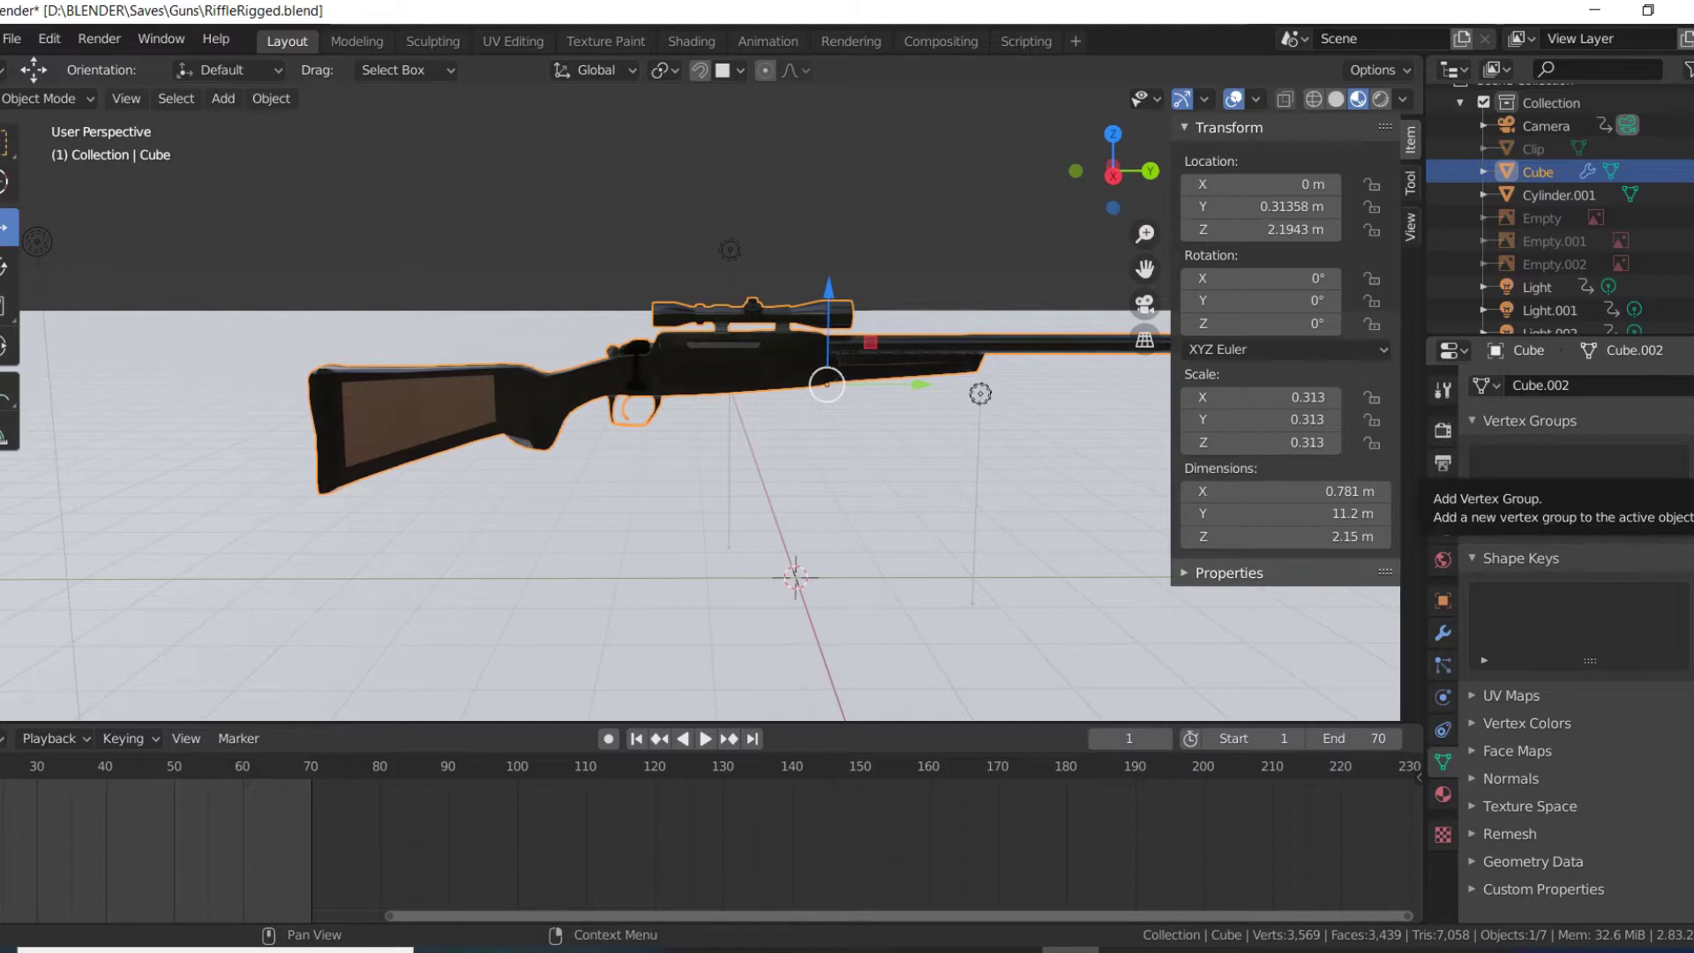
pyautogui.click(1687, 458)
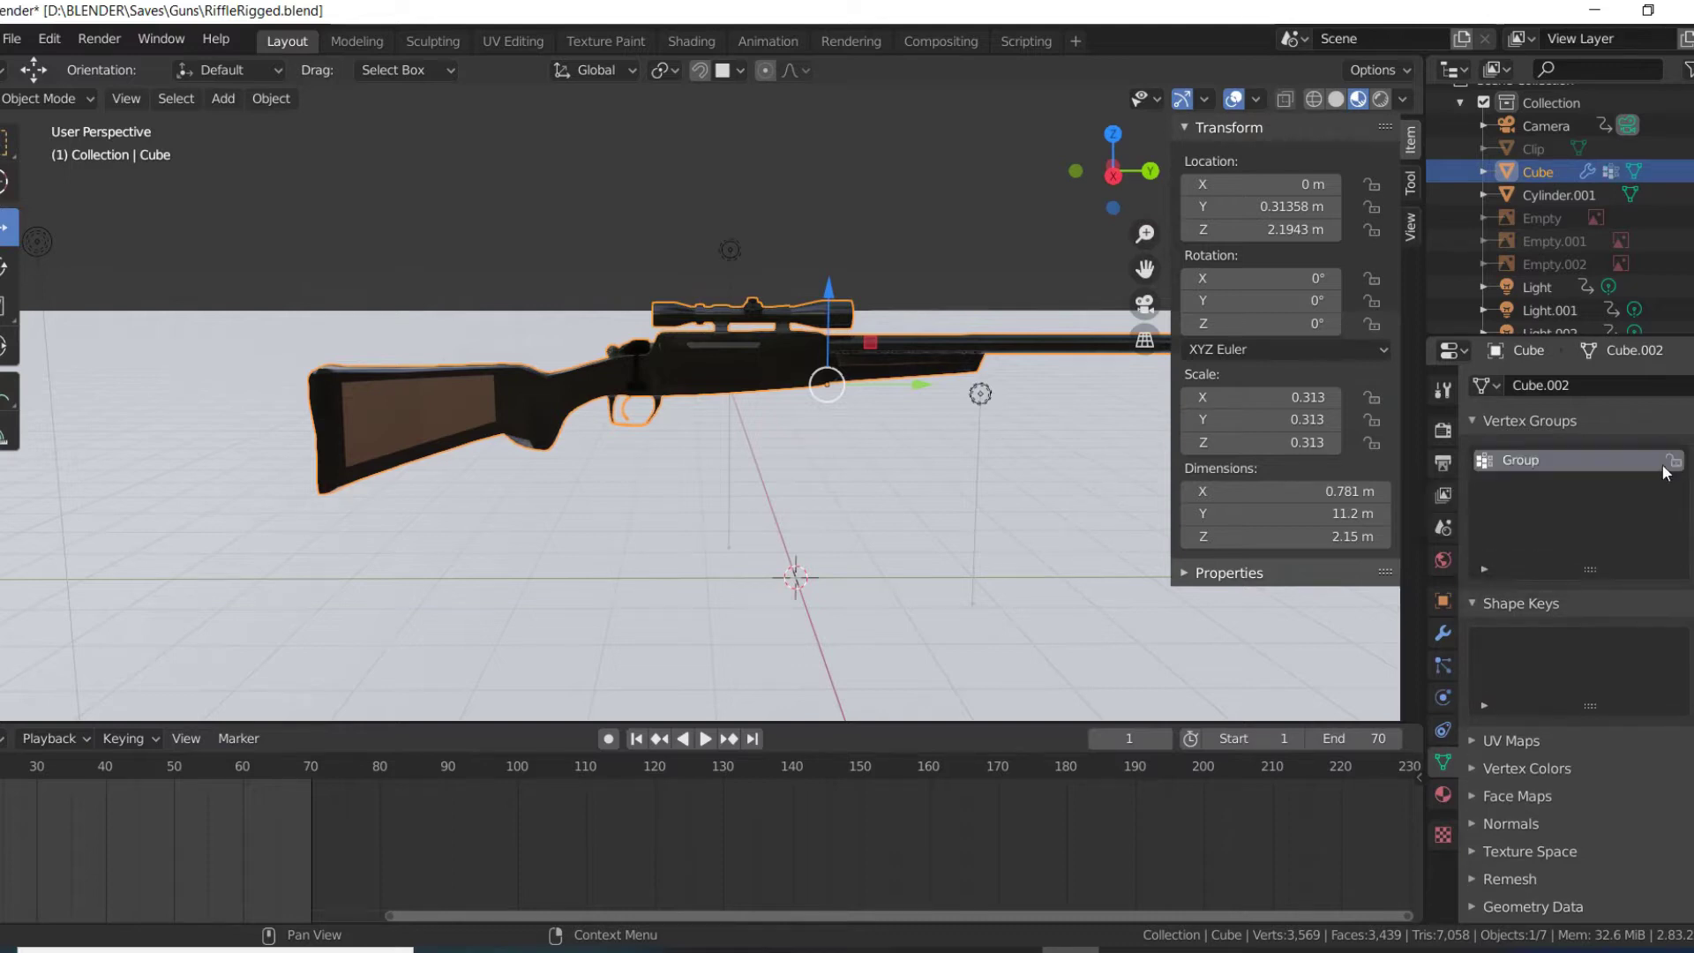
pyautogui.doubleClick(1555, 462)
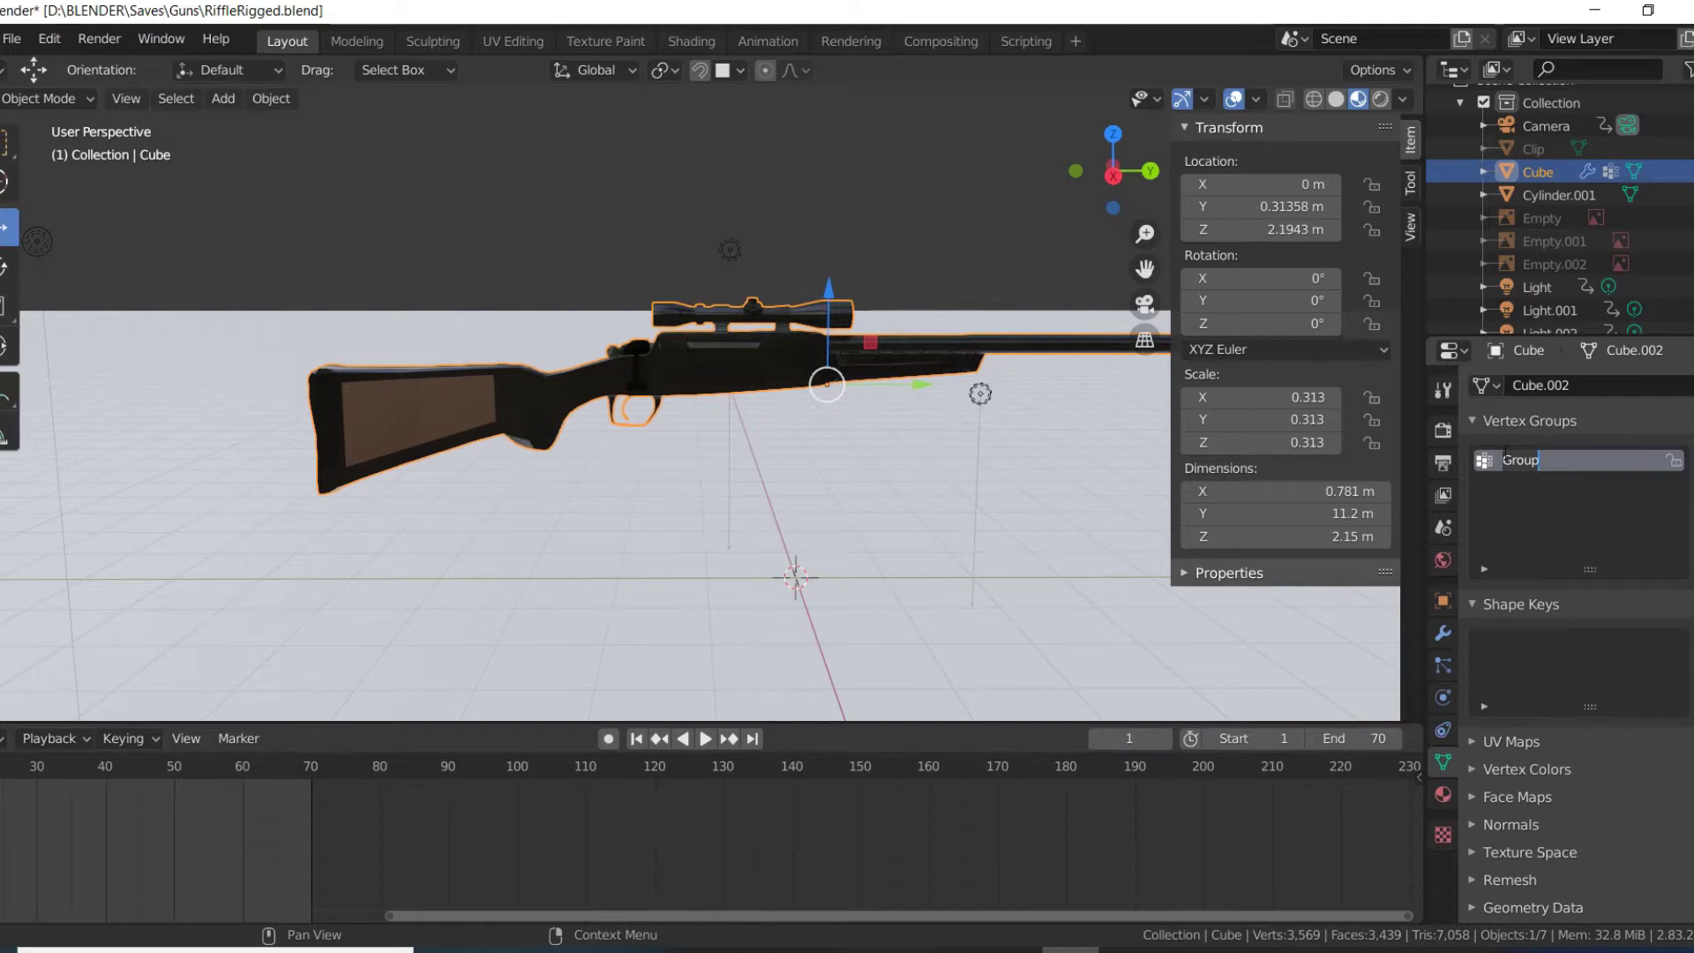
pyautogui.write('Handle')
# - Add two more vertex groups named Trigger and Base, then make Trigger active
pyautogui.click(1690, 460)
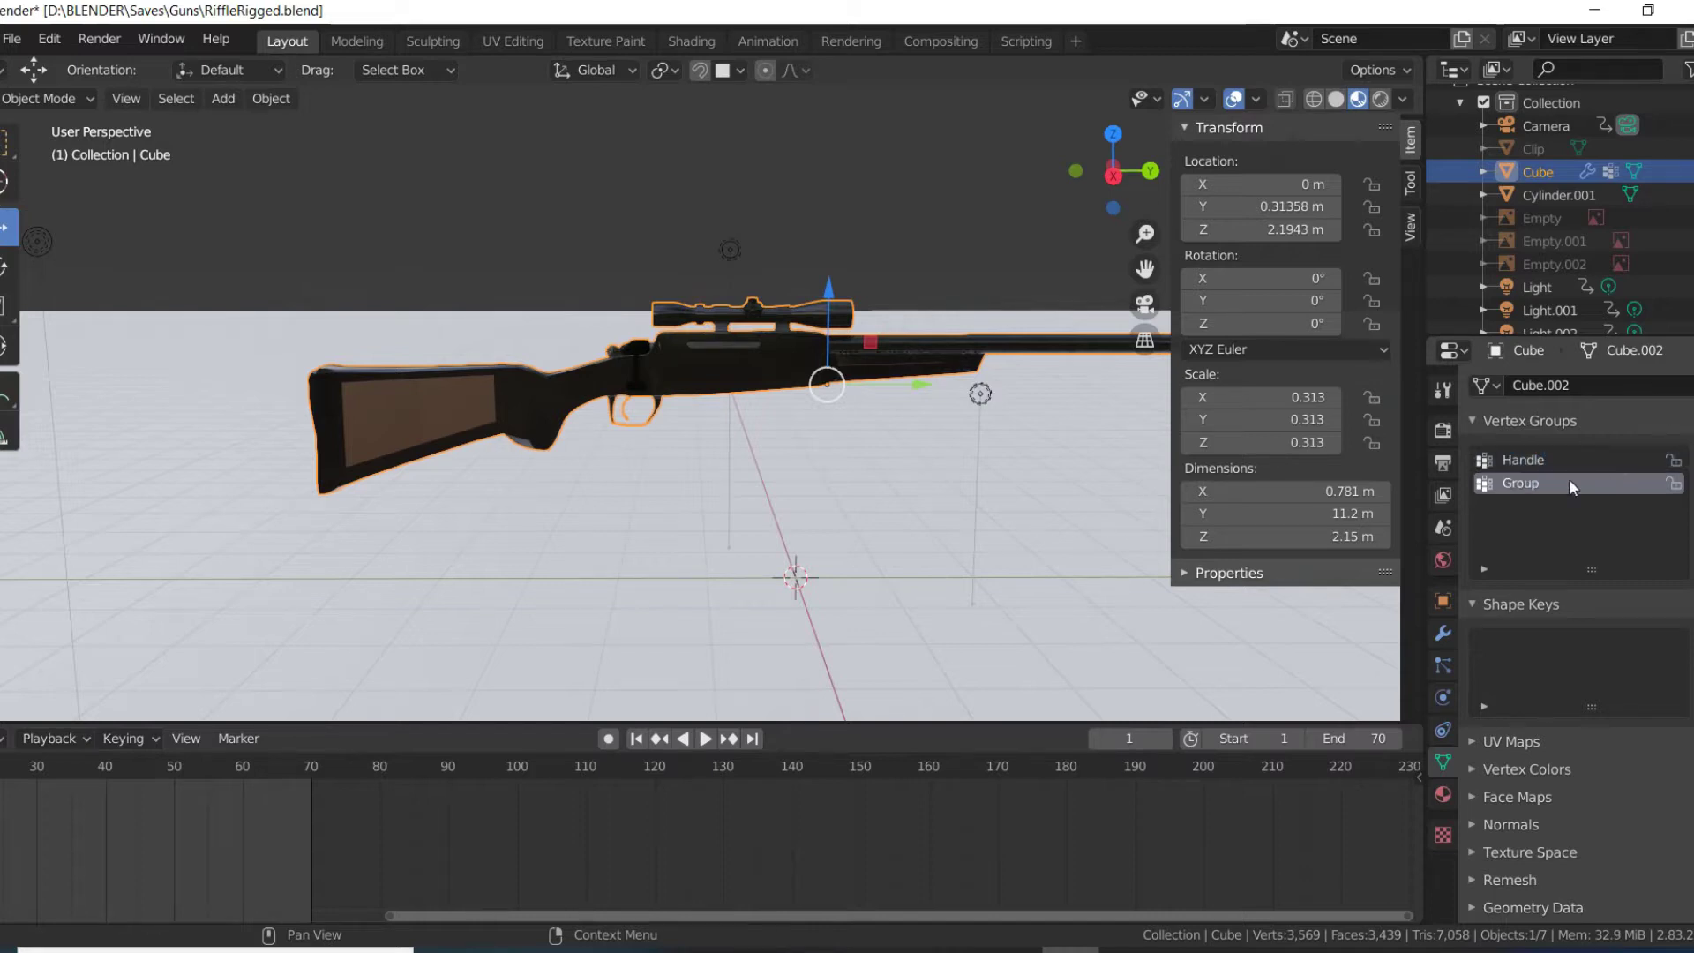
pyautogui.doubleClick(1559, 485)
pyautogui.write('Trigger')
pyautogui.click(1690, 460)
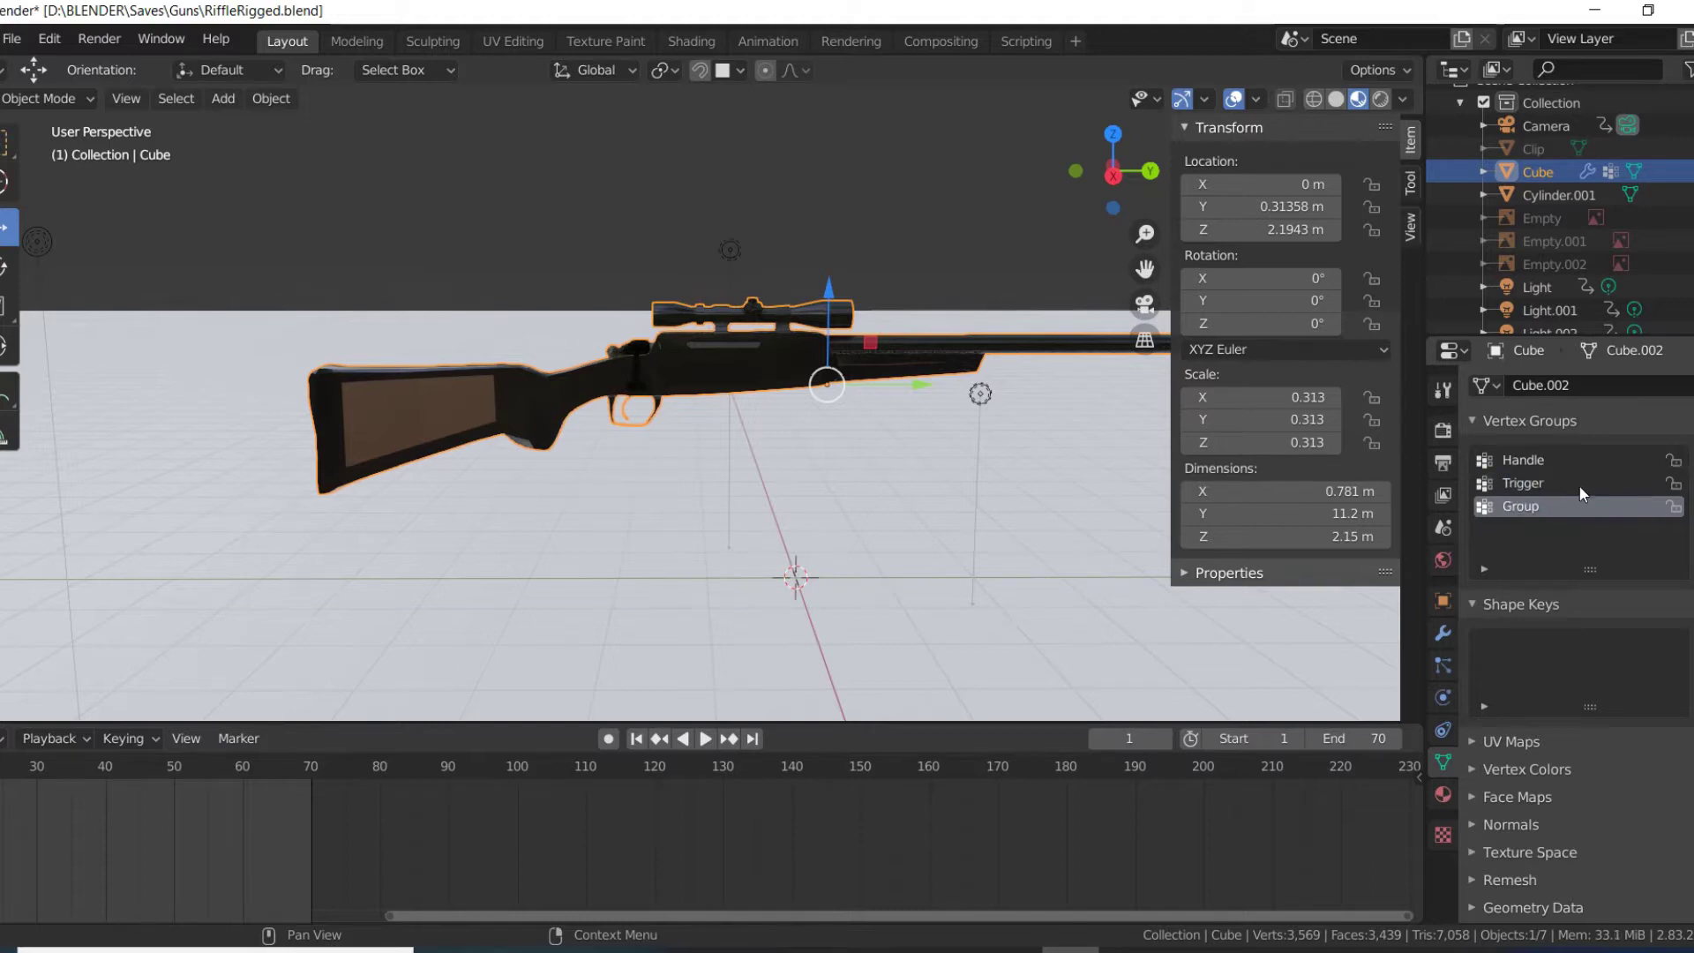
pyautogui.doubleClick(1543, 506)
pyautogui.write('Base')
pyautogui.press('Return')
pyautogui.click(1518, 477)
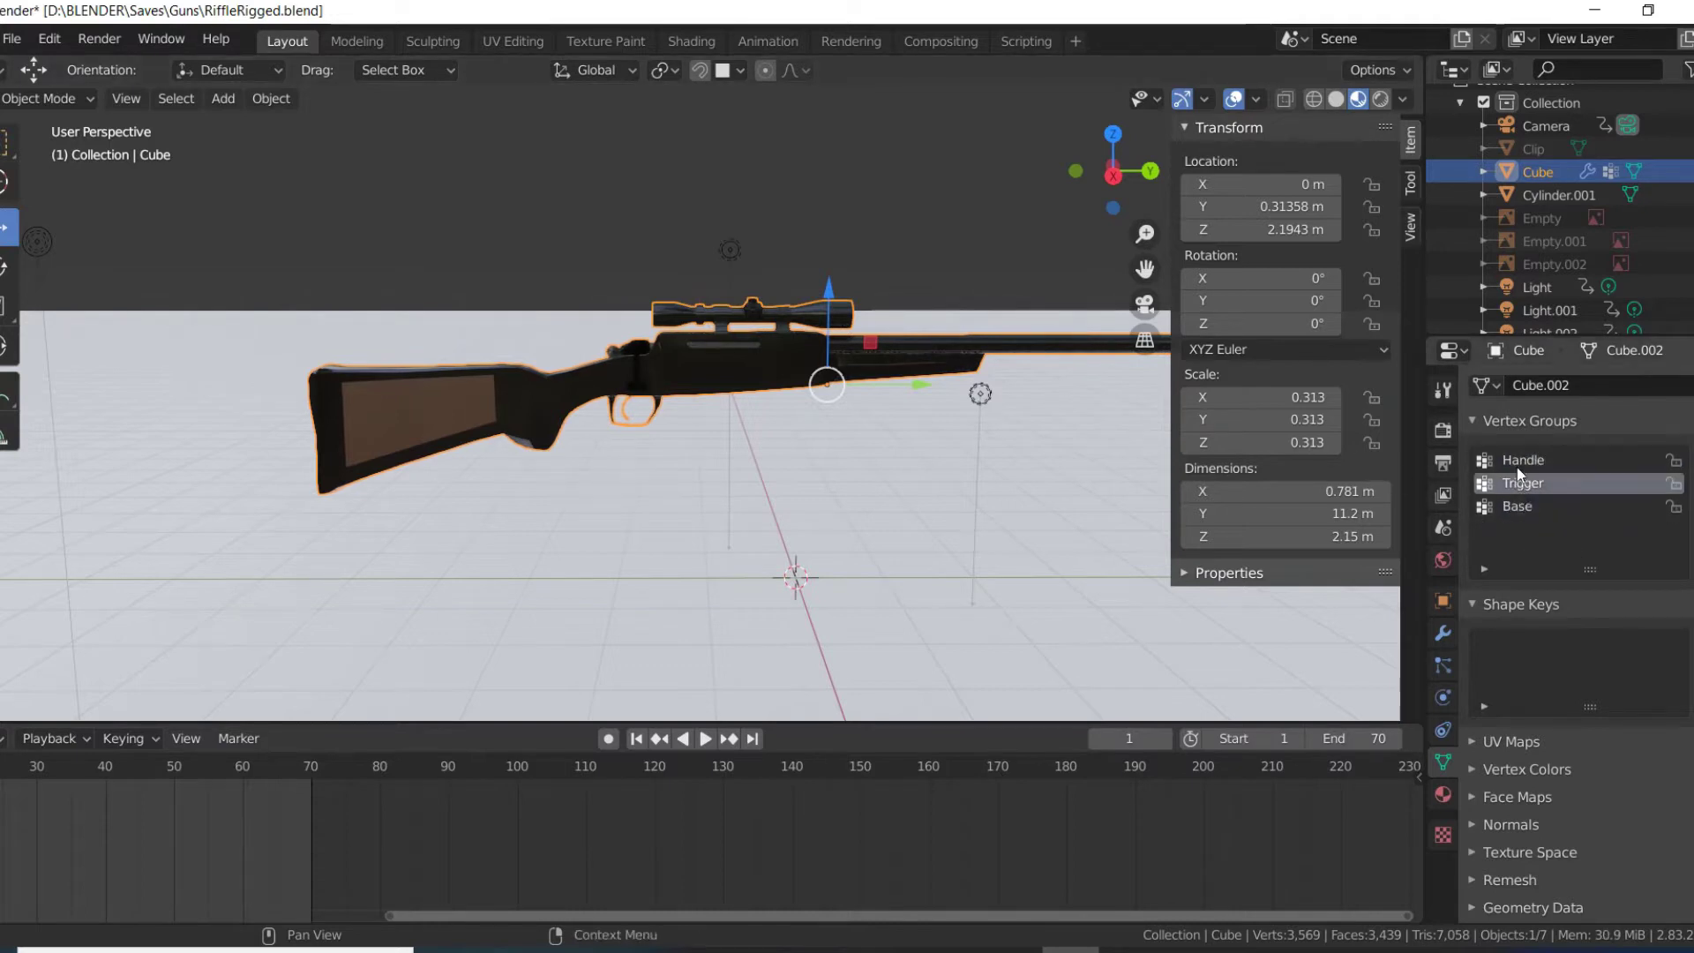
# - Switch the active vertex group through Handle and Base, ending on Handle
pyautogui.click(1517, 467)
pyautogui.click(1517, 506)
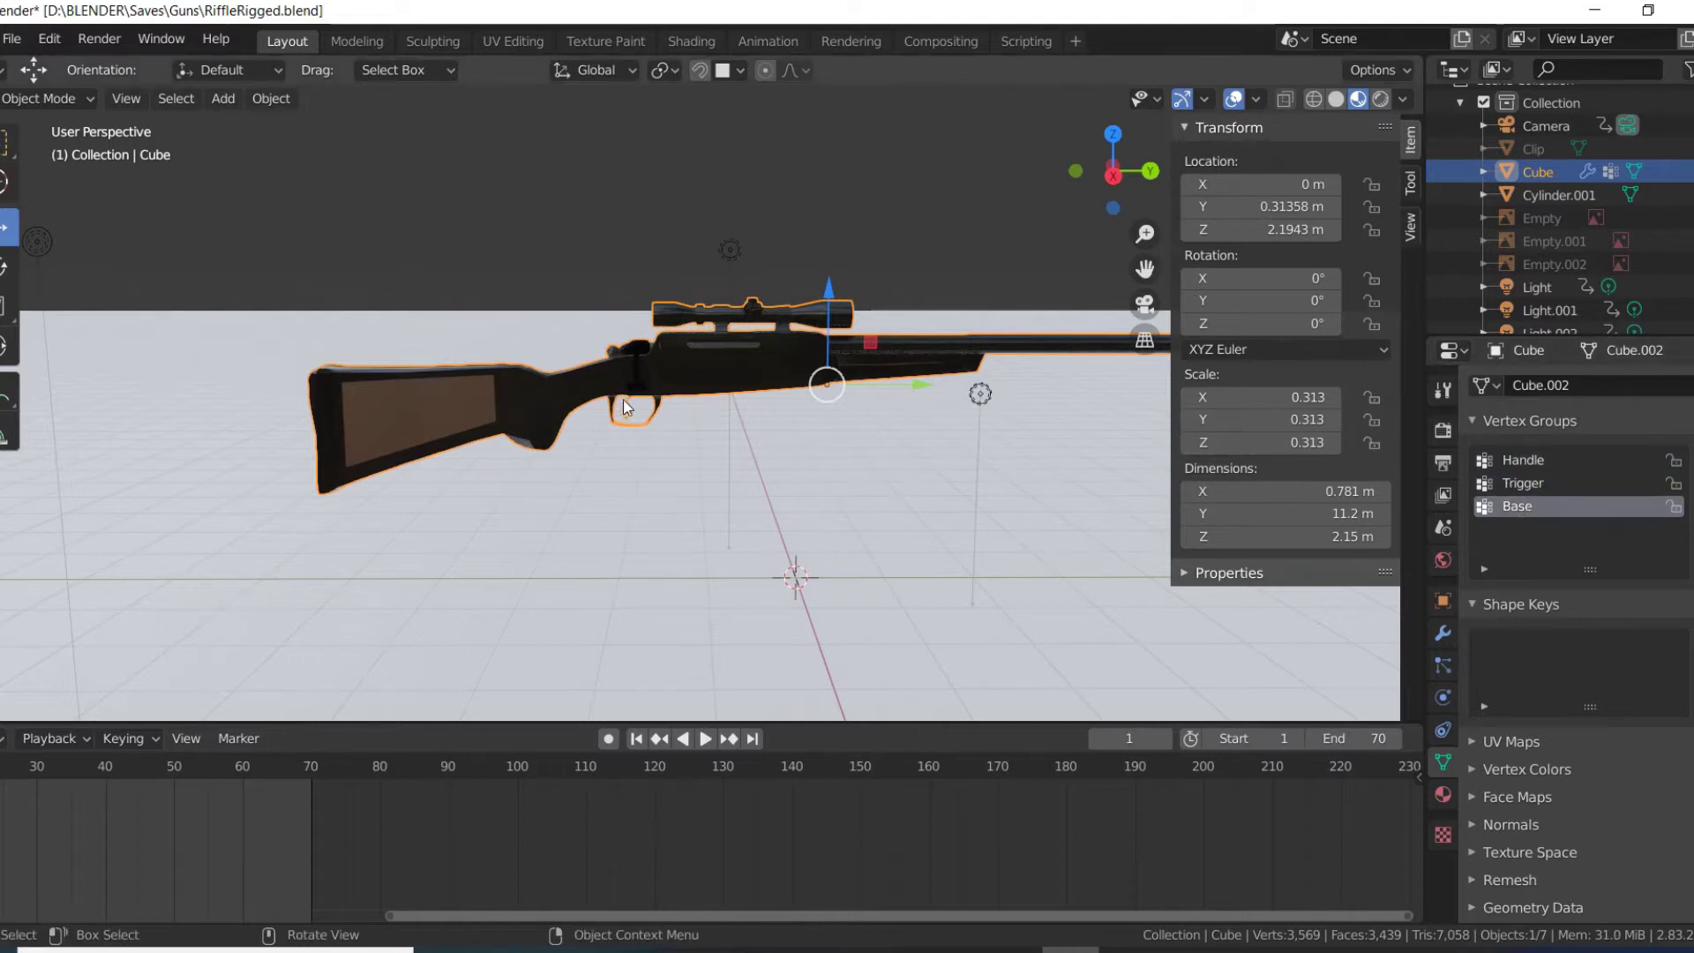
pyautogui.click(1468, 459)
pyautogui.click(981, 394)
# - Reselect the rifle mesh in Right Orthographic view (Numpad 3)
pyautogui.click(619, 351)
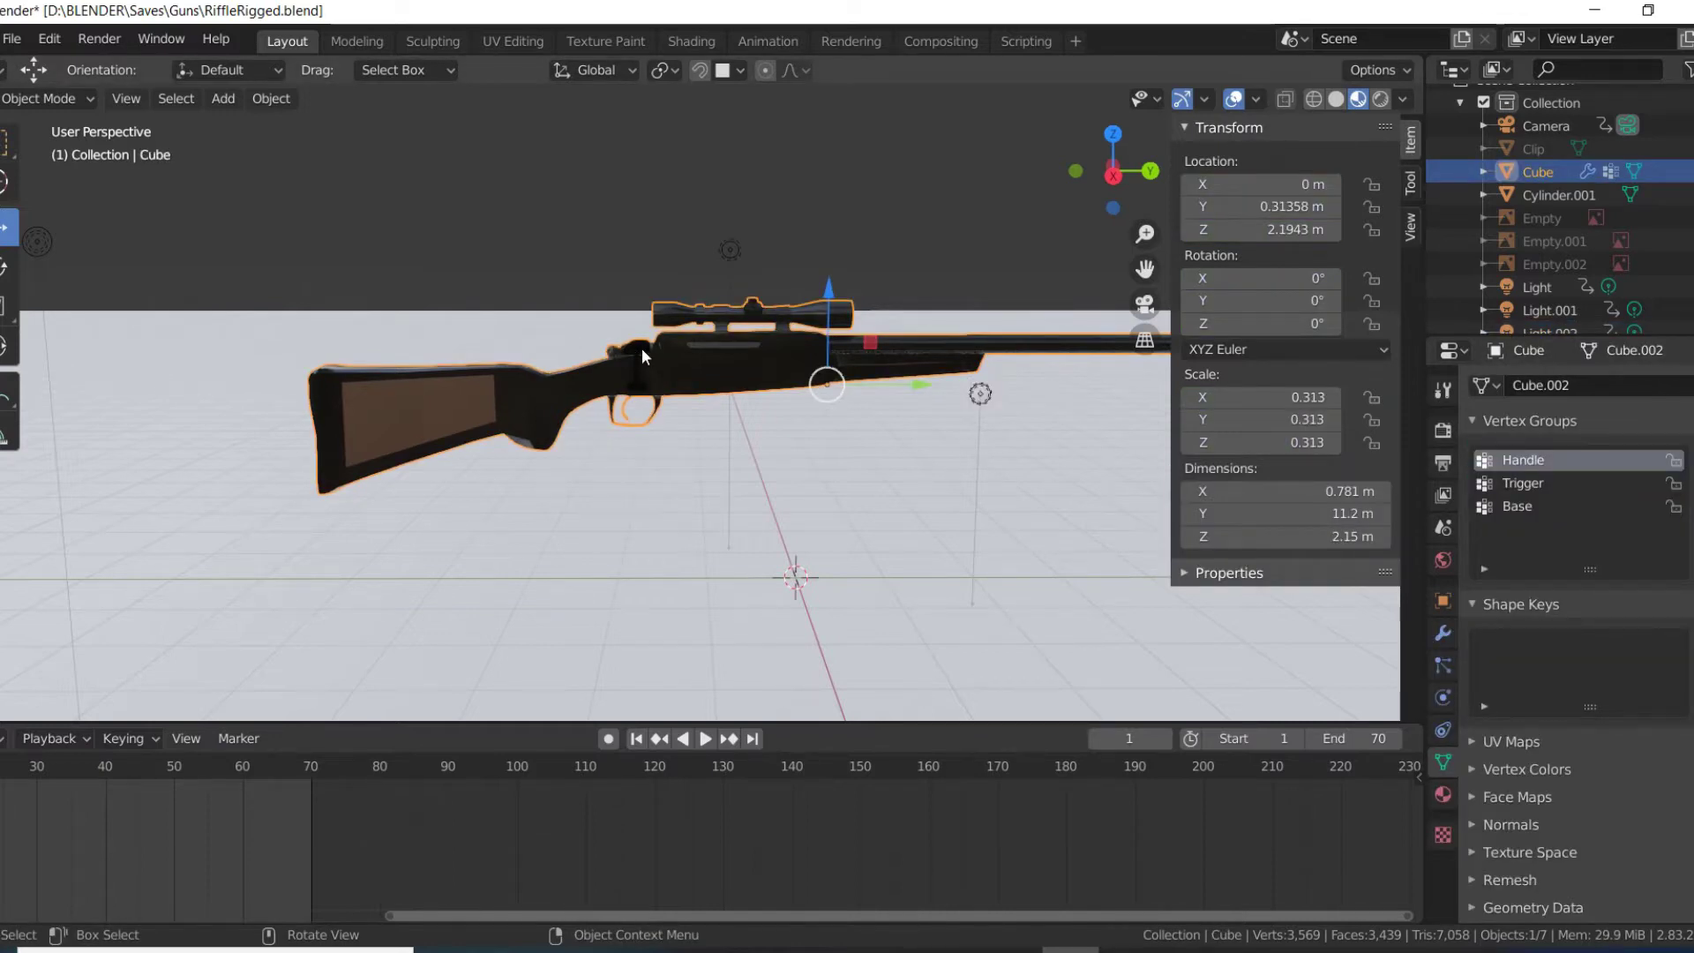
pyautogui.moveTo(642, 351); pyautogui.dragTo(656, 392, button='middle')
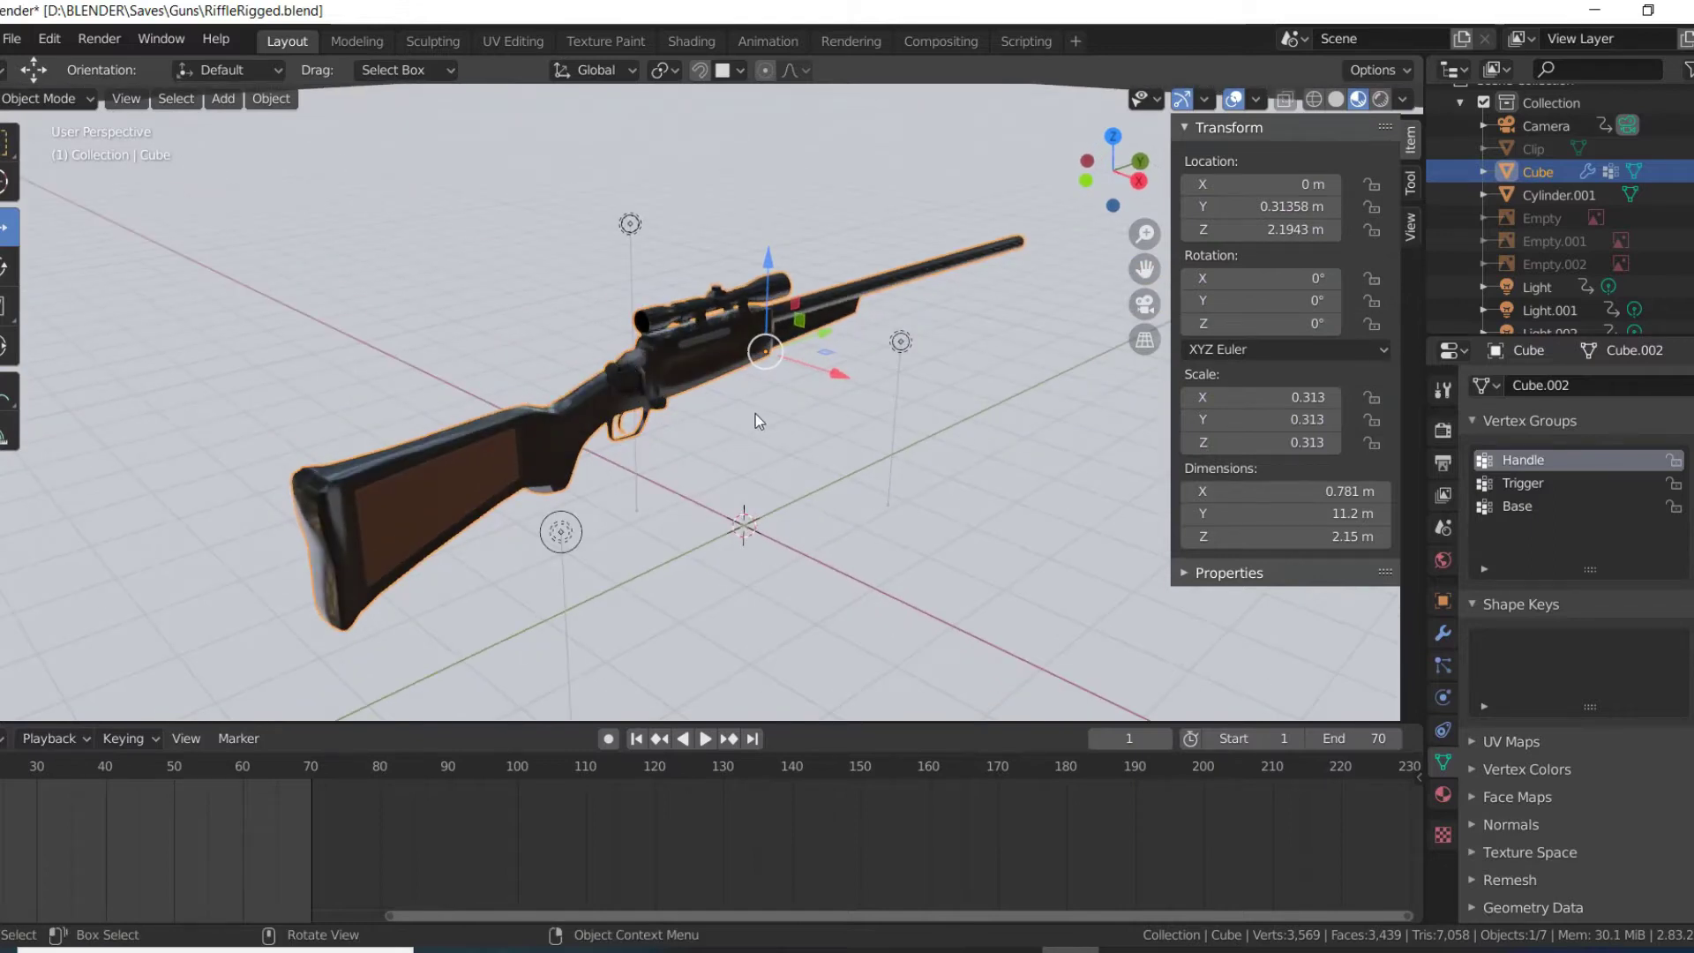
pyautogui.moveTo(755, 414); pyautogui.dragTo(637, 366, button='middle')
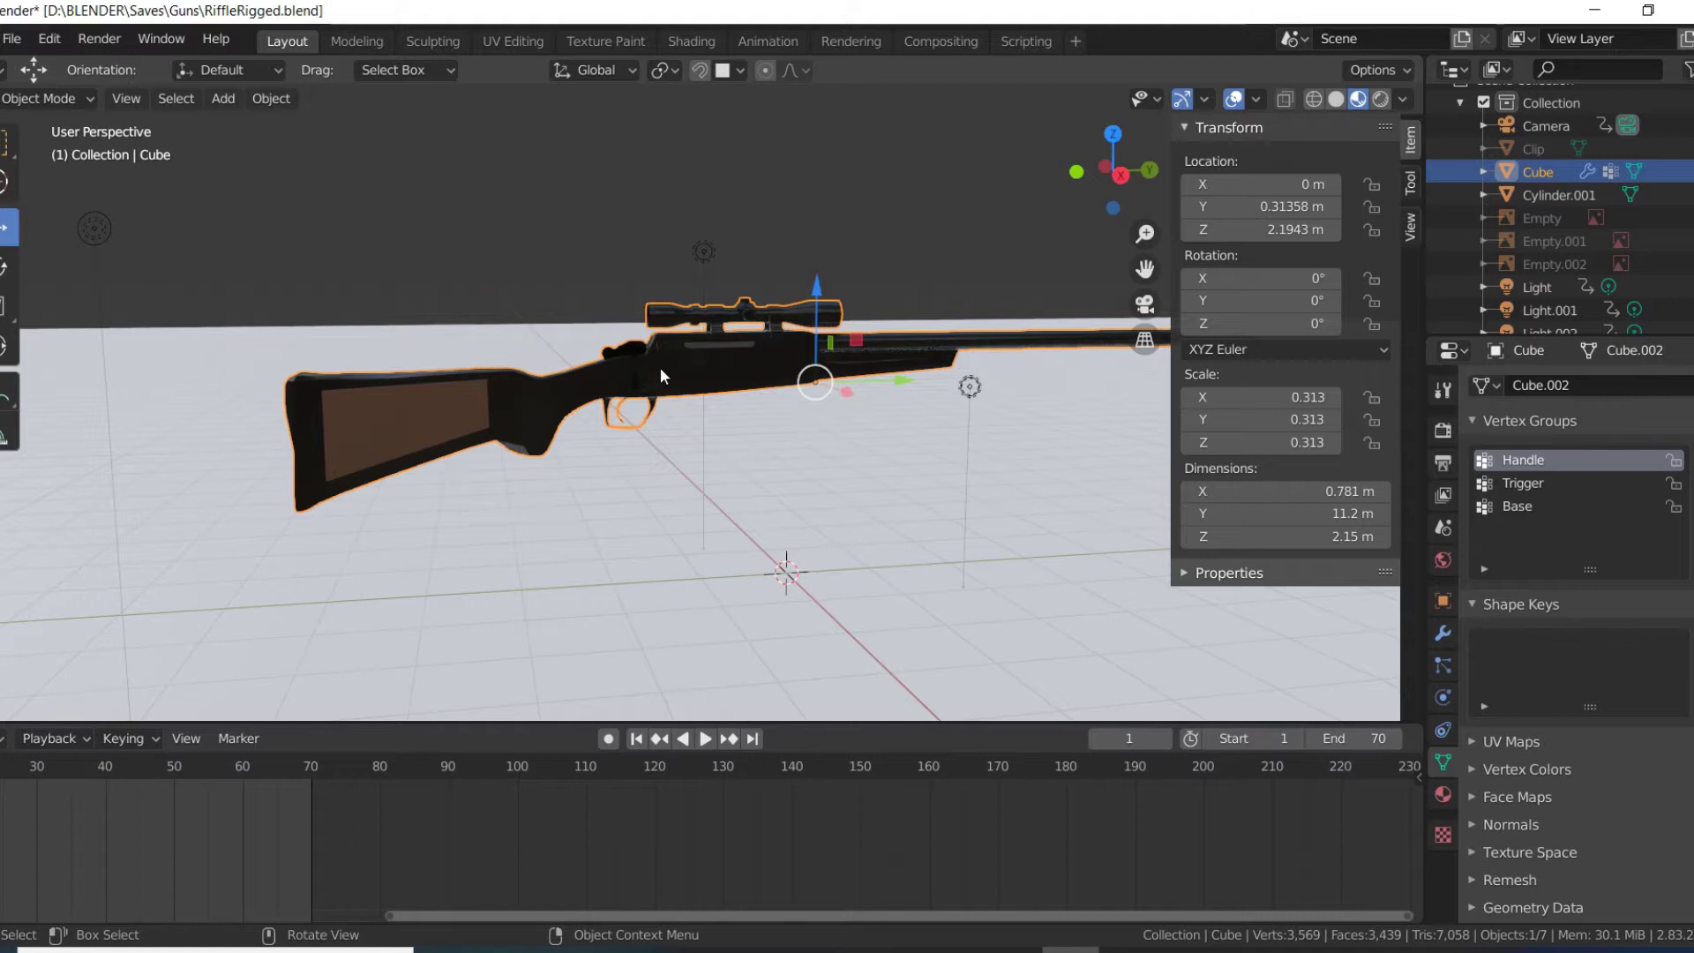
pyautogui.click(642, 368)
pyautogui.click(647, 357)
pyautogui.moveTo(650, 340); pyautogui.dragTo(596, 330, button='middle')
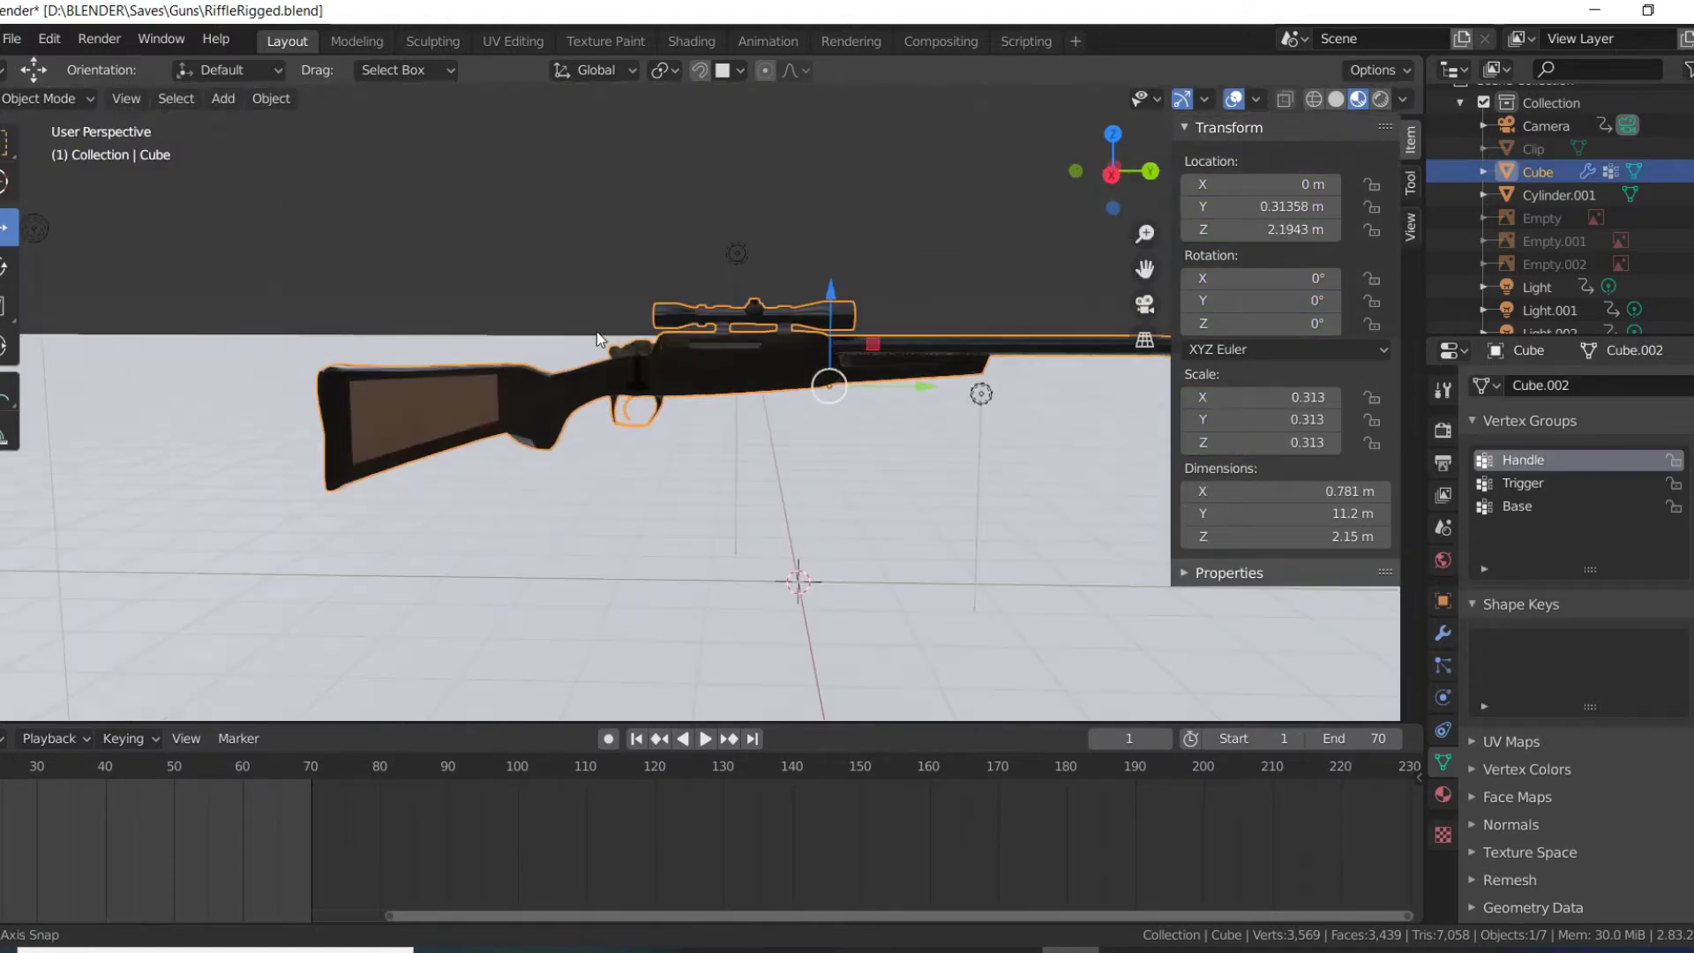
pyautogui.click(612, 225)
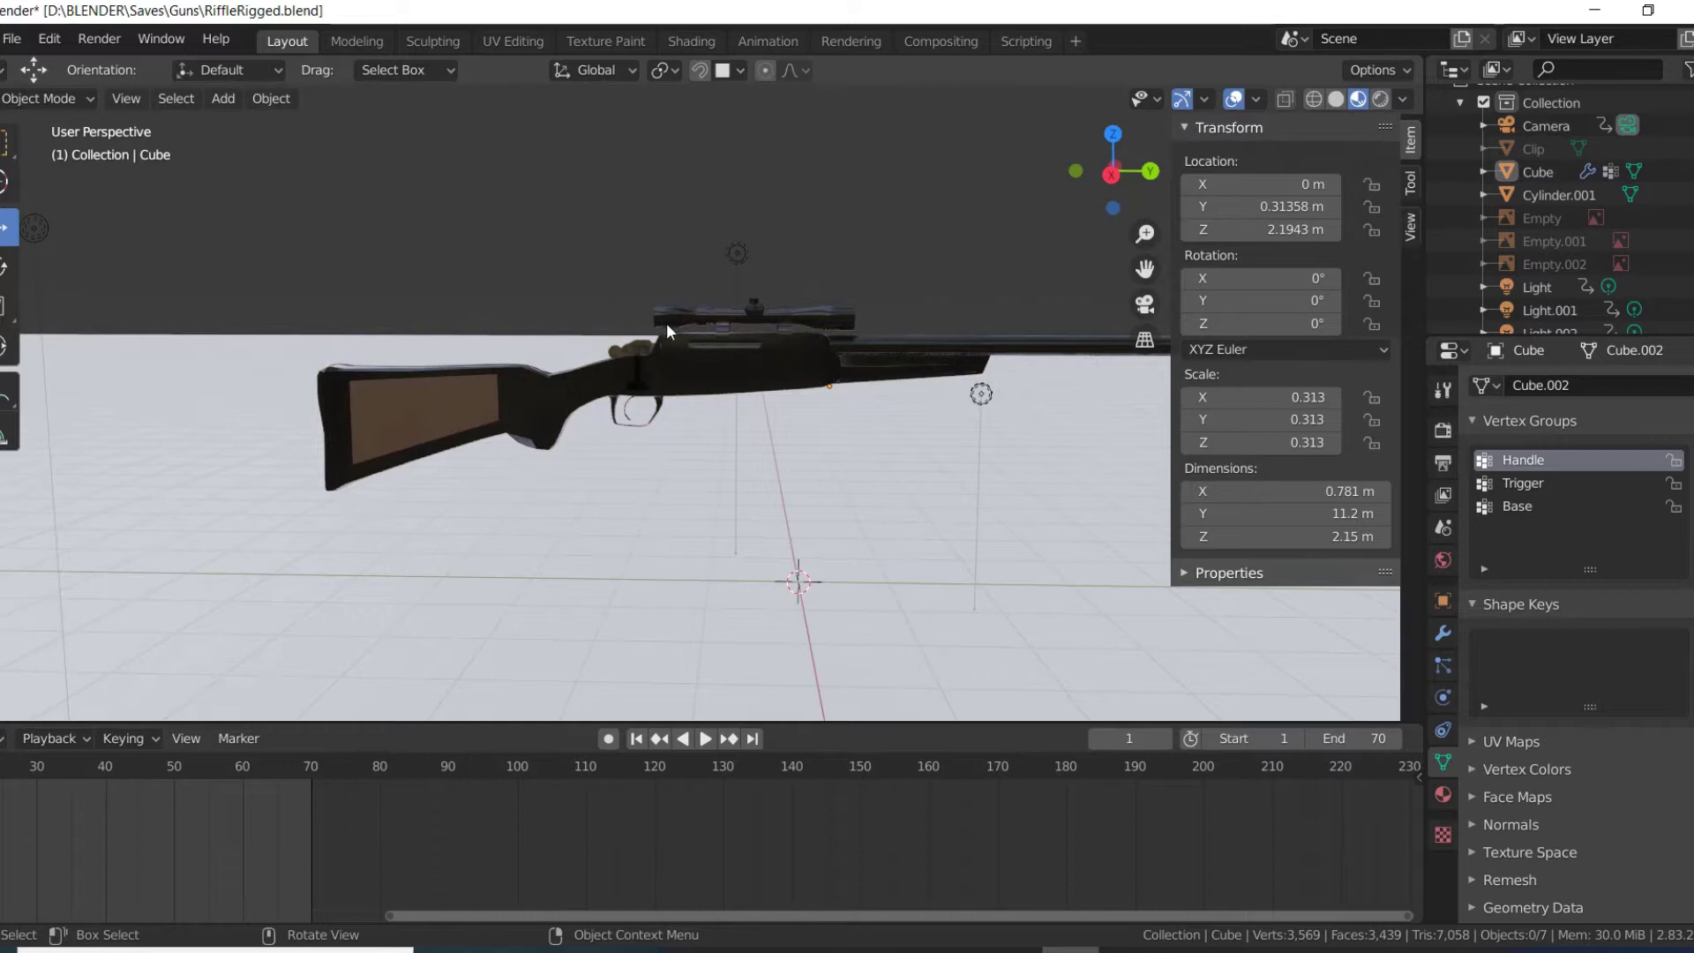
pyautogui.press('KP_3')
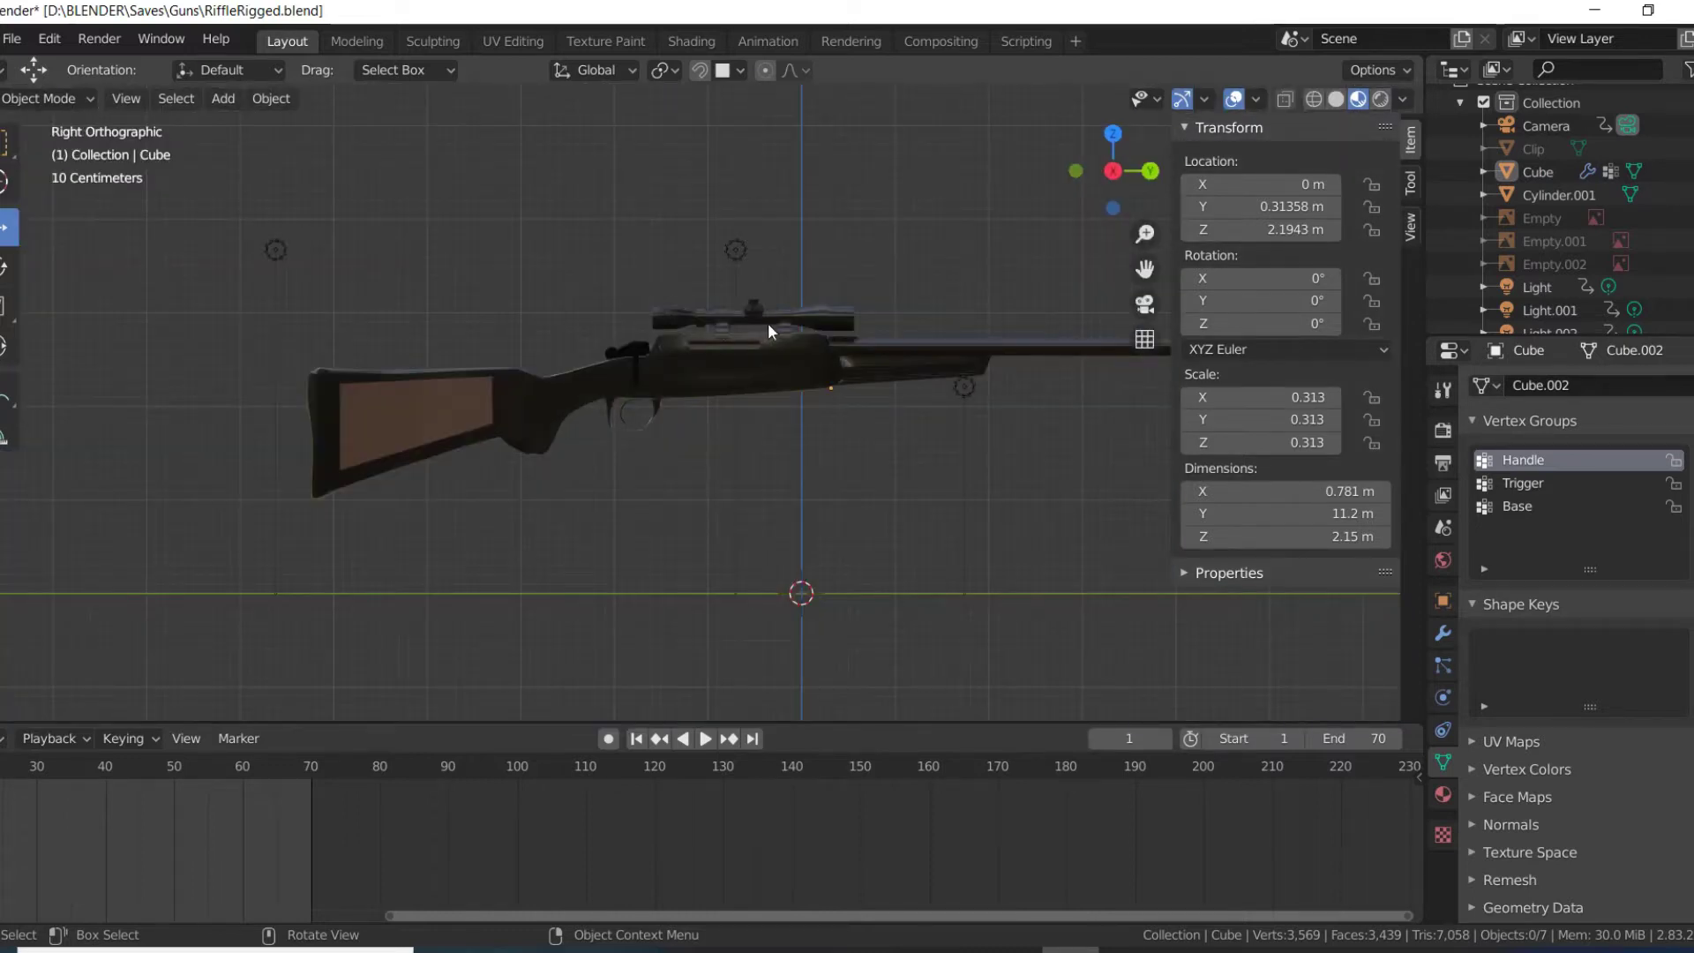
pyautogui.click(503, 400)
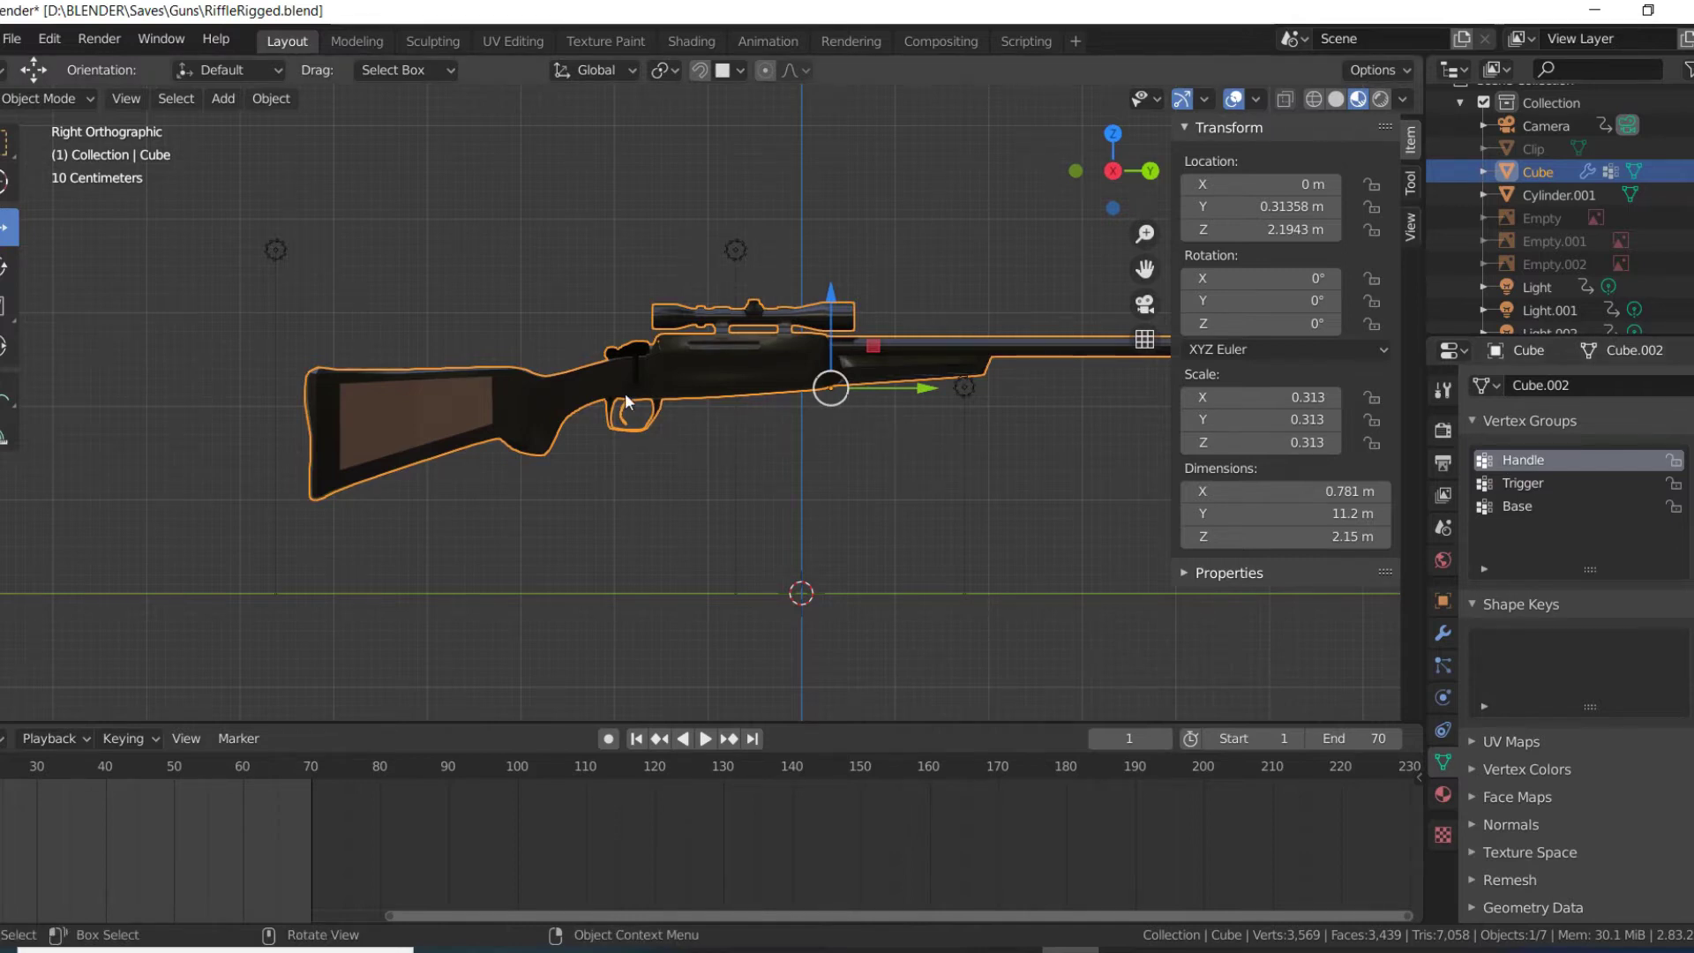
# - Enter Edit Mode and select the connected trigger piece with Ctrl+L
pyautogui.press('Tab')
pyautogui.click(499, 369)
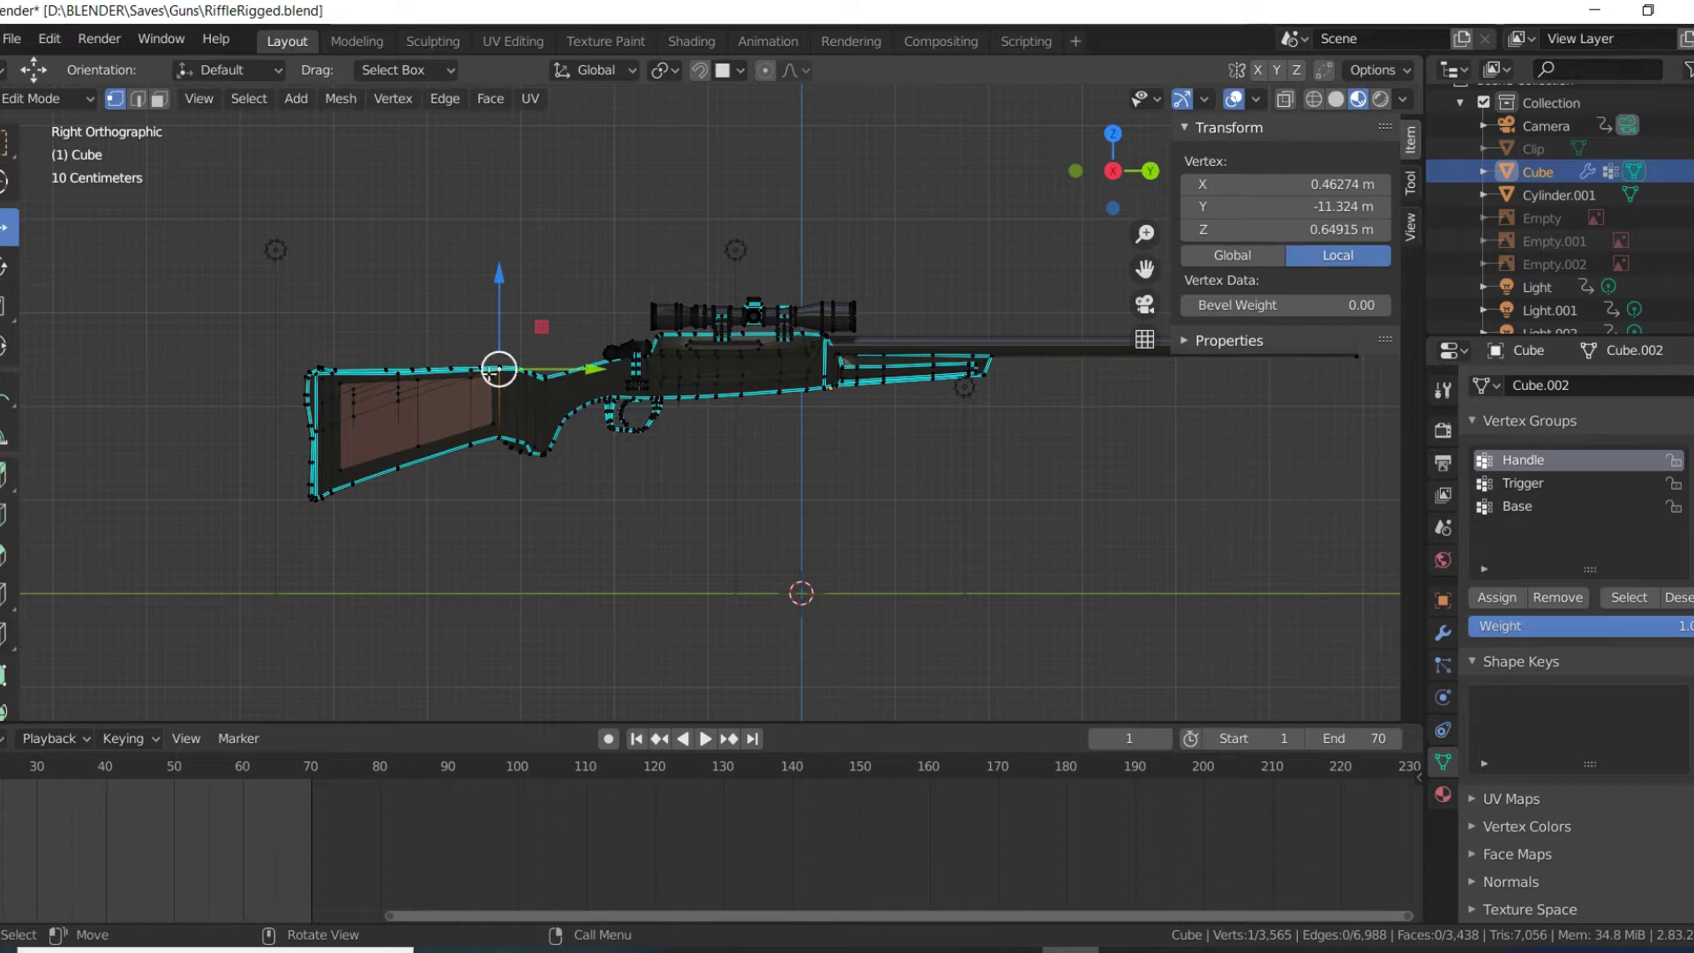
pyautogui.click(642, 355)
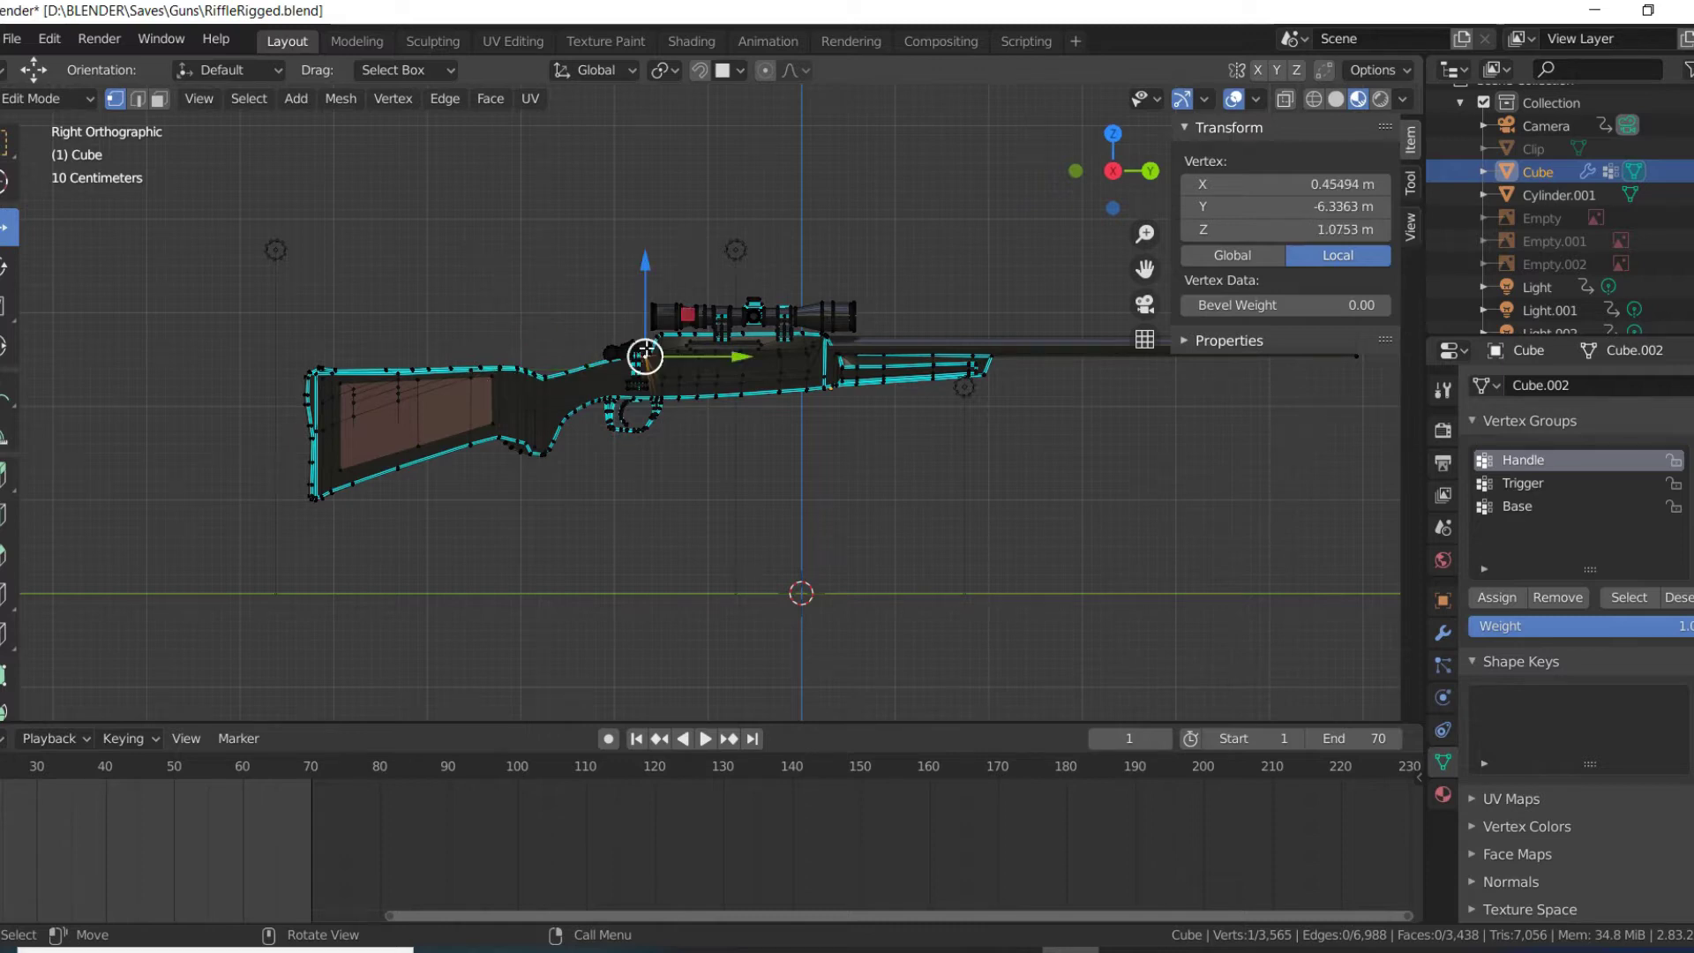
pyautogui.scroll(2, 642, 354)
pyautogui.click(591, 409)
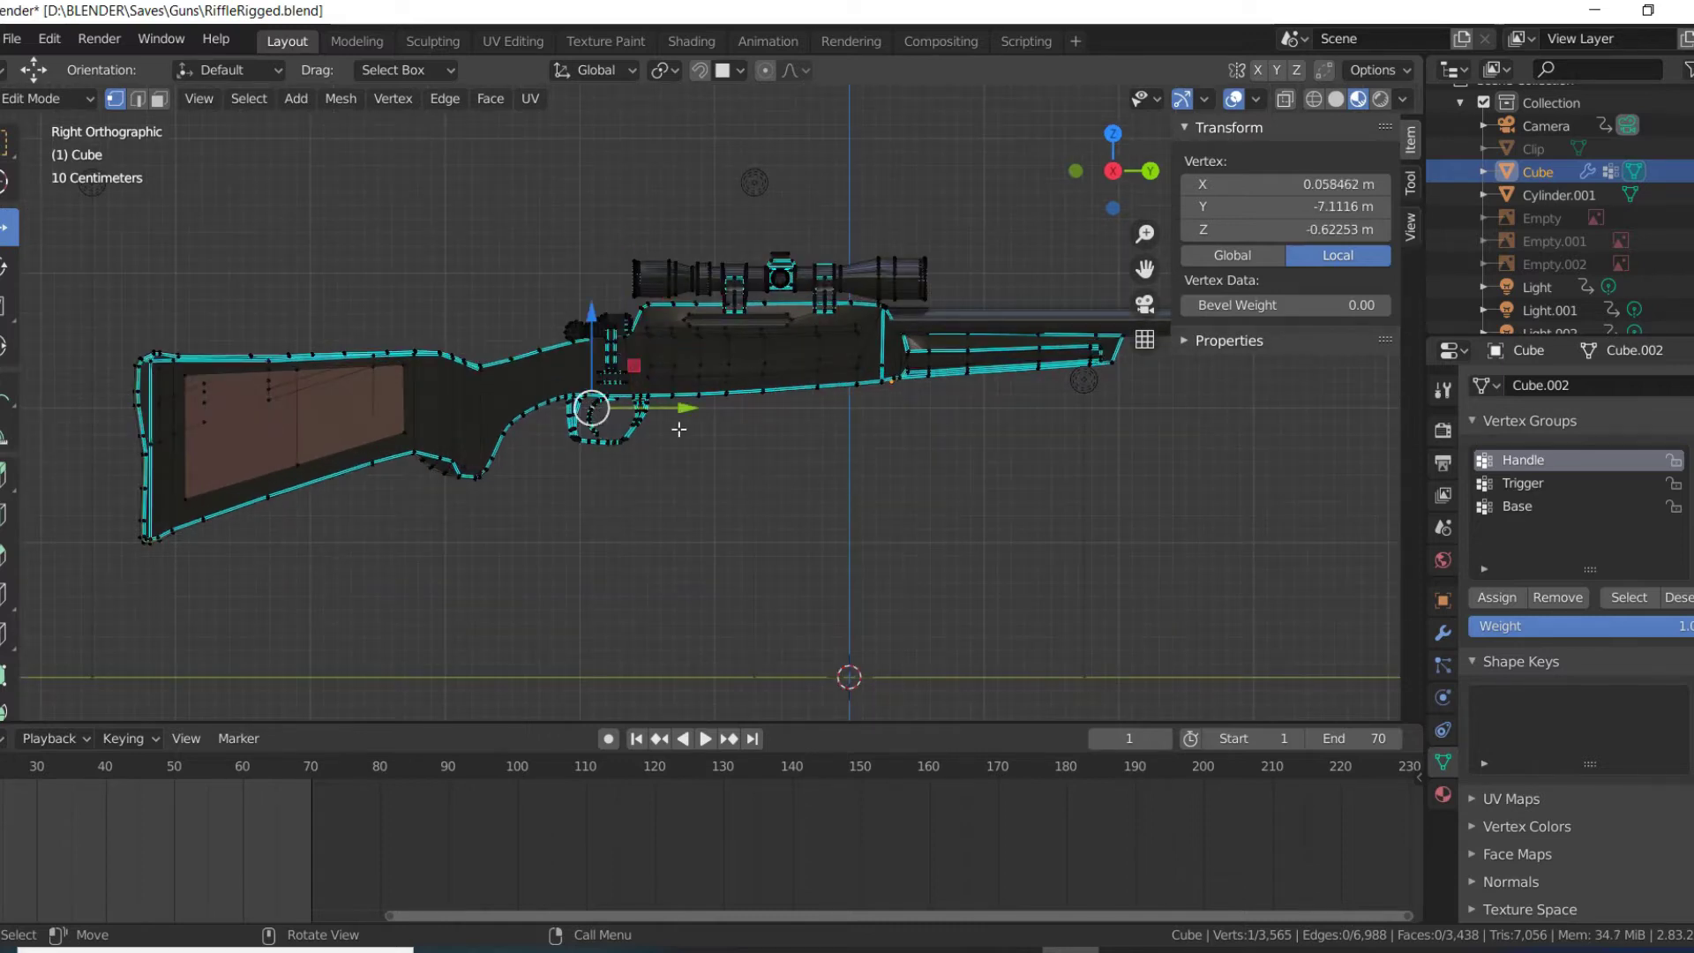
pyautogui.moveTo(607, 441); pyautogui.dragTo(544, 409, button='middle')
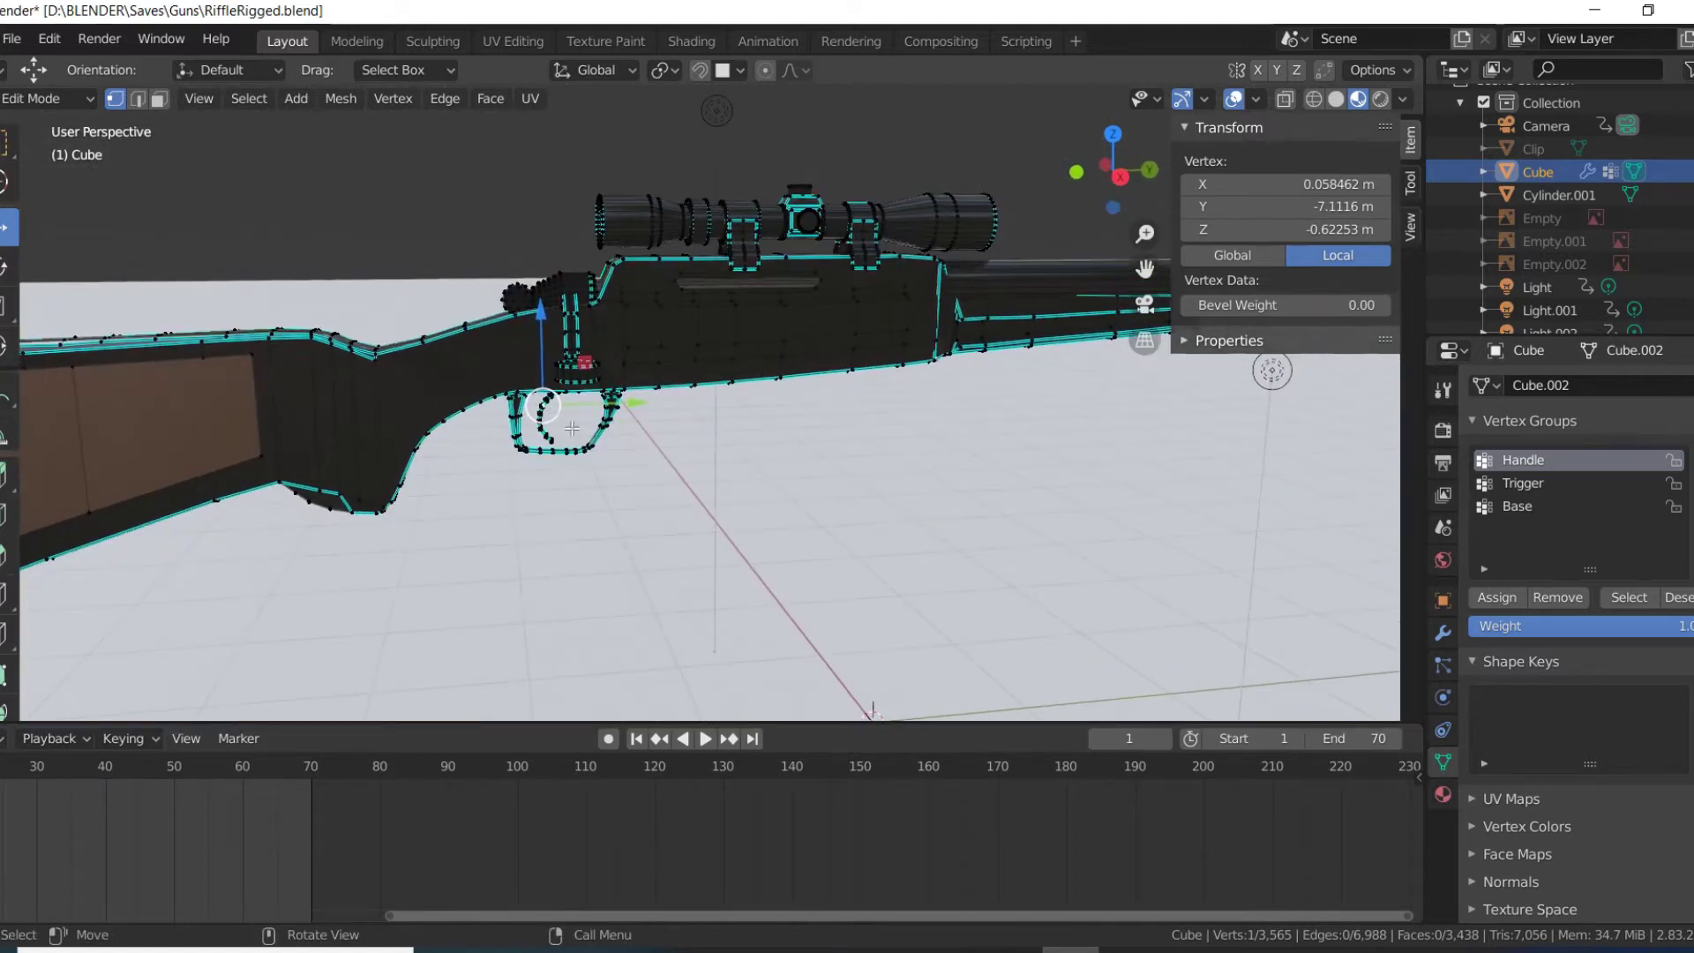
pyautogui.hotkey('ctrl', 'l')
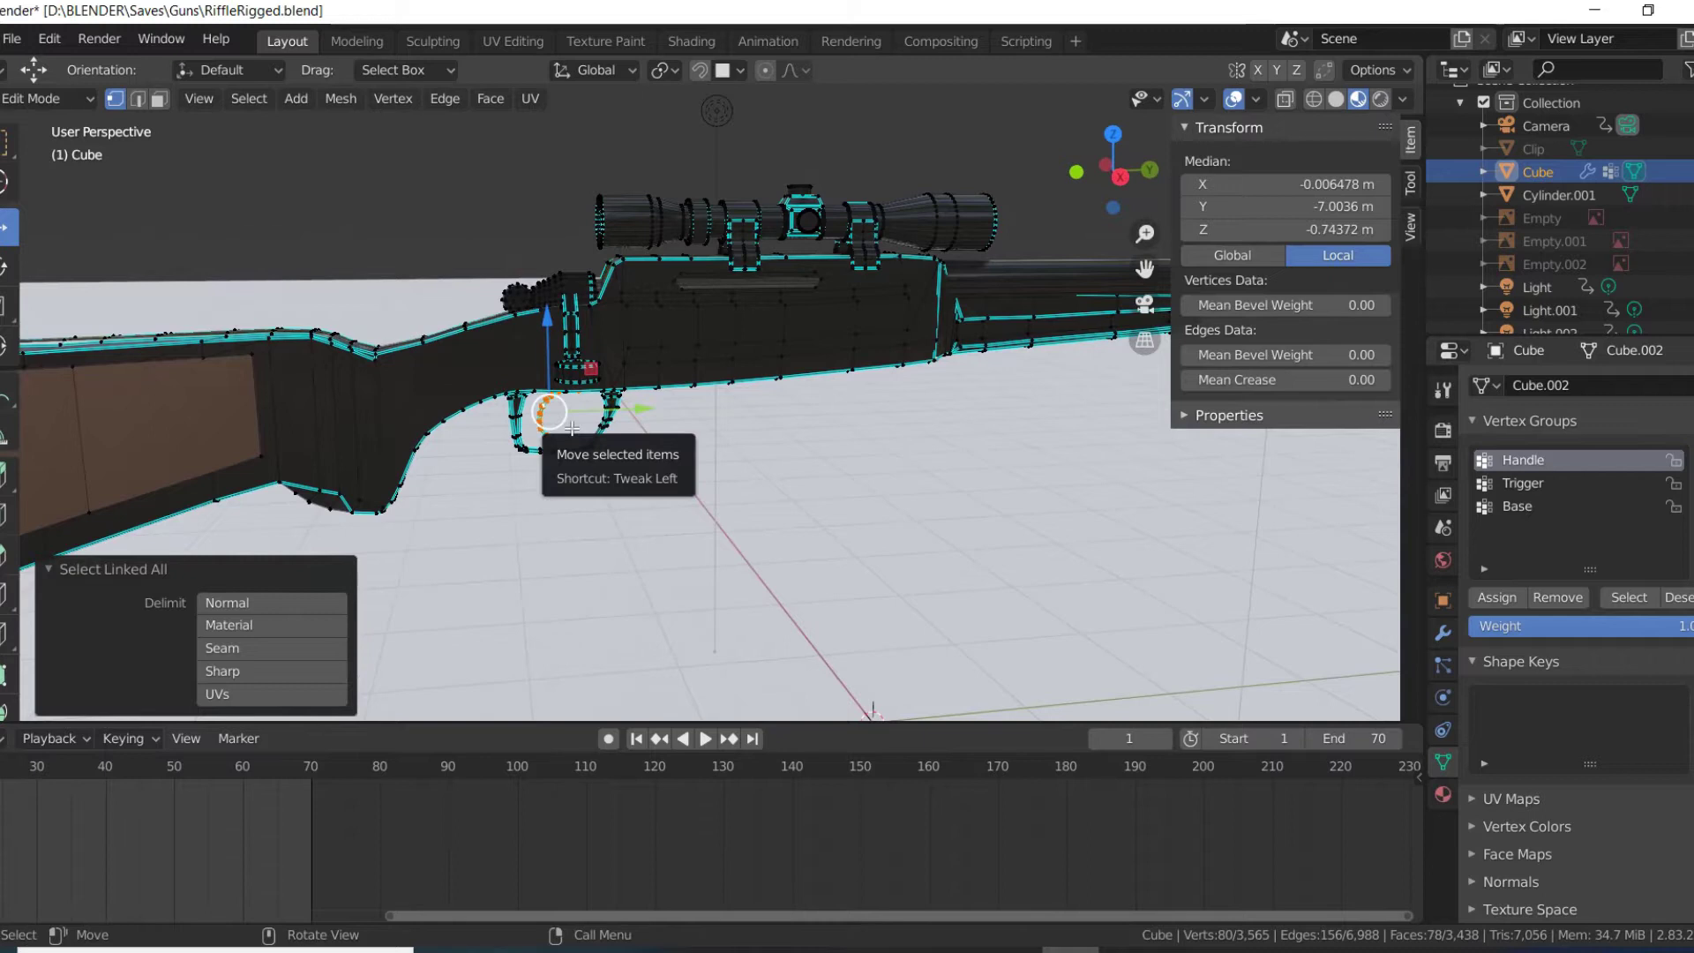
# - Reselect the whole trigger piece and assign it to the Trigger vertex group
pyautogui.moveTo(490, 456); pyautogui.dragTo(526, 424, button='middle')
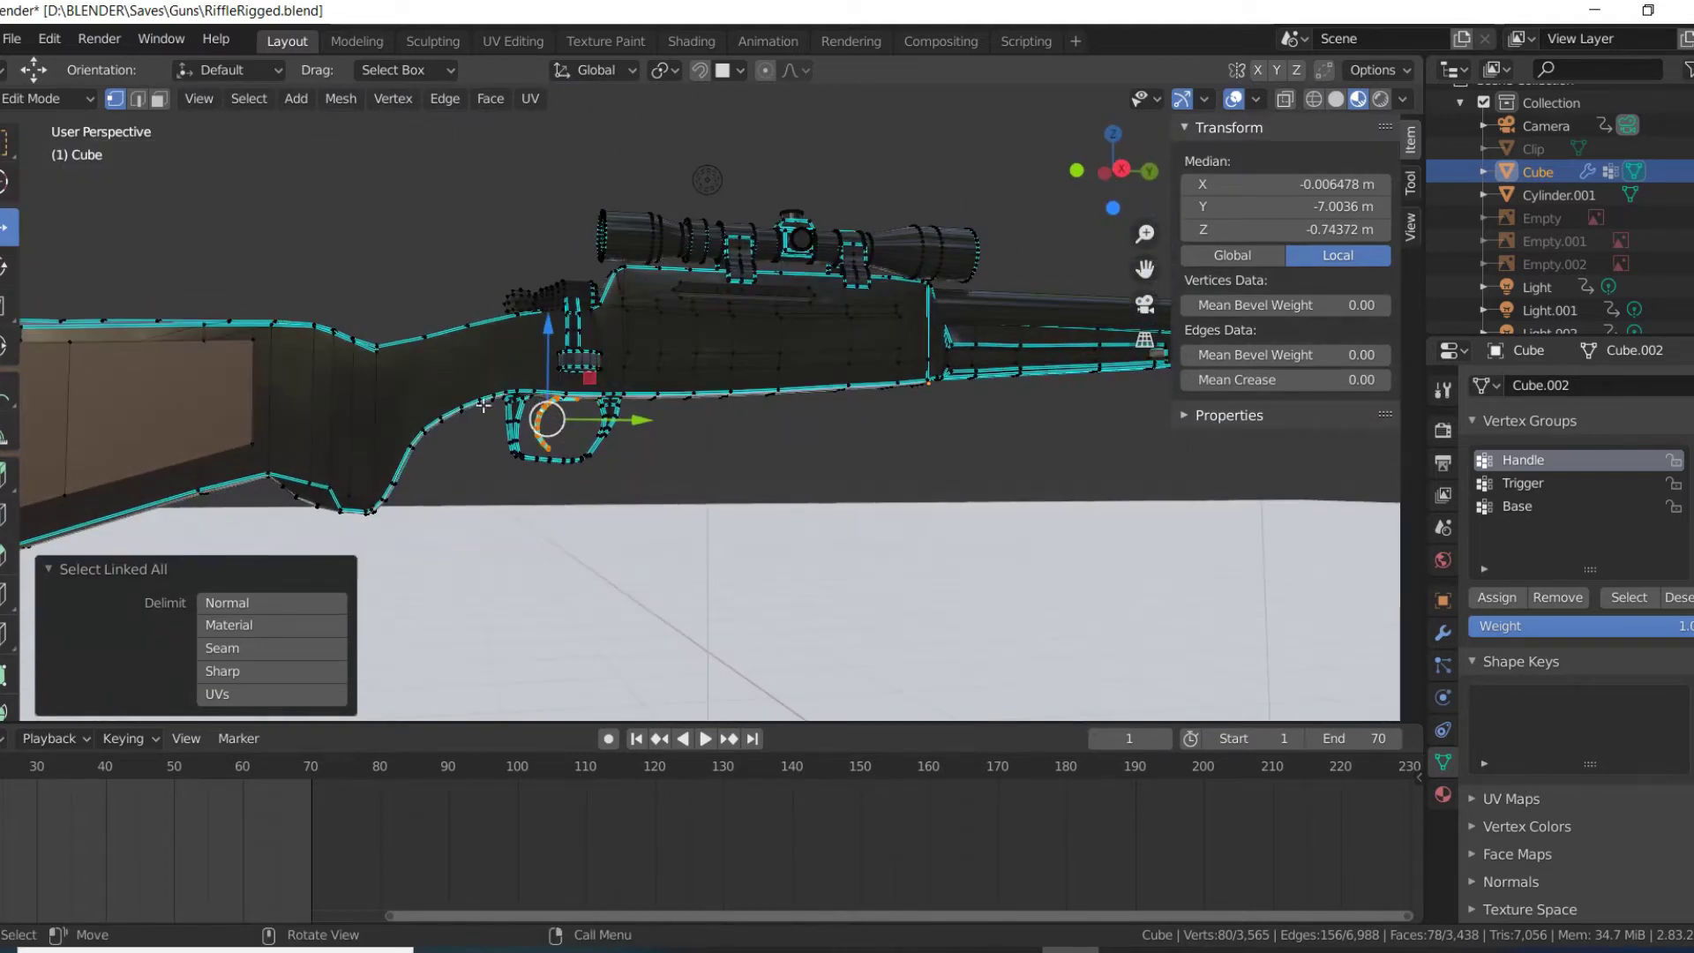
pyautogui.moveTo(491, 380); pyautogui.dragTo(429, 385, button='middle')
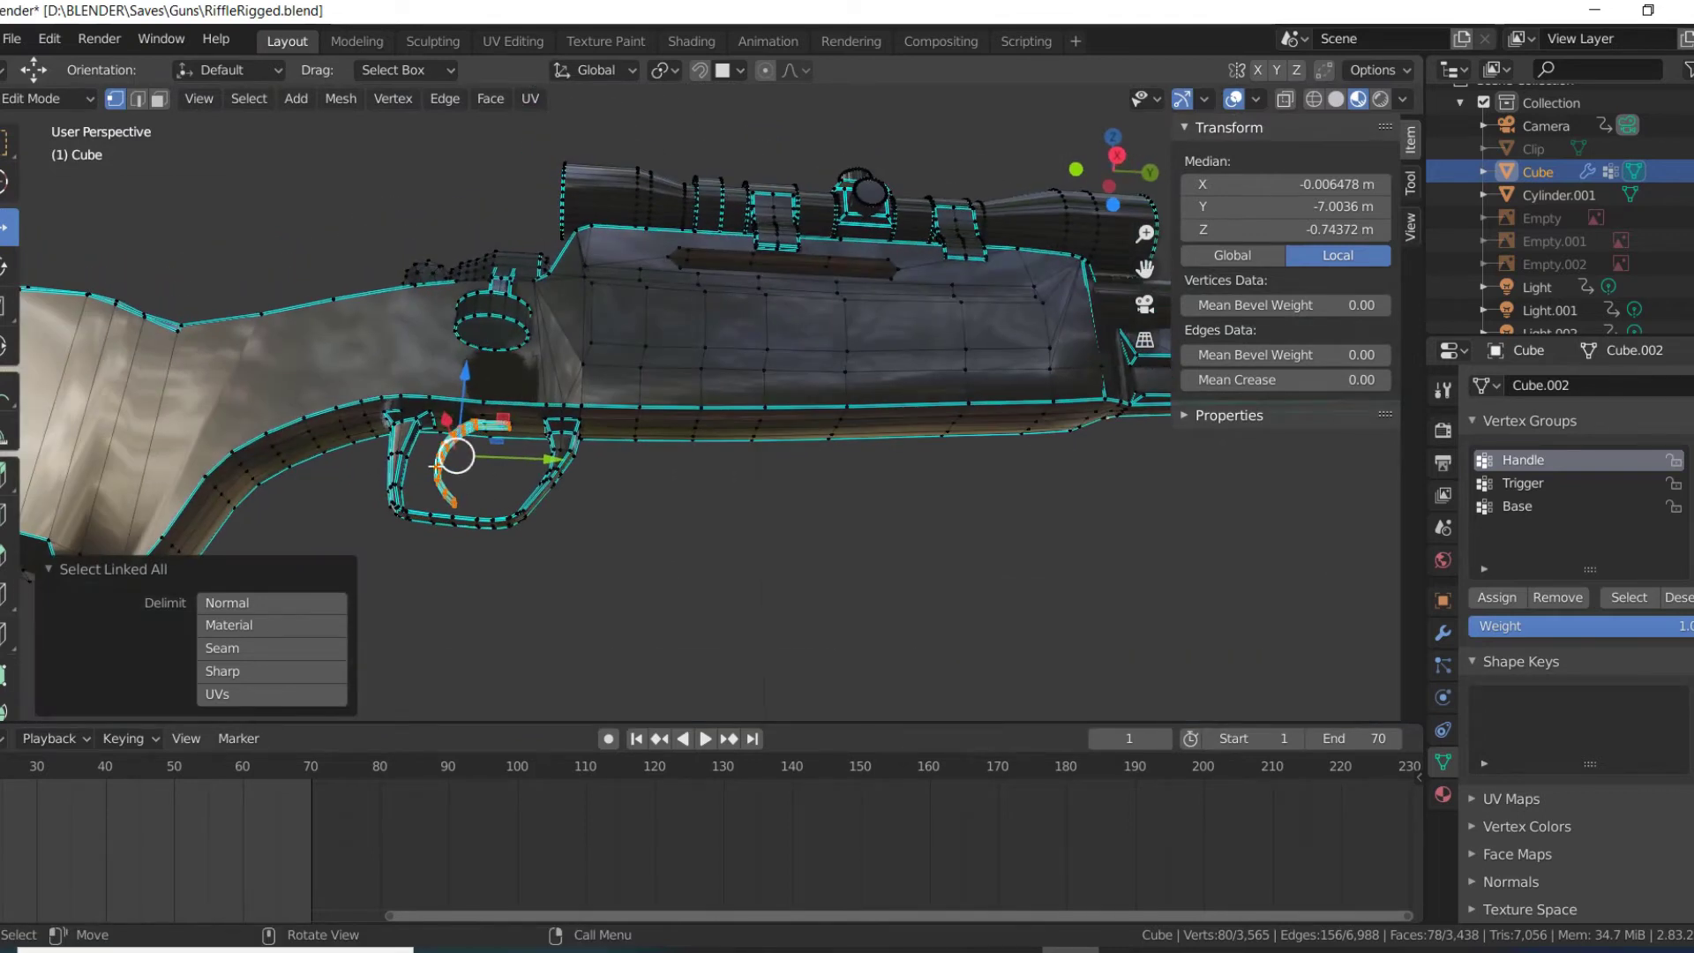
pyautogui.moveTo(591, 347); pyautogui.dragTo(540, 415, button='middle')
pyautogui.click(544, 414)
pyautogui.click(540, 406)
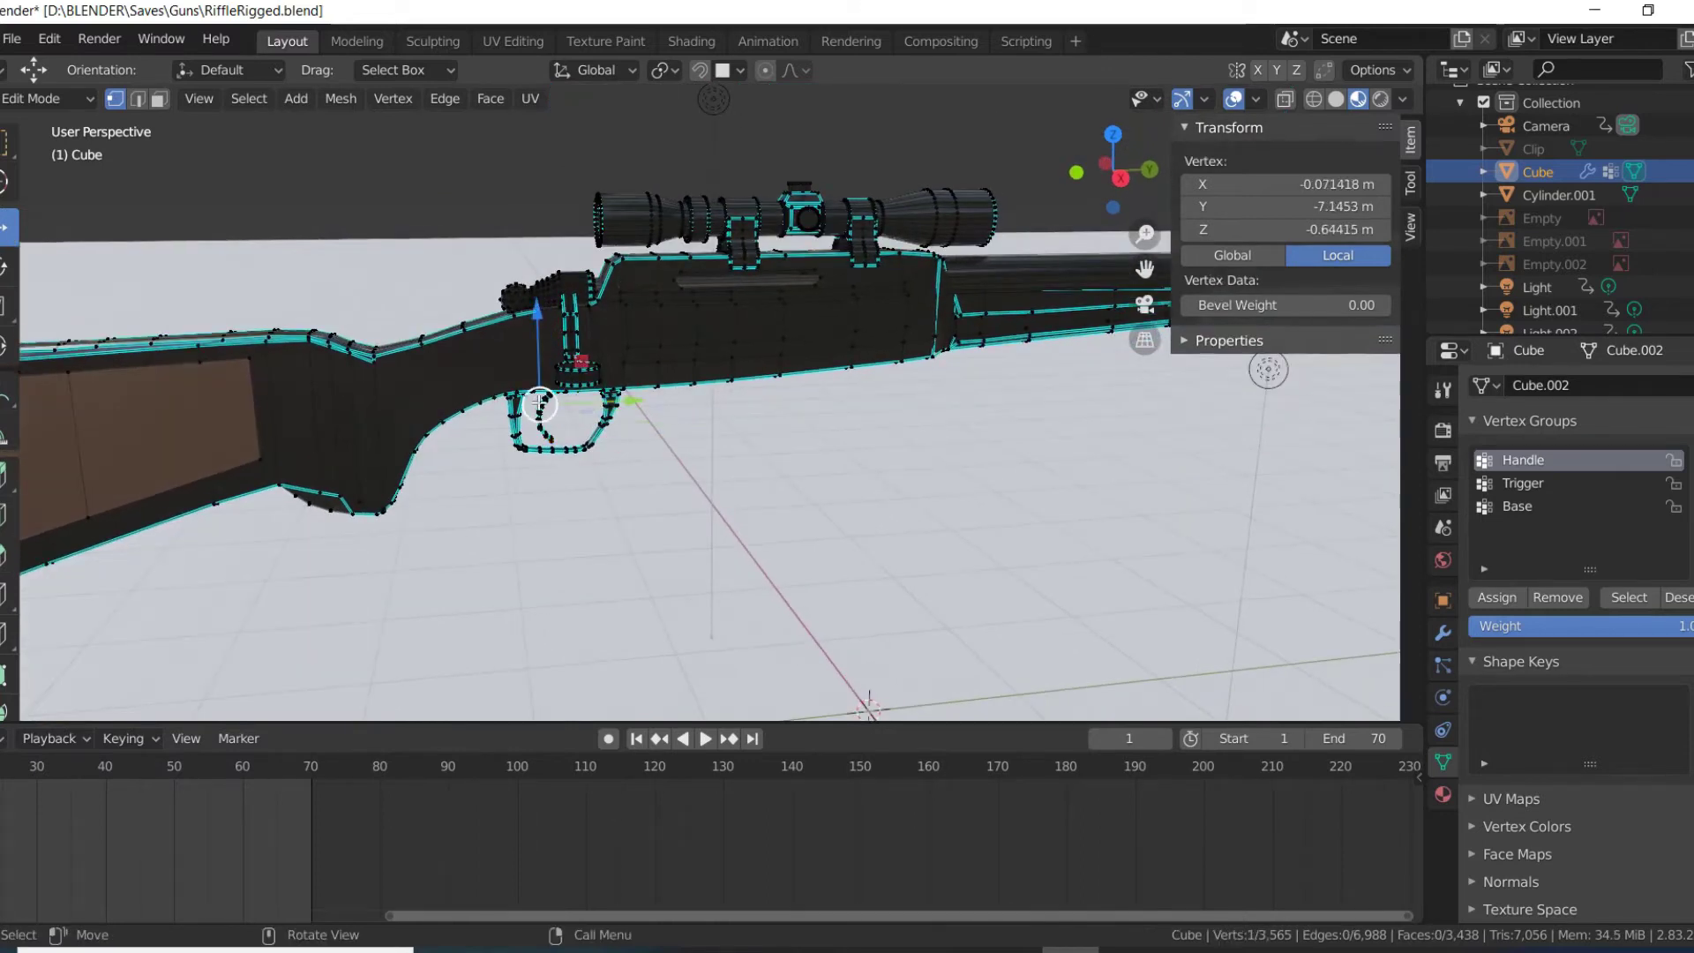
pyautogui.hotkey('ctrl', 'l')
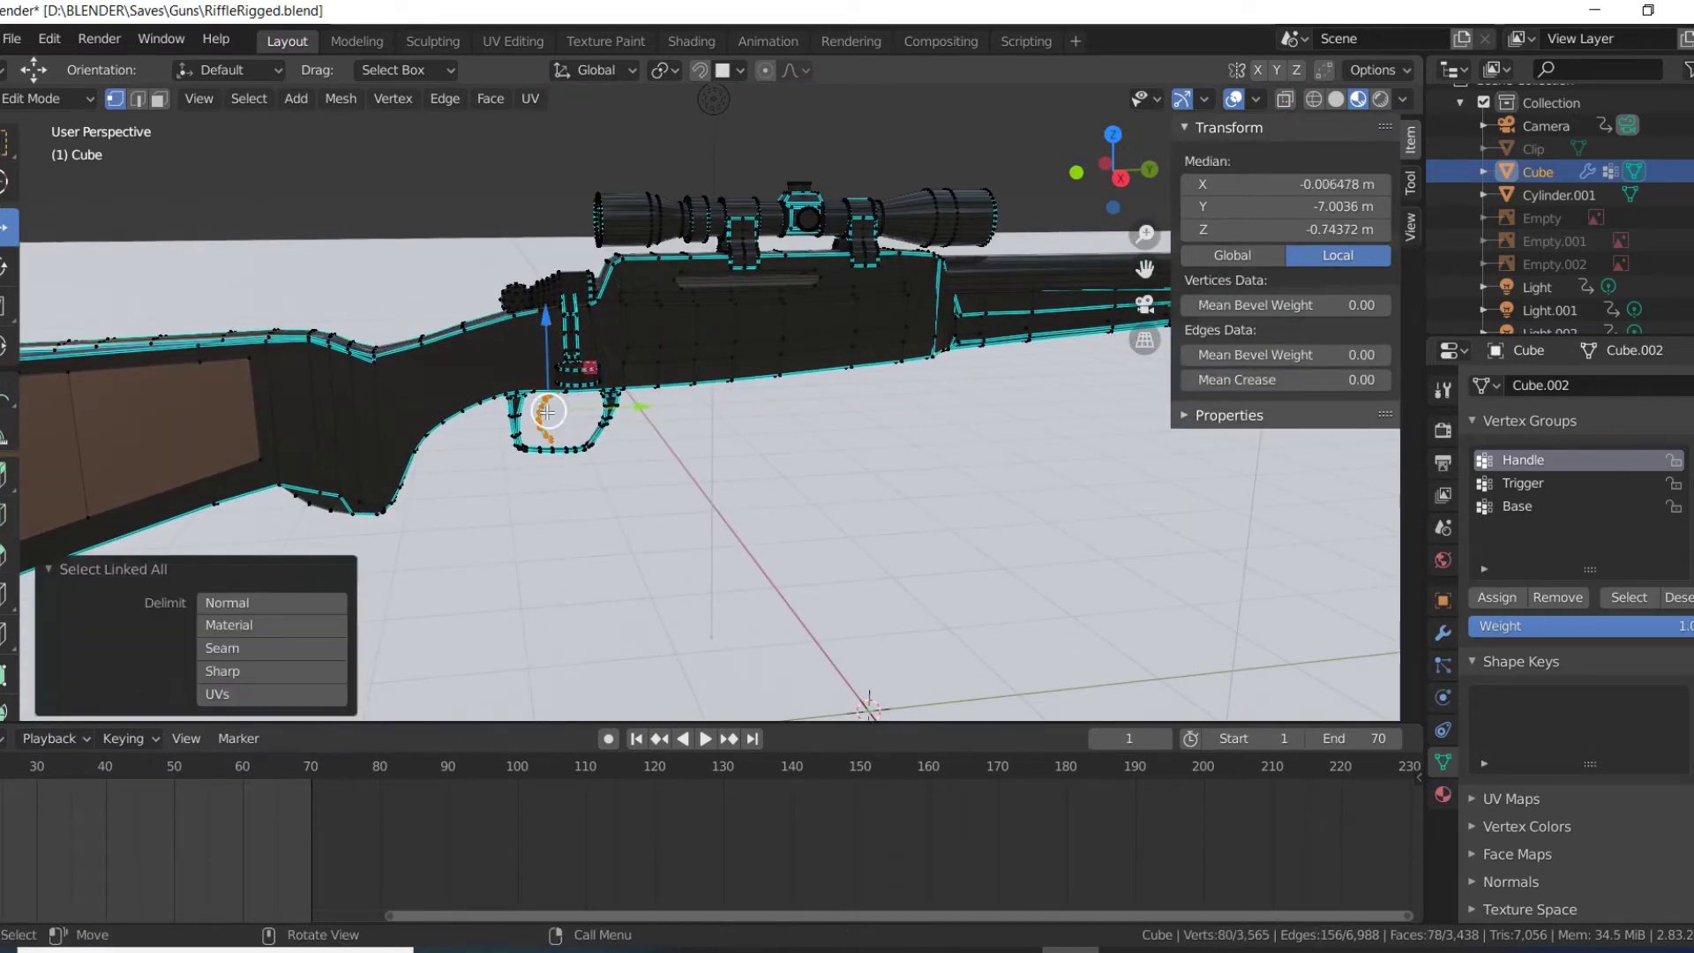
pyautogui.click(1541, 484)
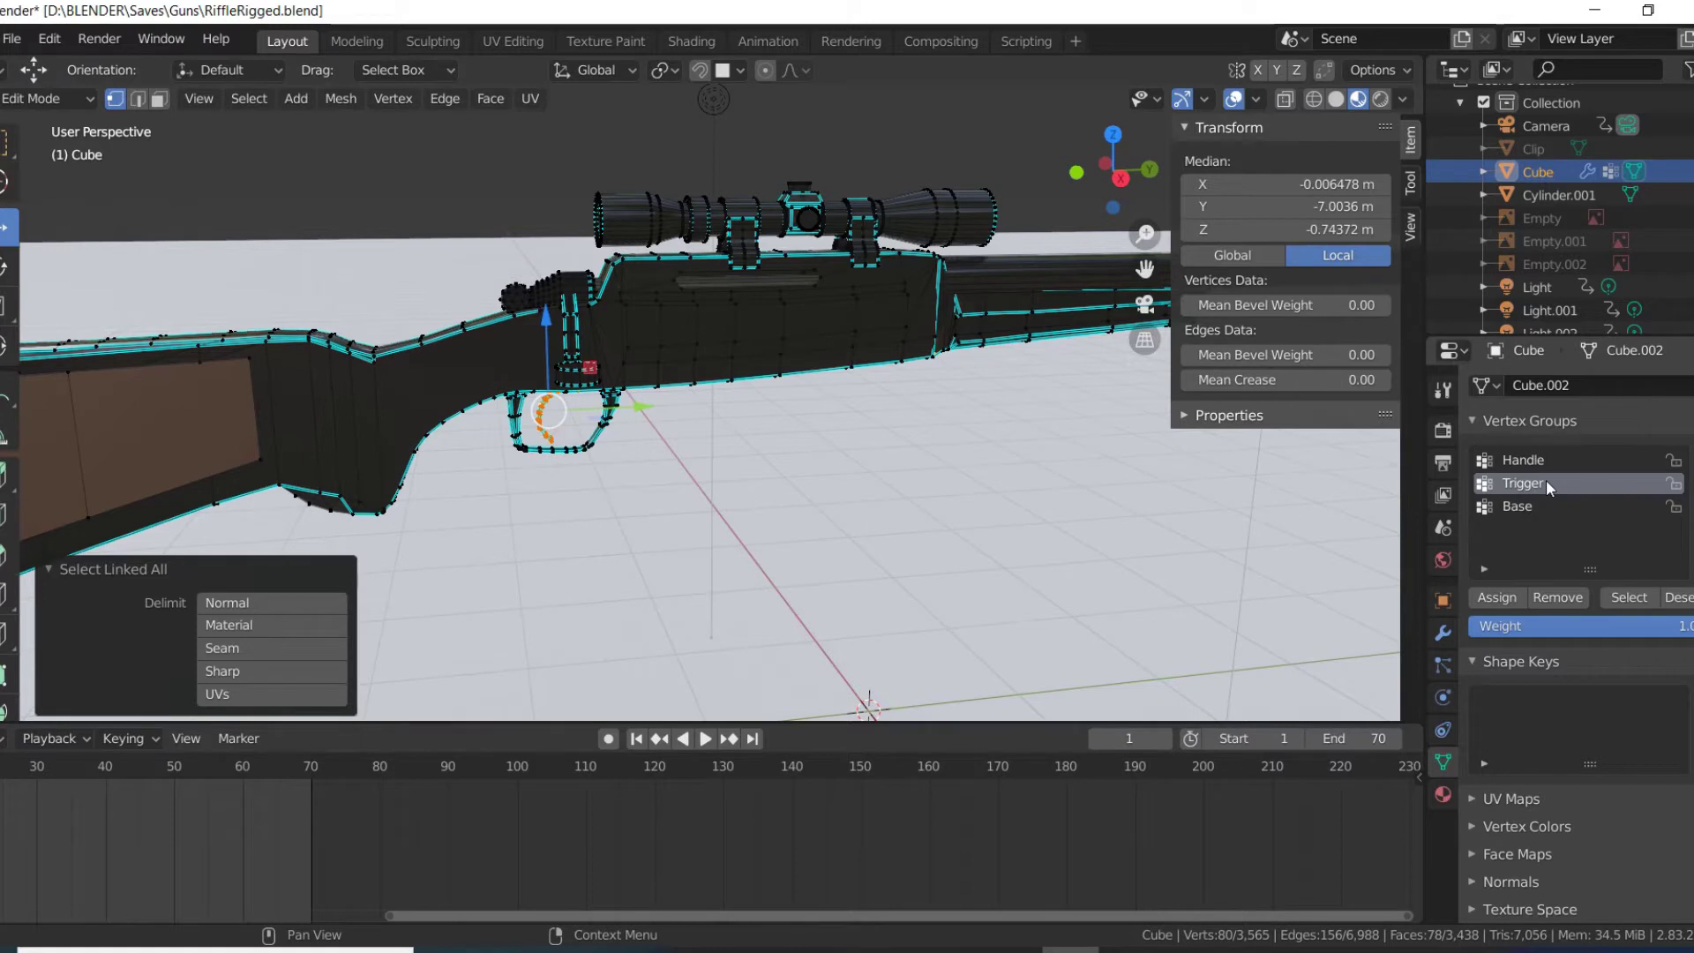
pyautogui.click(1500, 599)
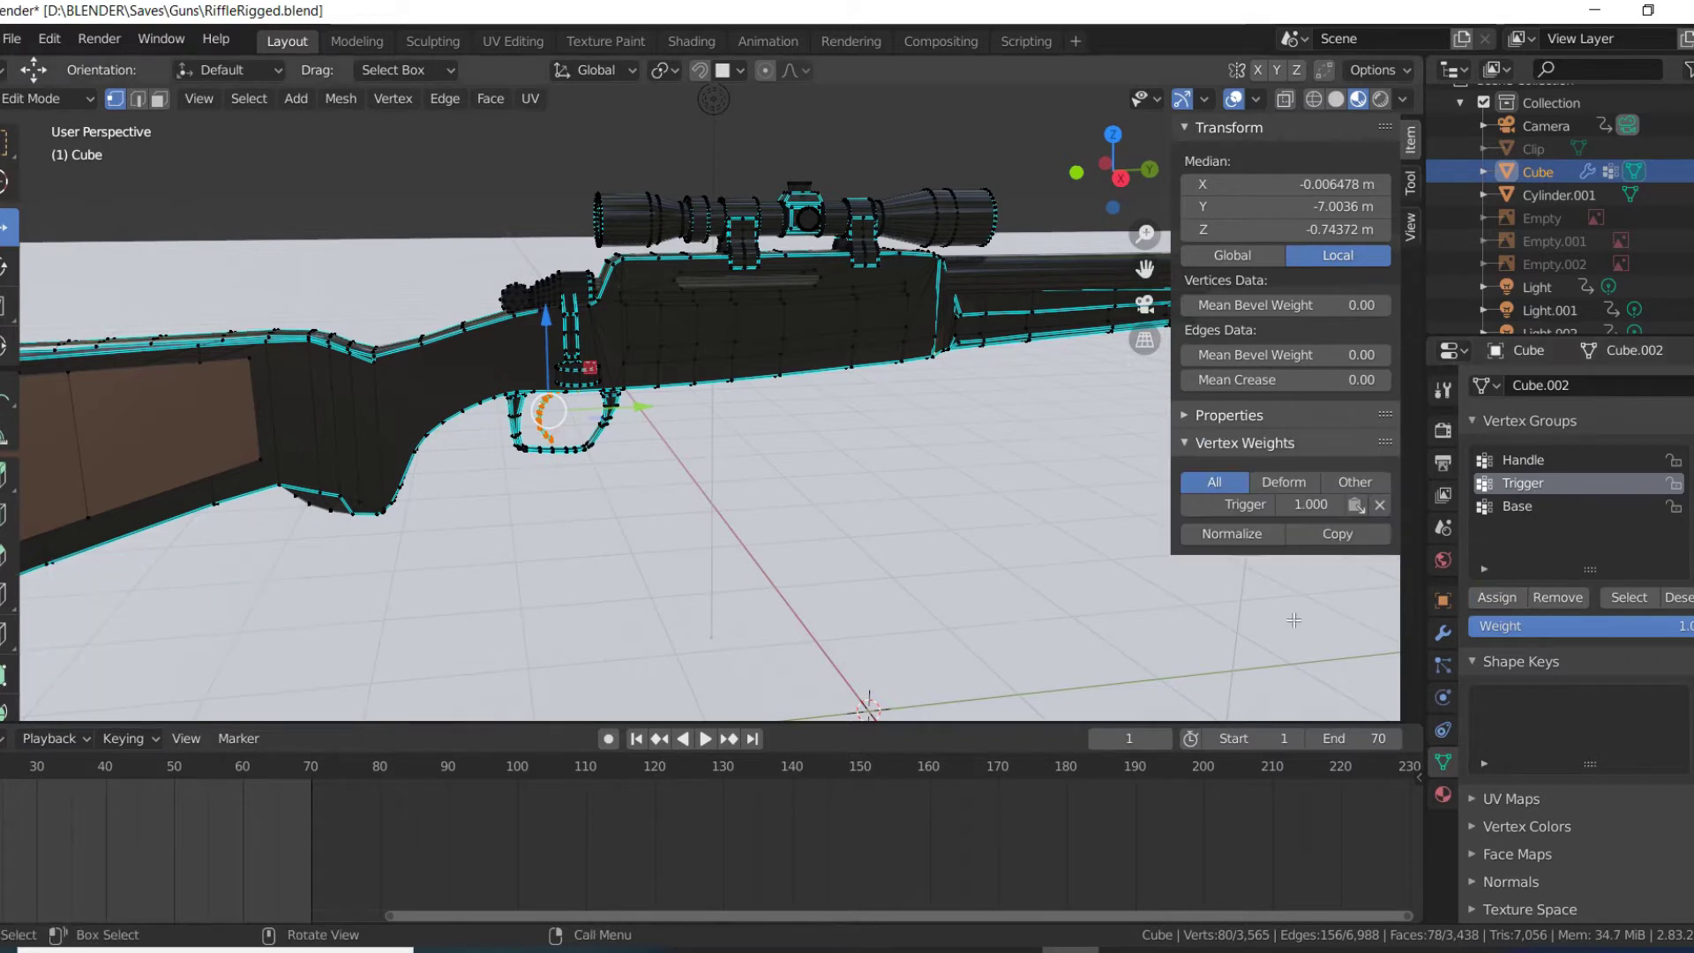
pyautogui.click(1688, 603)
pyautogui.scroll(-3, 550, 366)
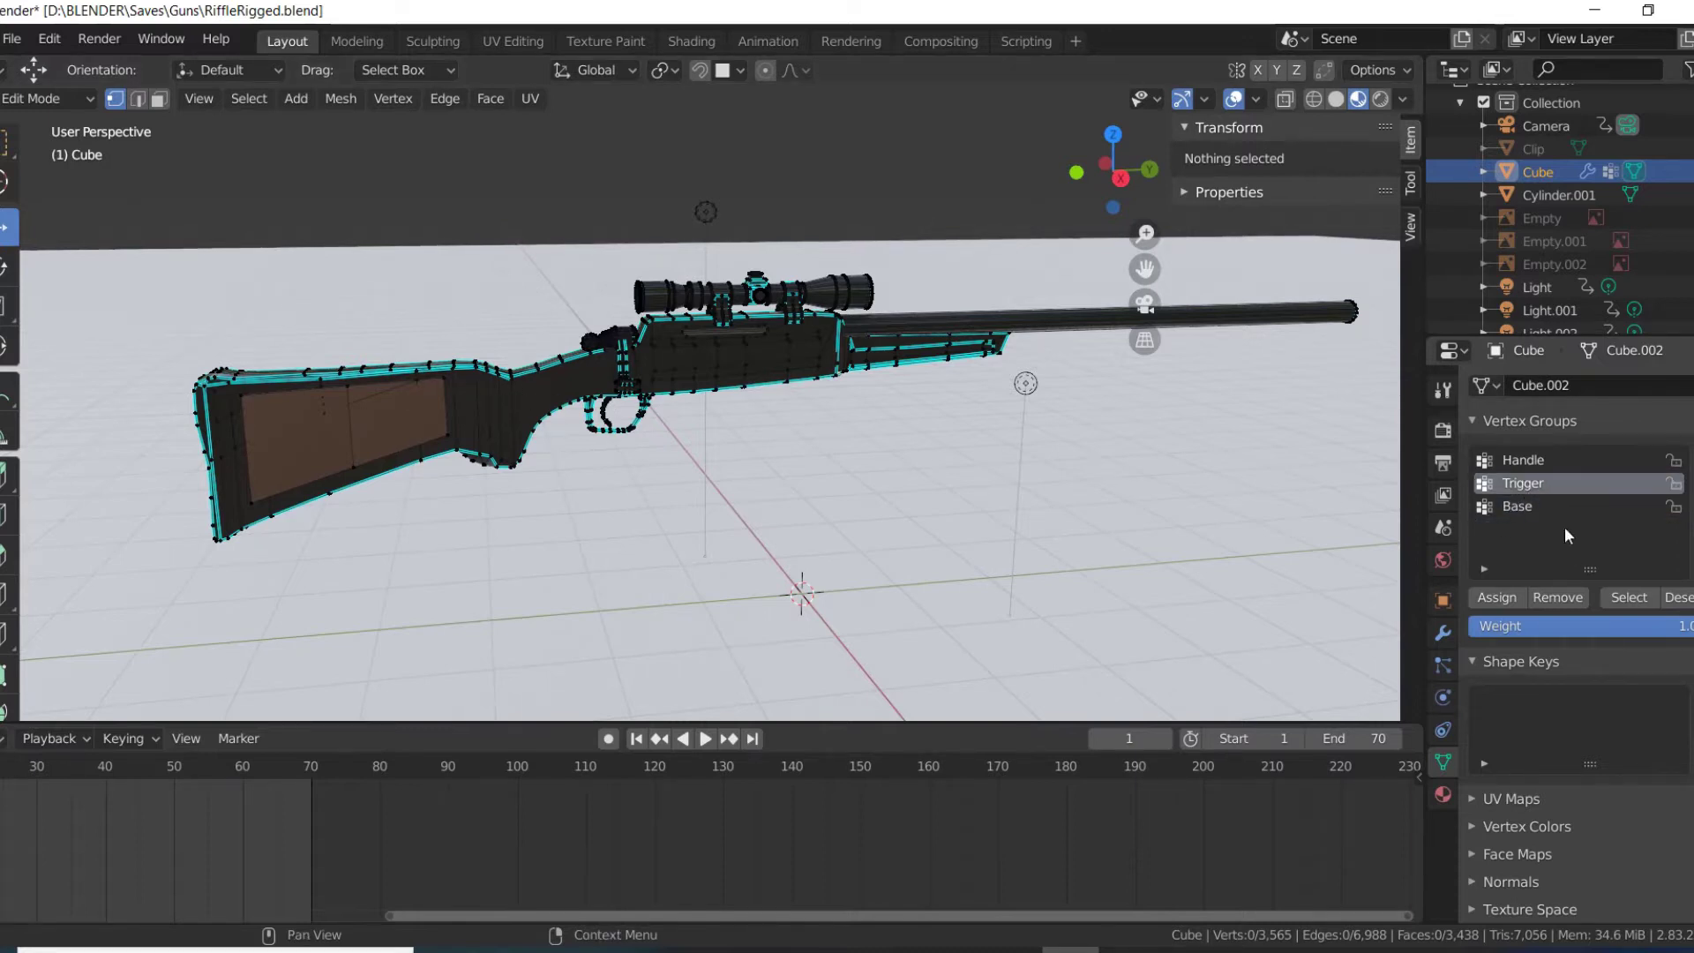
pyautogui.click(1628, 598)
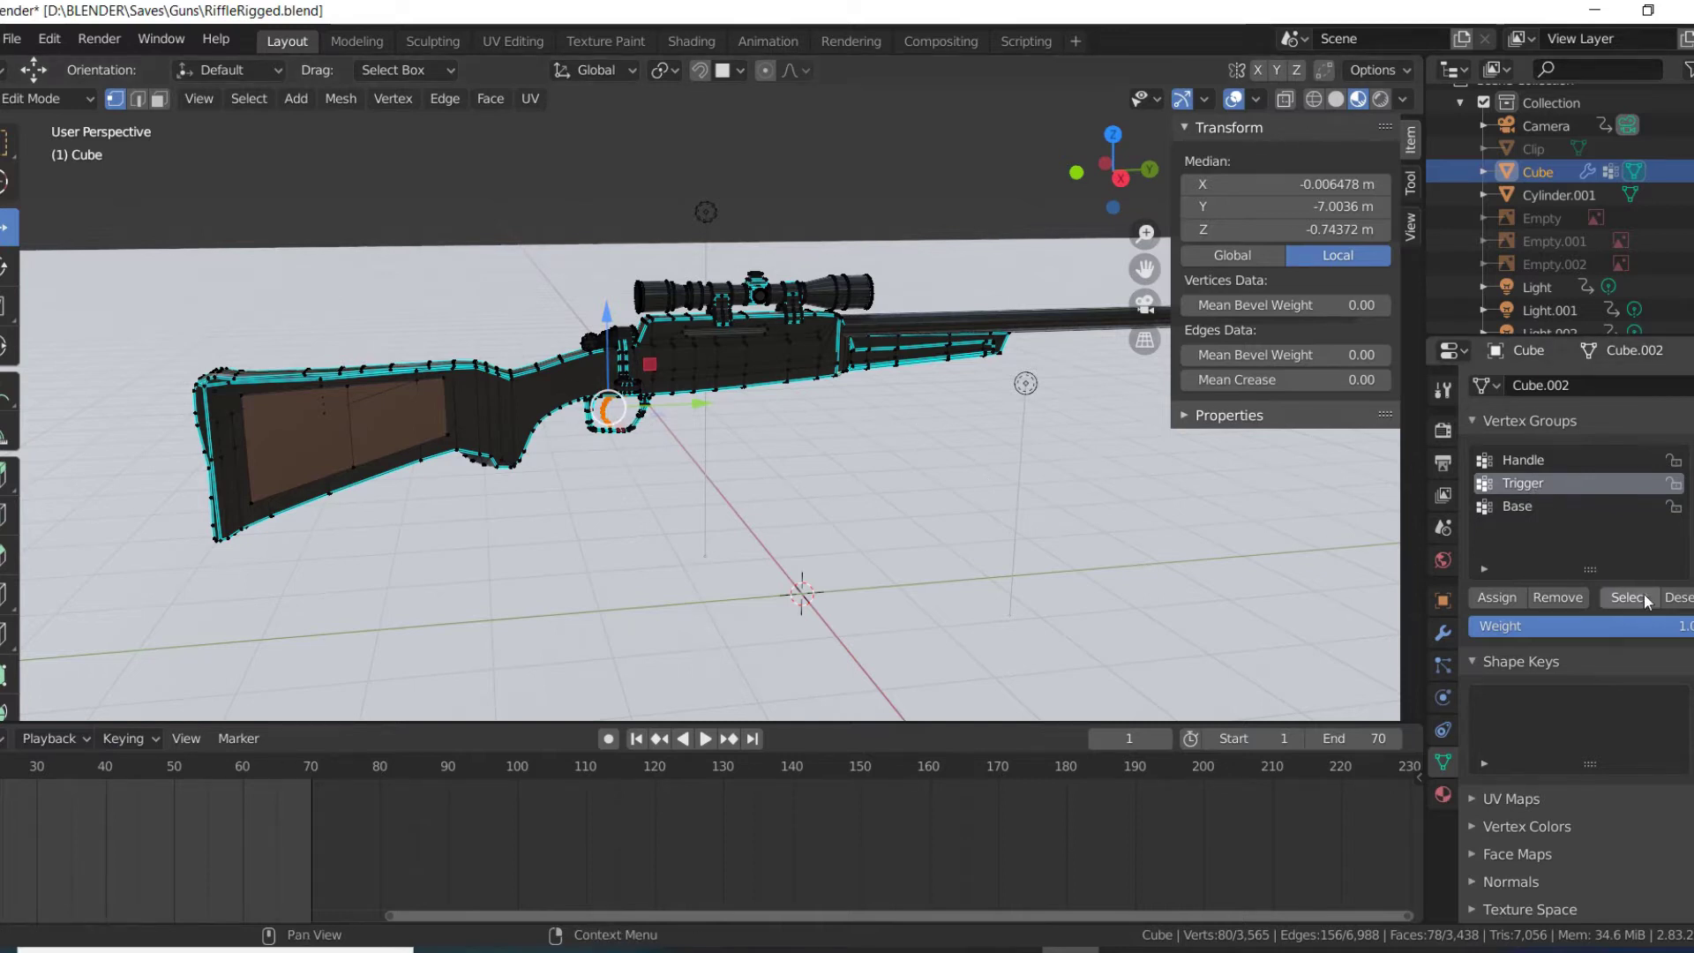
pyautogui.click(1681, 599)
pyautogui.click(1535, 509)
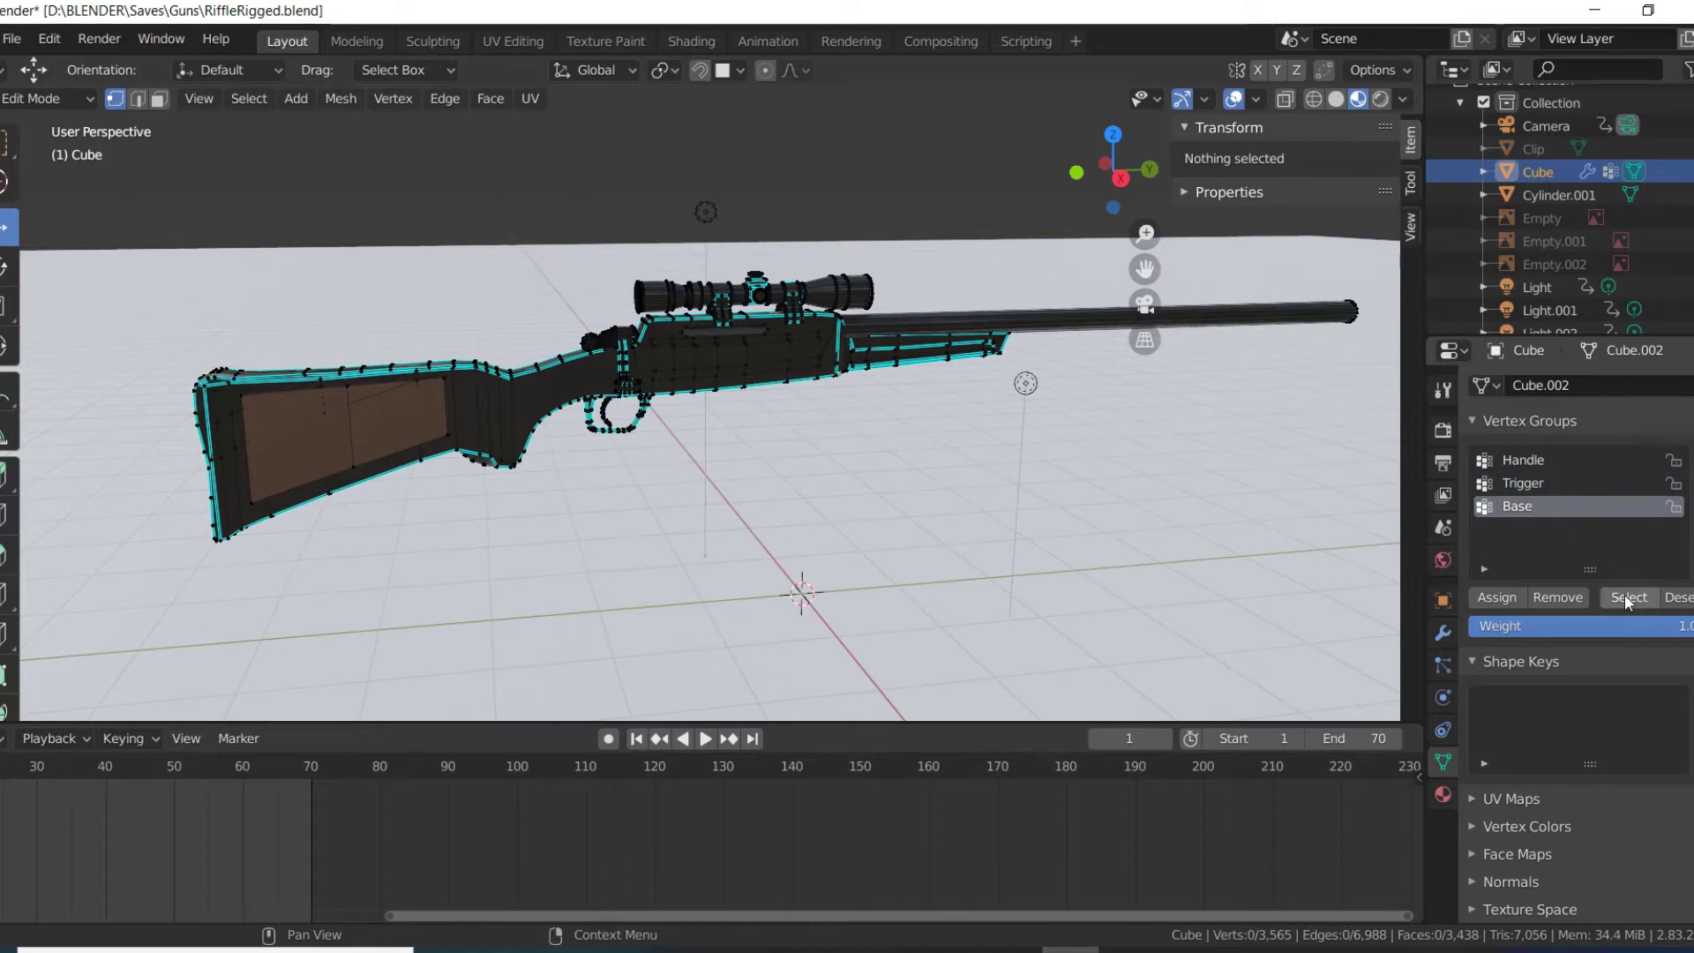
pyautogui.click(1628, 599)
pyautogui.click(1539, 484)
pyautogui.click(1628, 597)
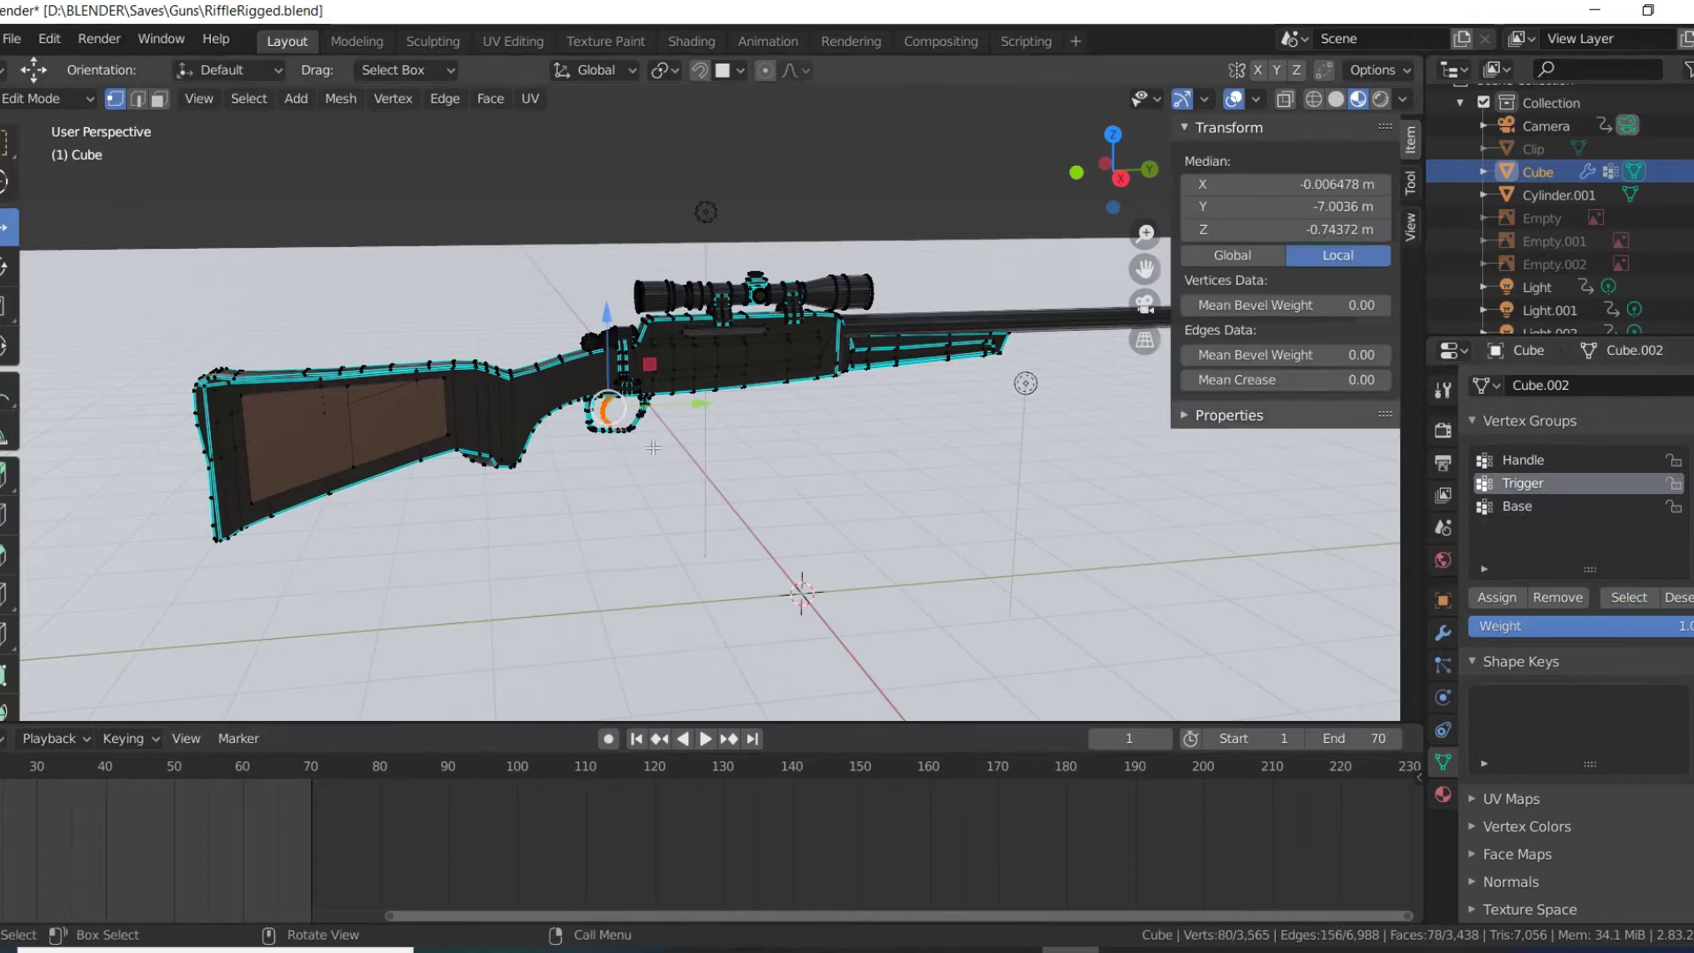
pyautogui.moveTo(633, 477); pyautogui.dragTo(618, 416, button='middle')
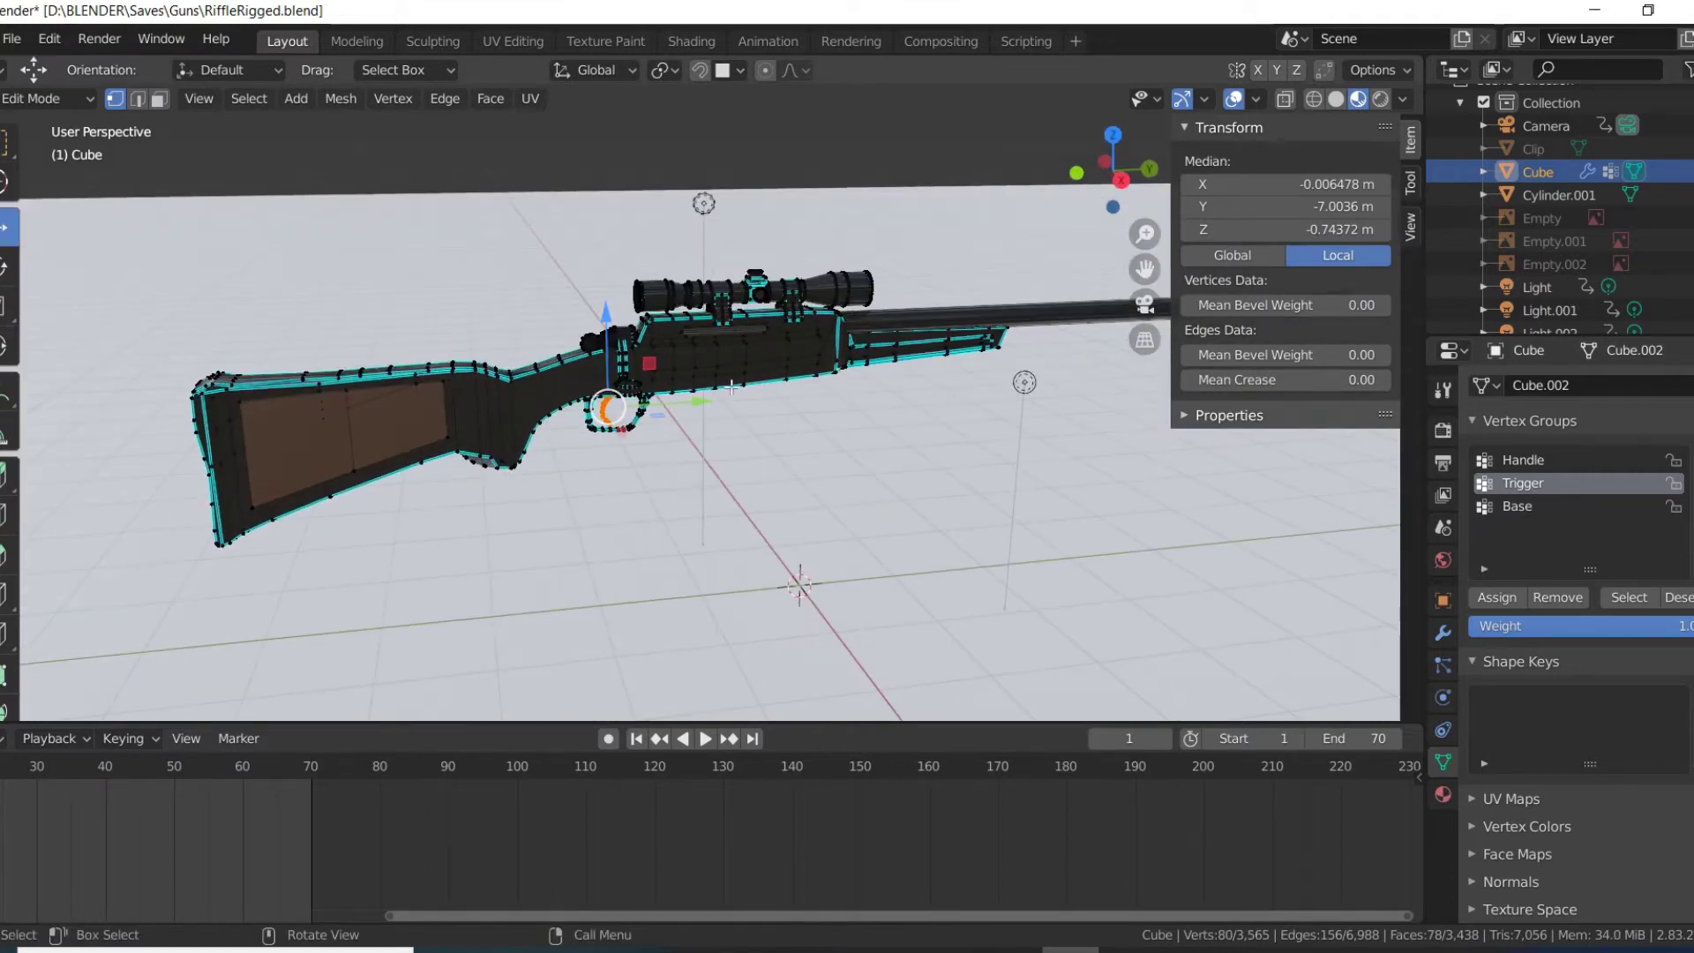
pyautogui.scroll(3, 635, 368)
pyautogui.moveTo(636, 357); pyautogui.dragTo(722, 370, button='middle')
# - Deselect the Trigger vertices, make Handle active, and select the linked bolt body in edge mode
pyautogui.click(1542, 457)
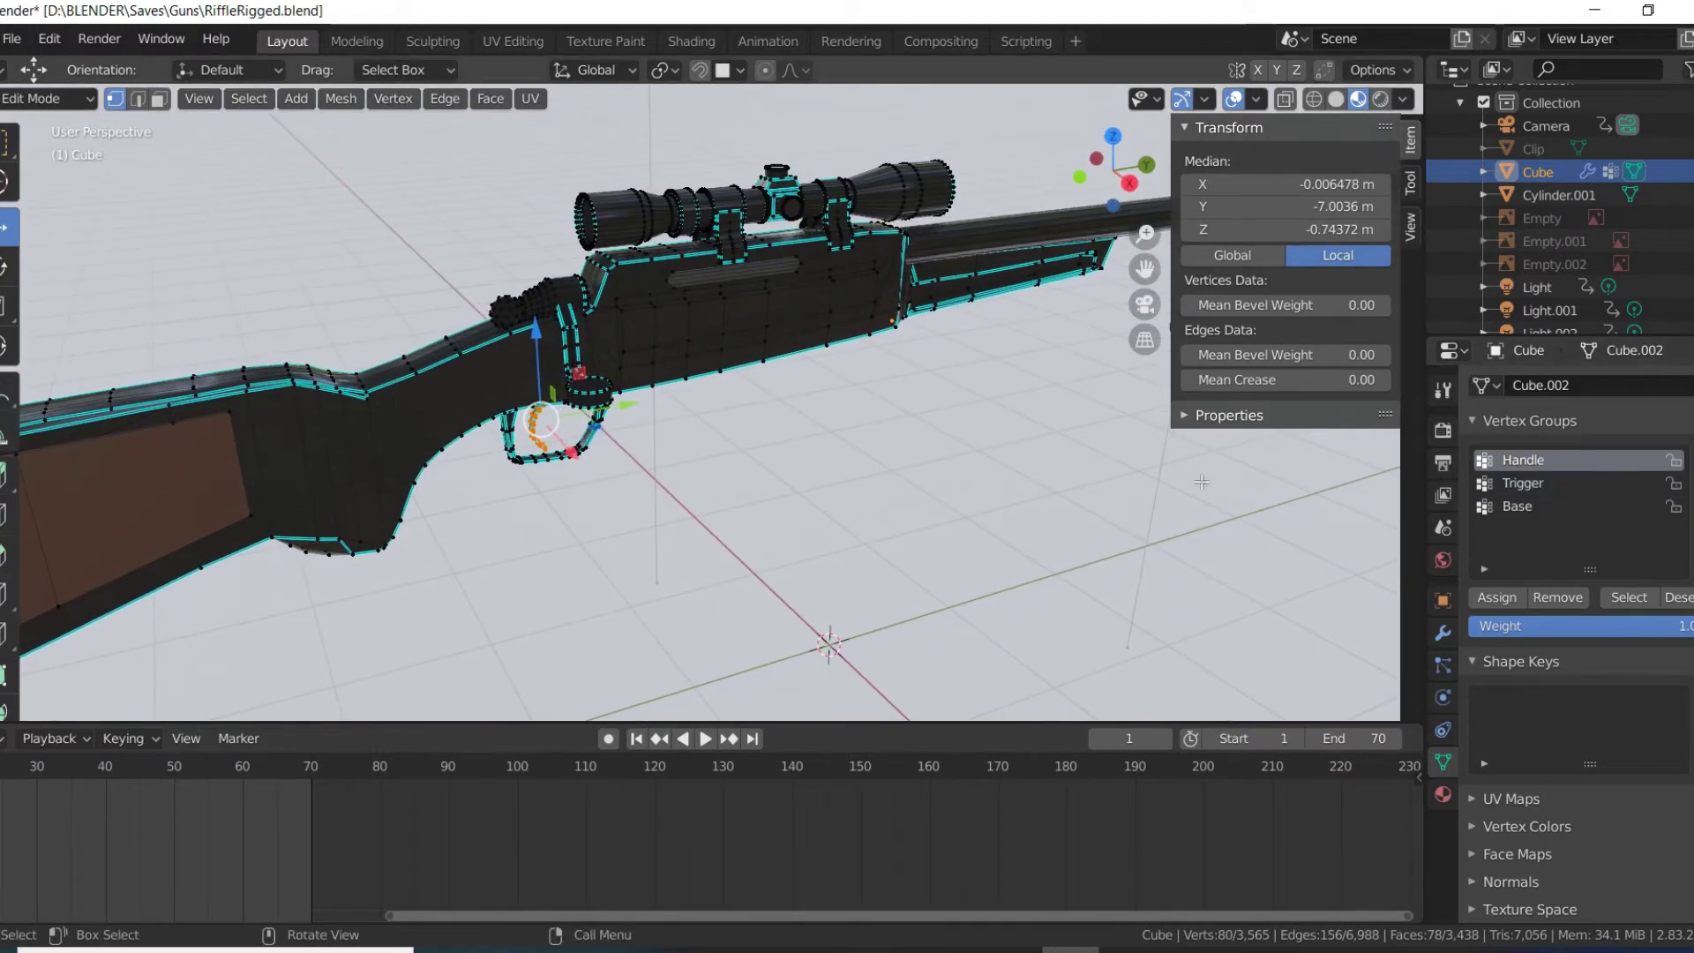
pyautogui.click(1493, 481)
pyautogui.click(1677, 598)
pyautogui.click(1528, 459)
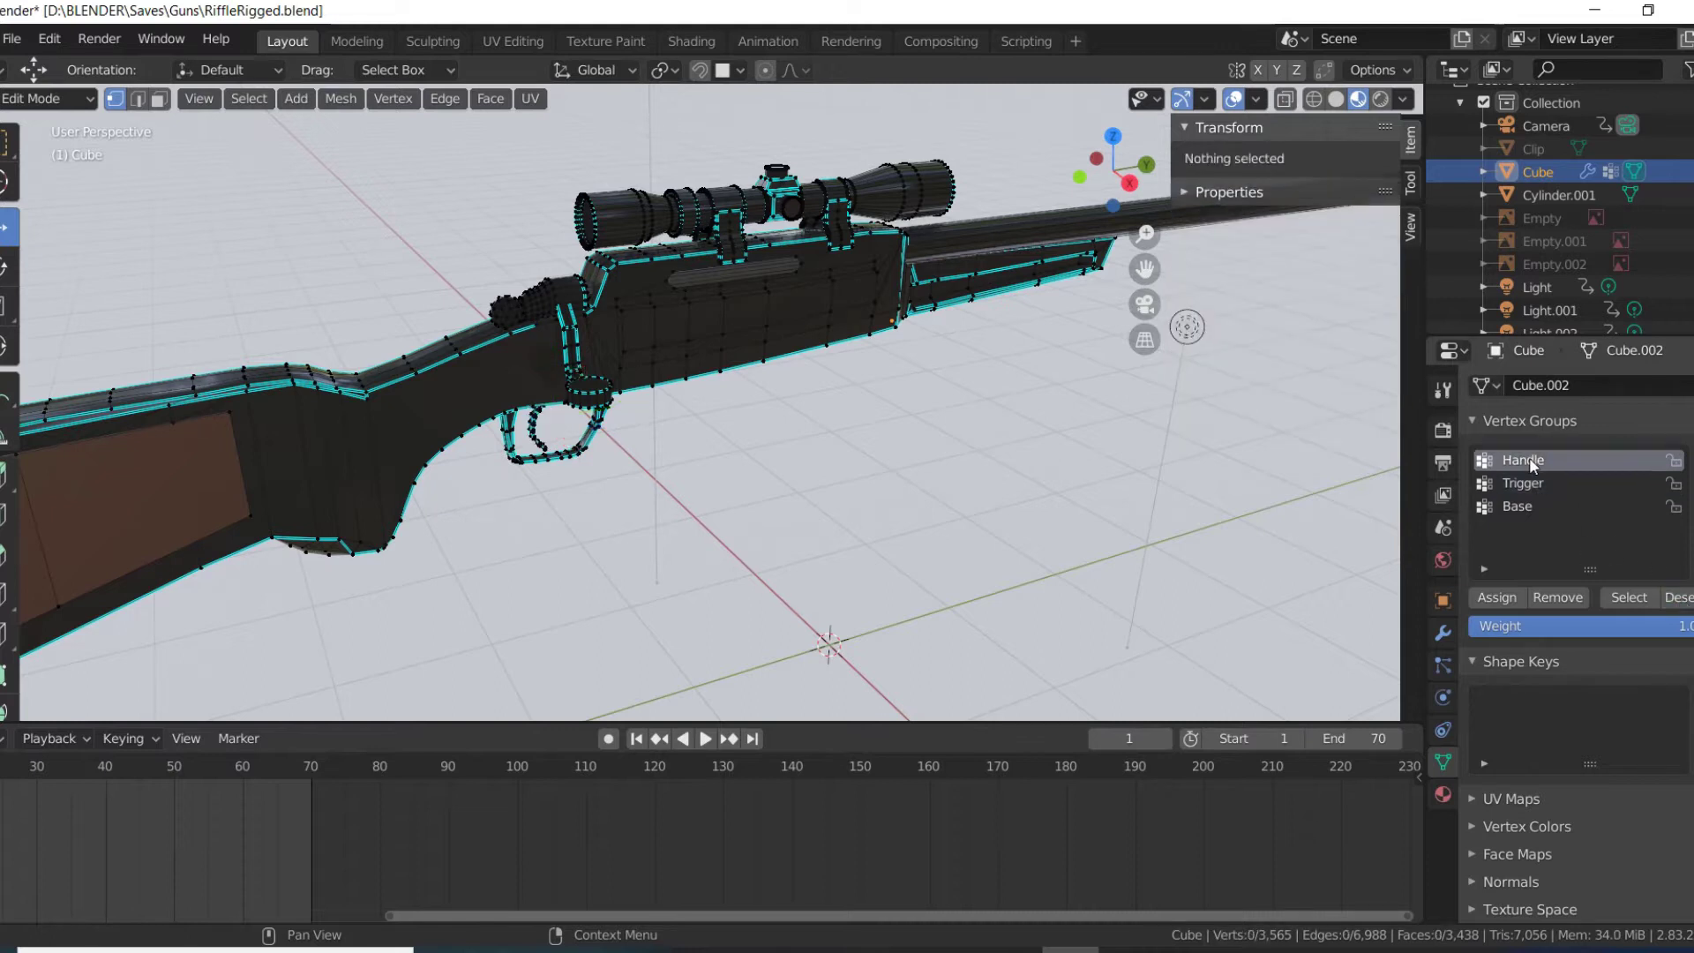
pyautogui.moveTo(657, 284); pyautogui.dragTo(574, 256, button='middle')
pyautogui.click(138, 97)
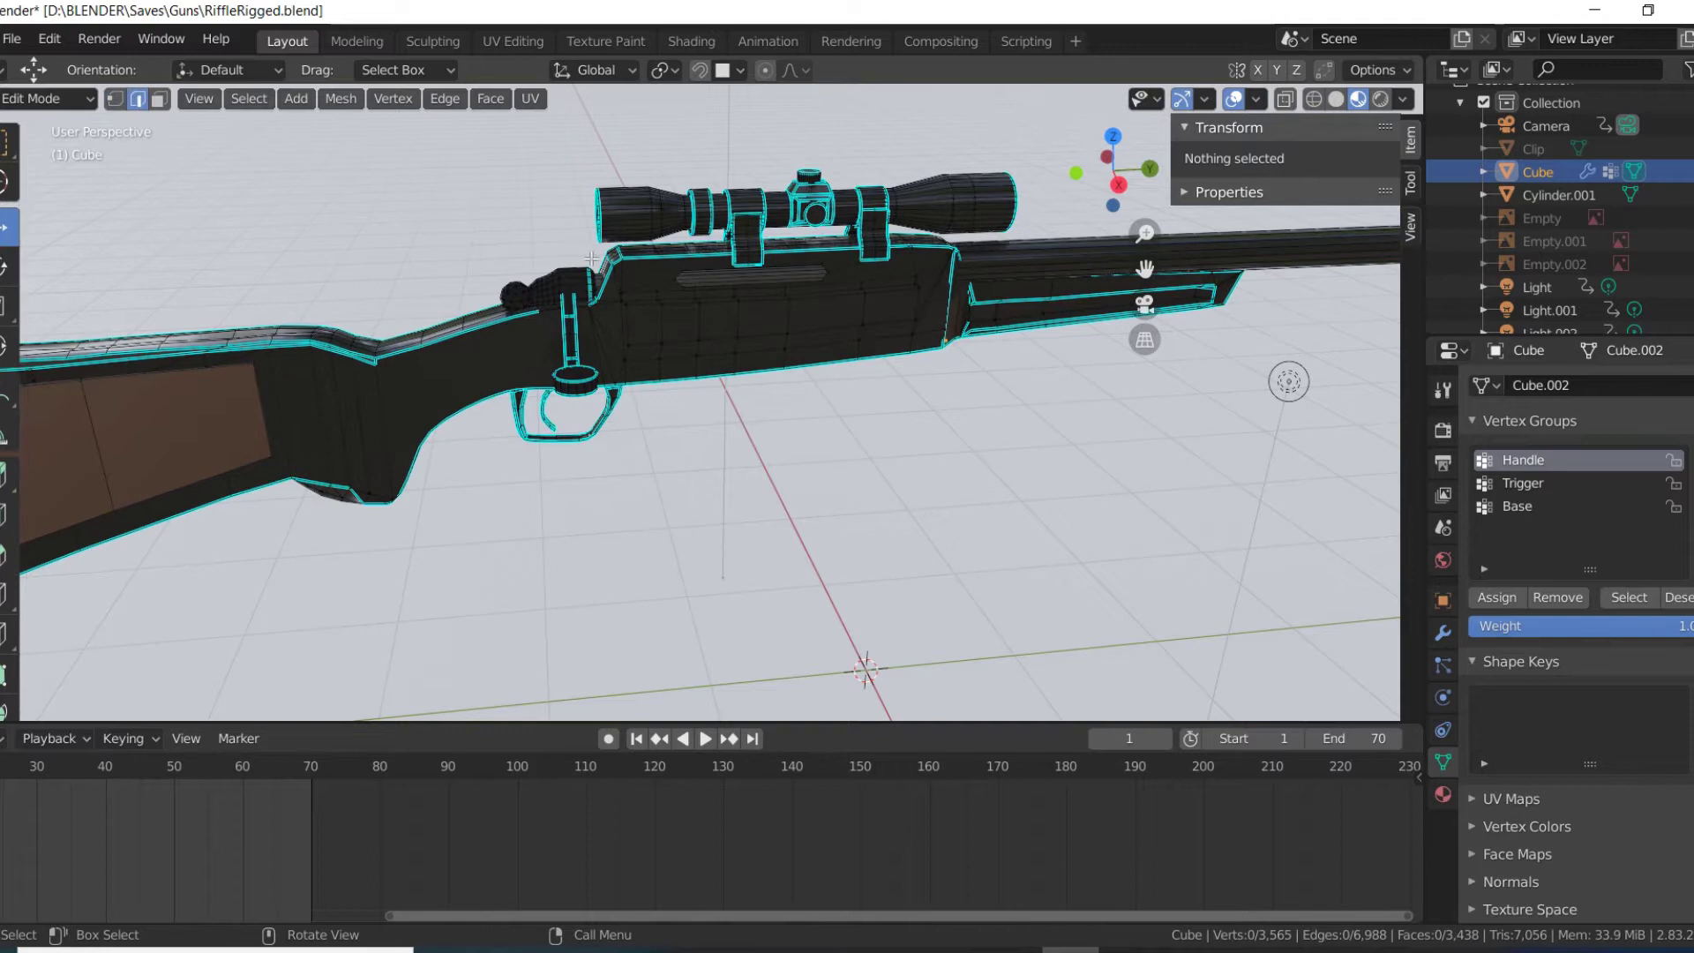
pyautogui.click(710, 279)
pyautogui.click(707, 276)
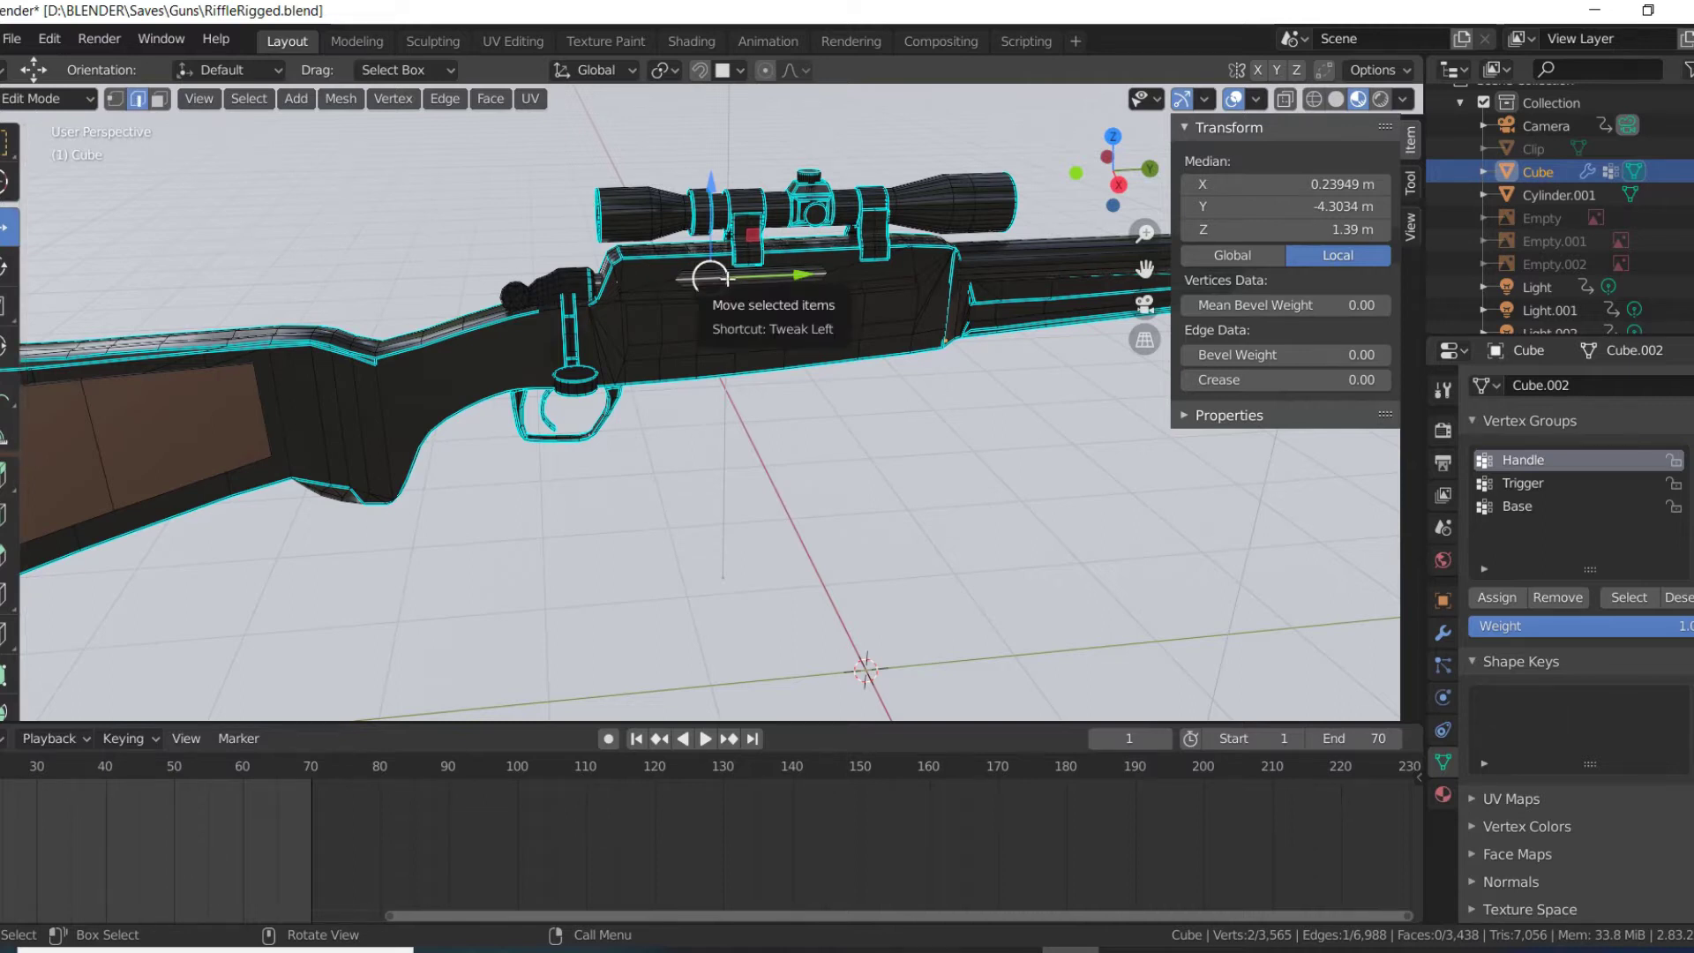
pyautogui.hotkey('ctrl', 'l')
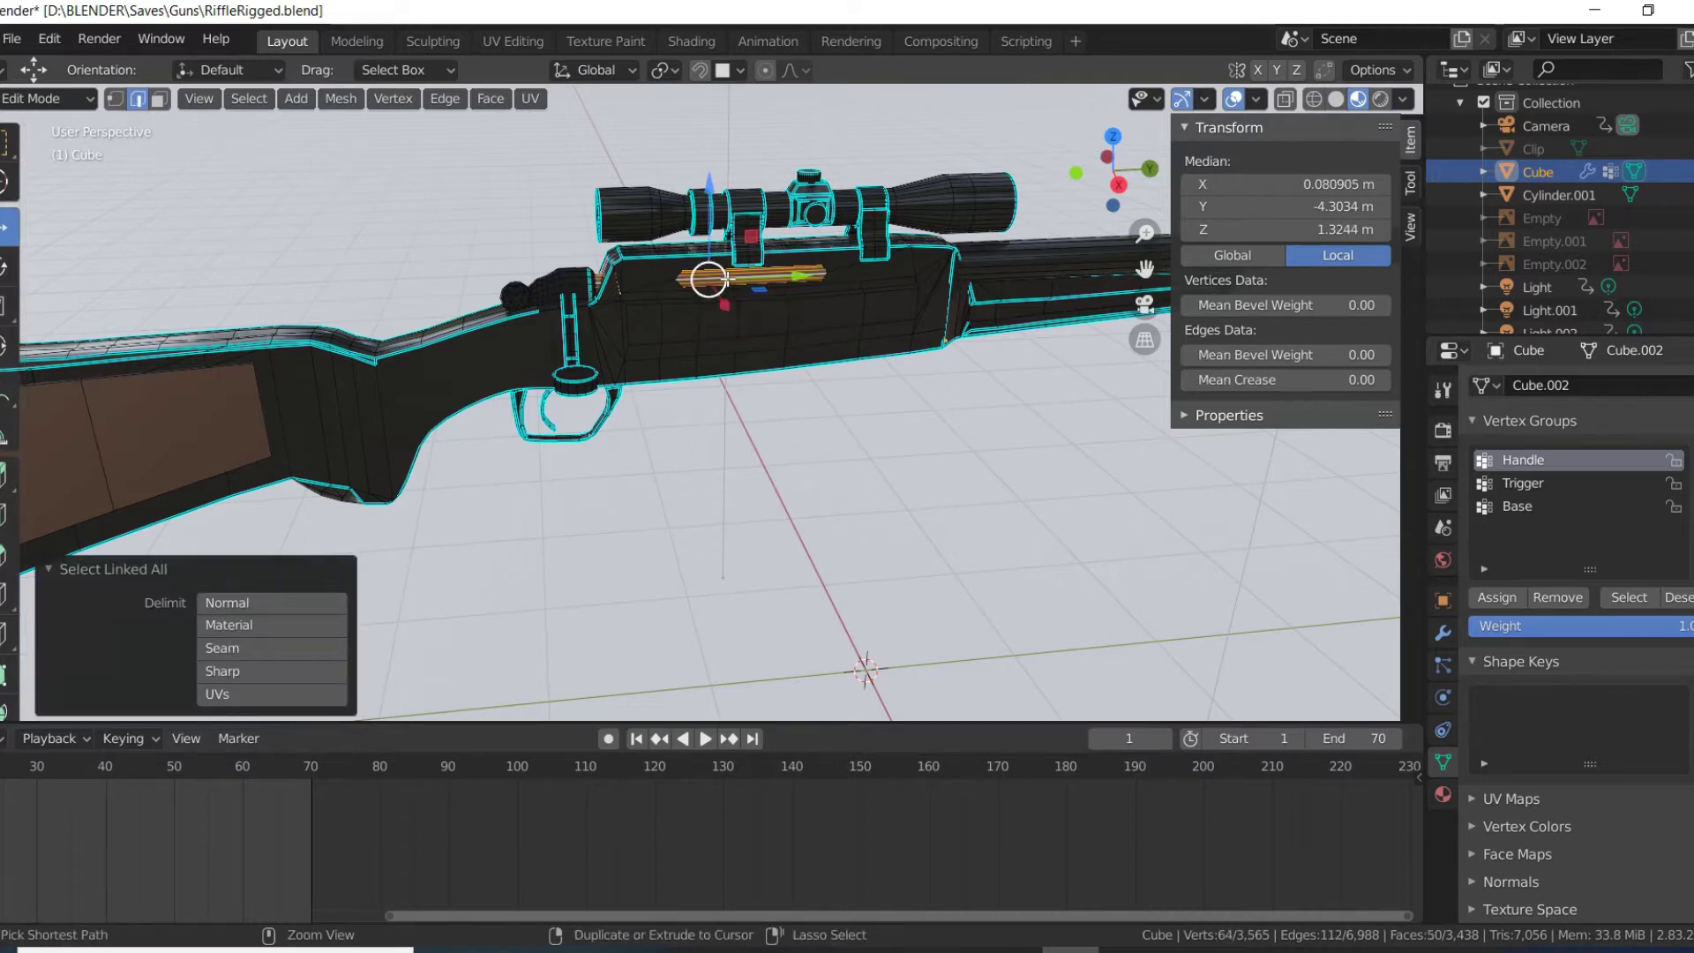
# - Add the rear bolt piece, handle stem, lower knob and black rear knob, then assign to Handle
pyautogui.click(115, 98)
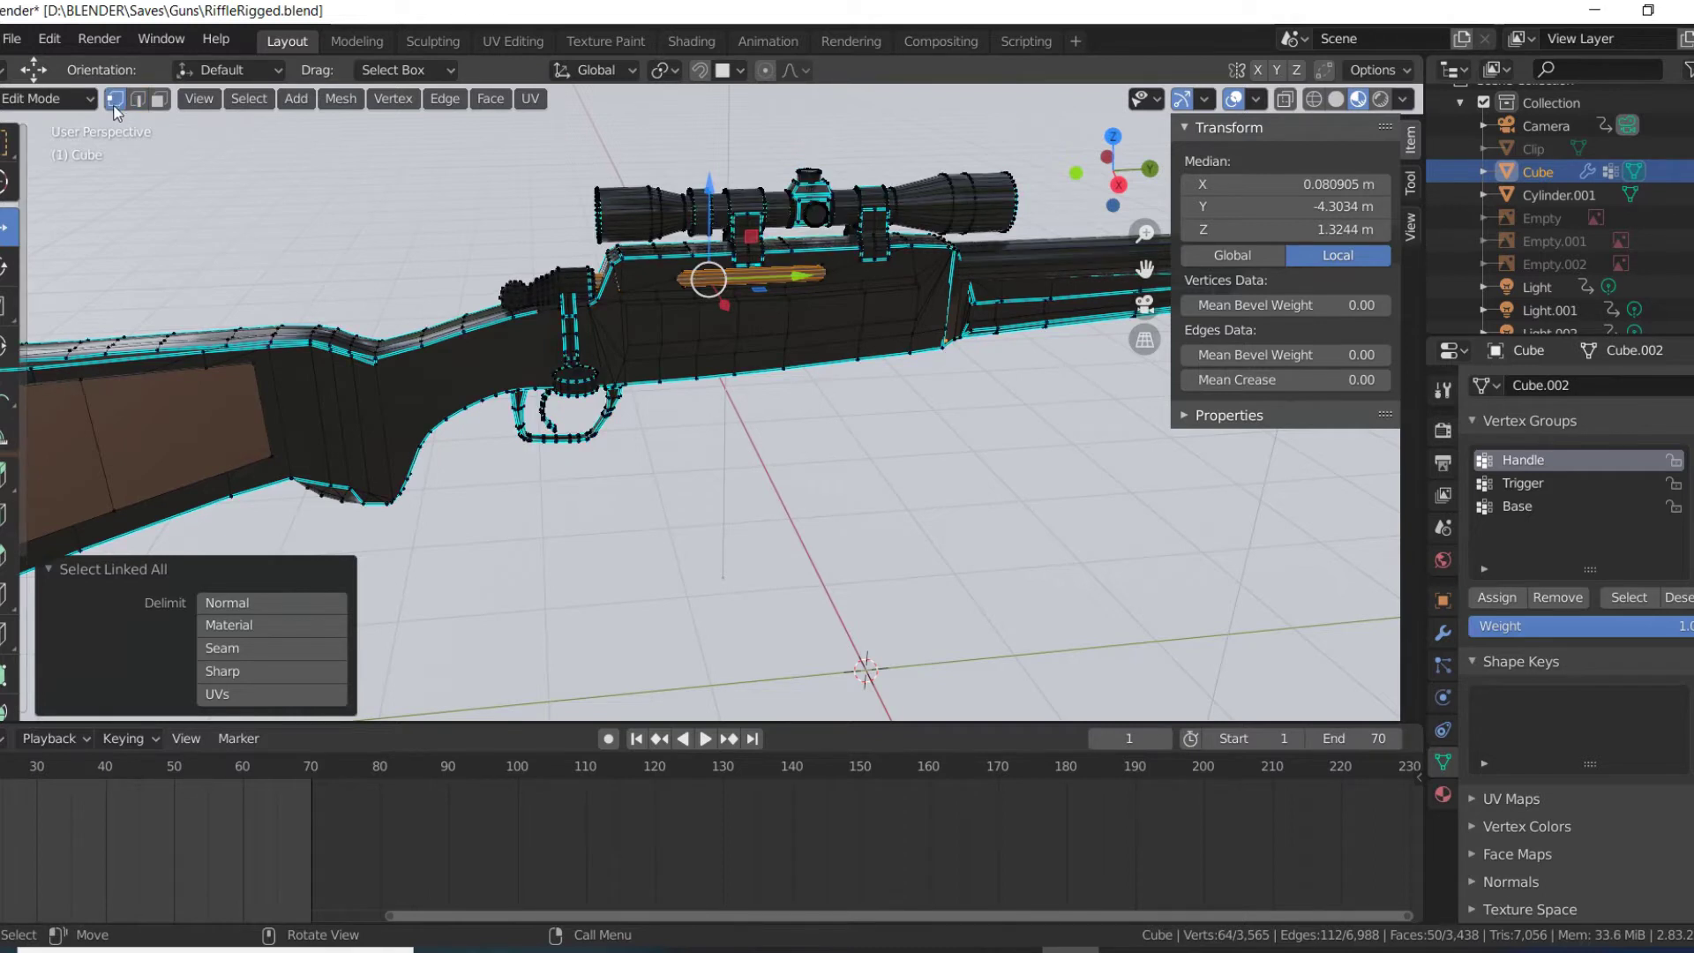
pyautogui.keyDown('shift'); pyautogui.click(556, 278); pyautogui.keyUp('shift')
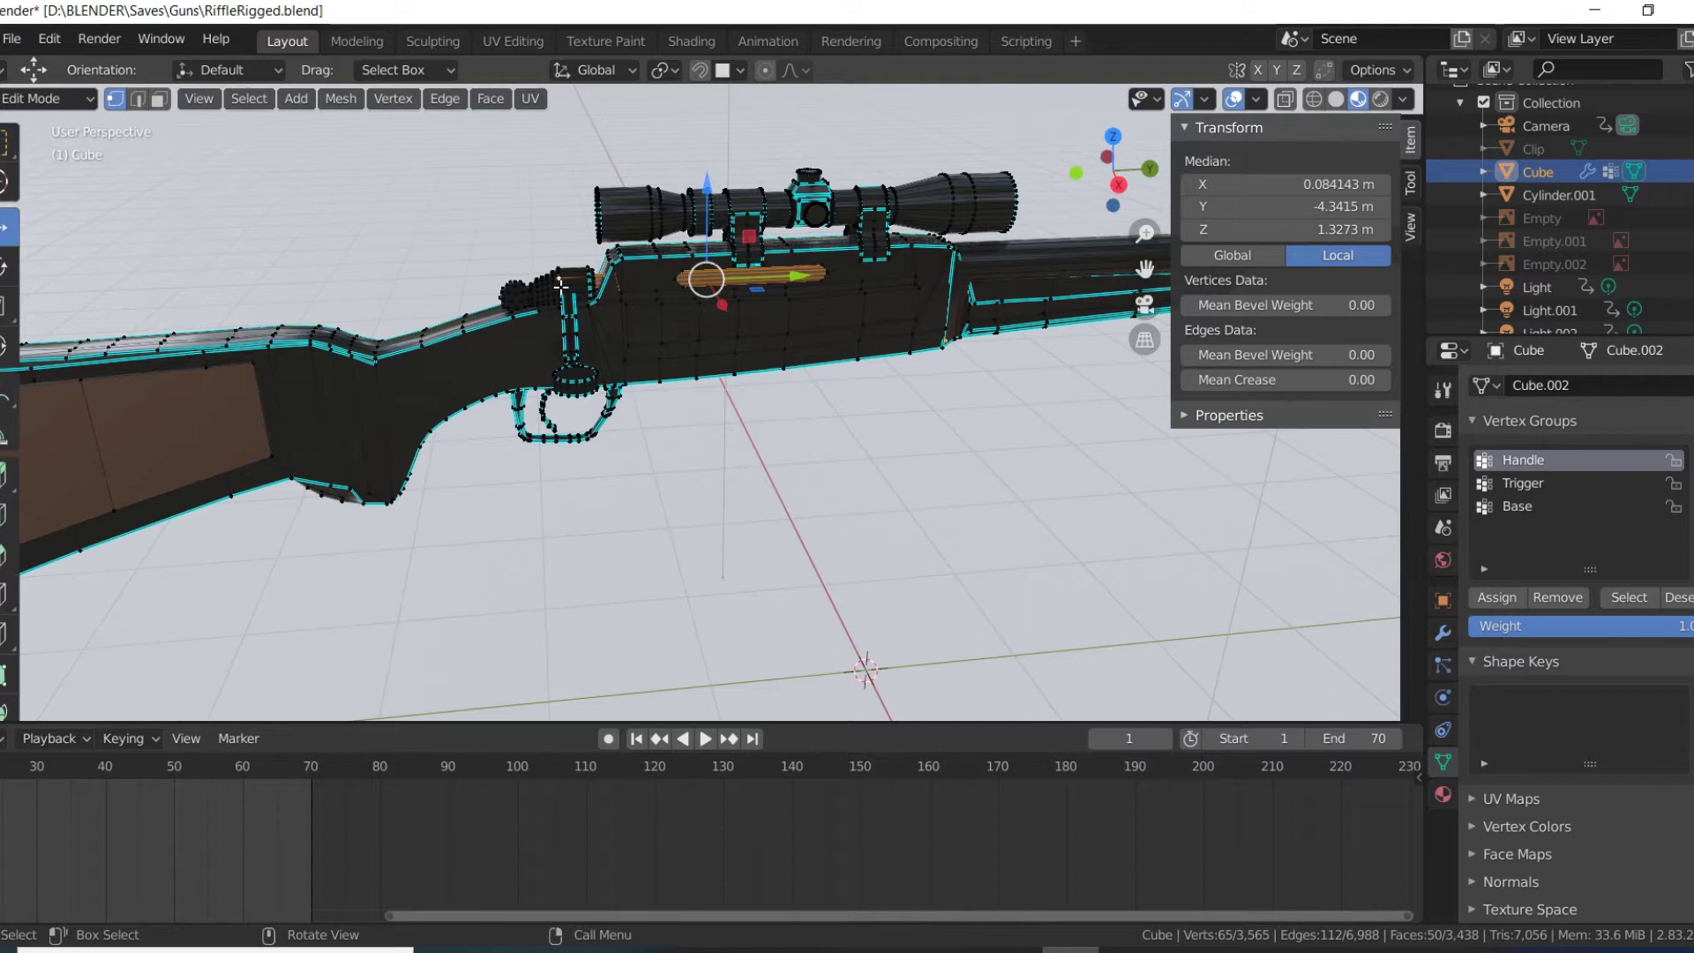
pyautogui.hotkey('ctrl', 'l')
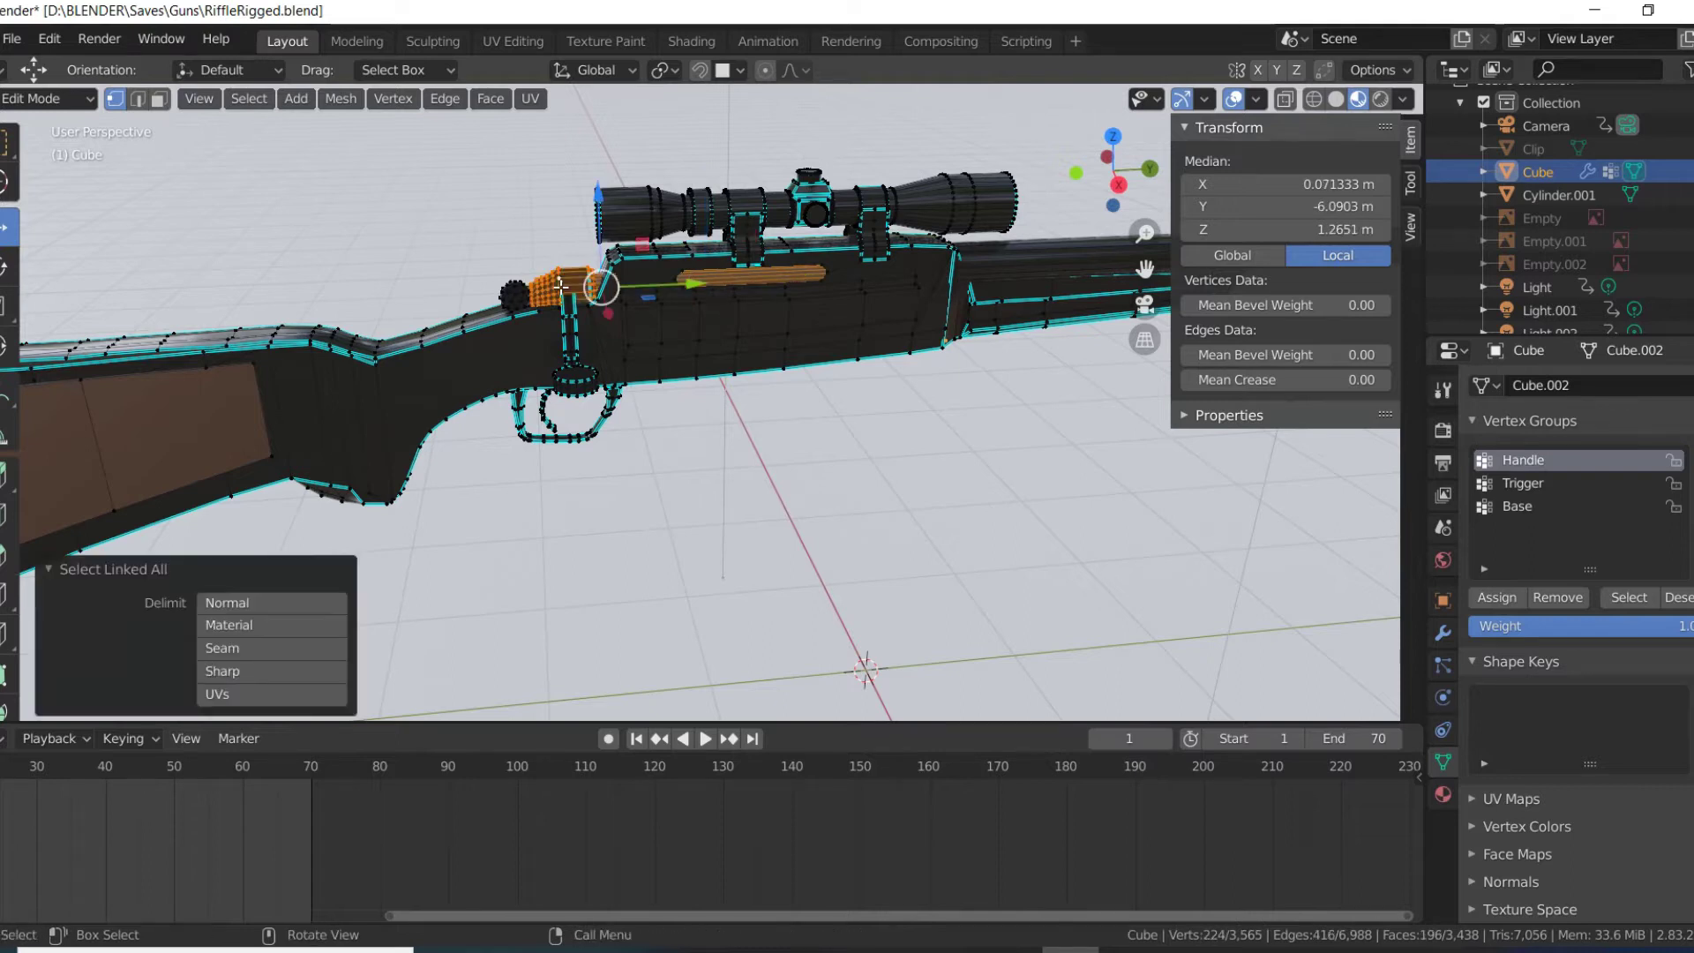
pyautogui.keyDown('shift'); pyautogui.click(564, 313); pyautogui.keyUp('shift')
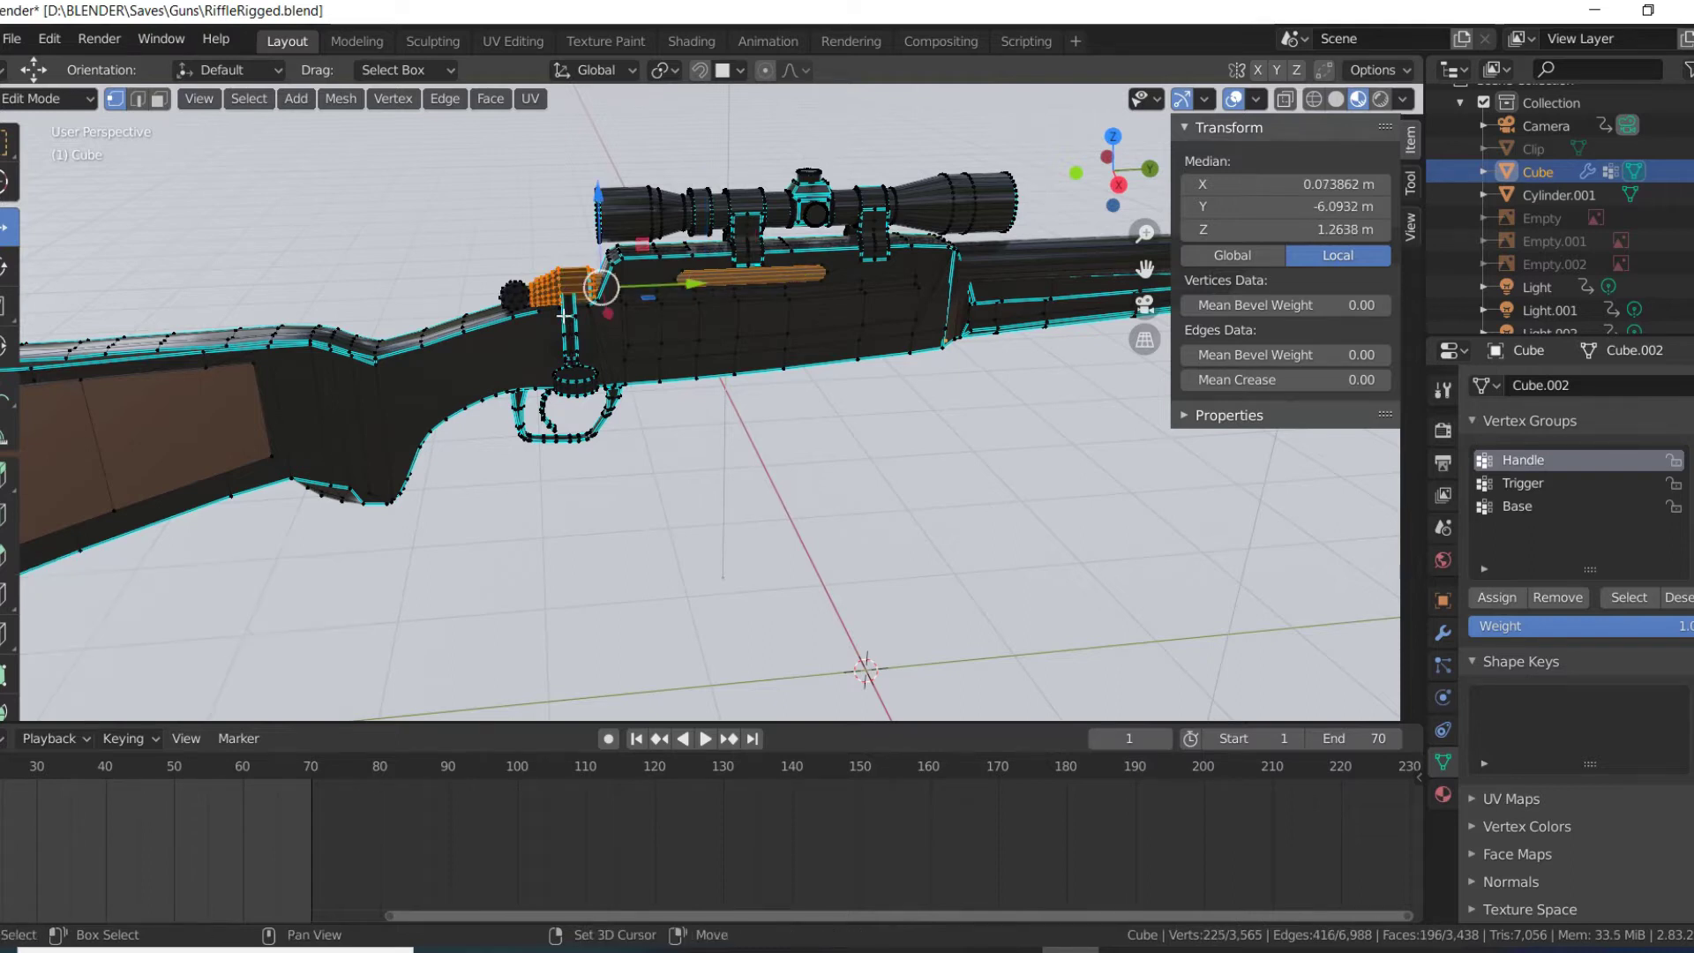
pyautogui.hotkey('ctrl', 'l')
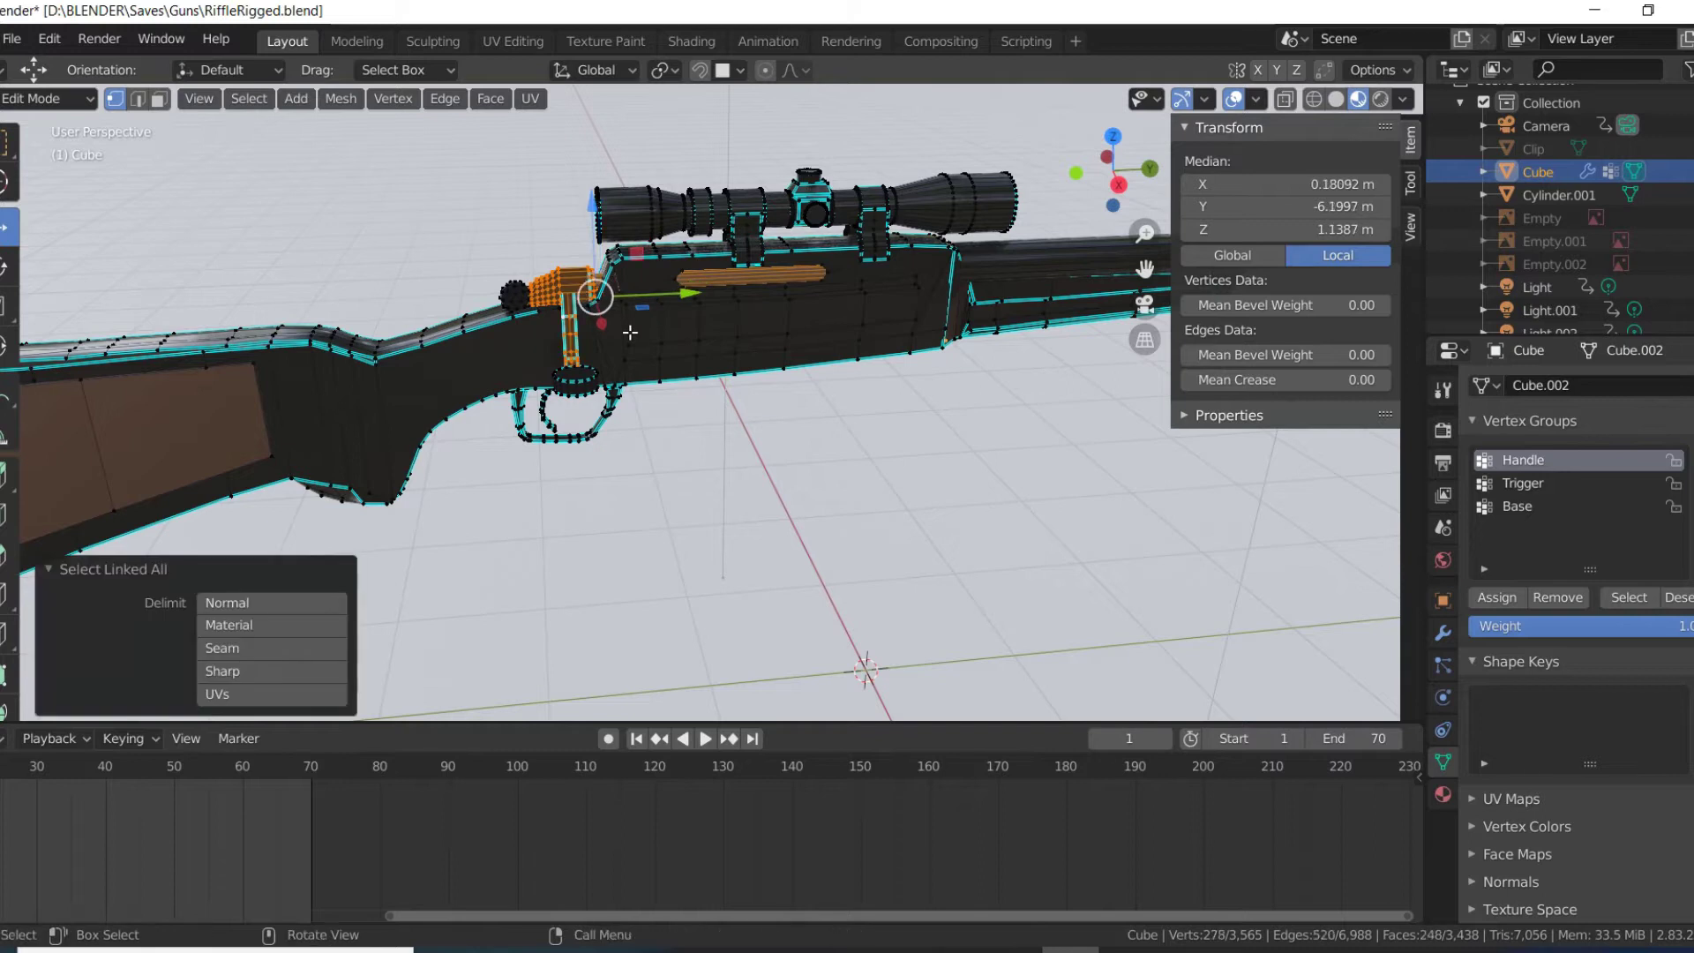
pyautogui.keyDown('shift'); pyautogui.click(582, 386); pyautogui.keyUp('shift')
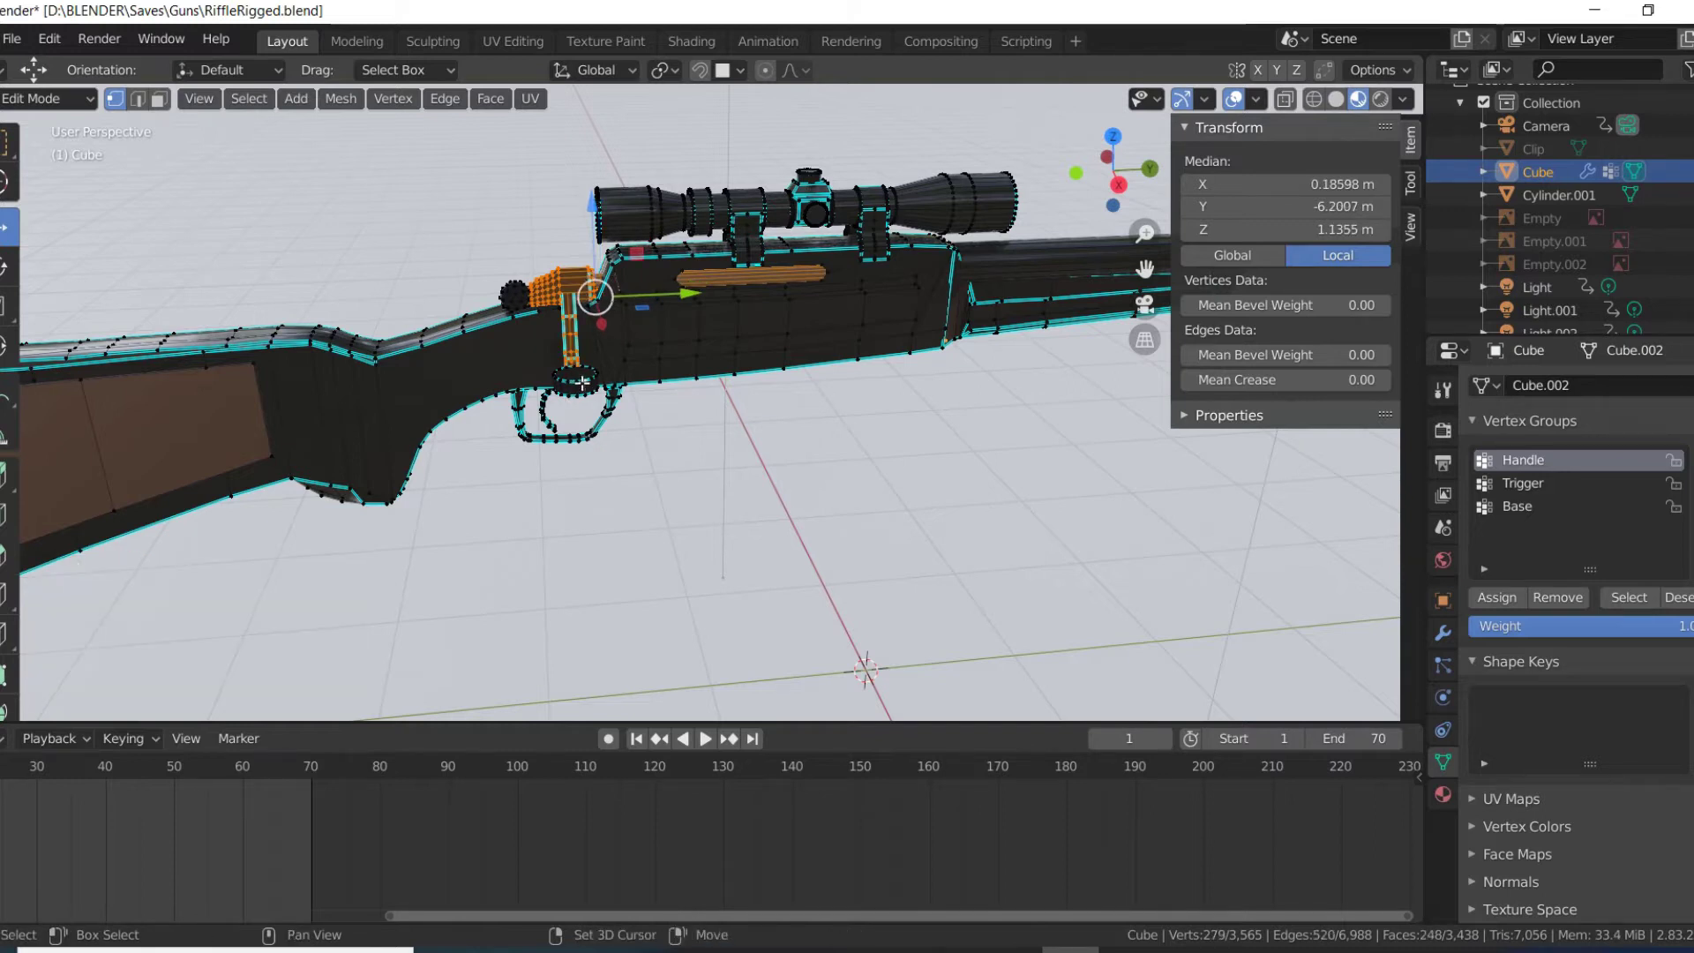
pyautogui.hotkey('ctrl', 'l')
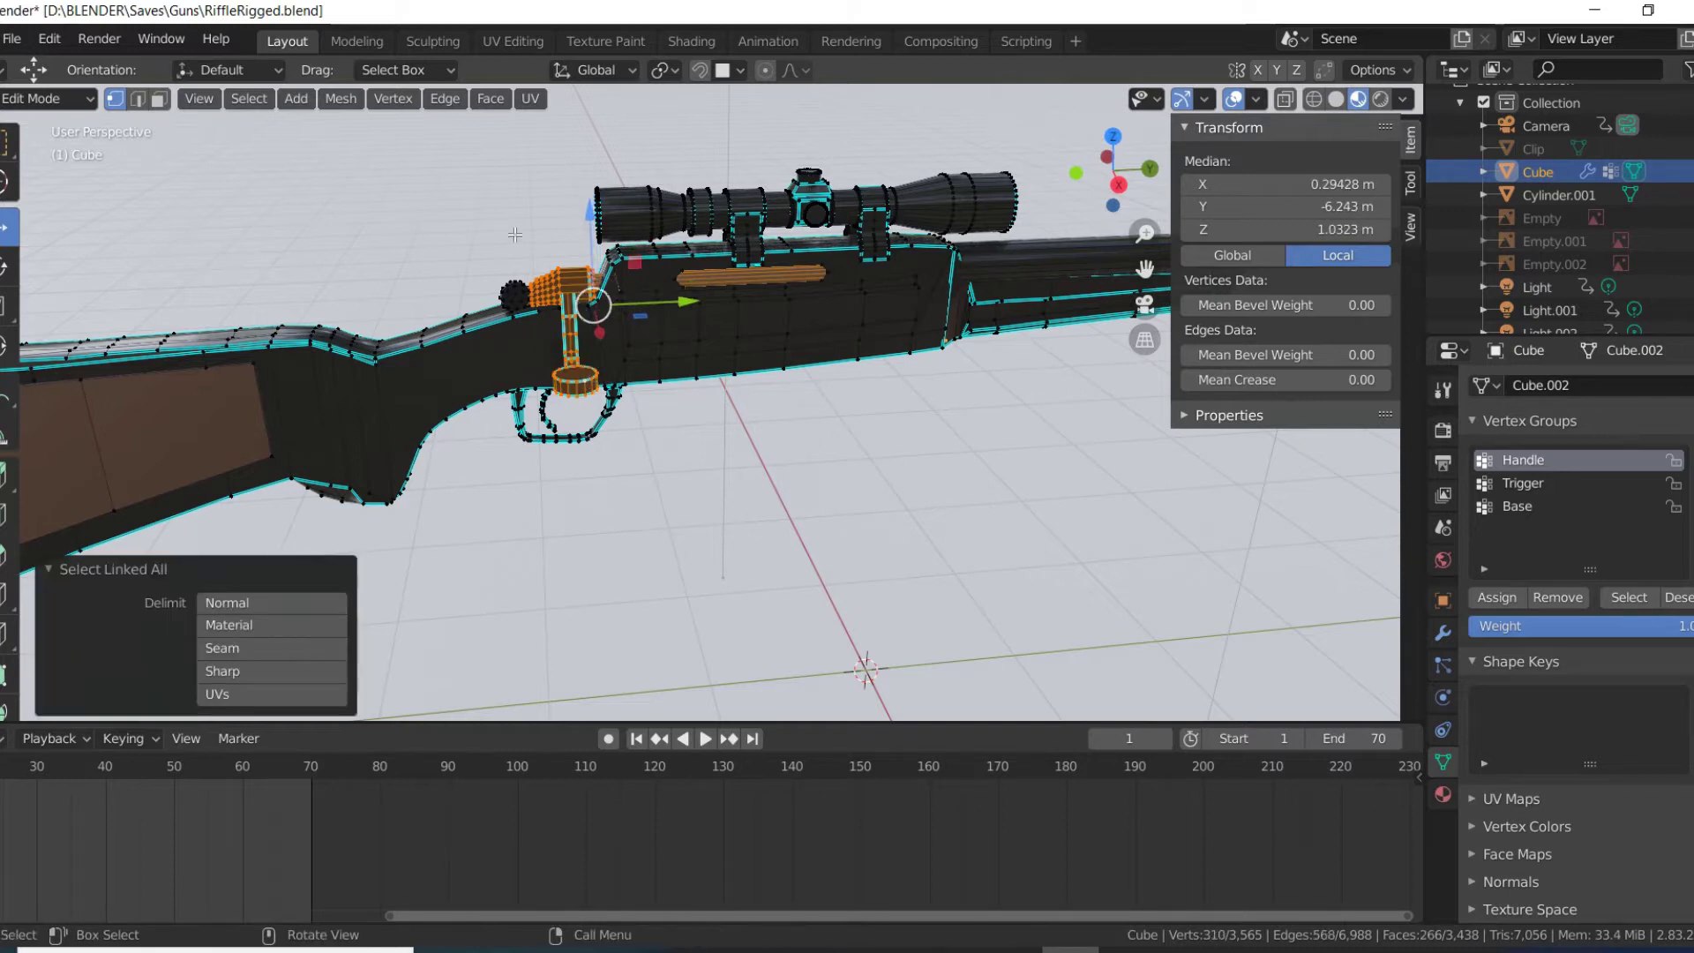
pyautogui.keyDown('shift'); pyautogui.click(516, 293); pyautogui.keyUp('shift')
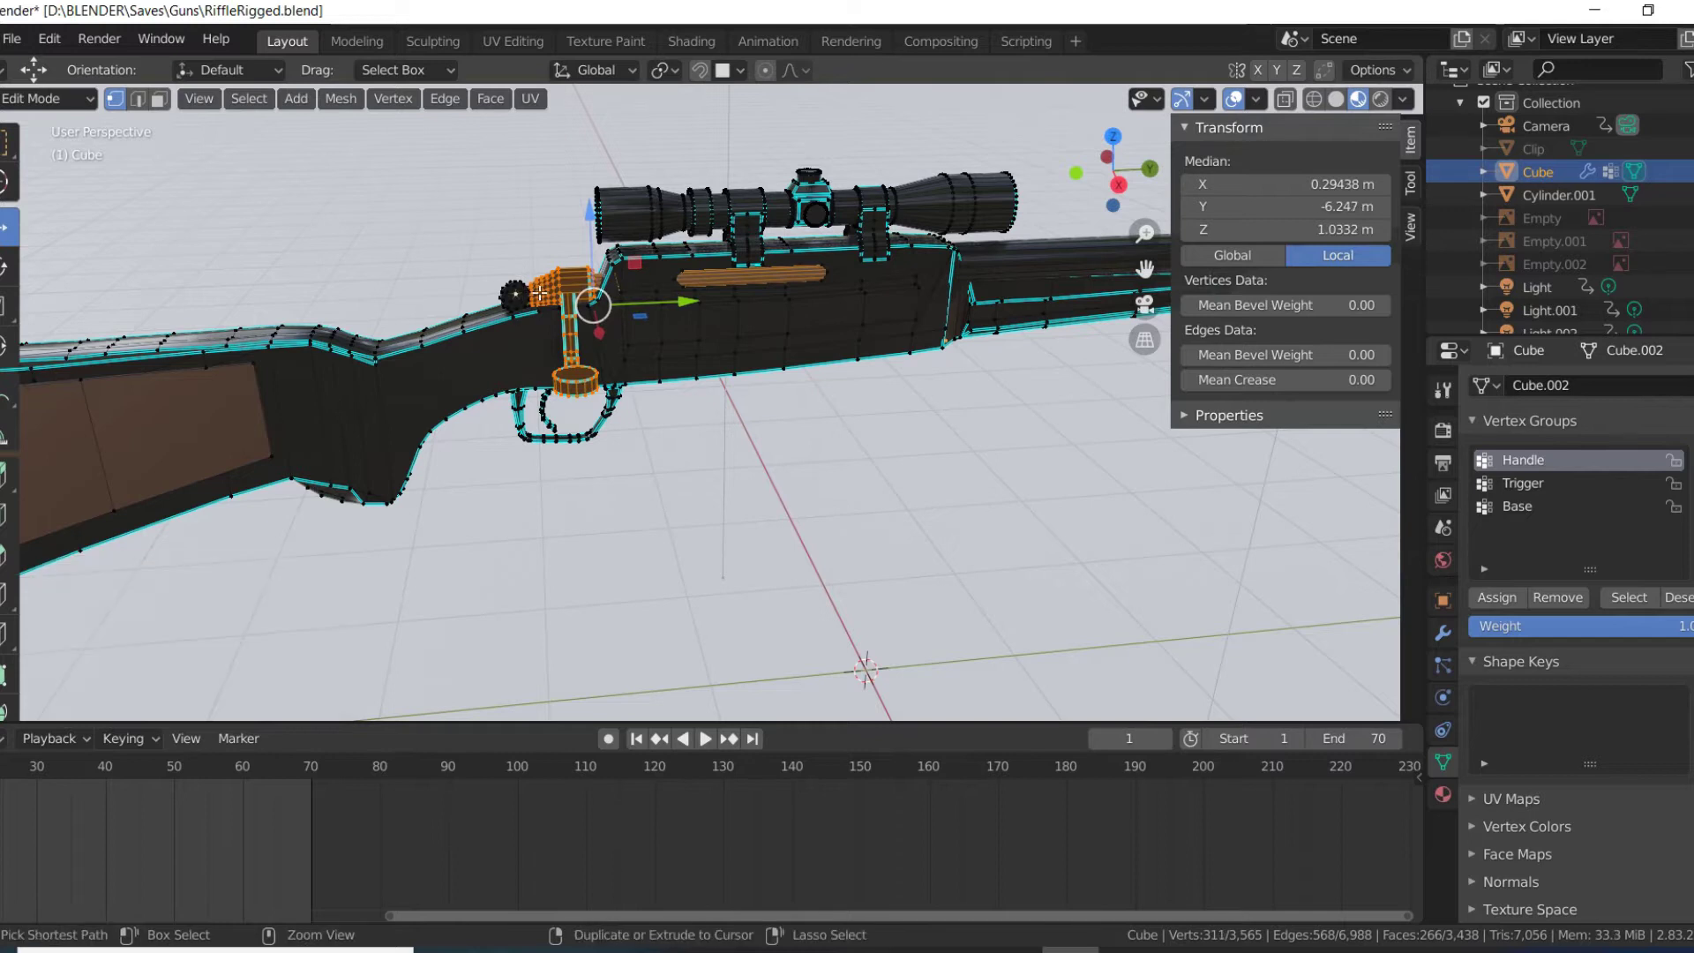
pyautogui.hotkey('ctrl', 'l')
pyautogui.moveTo(374, 256); pyautogui.dragTo(565, 296, button='middle')
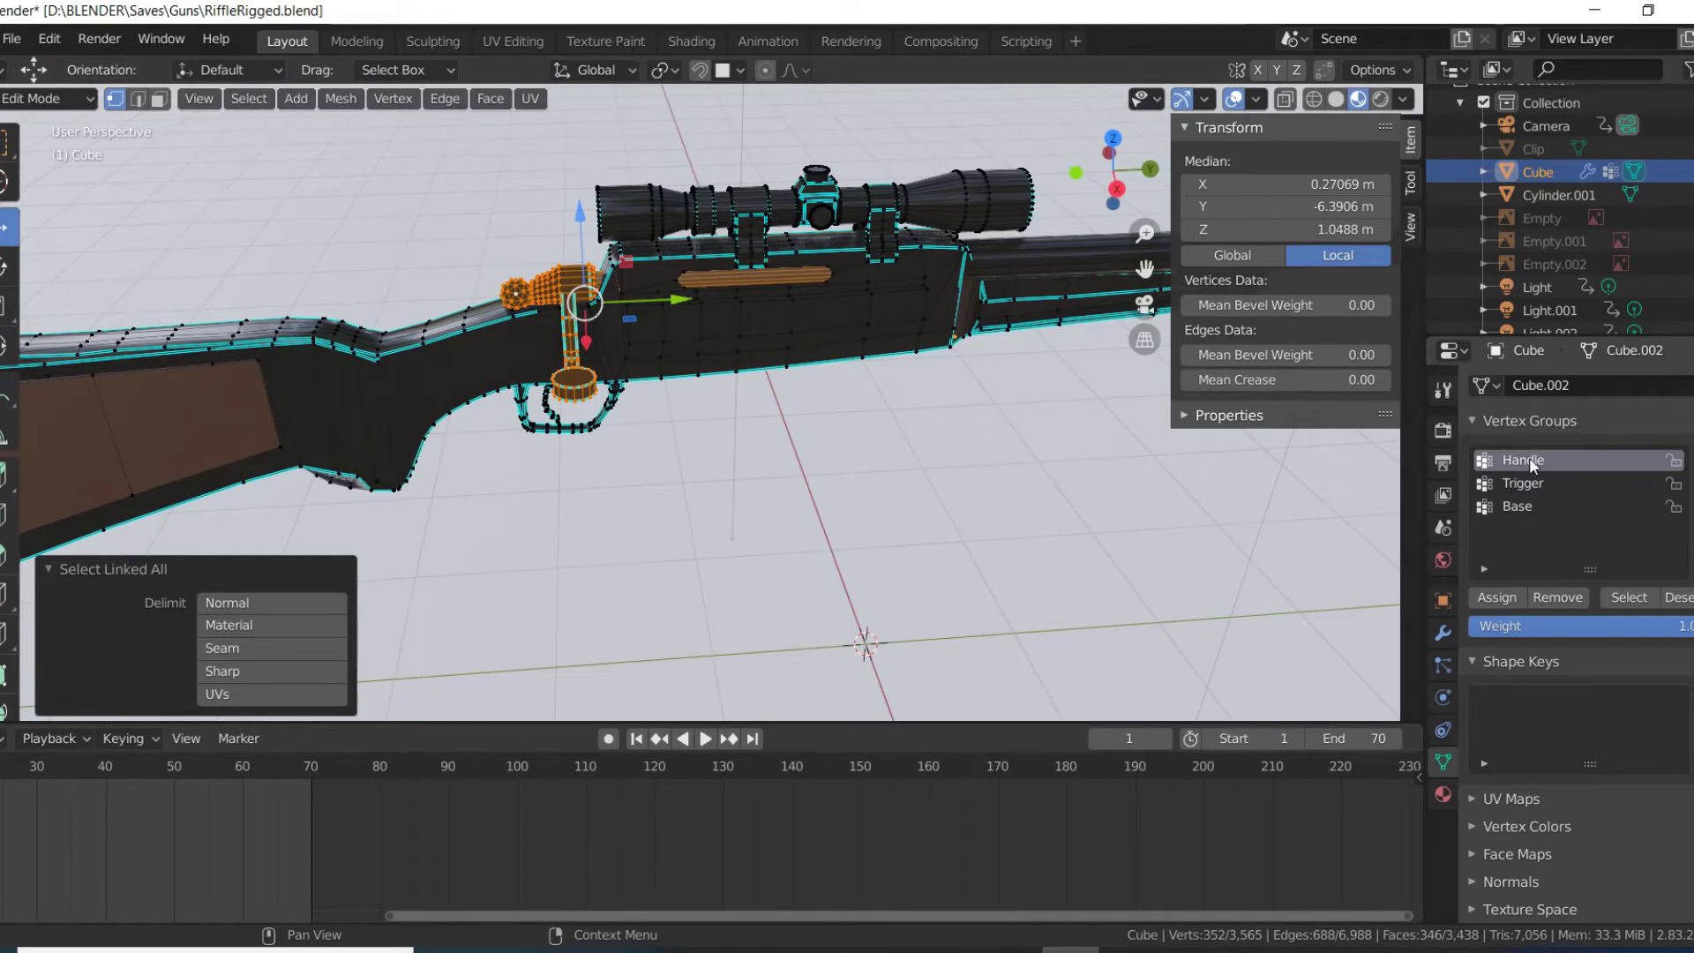
pyautogui.click(1498, 598)
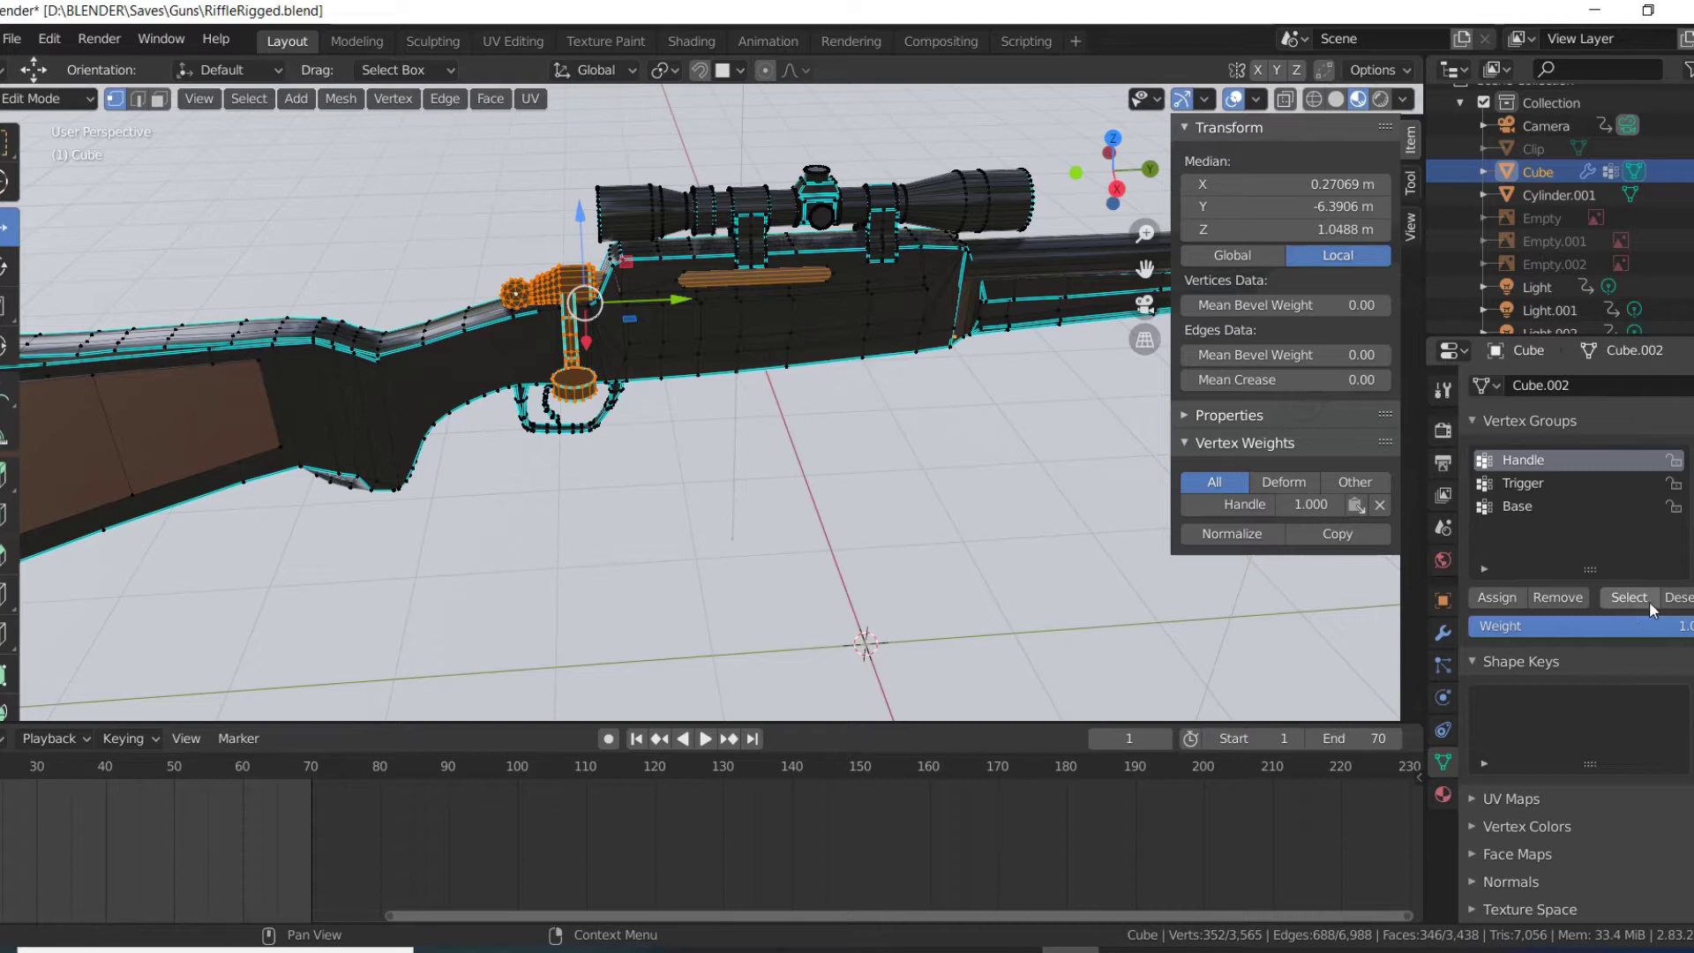
pyautogui.click(1676, 598)
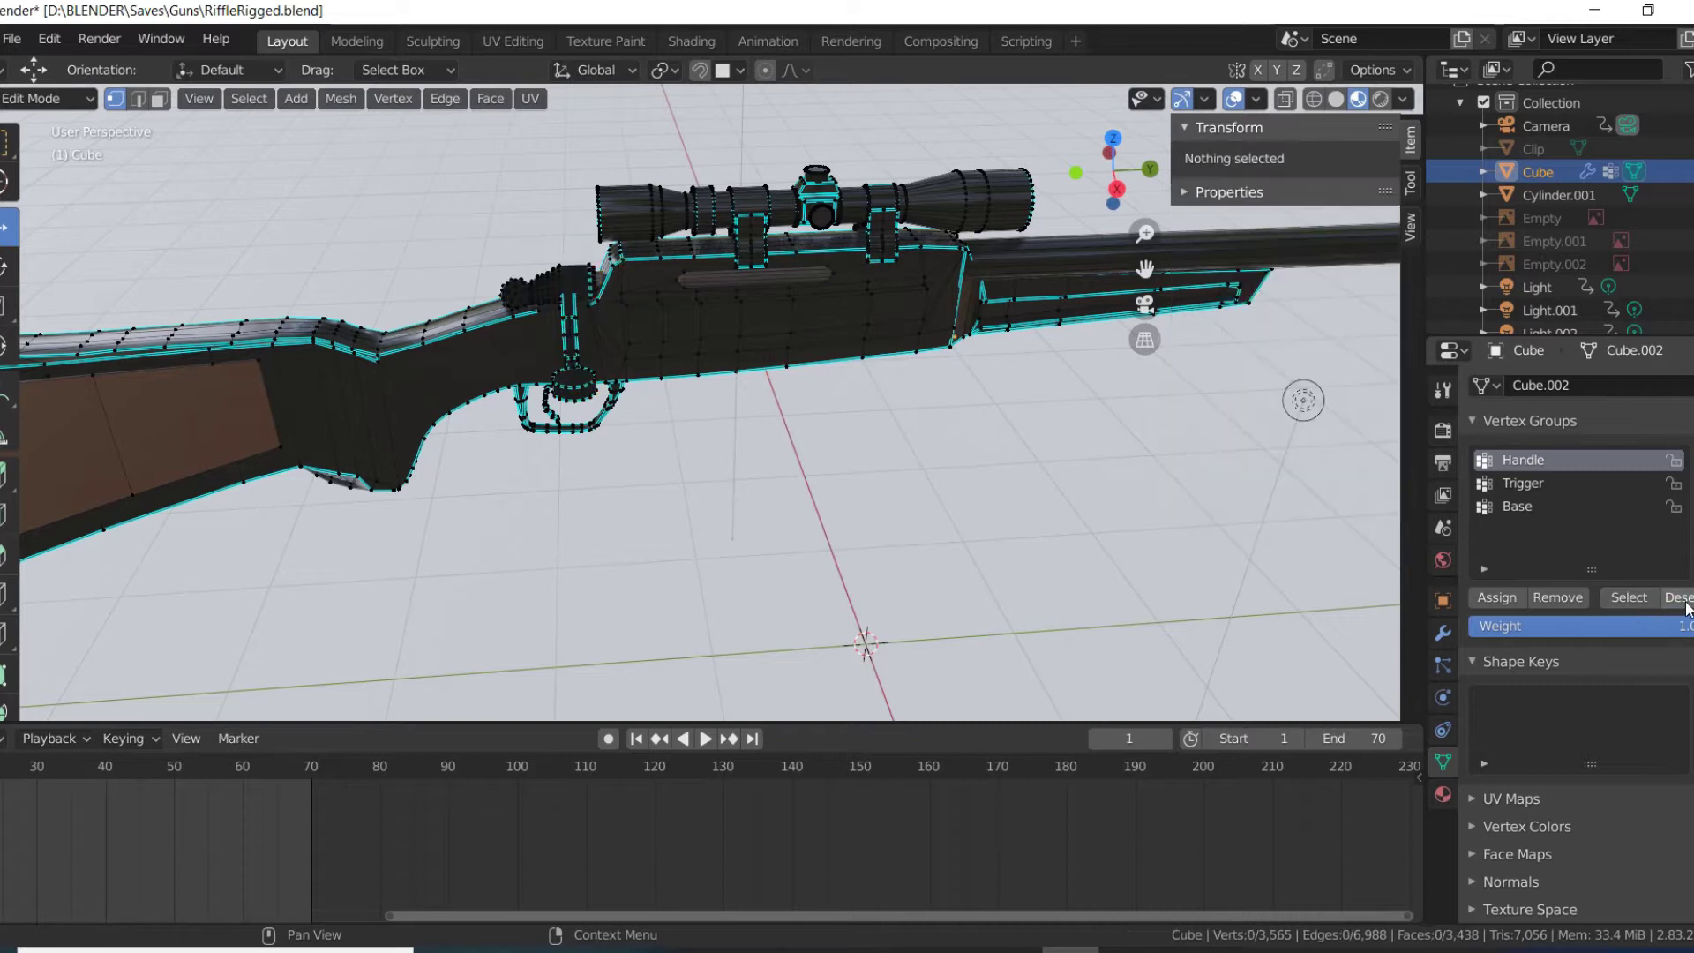
pyautogui.click(1627, 596)
pyautogui.click(1536, 483)
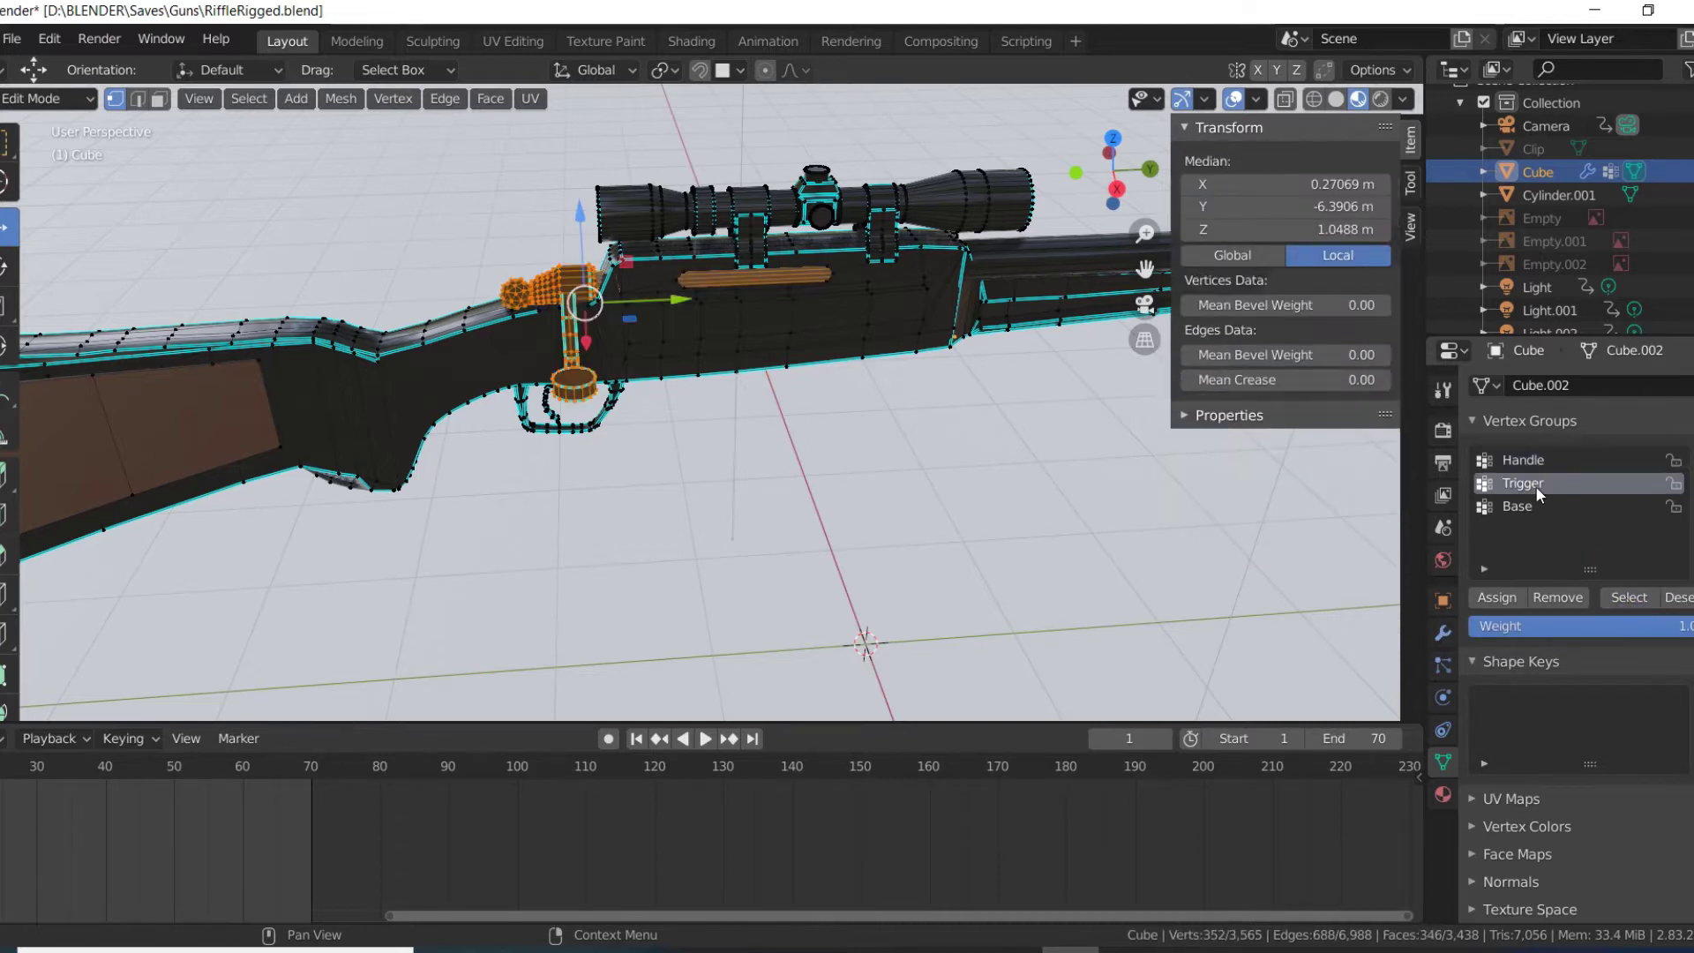
pyautogui.click(1627, 597)
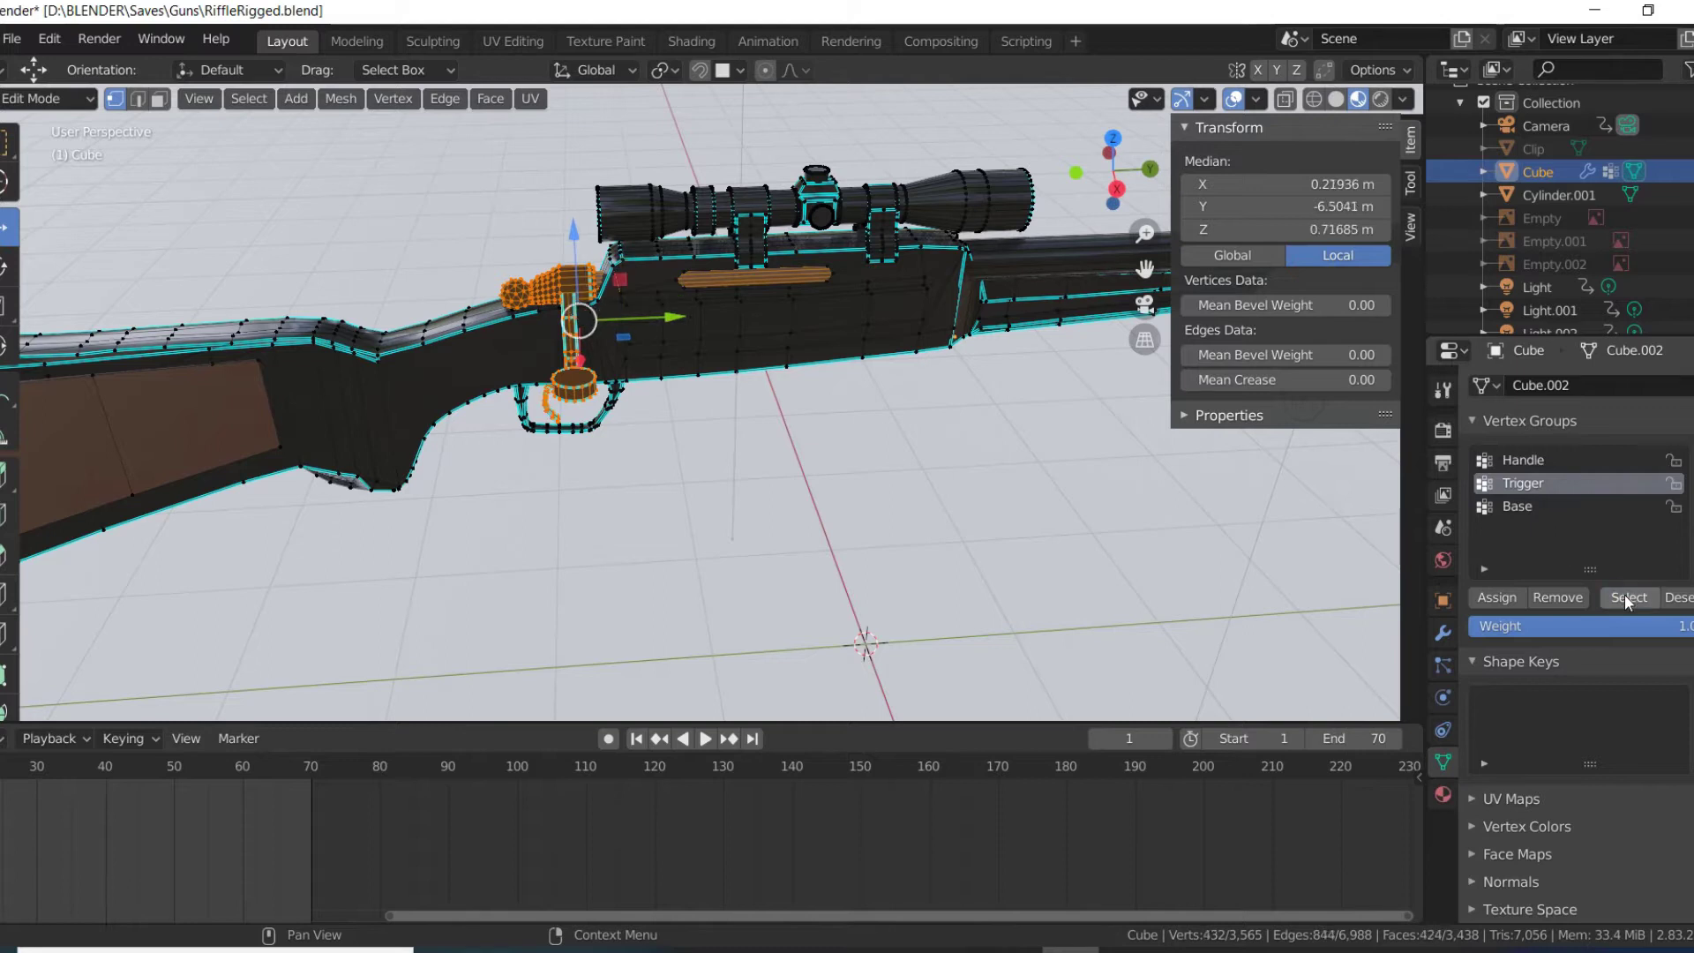
pyautogui.click(1540, 460)
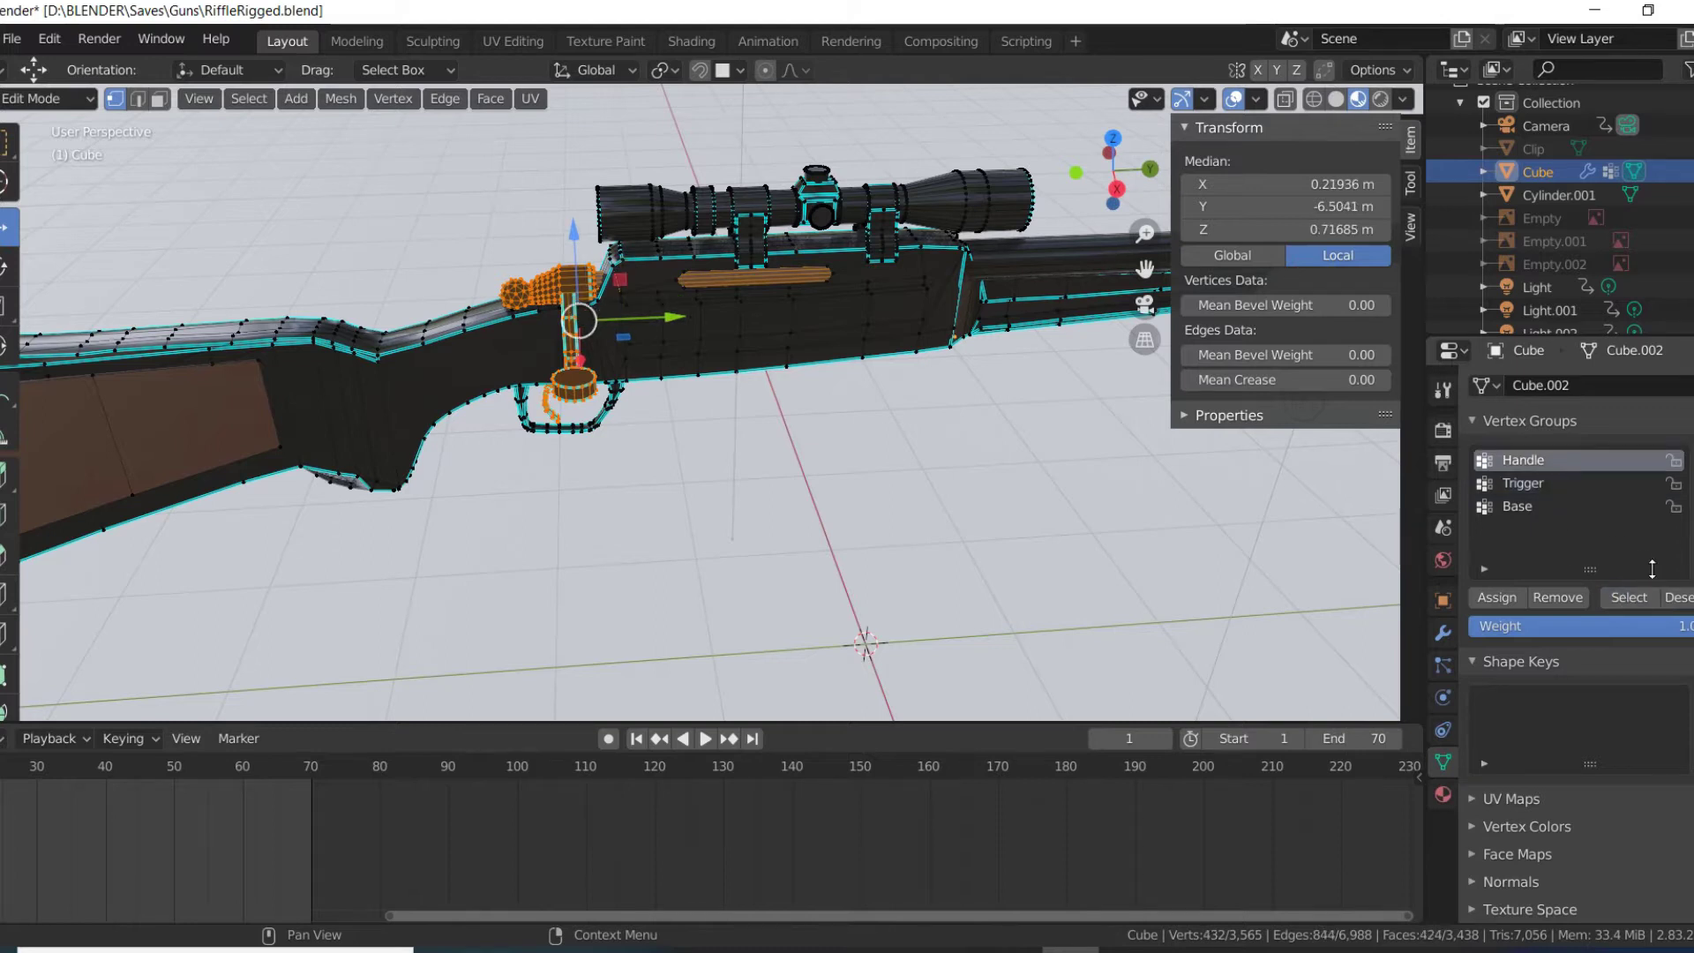
pyautogui.click(1677, 597)
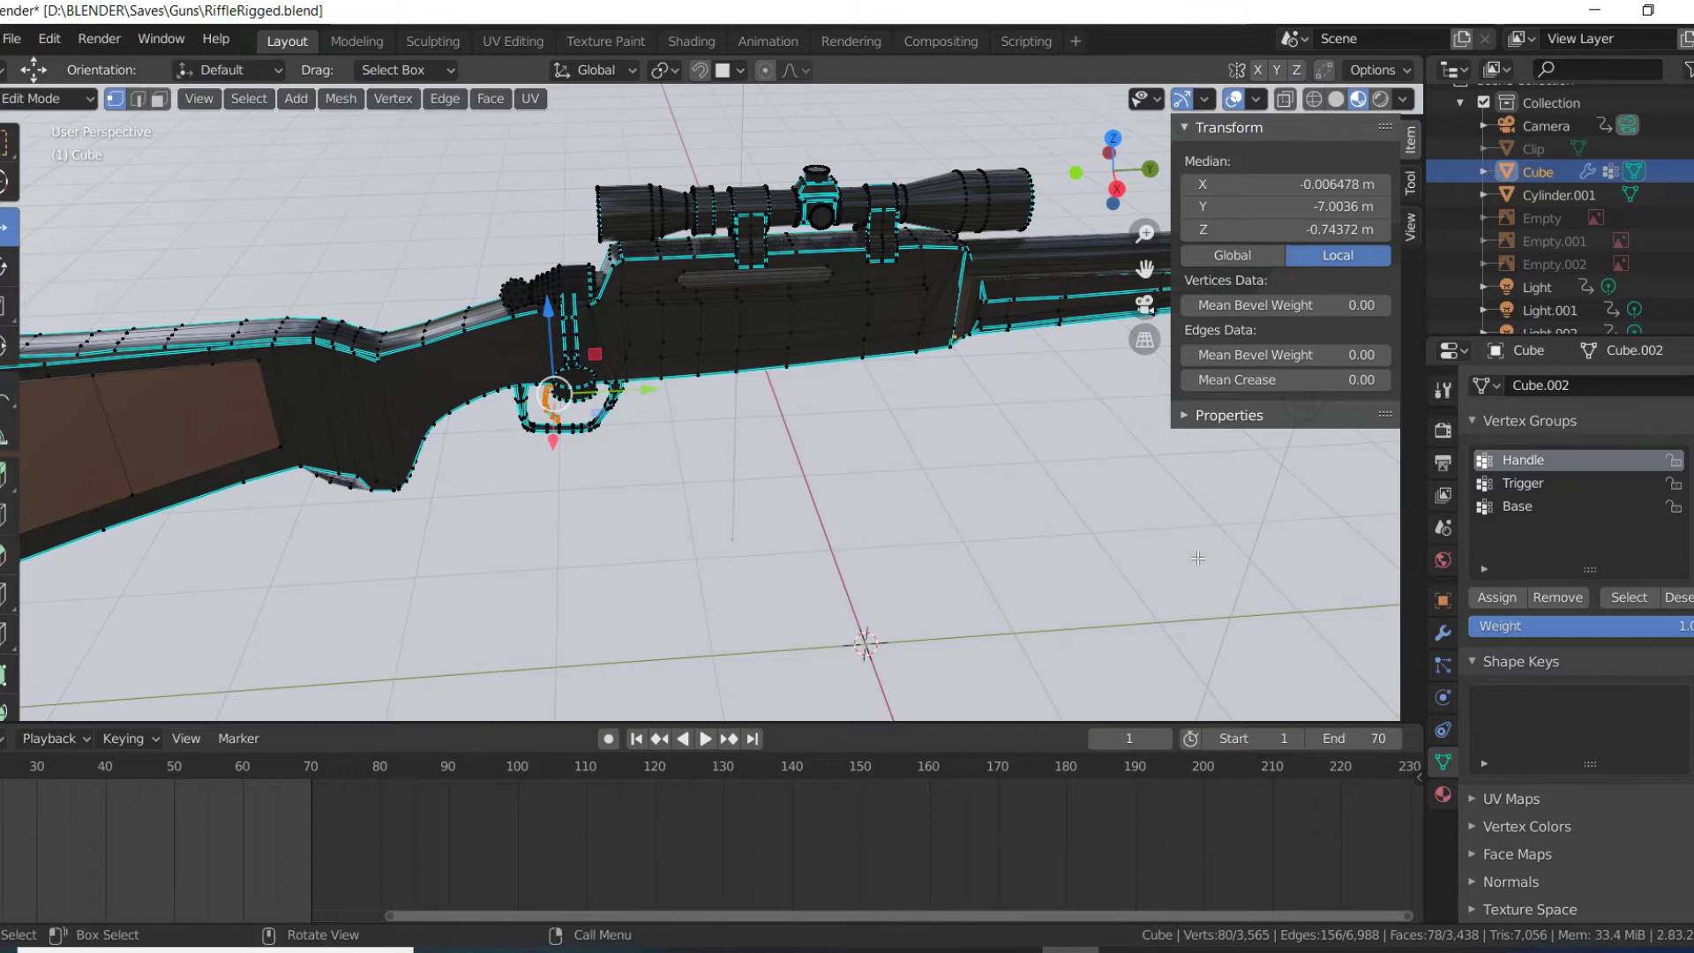
pyautogui.click(1559, 485)
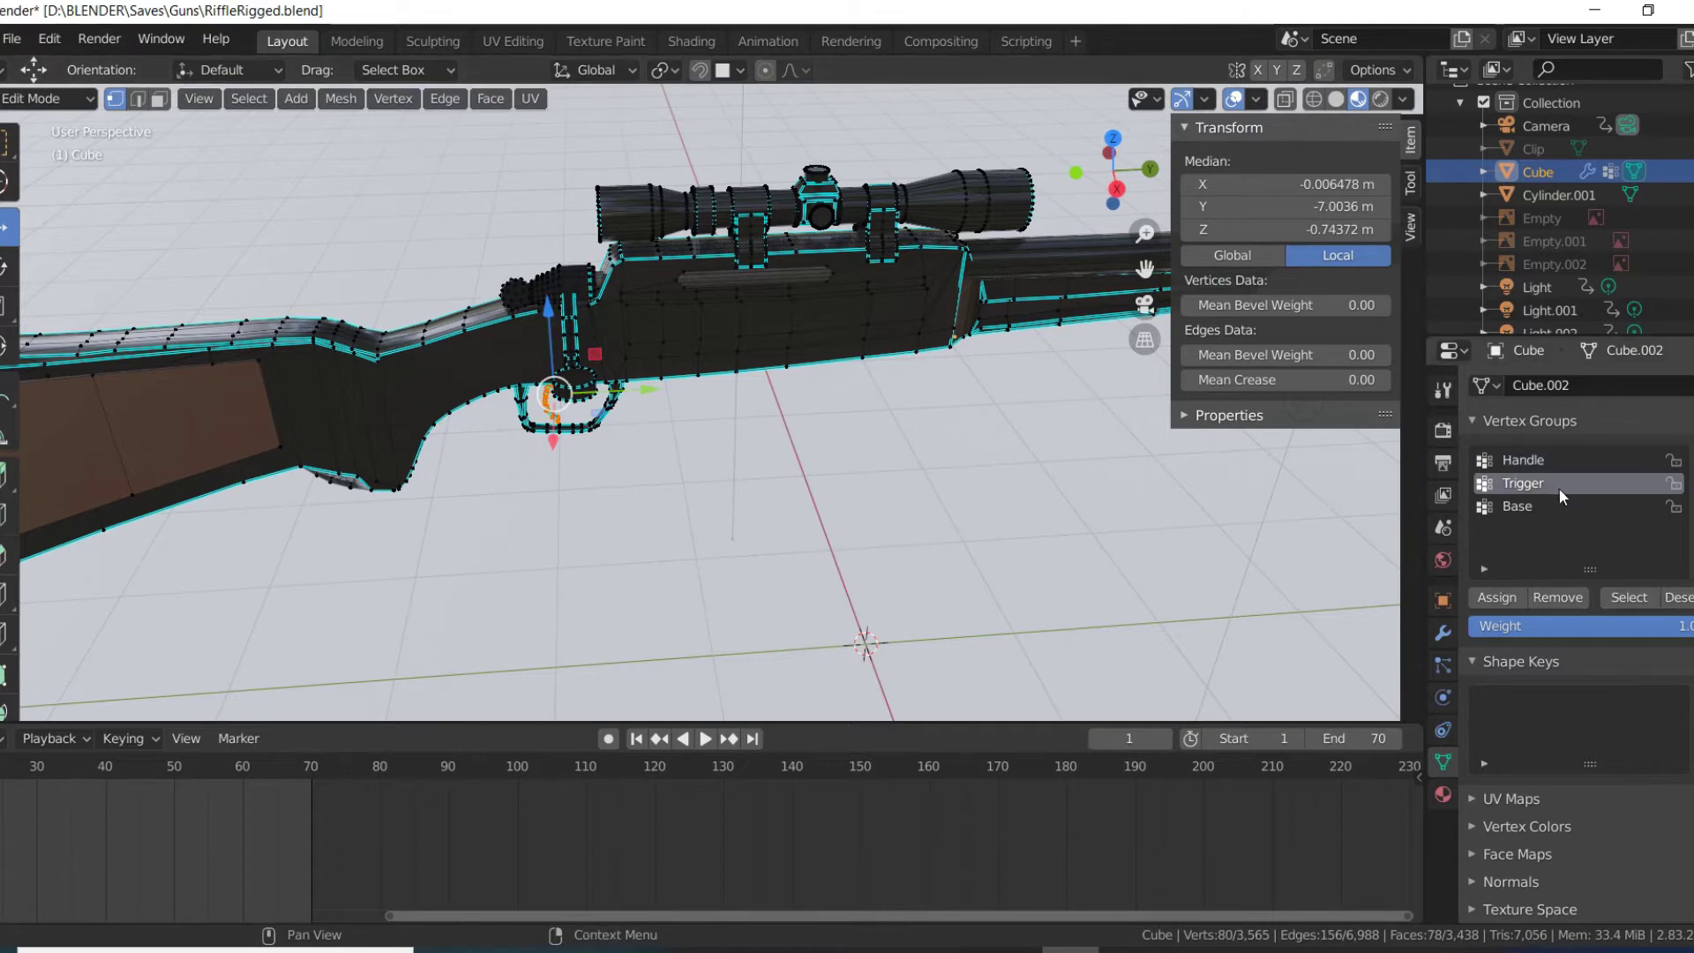
pyautogui.click(1677, 598)
pyautogui.moveTo(1300, 394); pyautogui.dragTo(1298, 385, button='middle')
pyautogui.moveTo(1076, 476); pyautogui.dragTo(1041, 335, button='middle')
pyautogui.scroll(-3, 1042, 334)
pyautogui.moveTo(1138, 284); pyautogui.dragTo(908, 359, button='middle')
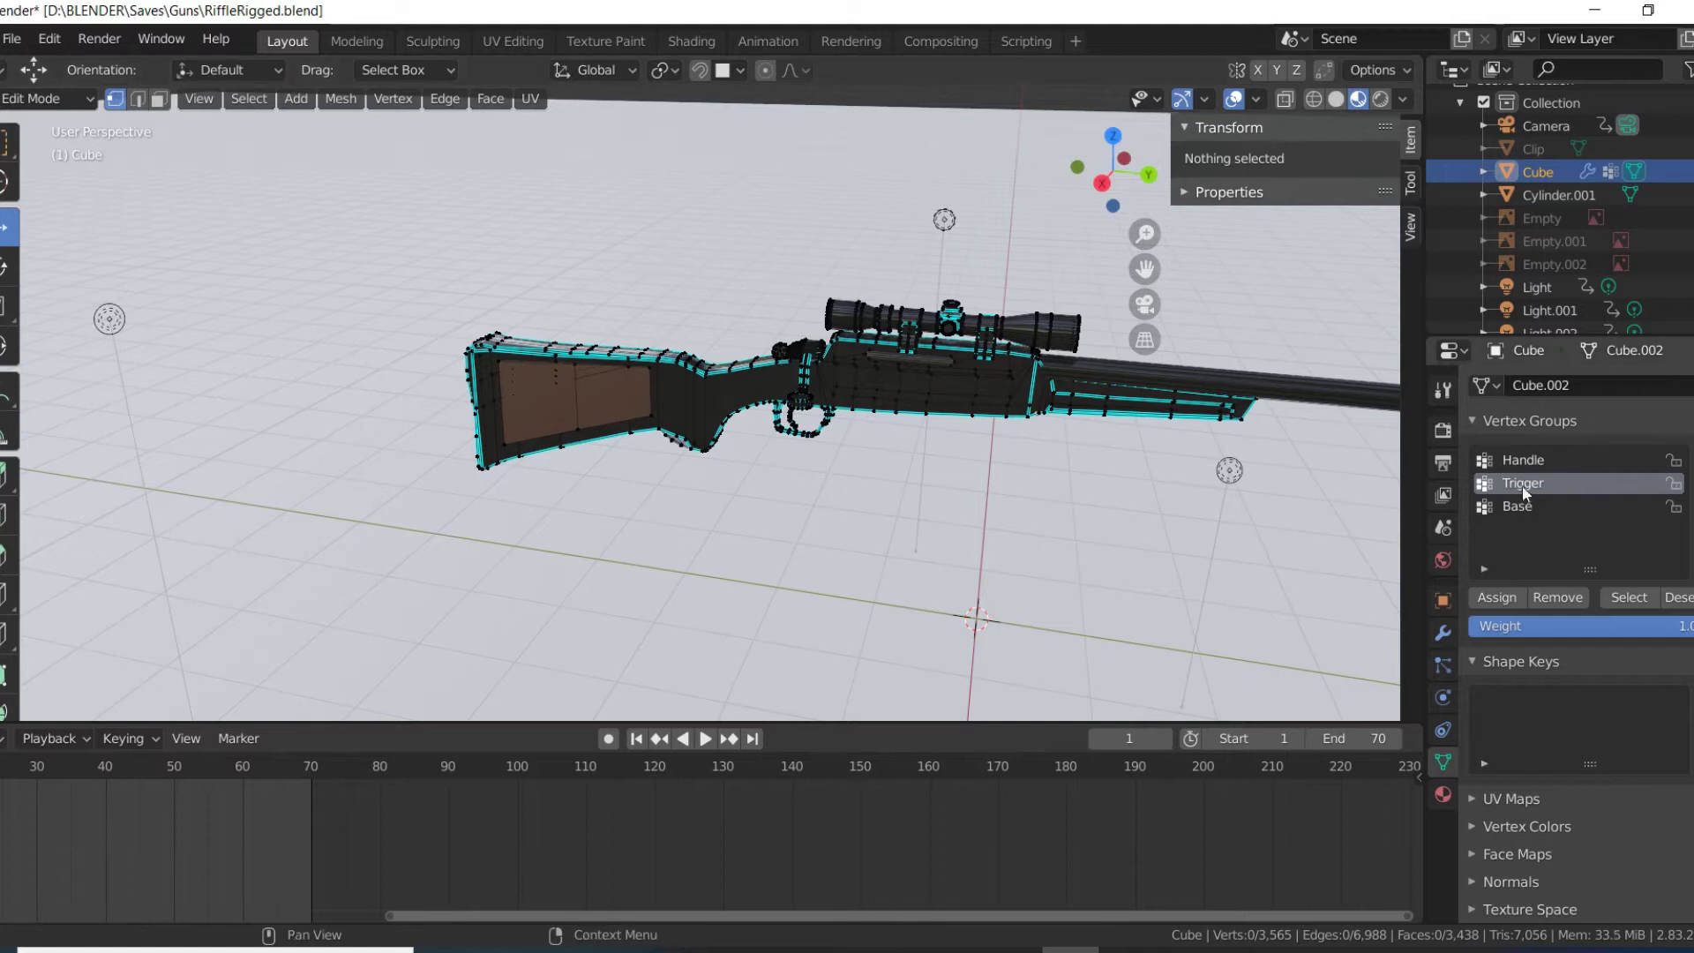
# - Select the linked stock, receiver and barrel parts of the rifle
pyautogui.click(705, 381)
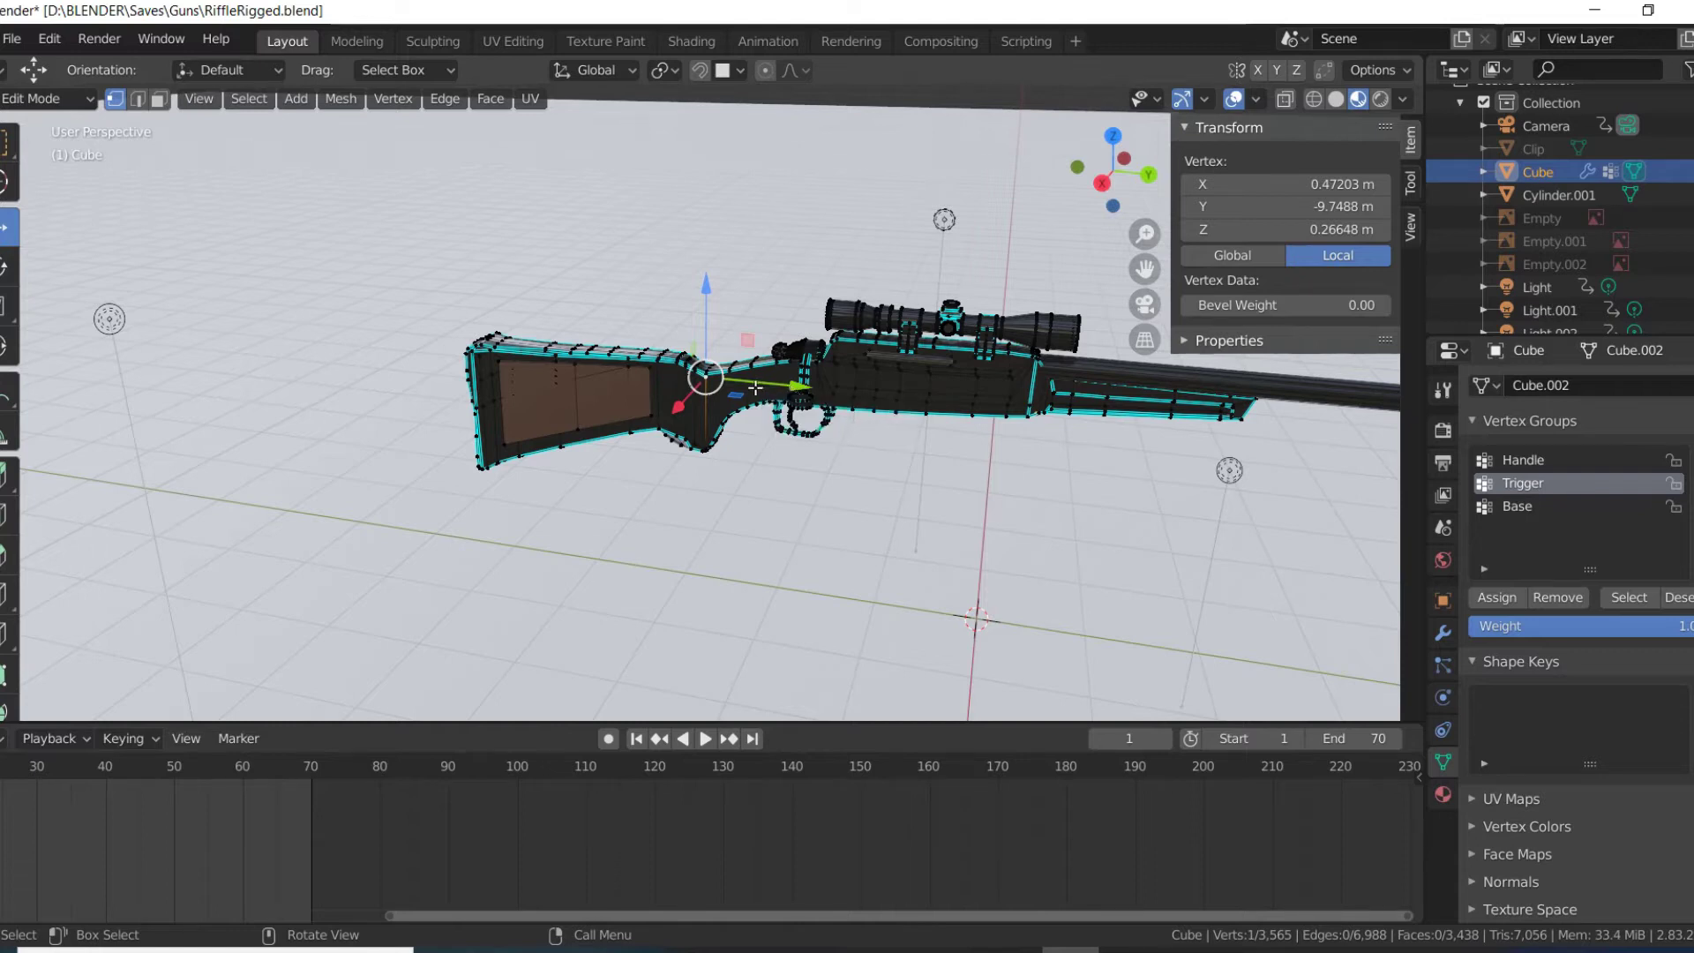
pyautogui.hotkey('ctrl', 'l')
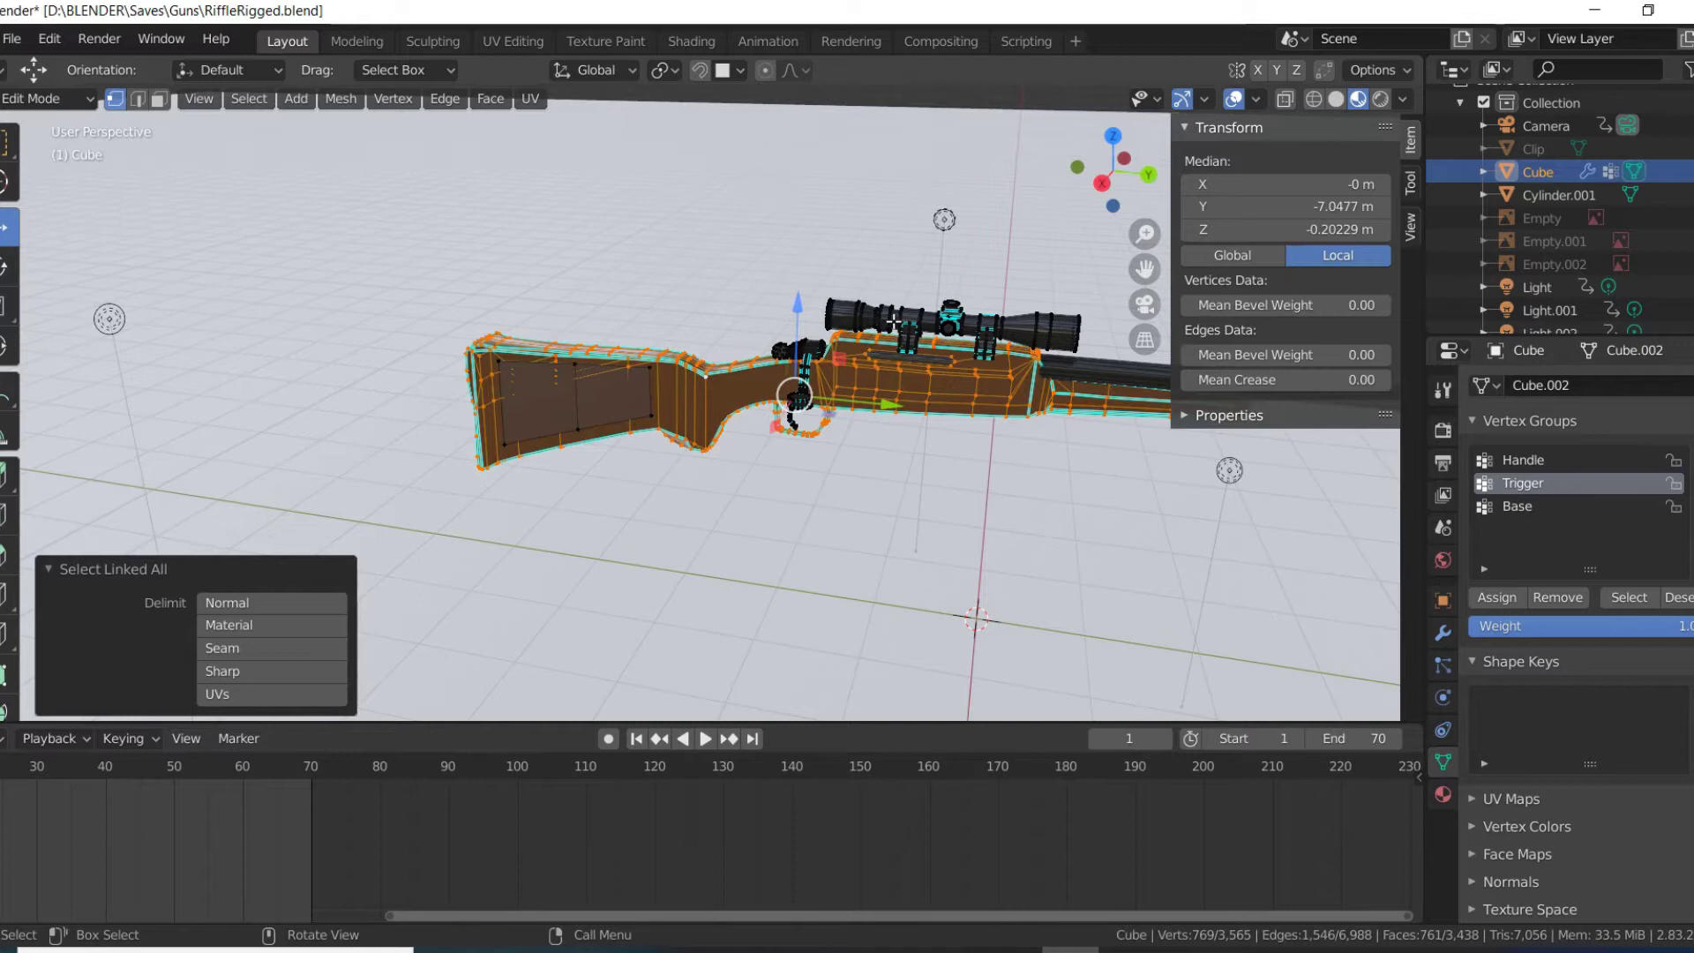
pyautogui.scroll(1, 953, 341)
pyautogui.scroll(1, 1016, 313)
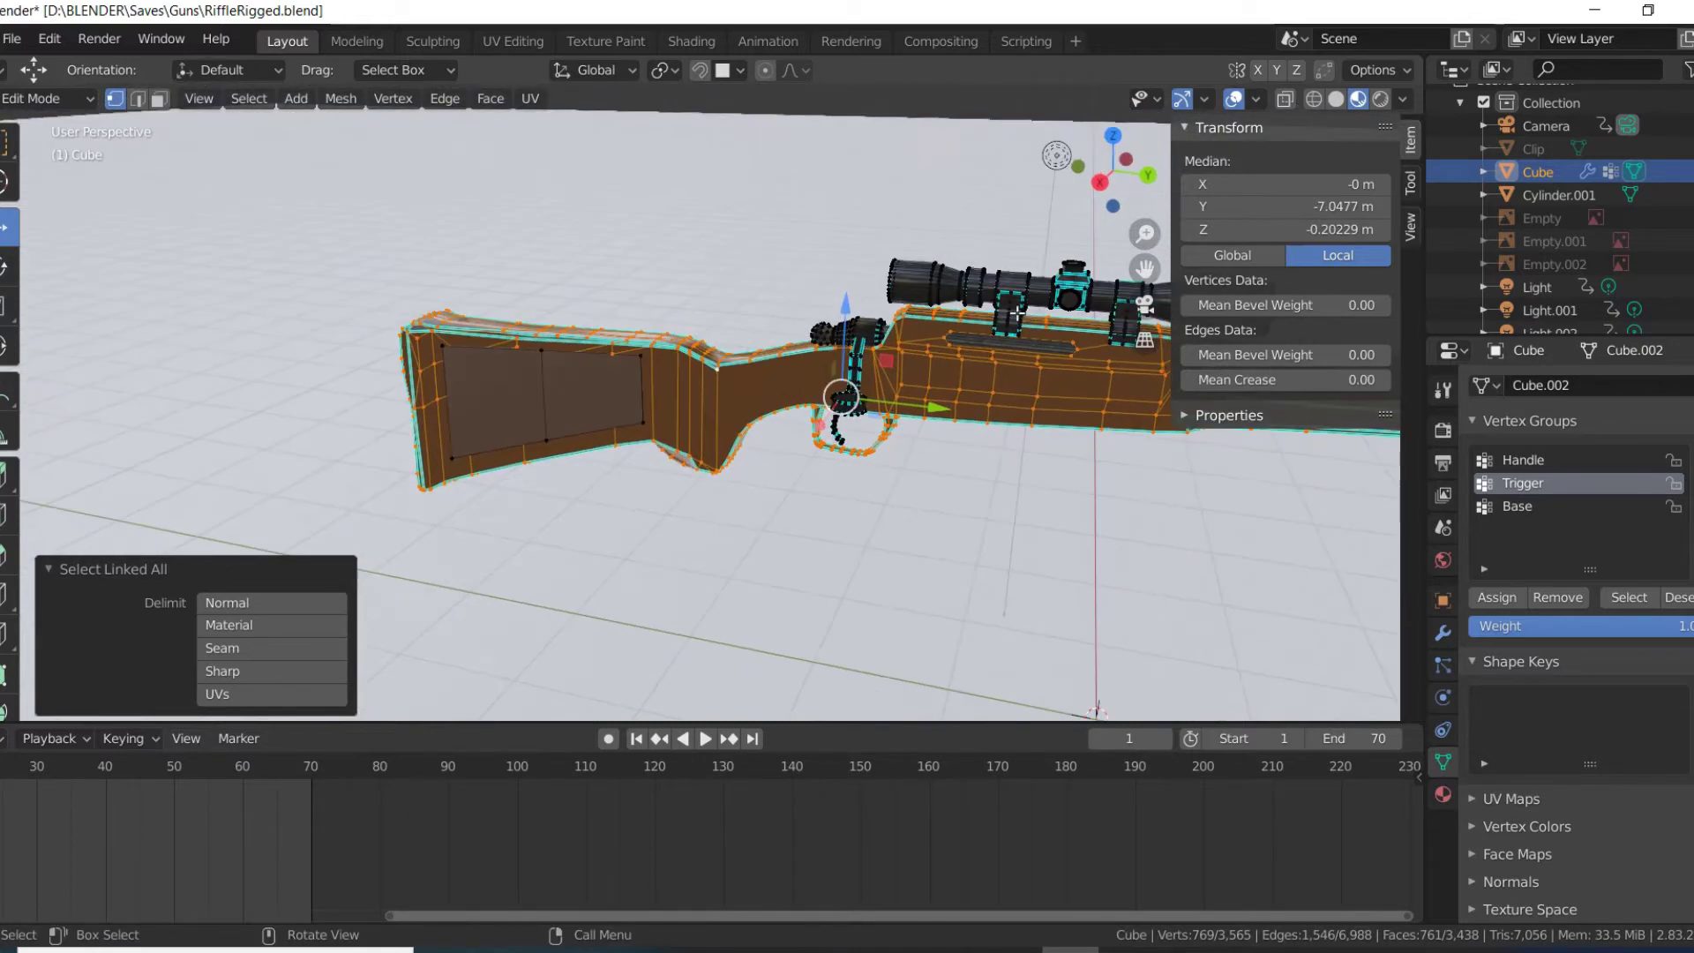
pyautogui.moveTo(1017, 314)
pyautogui.mouseDown(button='middle')
pyautogui.moveTo(1058, 266)
pyautogui.moveTo(1035, 327)
pyautogui.mouseUp(button='middle')
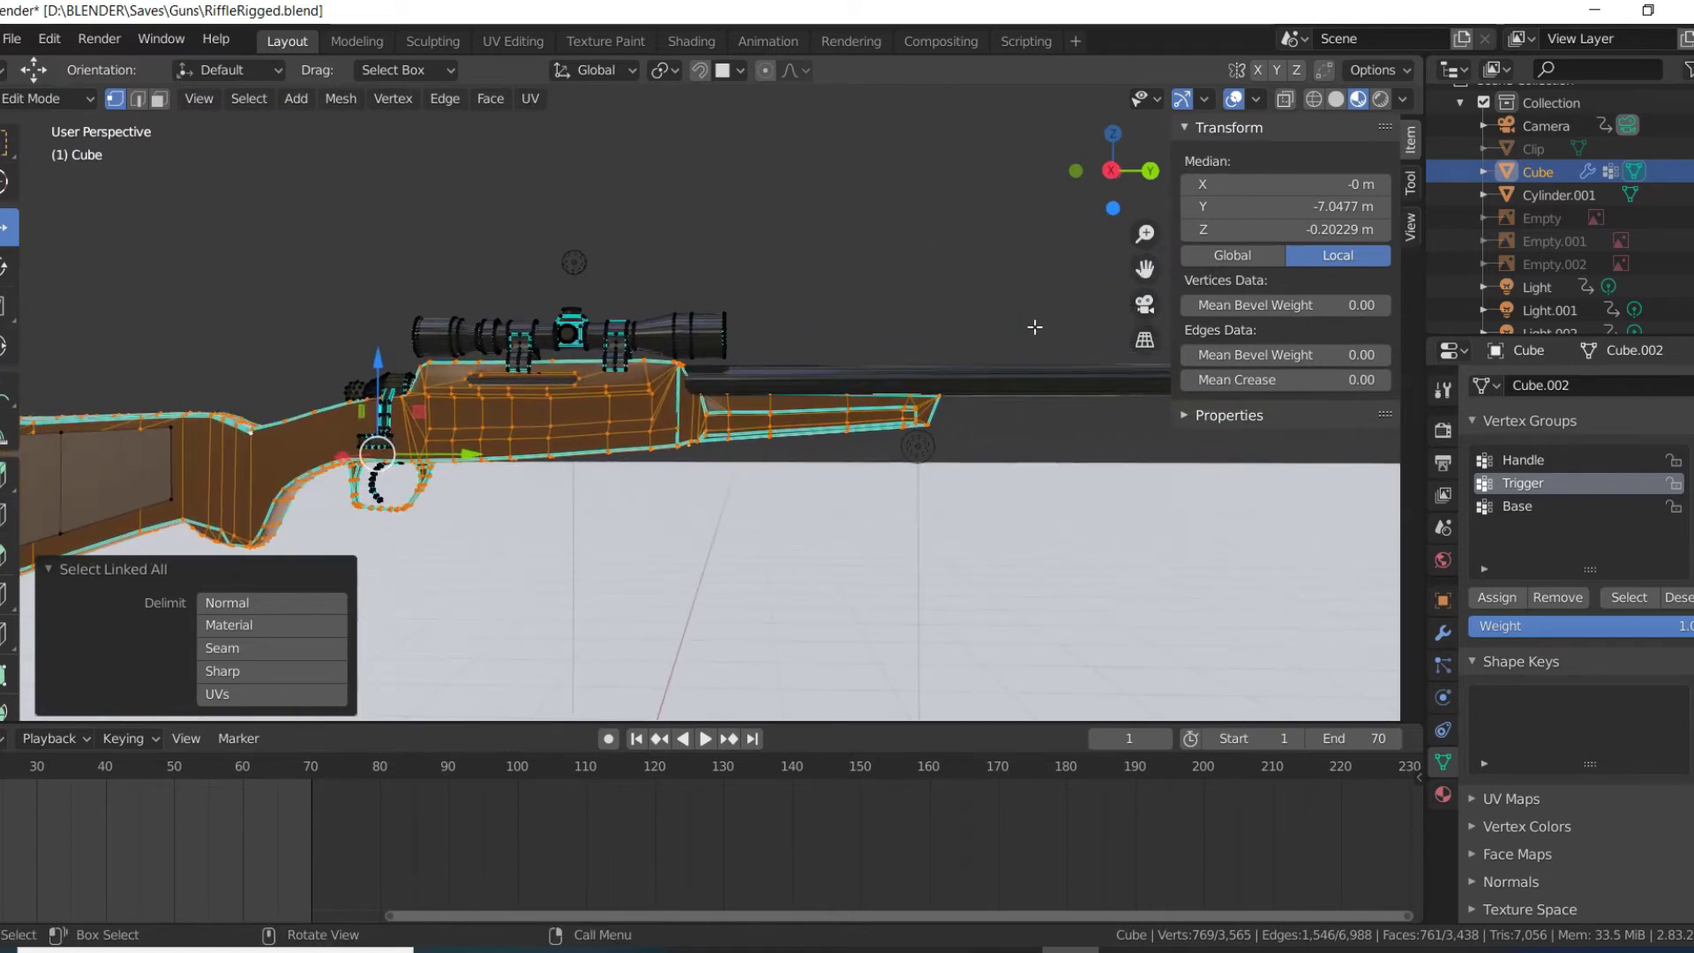
pyautogui.scroll(-2, 1046, 353)
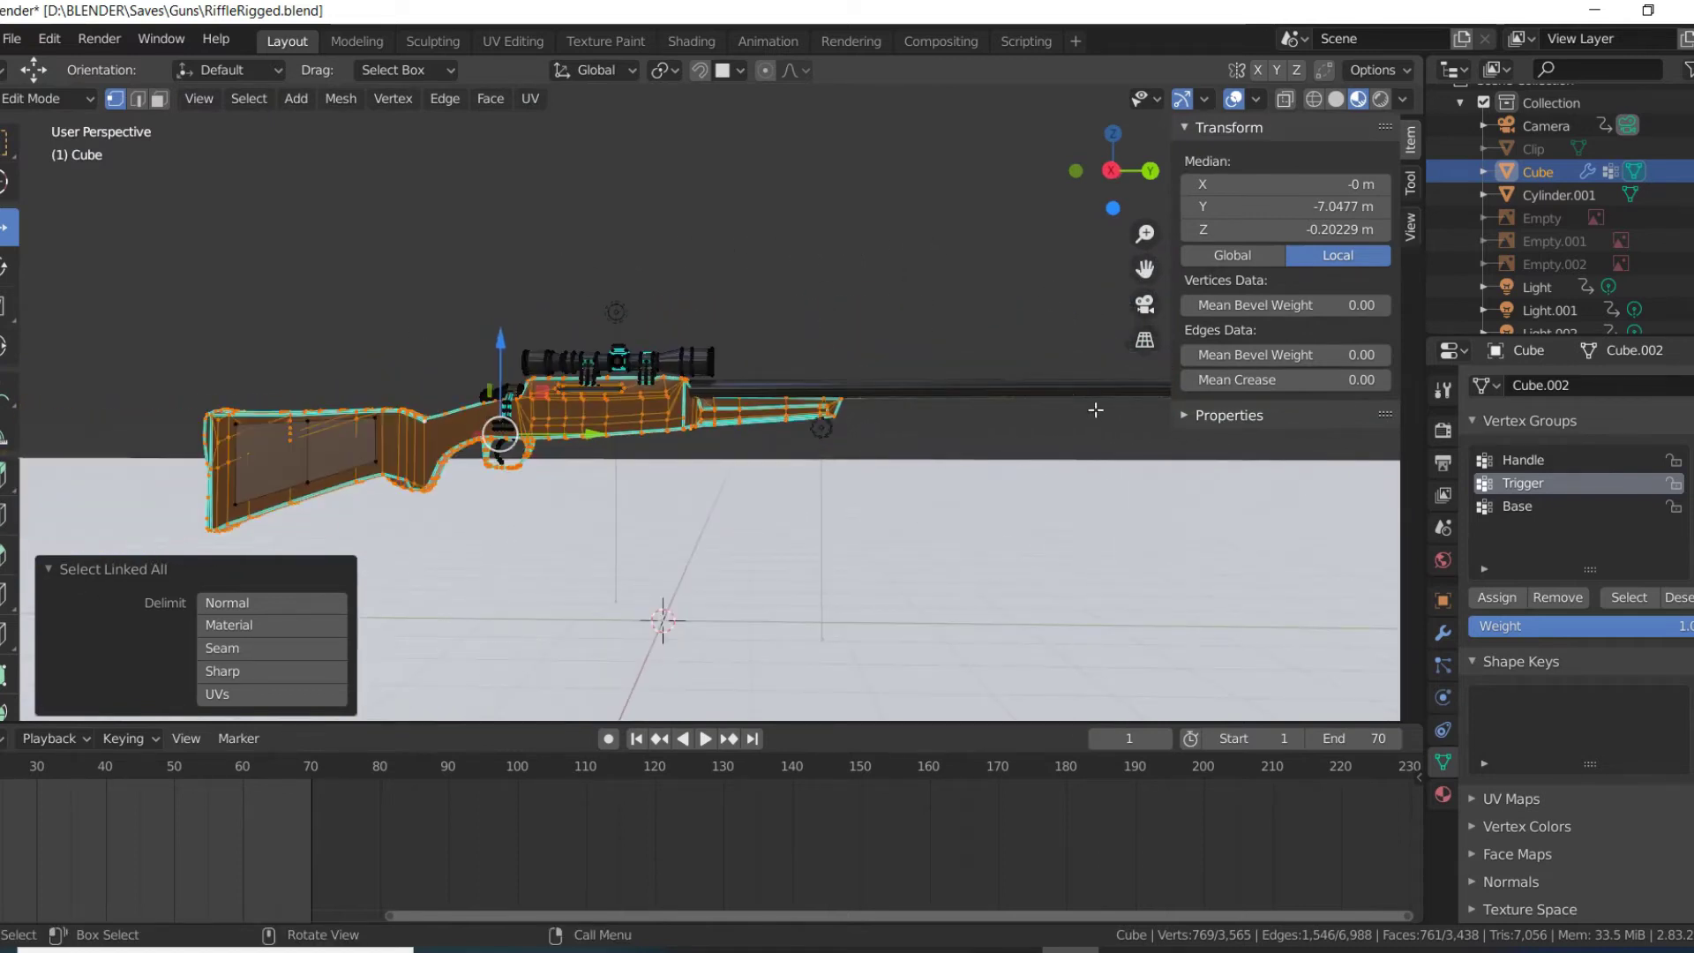
pyautogui.click(985, 391)
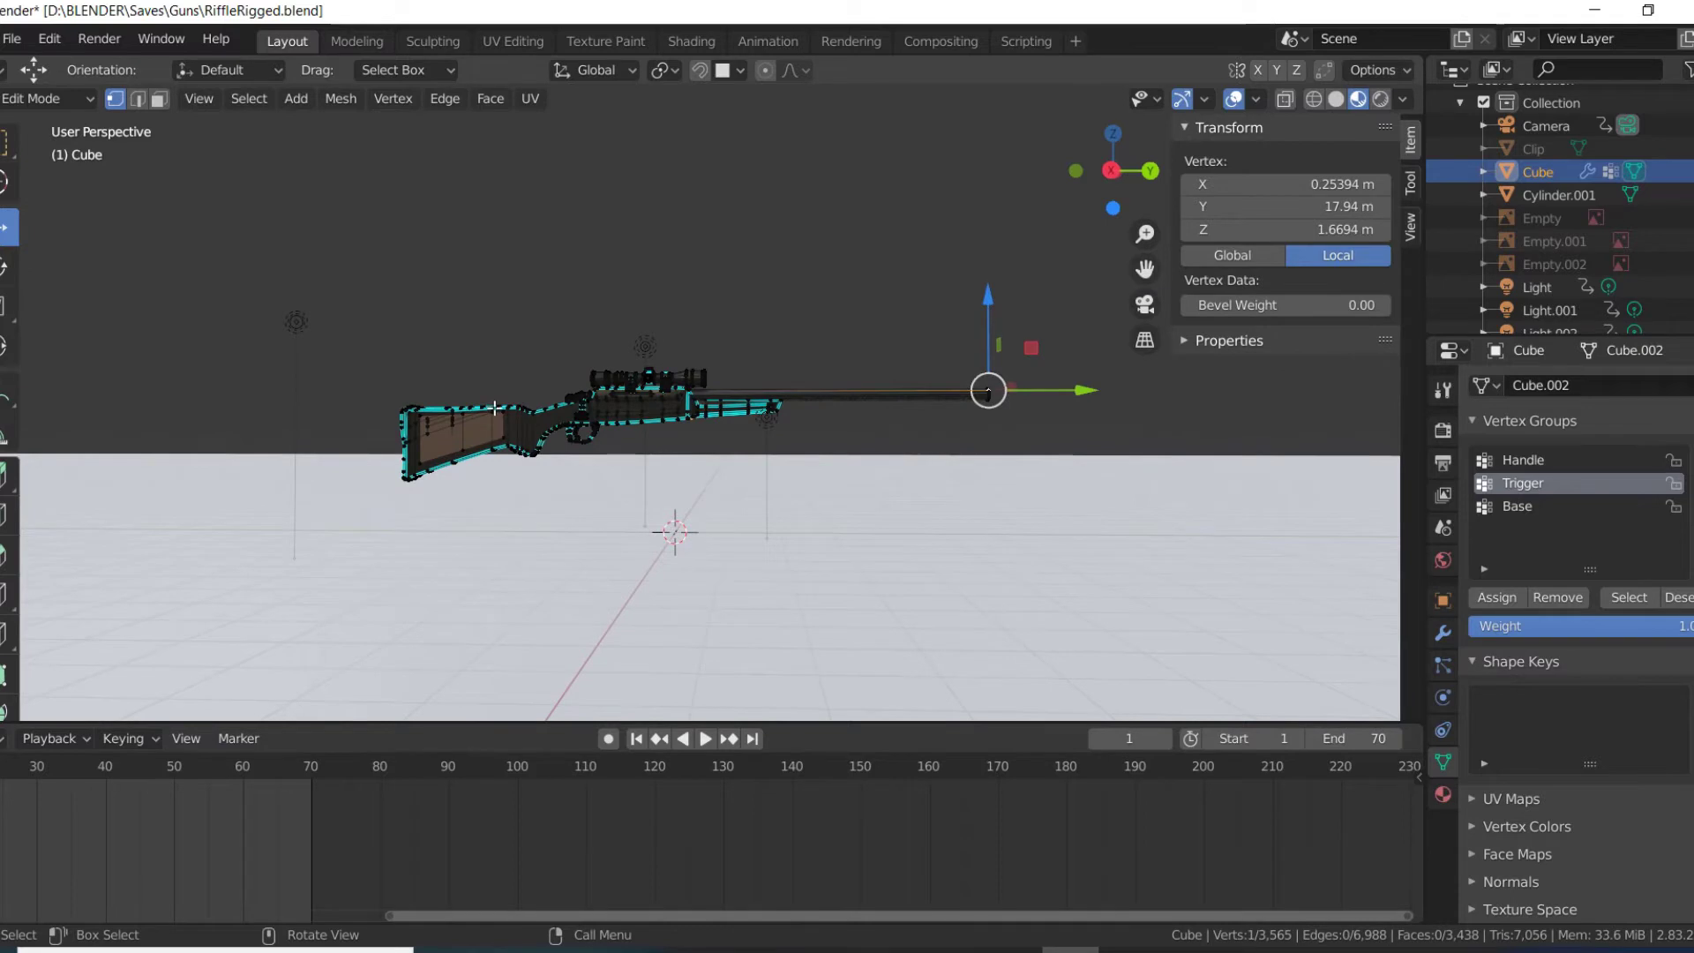
pyautogui.press('l')
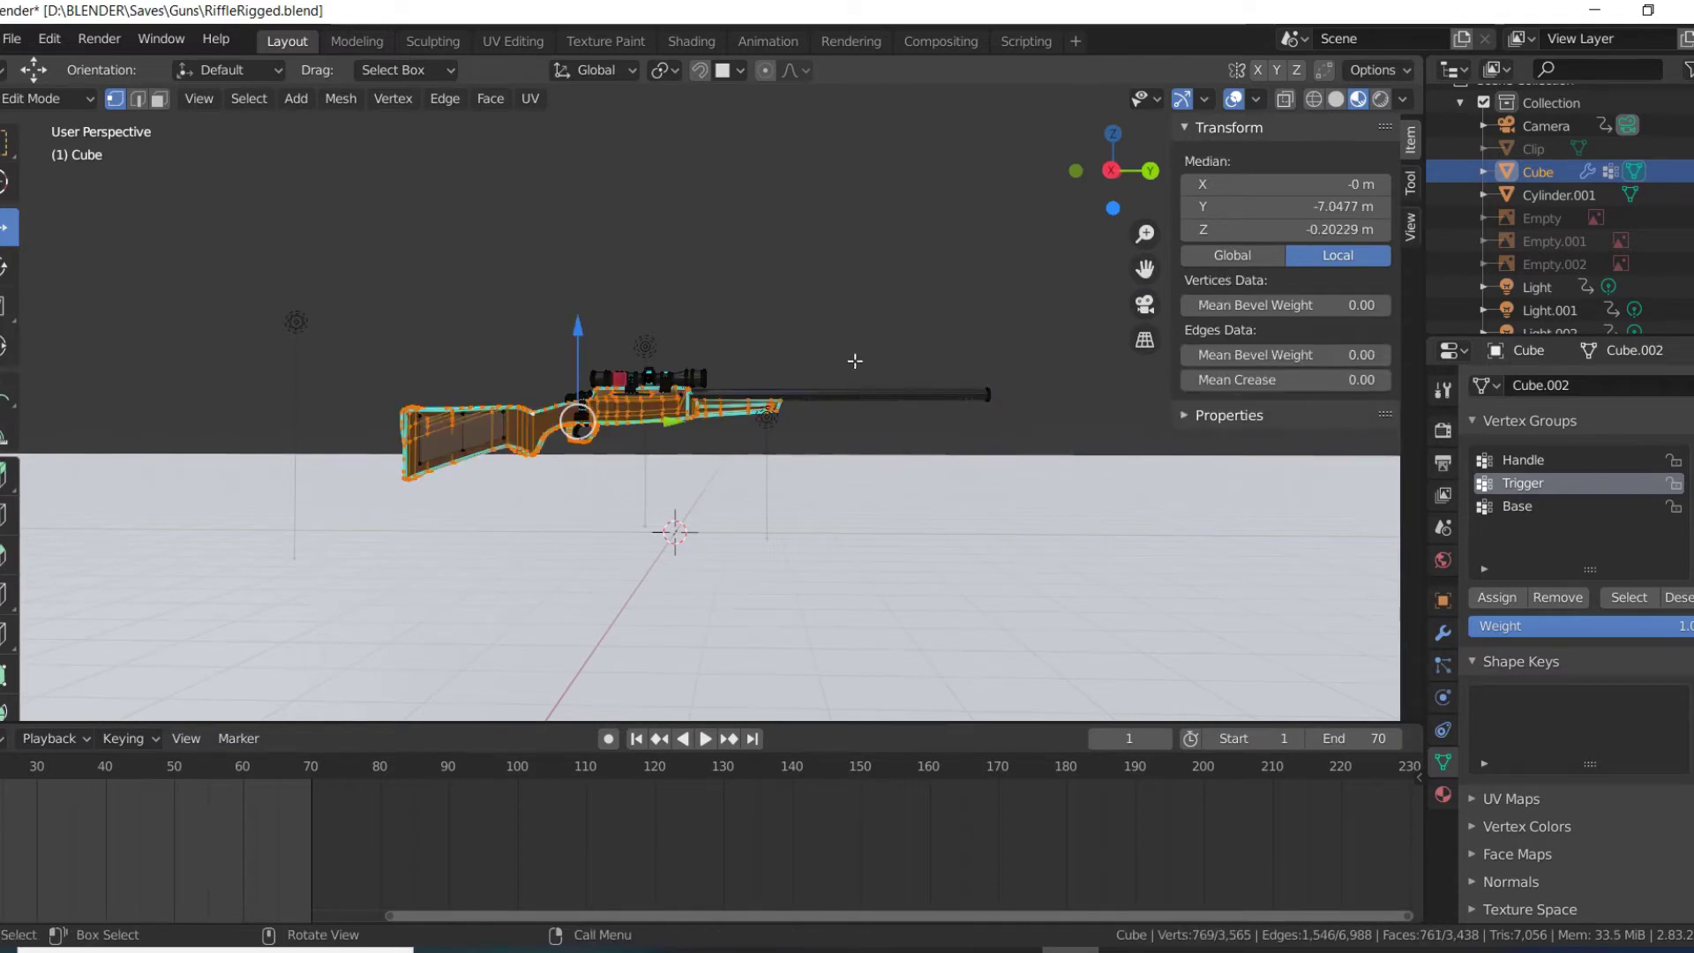
pyautogui.keyDown('shift'); pyautogui.click(989, 394); pyautogui.keyUp('shift')
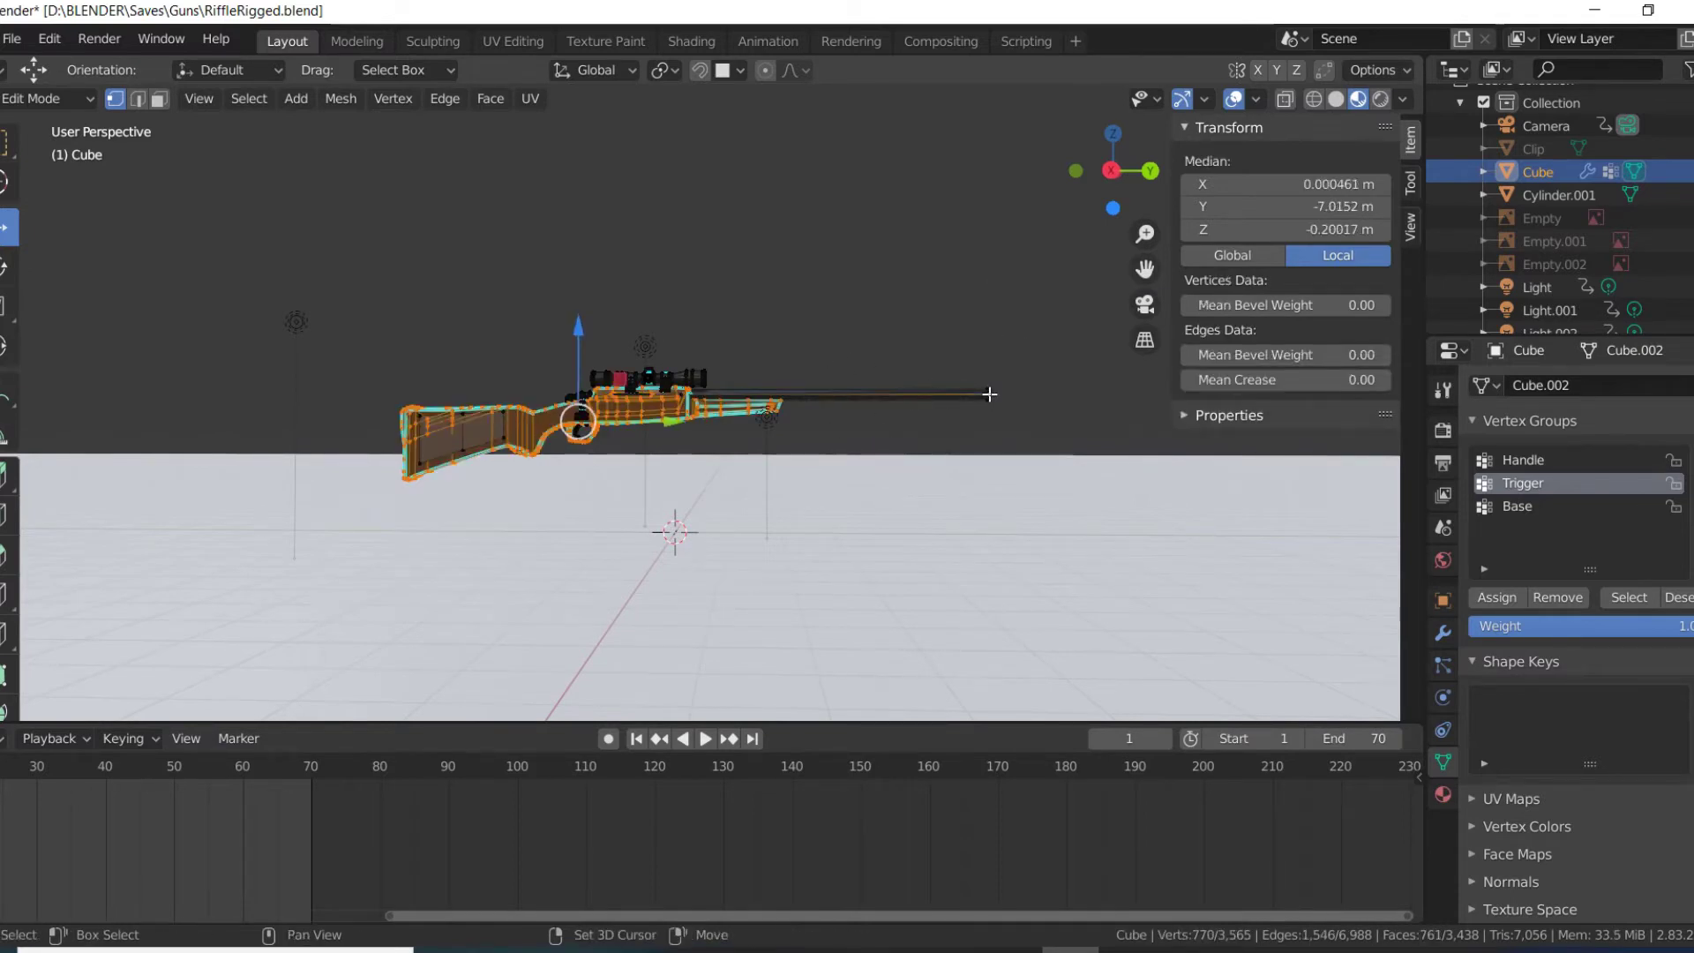
pyautogui.scroll(3, 971, 451)
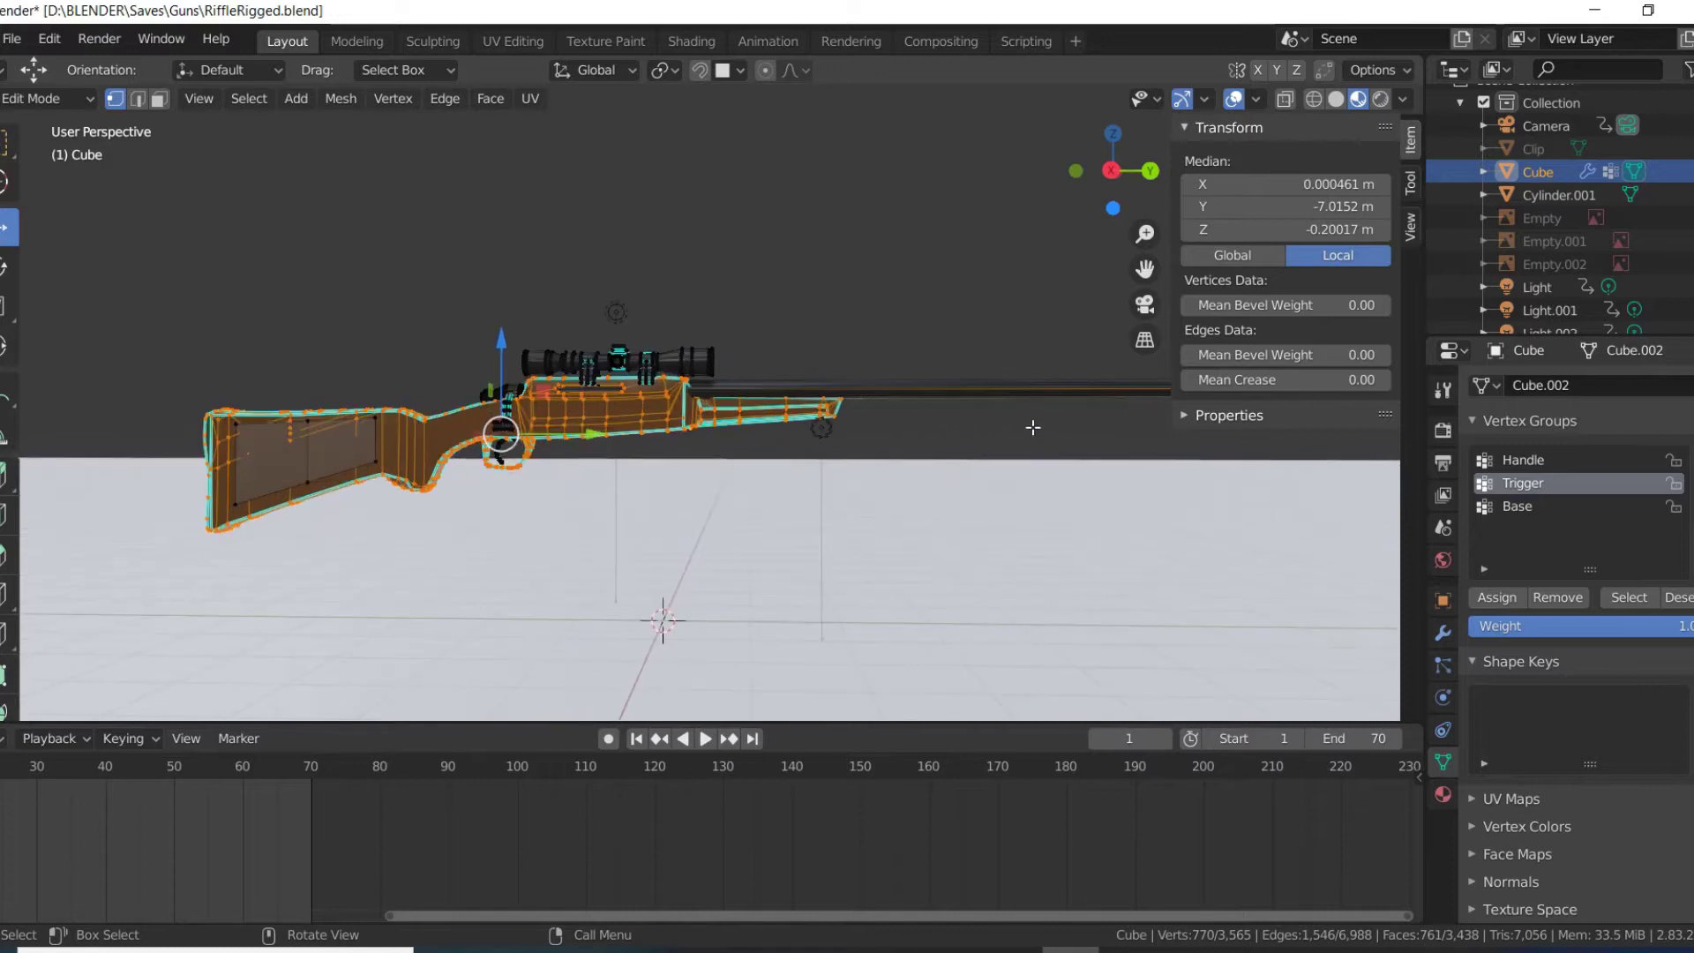
pyautogui.hotkey('ctrl', 'l')
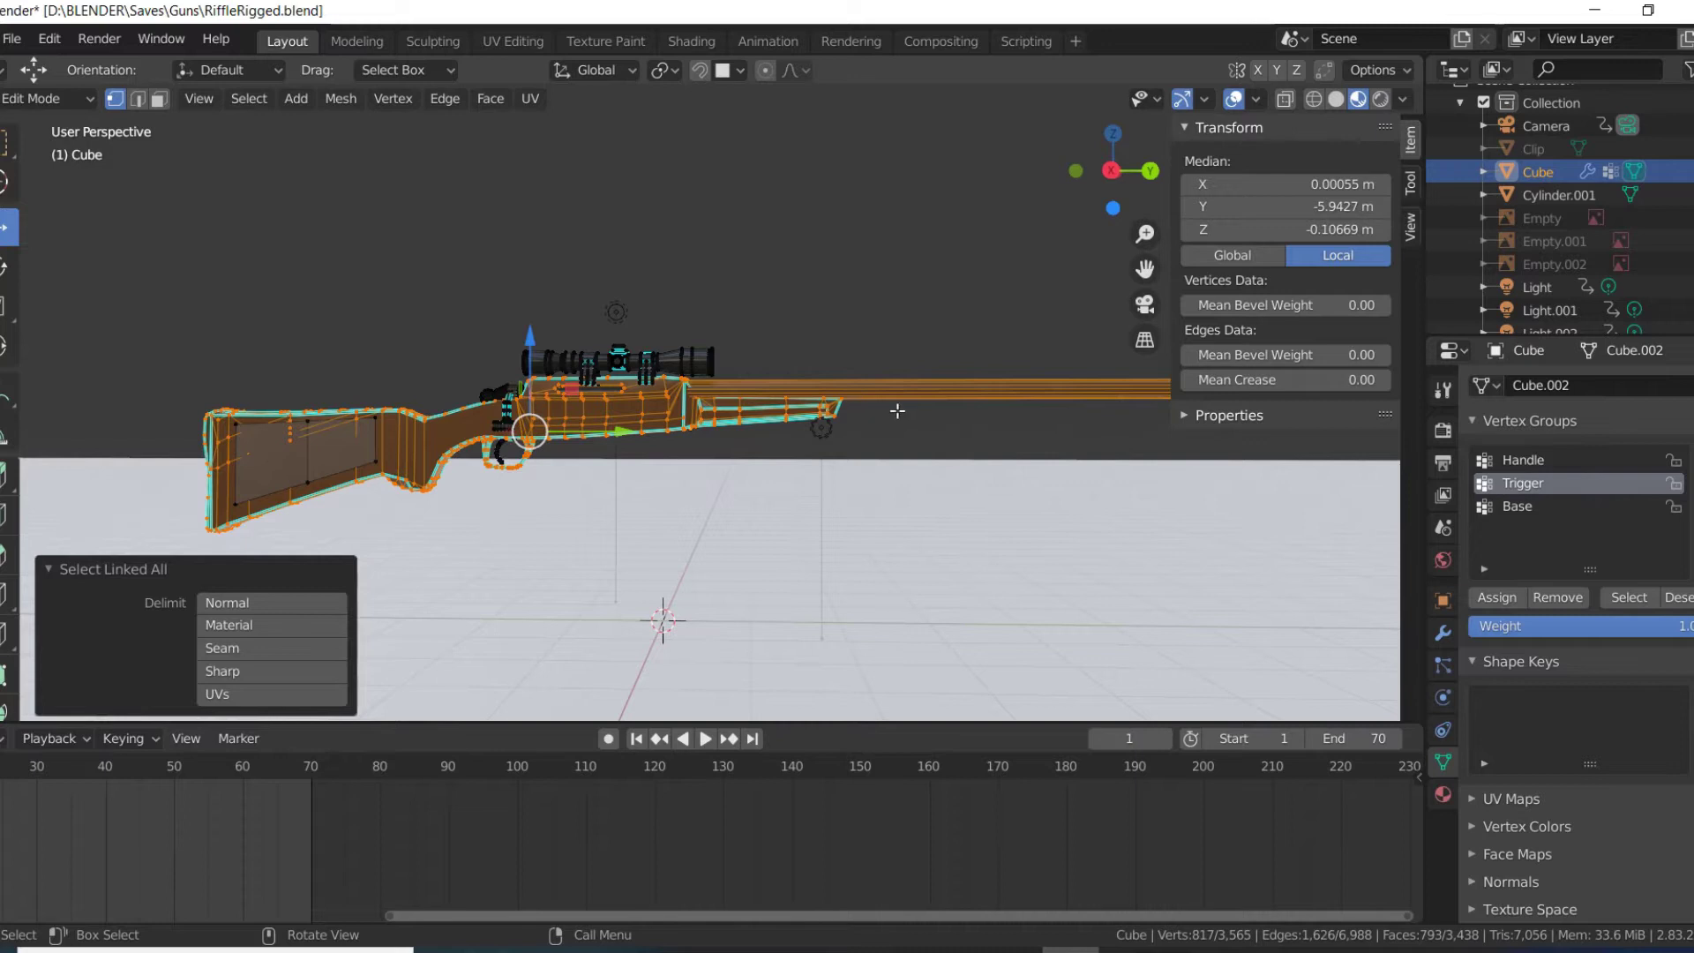
# - Turn on X-ray and box-select the scope's vertices into the selection
pyautogui.moveTo(533, 422); pyautogui.dragTo(501, 378, button='middle')
pyautogui.moveTo(541, 308); pyautogui.dragTo(530, 284, button='middle')
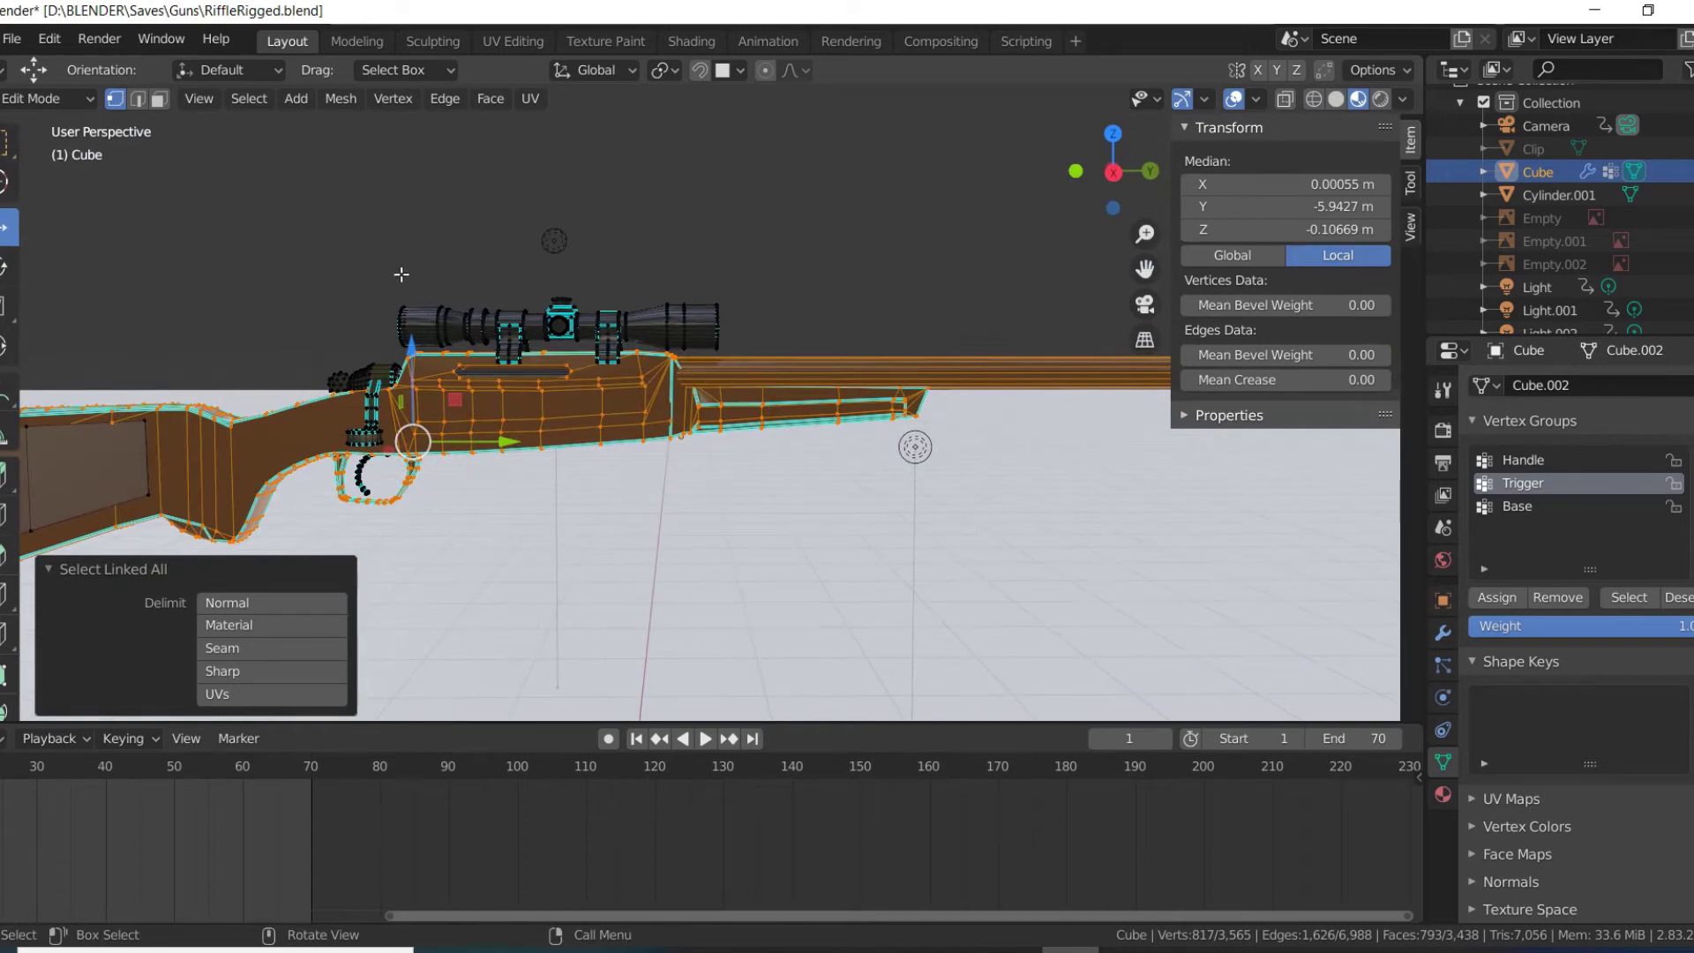
pyautogui.click(1286, 99)
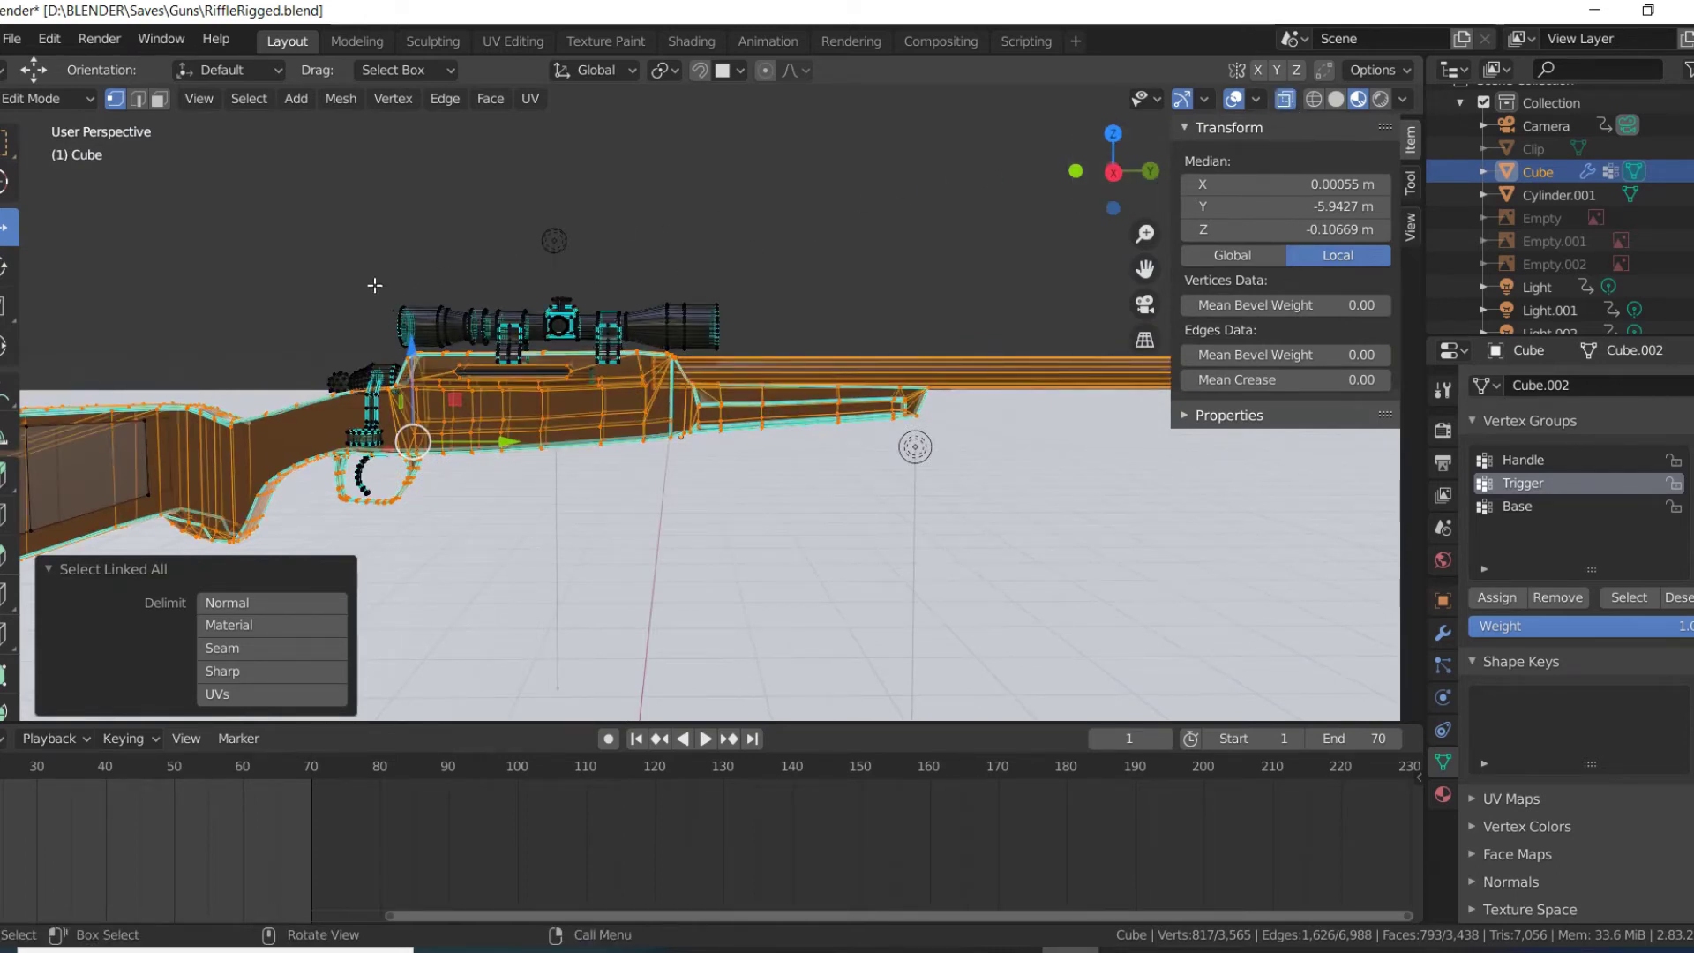
pyautogui.moveTo(392, 283); pyautogui.dragTo(401, 284, button='middle')
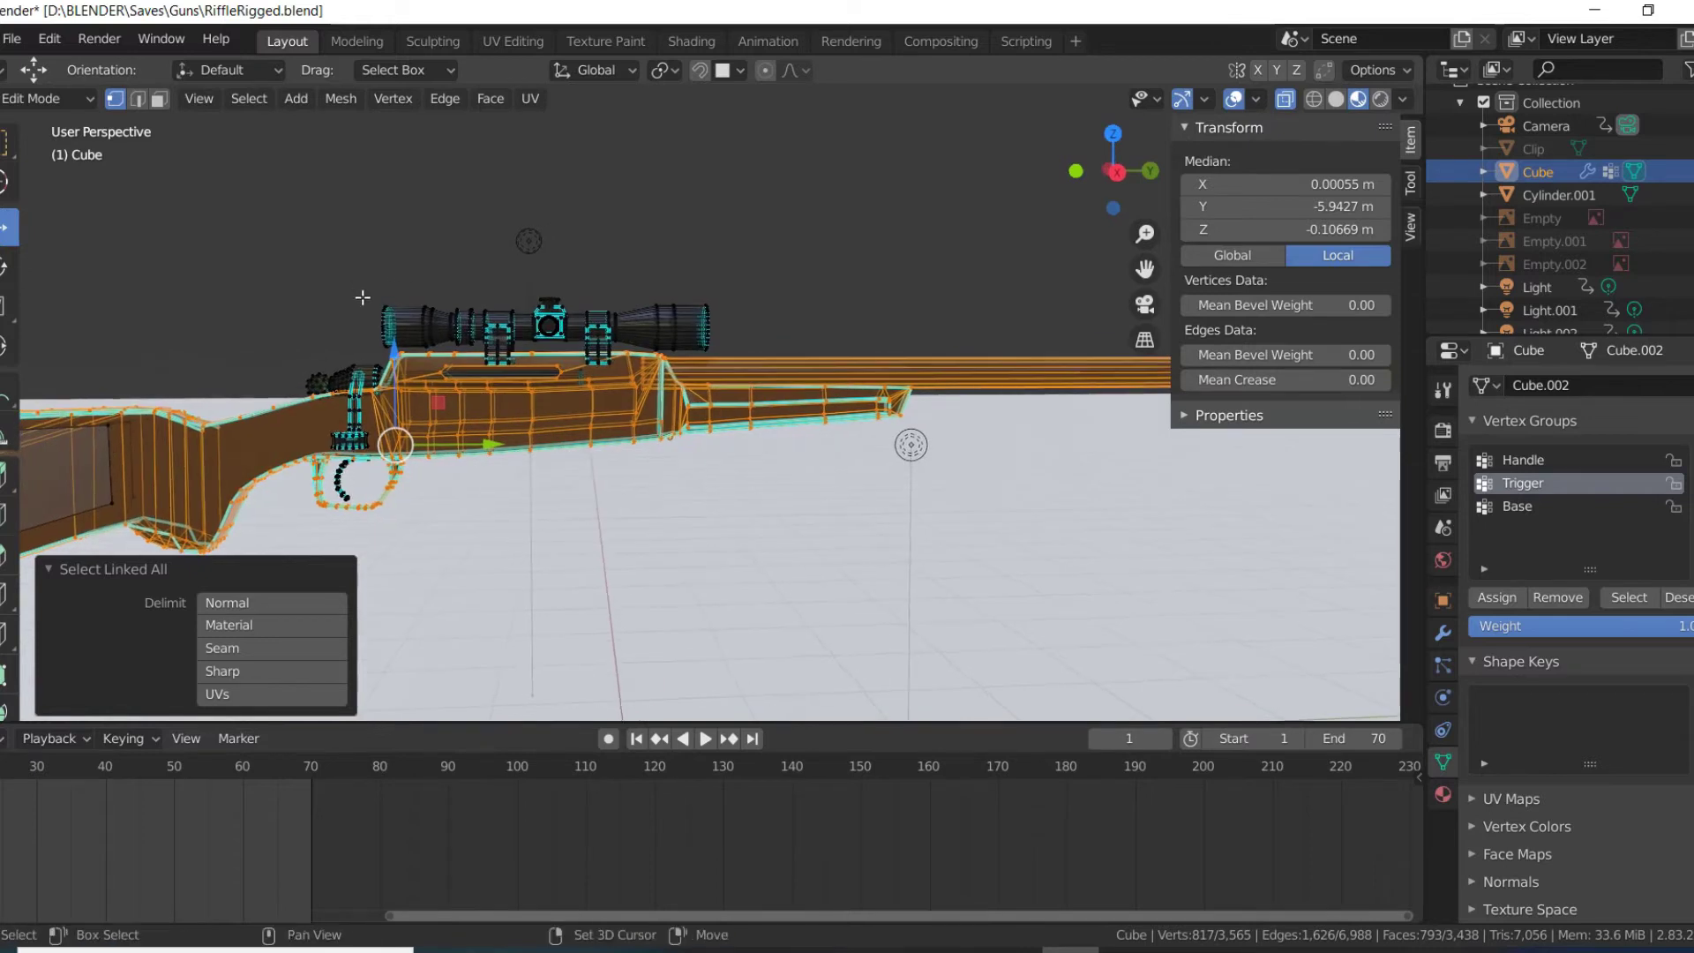
pyautogui.moveTo(359, 287); pyautogui.dragTo(750, 352)
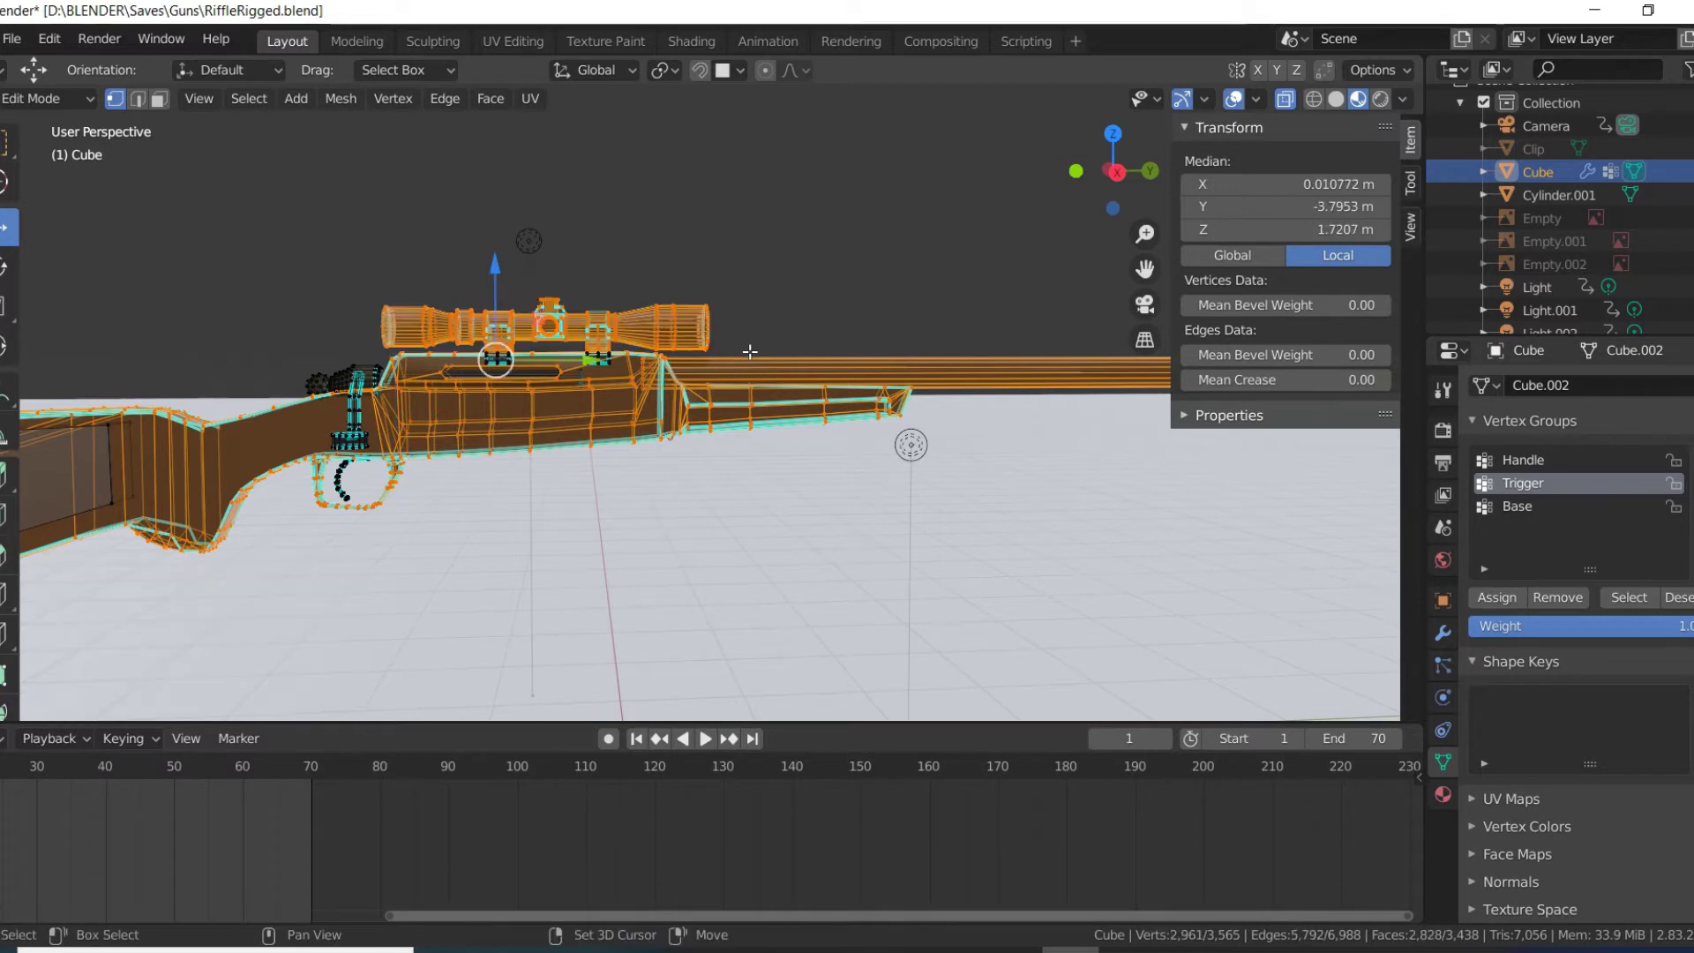
pyautogui.moveTo(749, 351); pyautogui.dragTo(565, 353, button='middle')
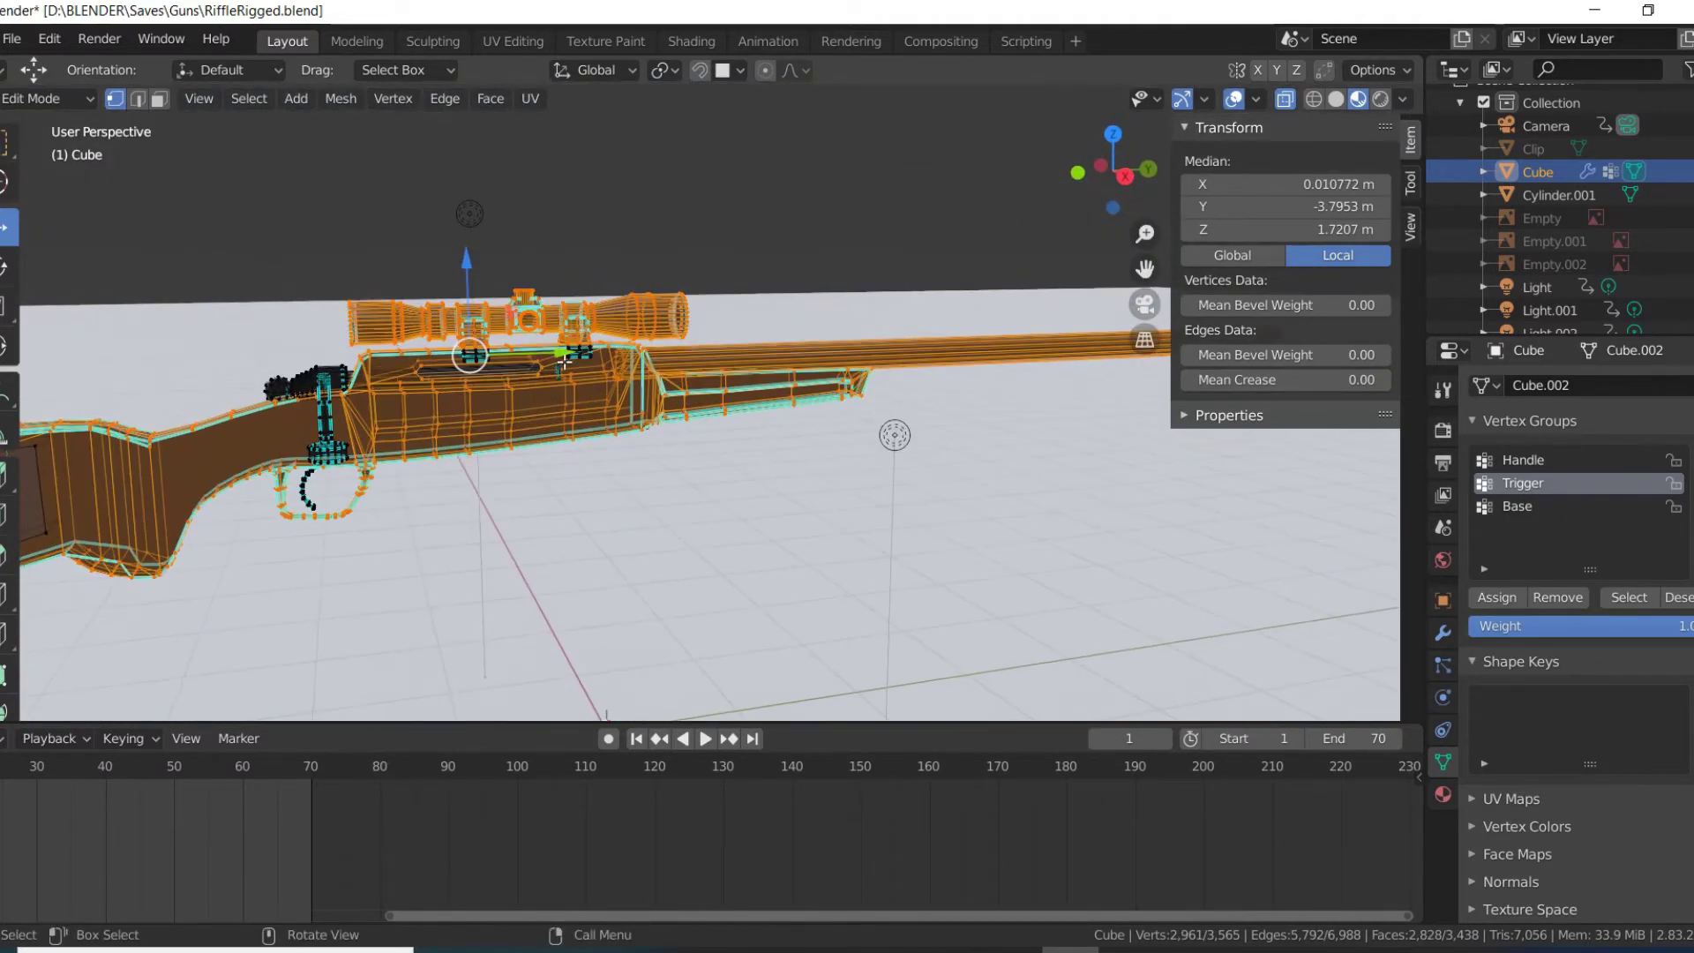
# - Turn X-ray off and add the remaining linked body parts, reaching 3,121 selected vertices
pyautogui.click(1284, 100)
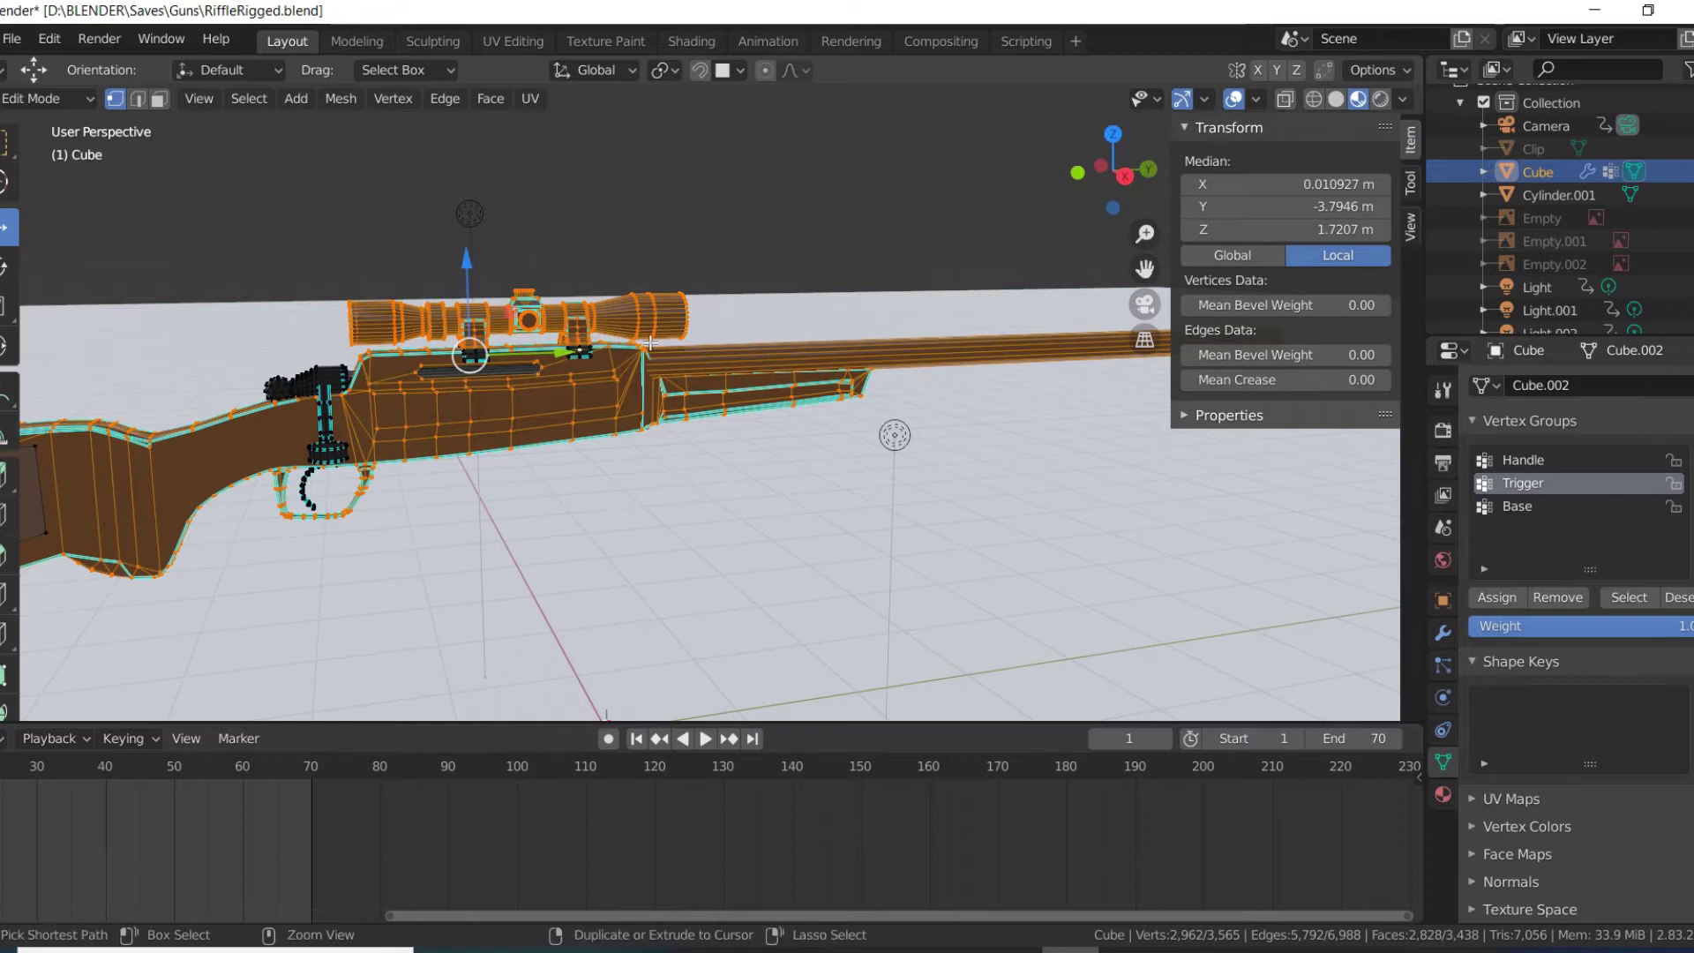
pyautogui.hotkey('ctrl', 'l')
pyautogui.moveTo(651, 343); pyautogui.dragTo(396, 378, button='middle')
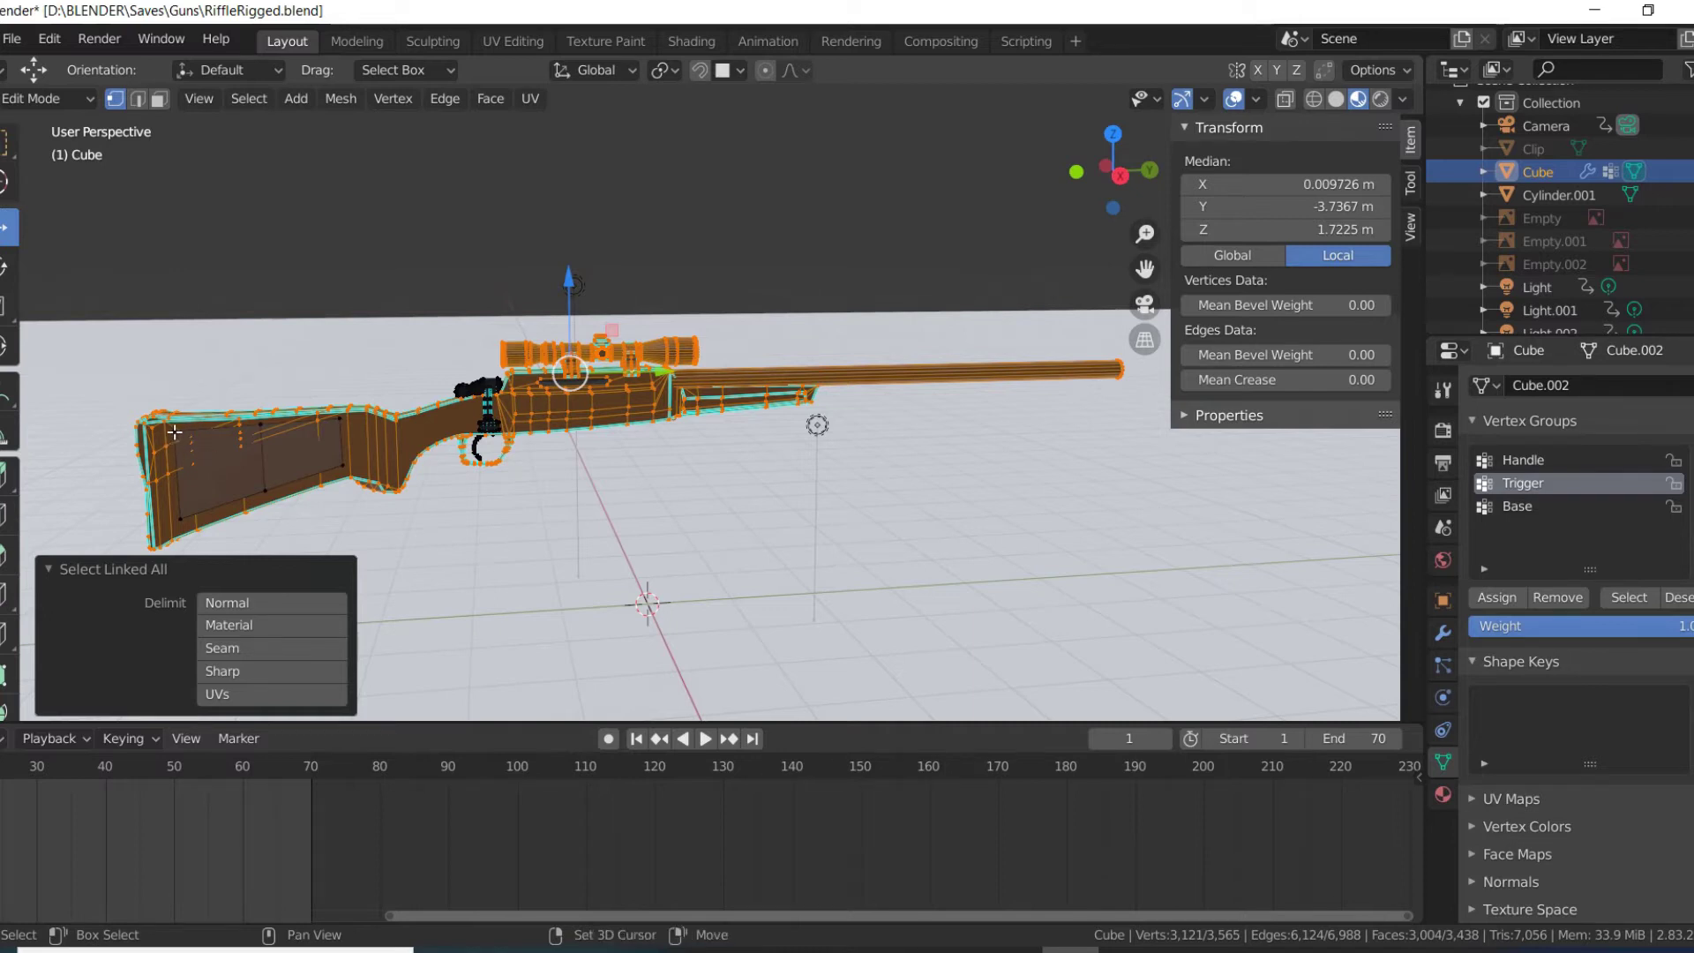
pyautogui.scroll(-2, 276, 436)
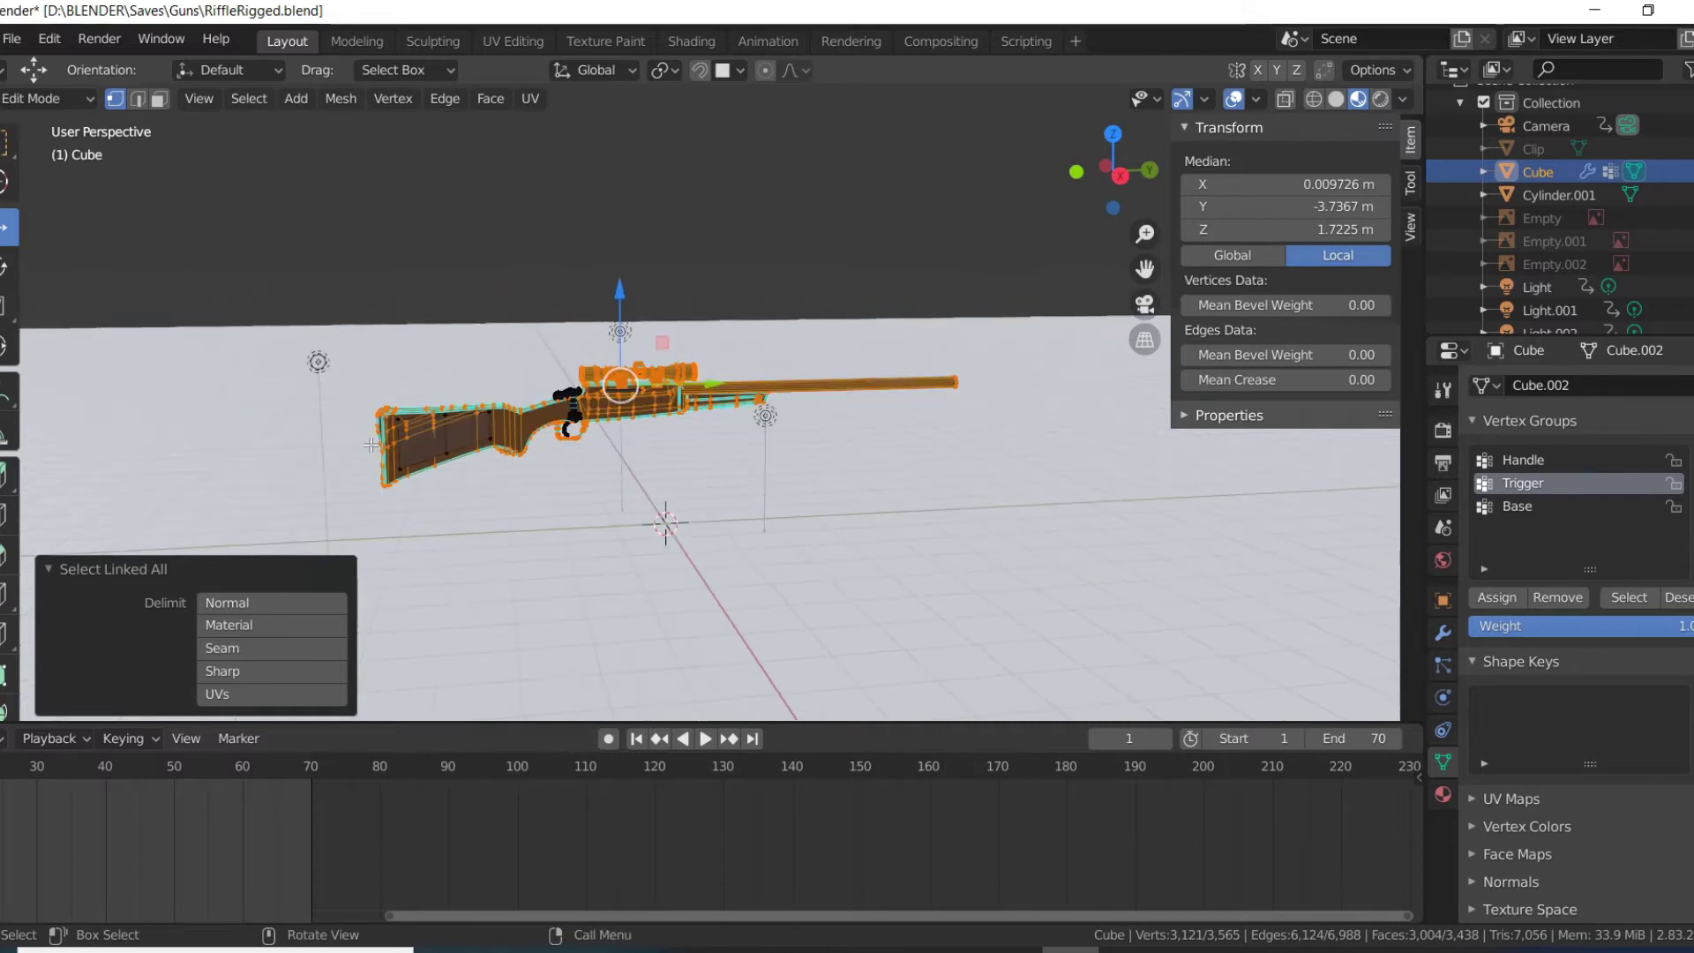
pyautogui.scroll(4, 210, 447)
pyautogui.moveTo(187, 448)
pyautogui.mouseDown(button='middle')
pyautogui.moveTo(132, 477)
pyautogui.moveTo(202, 483)
pyautogui.moveTo(186, 432)
pyautogui.mouseUp(button='middle')
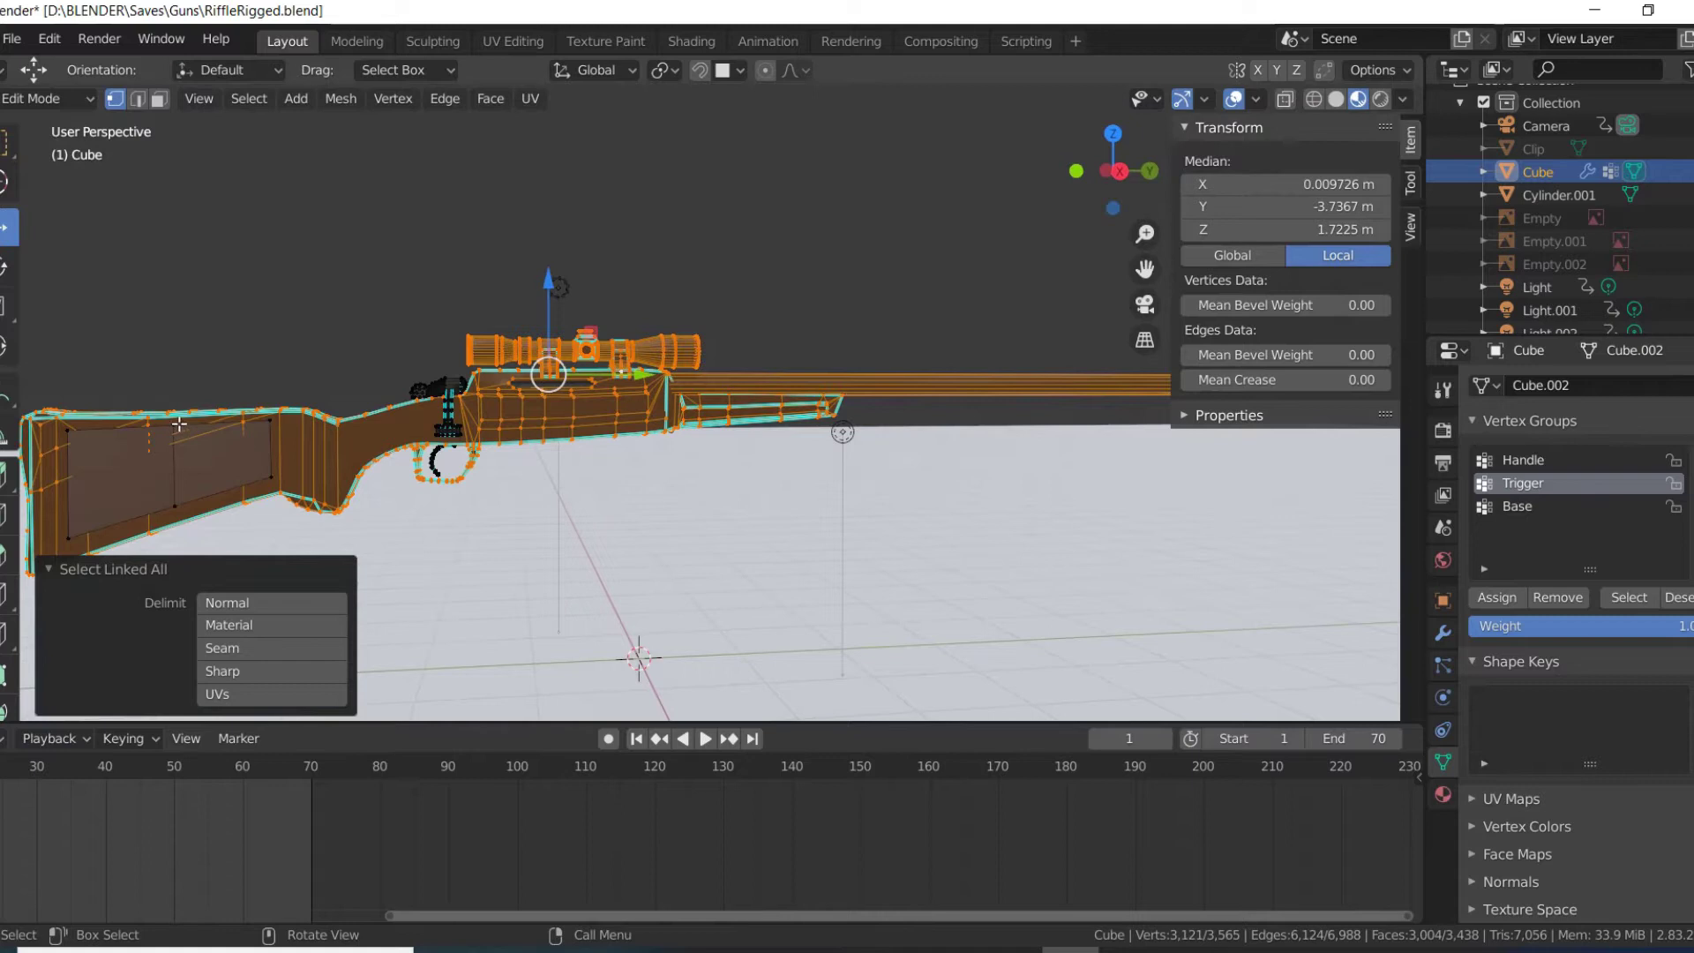
pyautogui.scroll(-3, 179, 424)
pyautogui.scroll(3, 205, 430)
pyautogui.scroll(-2, 229, 431)
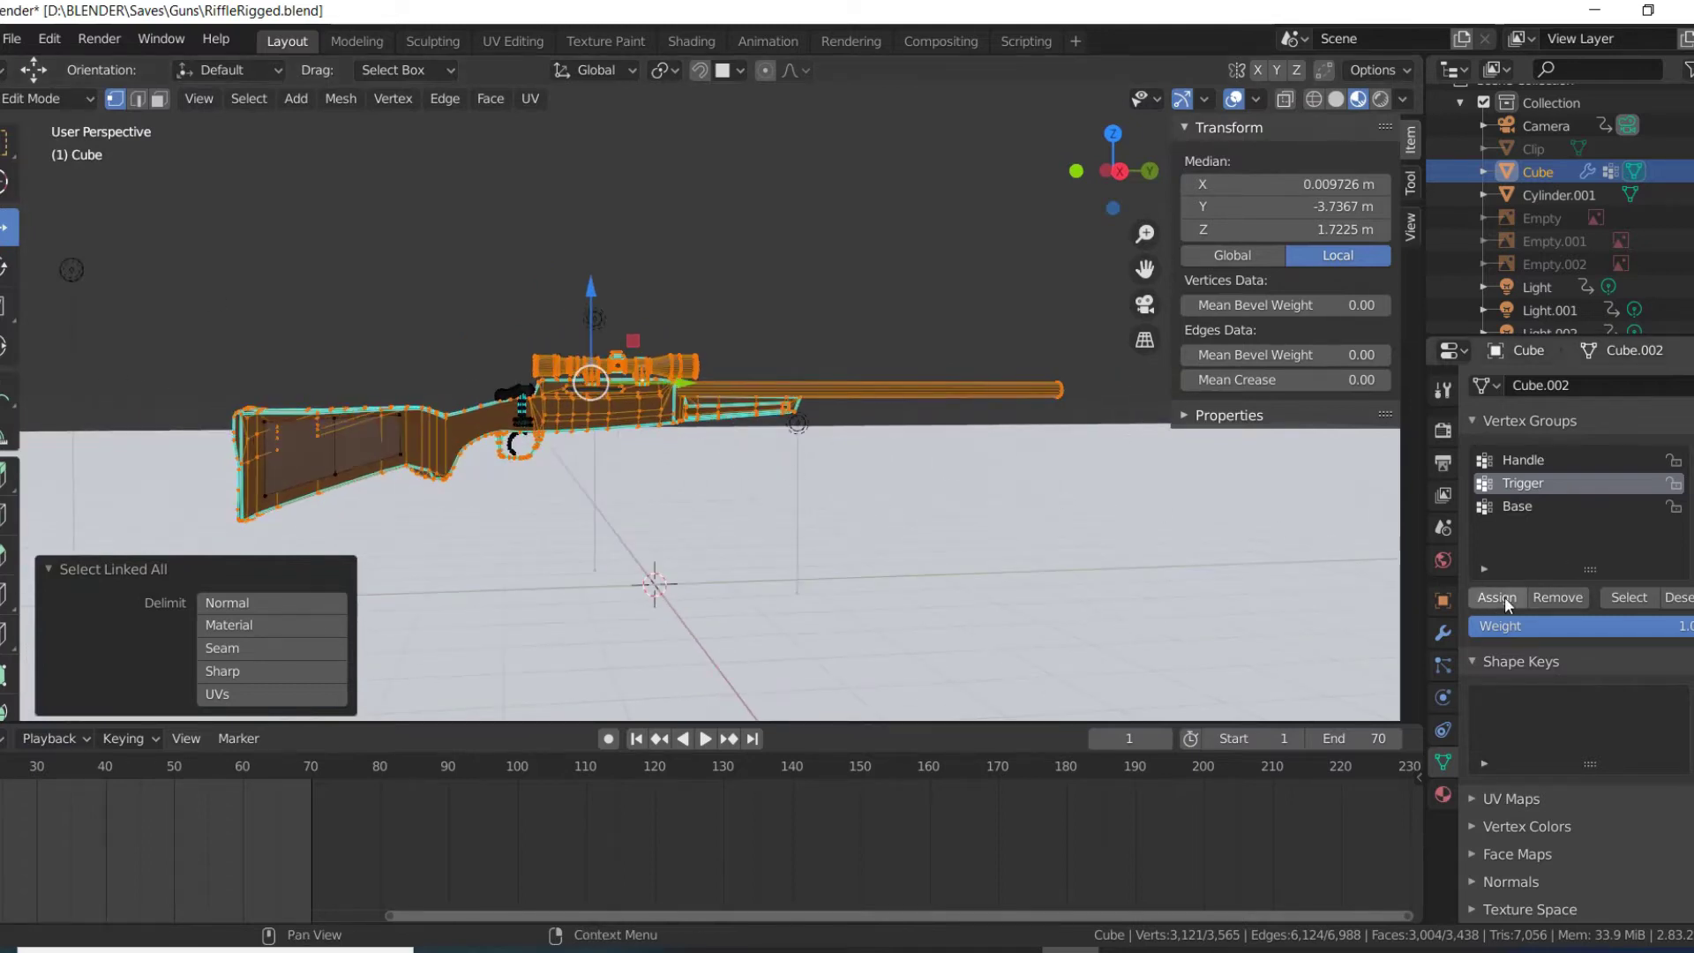
# - Assign the selected body vertices to the Base group, then deselect and verify Base
pyautogui.click(1520, 507)
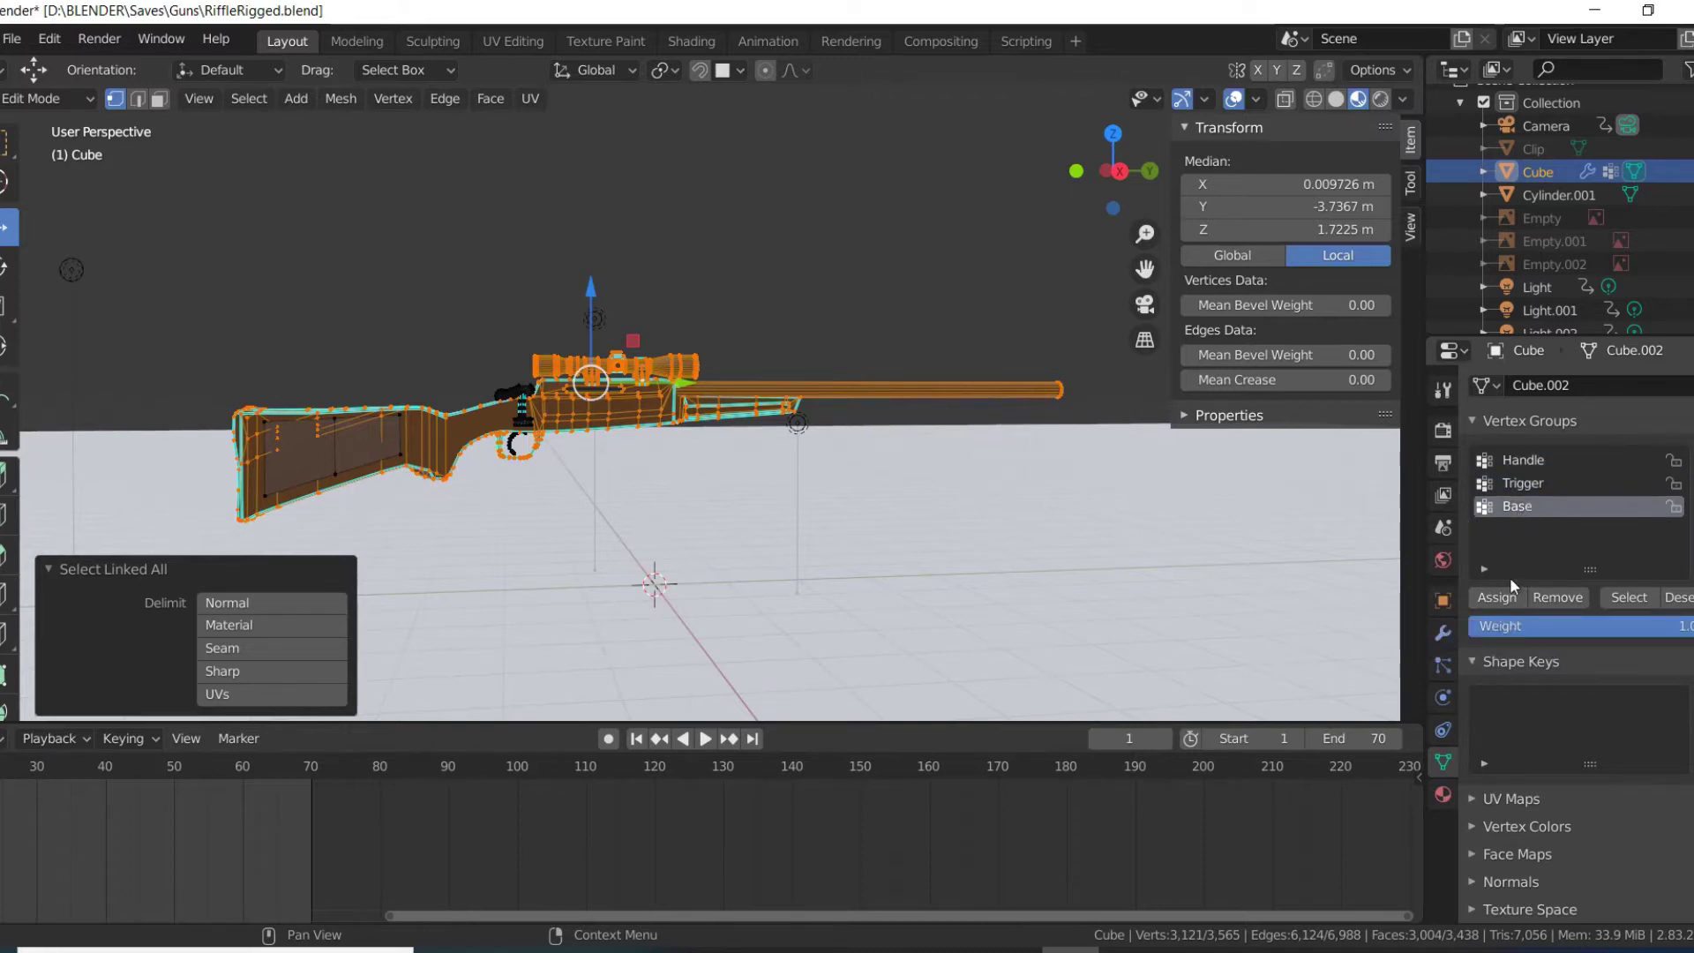
pyautogui.click(1497, 598)
pyautogui.hotkey('alt', 'a')
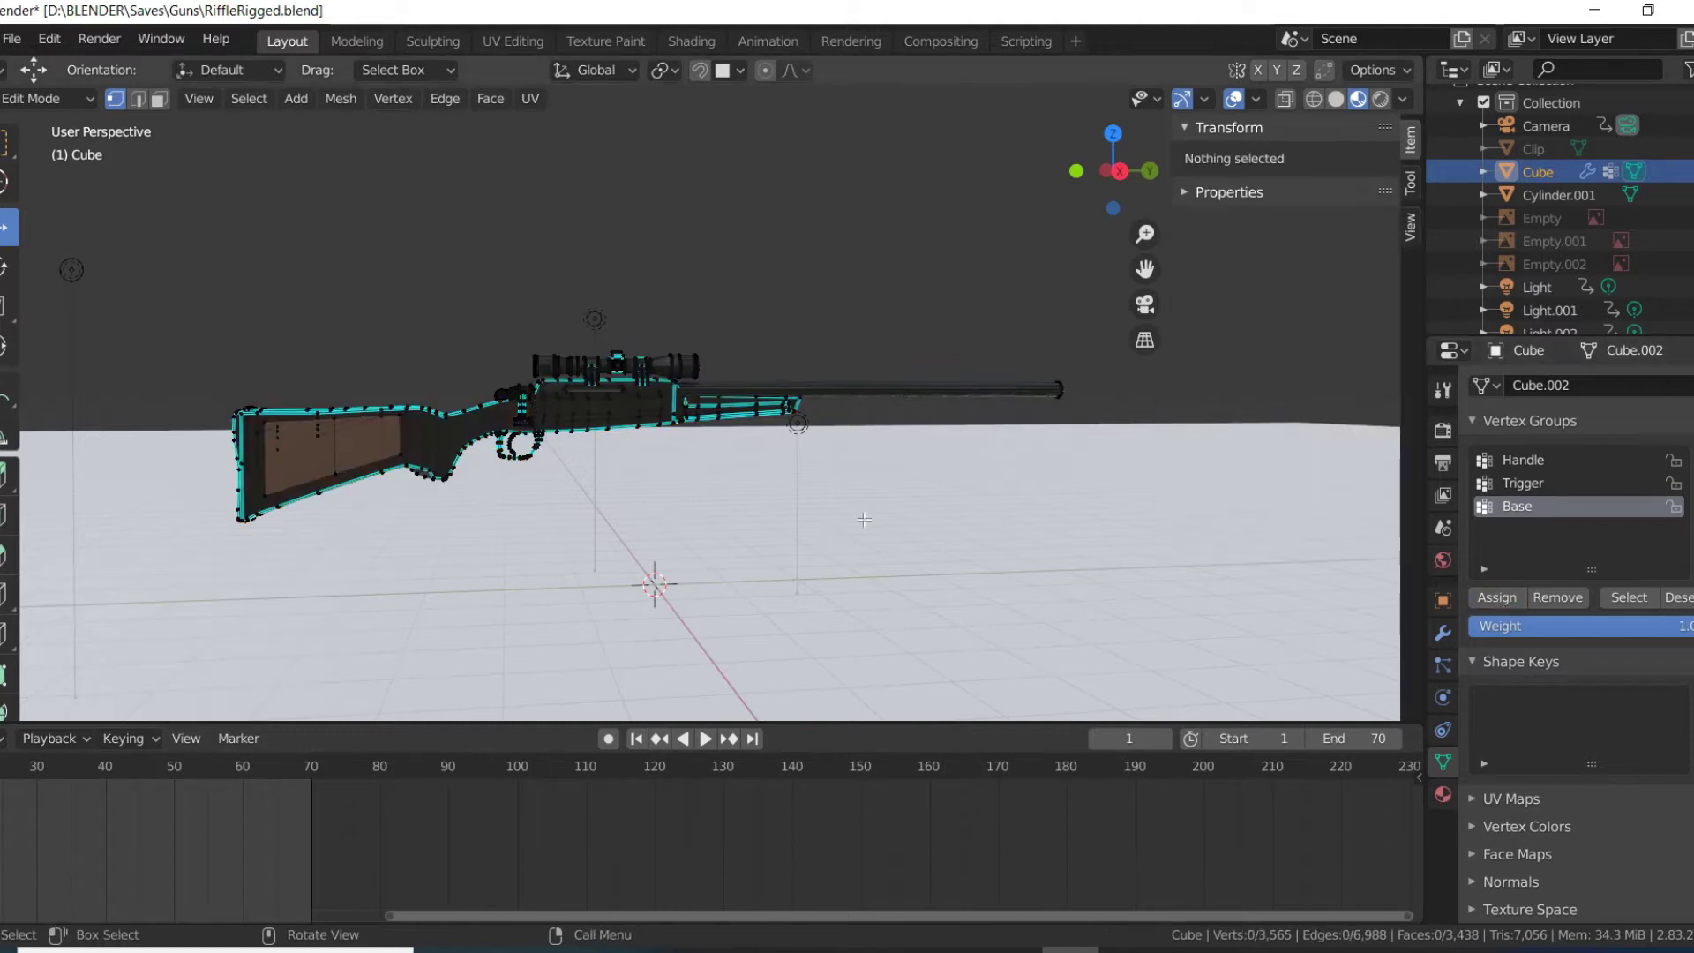
pyautogui.click(1629, 598)
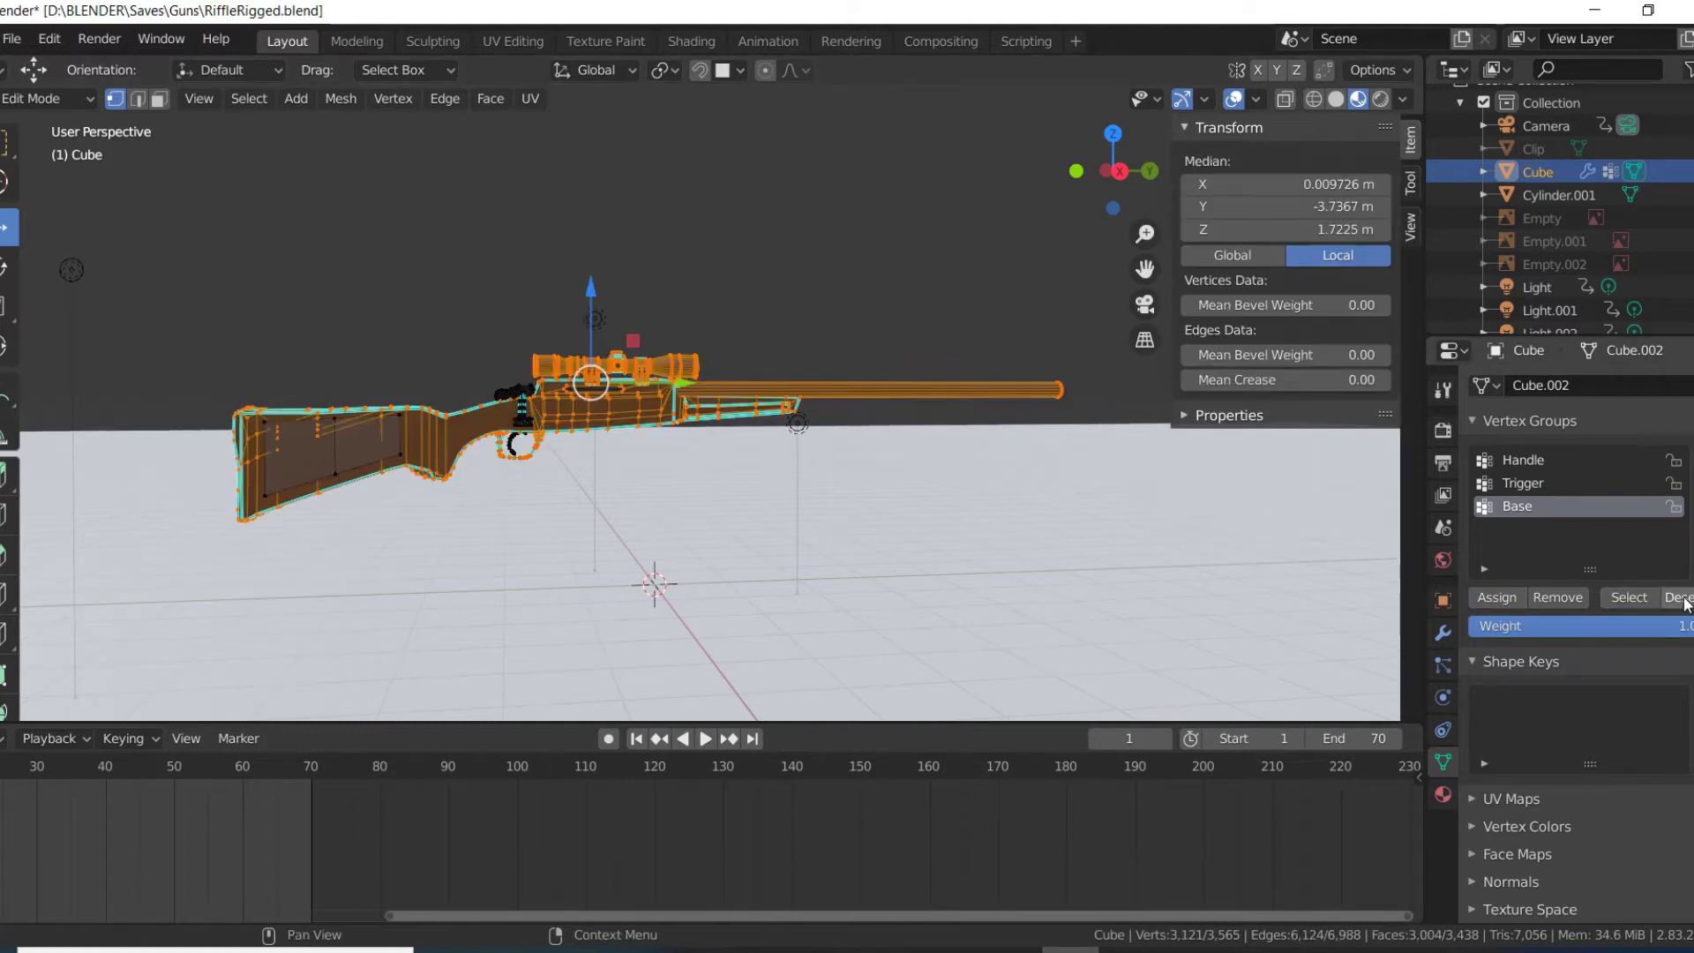
pyautogui.click(1676, 597)
# - Verify the Trigger and Handle groups by selecting and deselecting their vertices
pyautogui.click(1560, 484)
pyautogui.click(1629, 597)
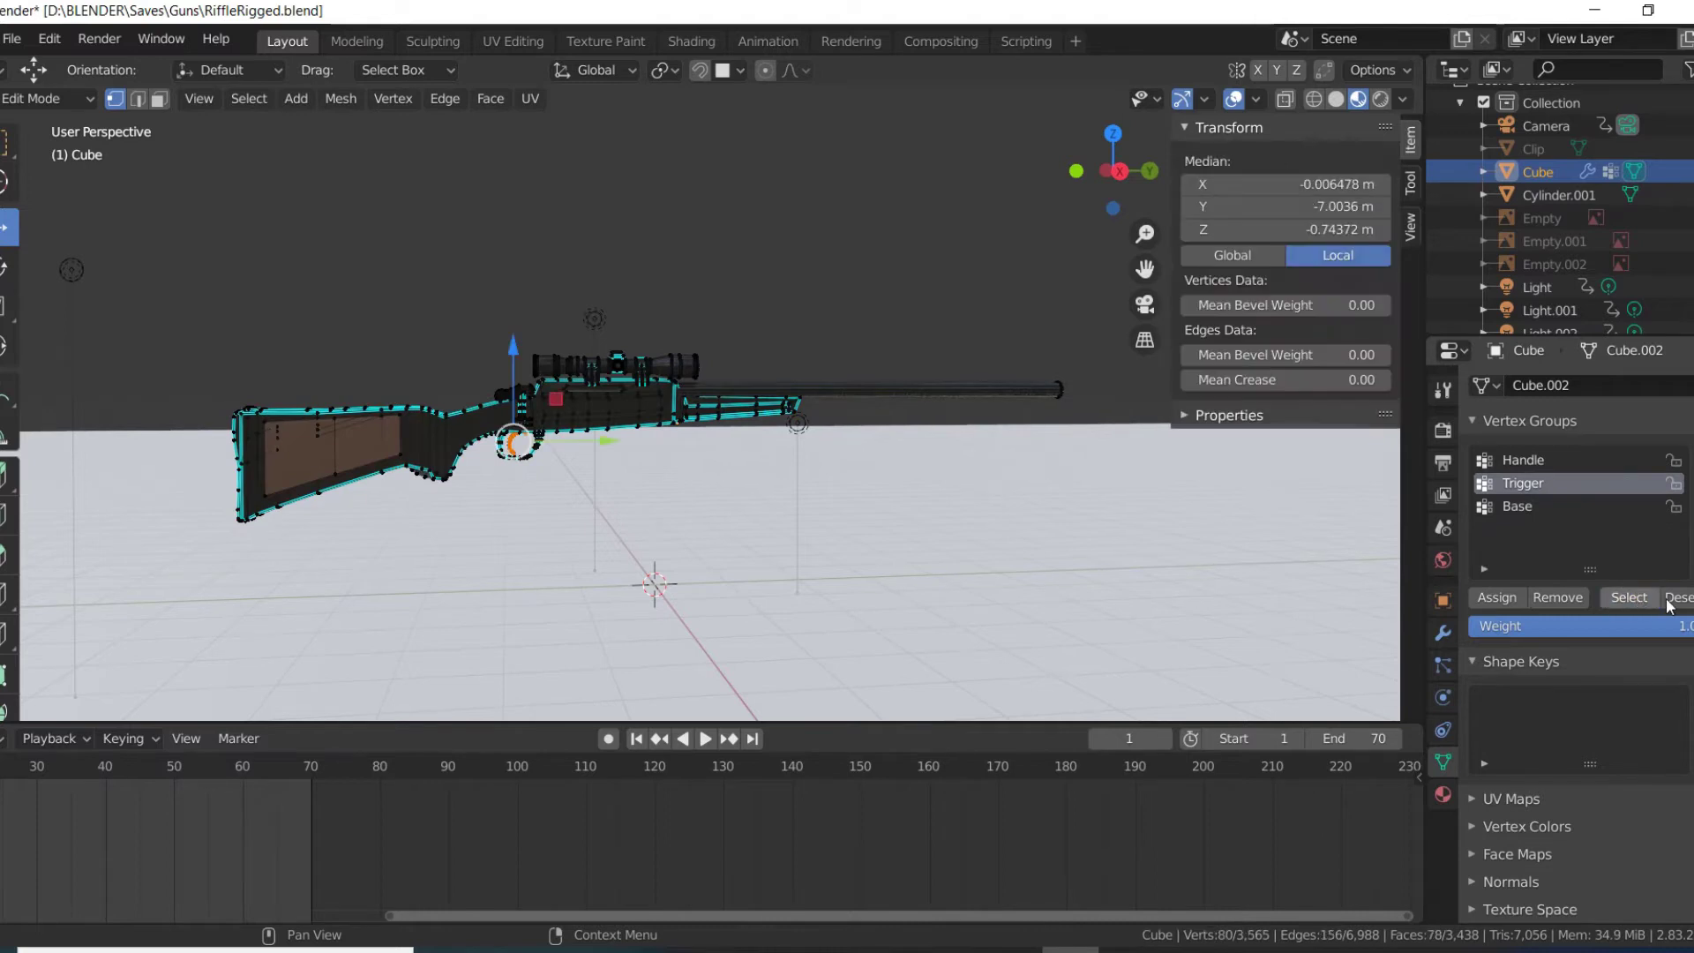
pyautogui.click(1681, 599)
pyautogui.click(1540, 460)
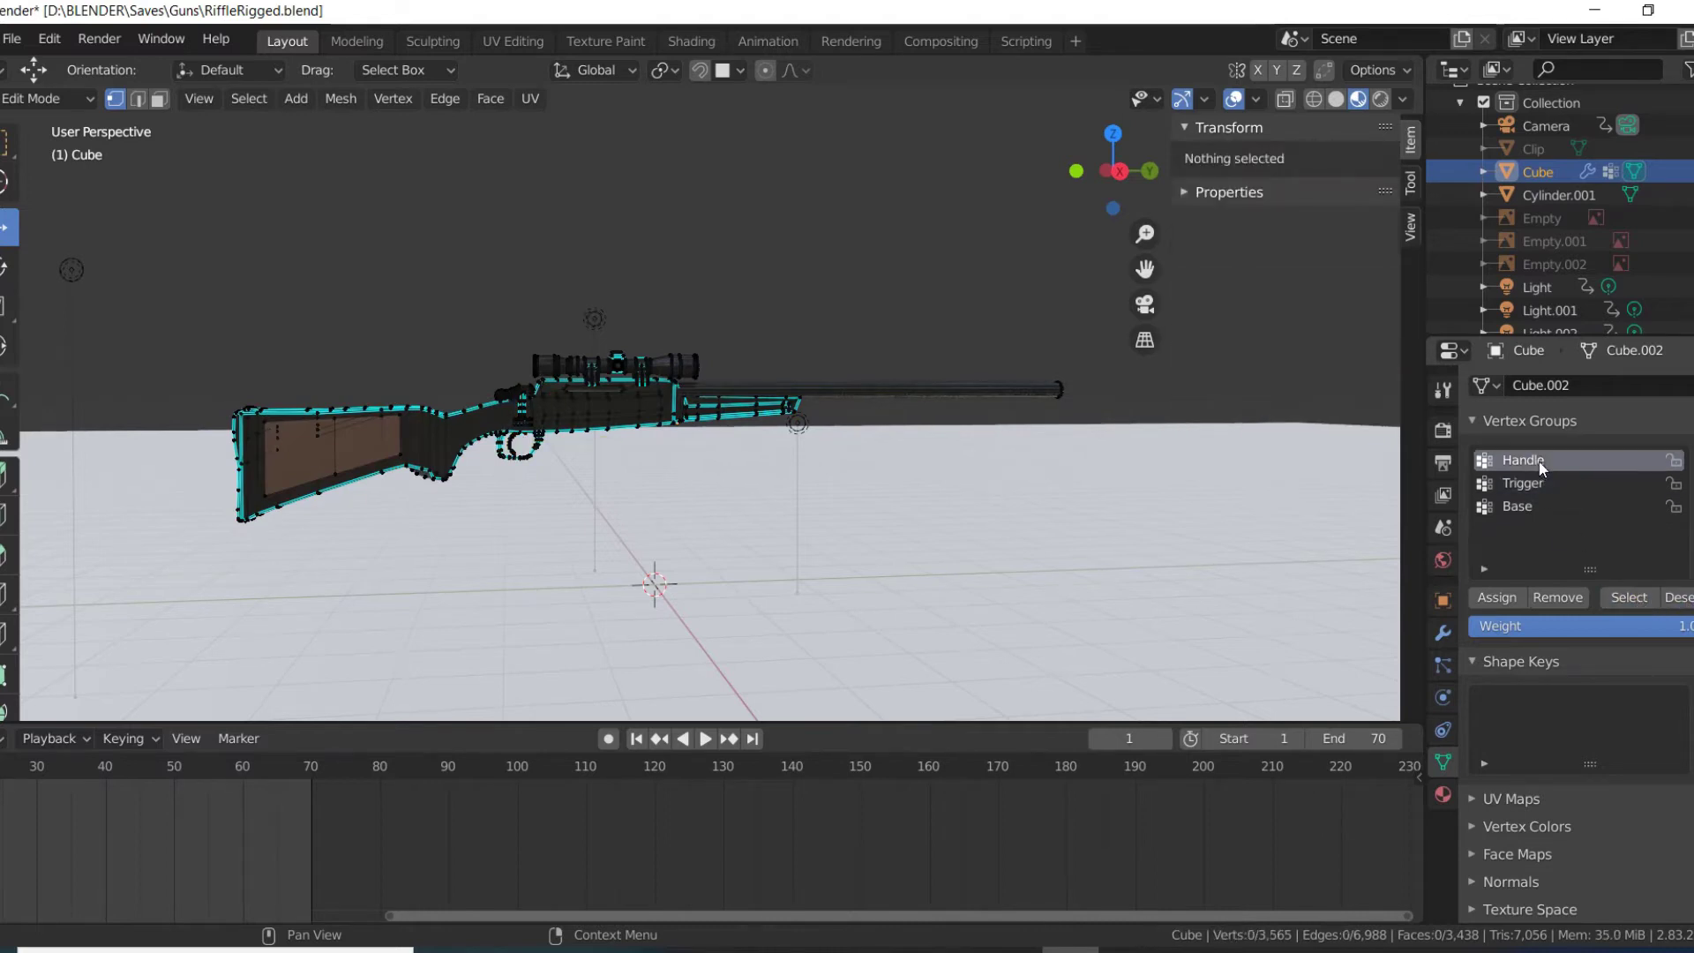
pyautogui.click(1628, 598)
pyautogui.click(1682, 599)
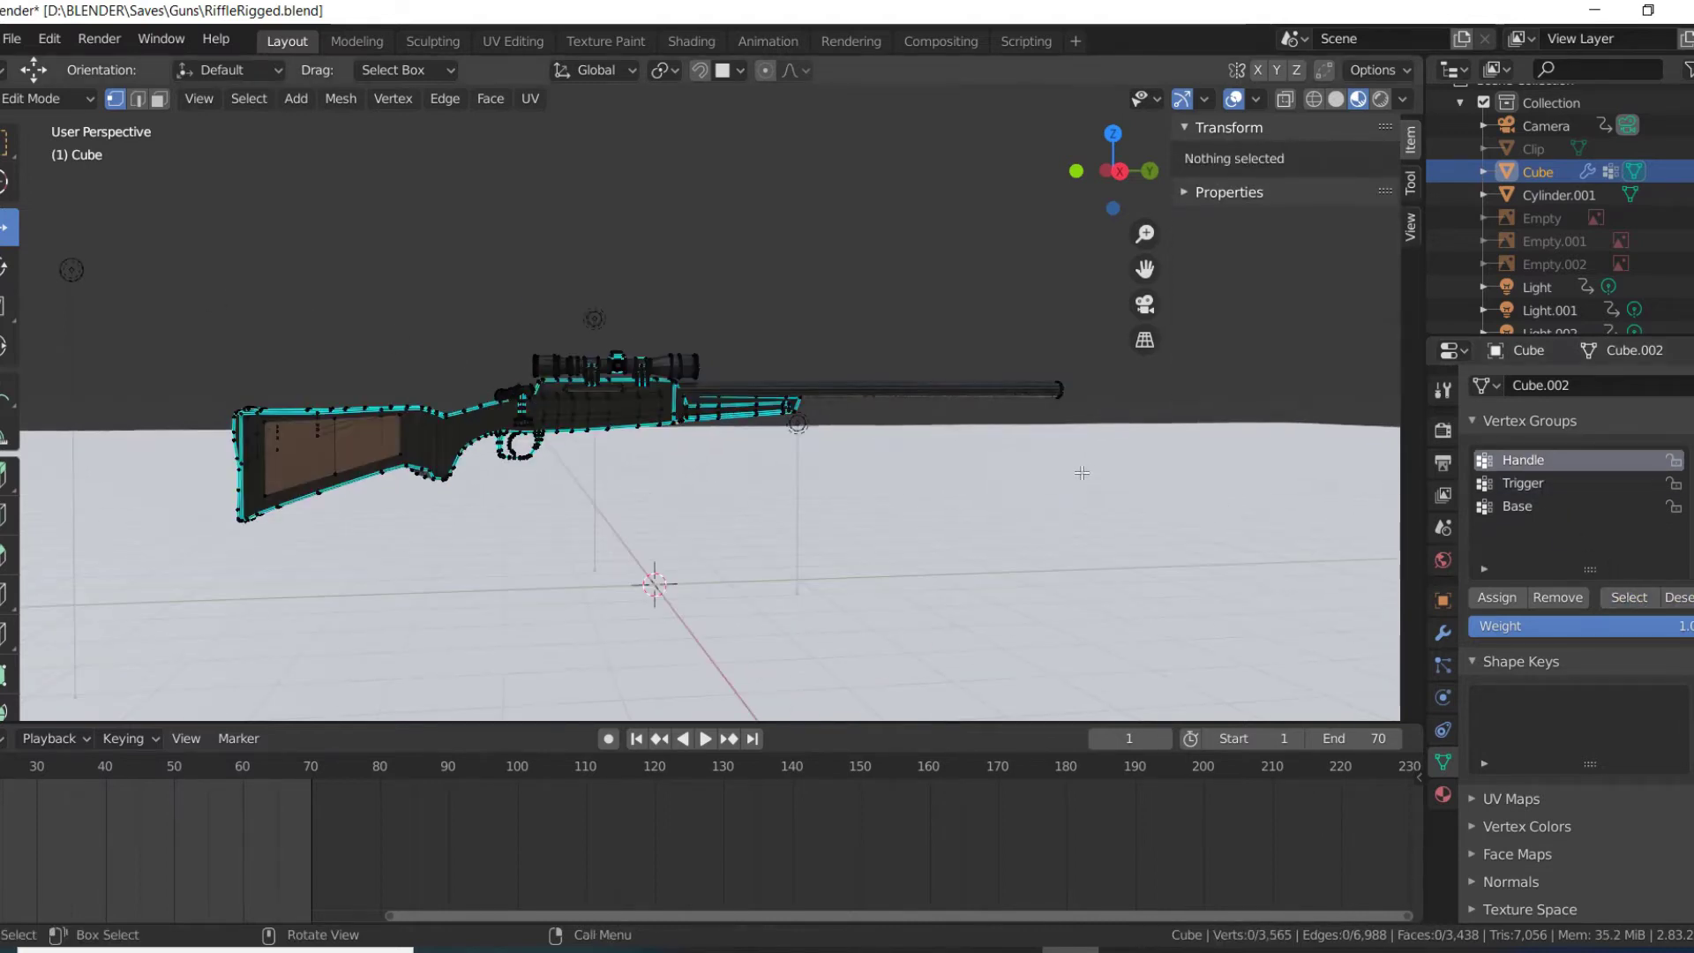
# - Return to Object Mode, deselect the rifle and add an armature
pyautogui.press('Tab')
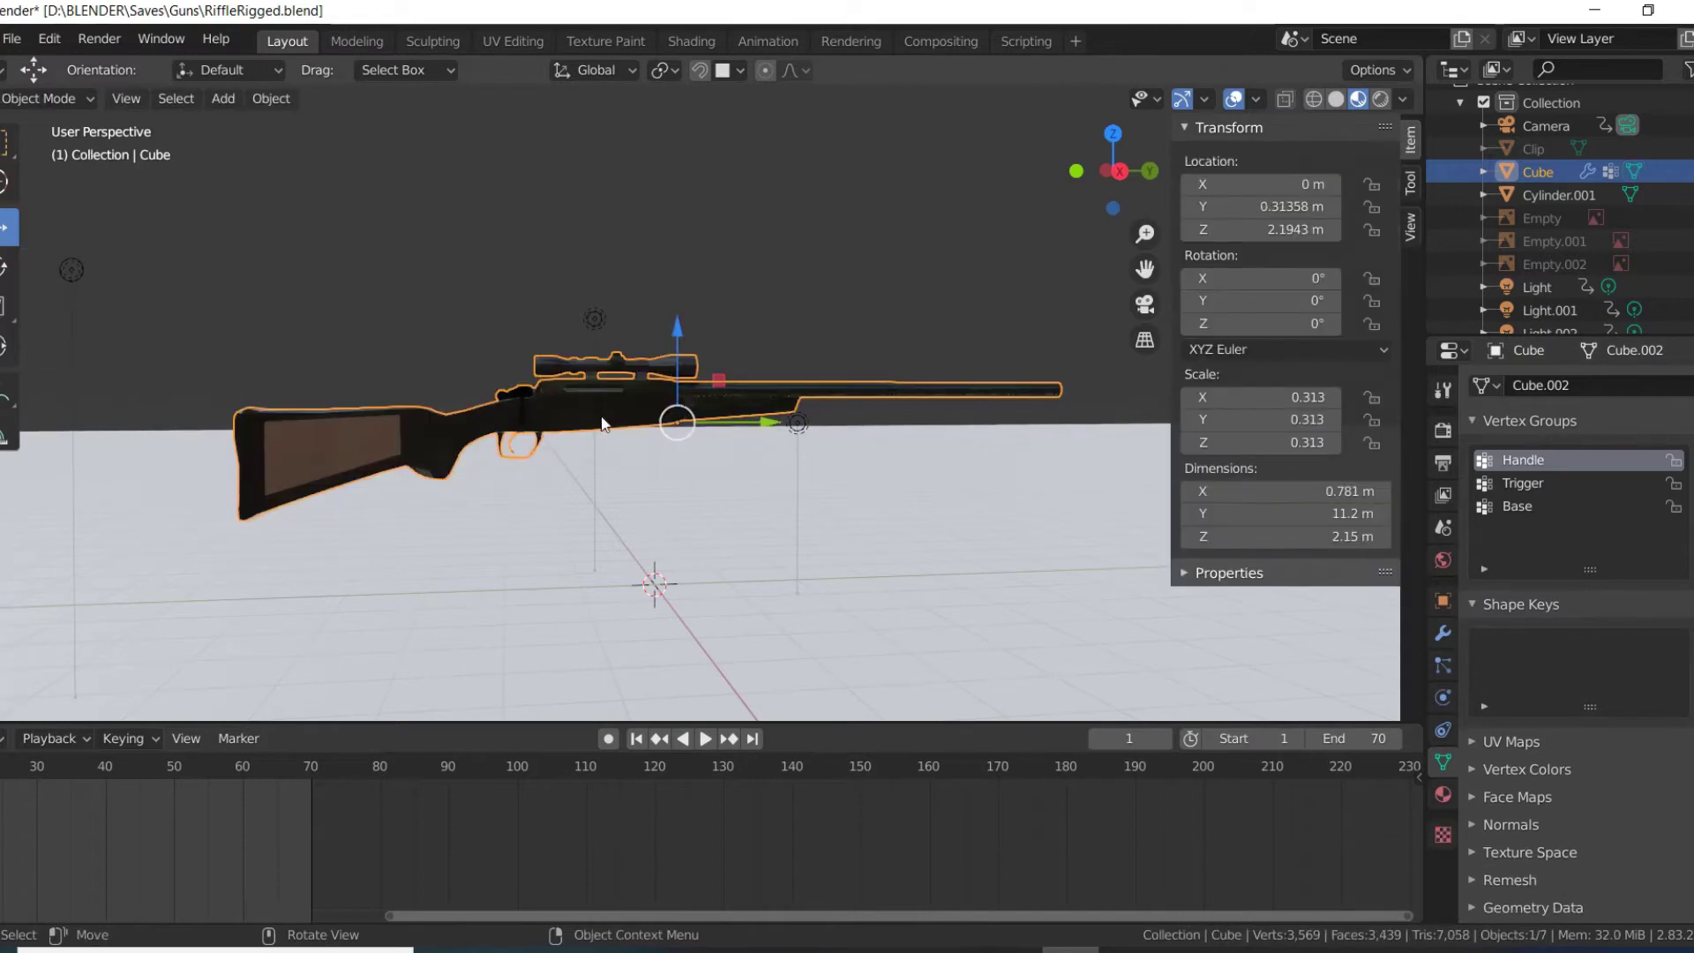
pyautogui.moveTo(787, 368); pyautogui.dragTo(766, 352, button='middle')
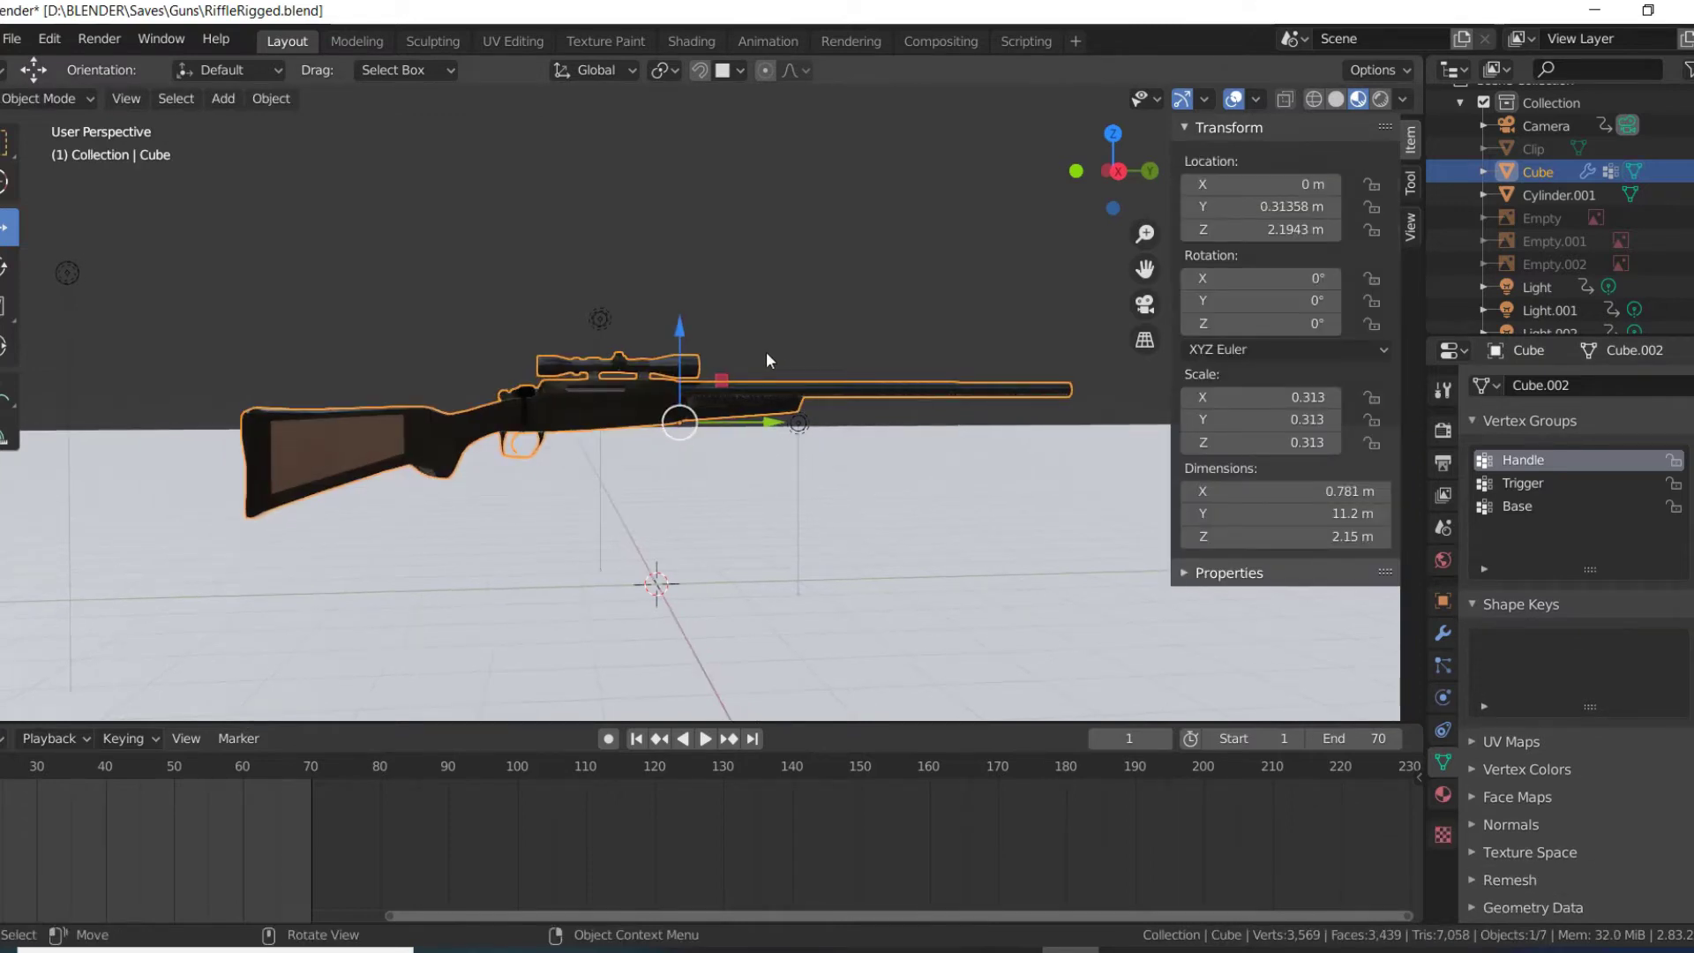
pyautogui.click(769, 288)
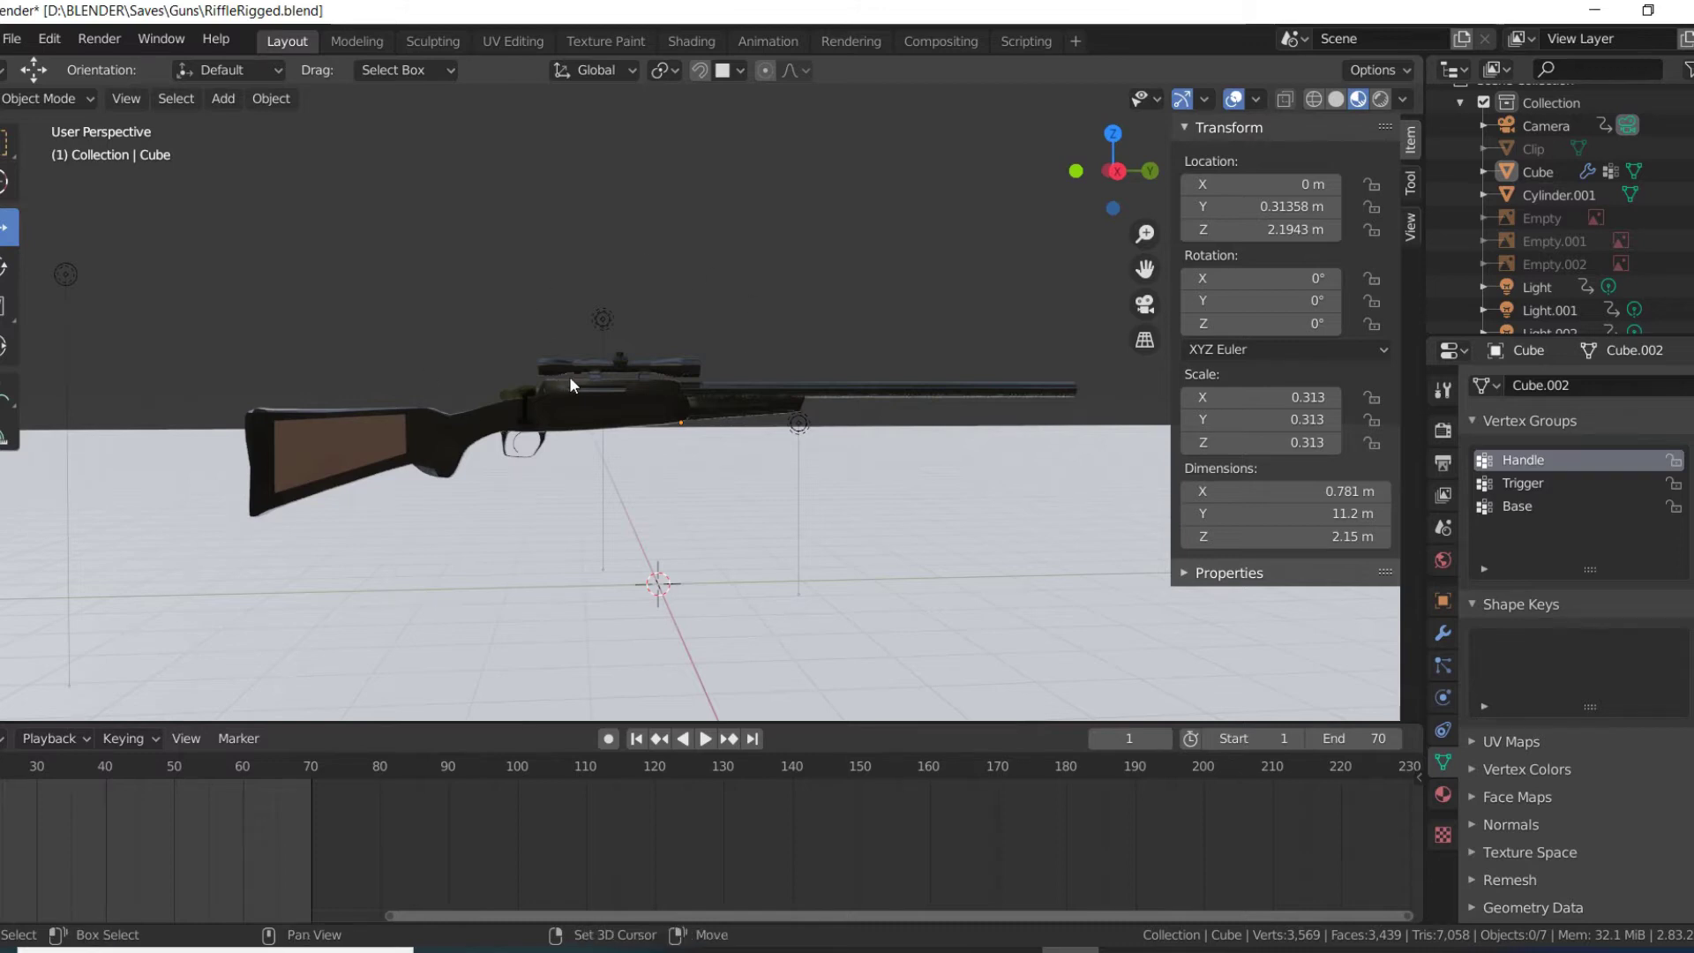
pyautogui.hotkey('shift', 'a')
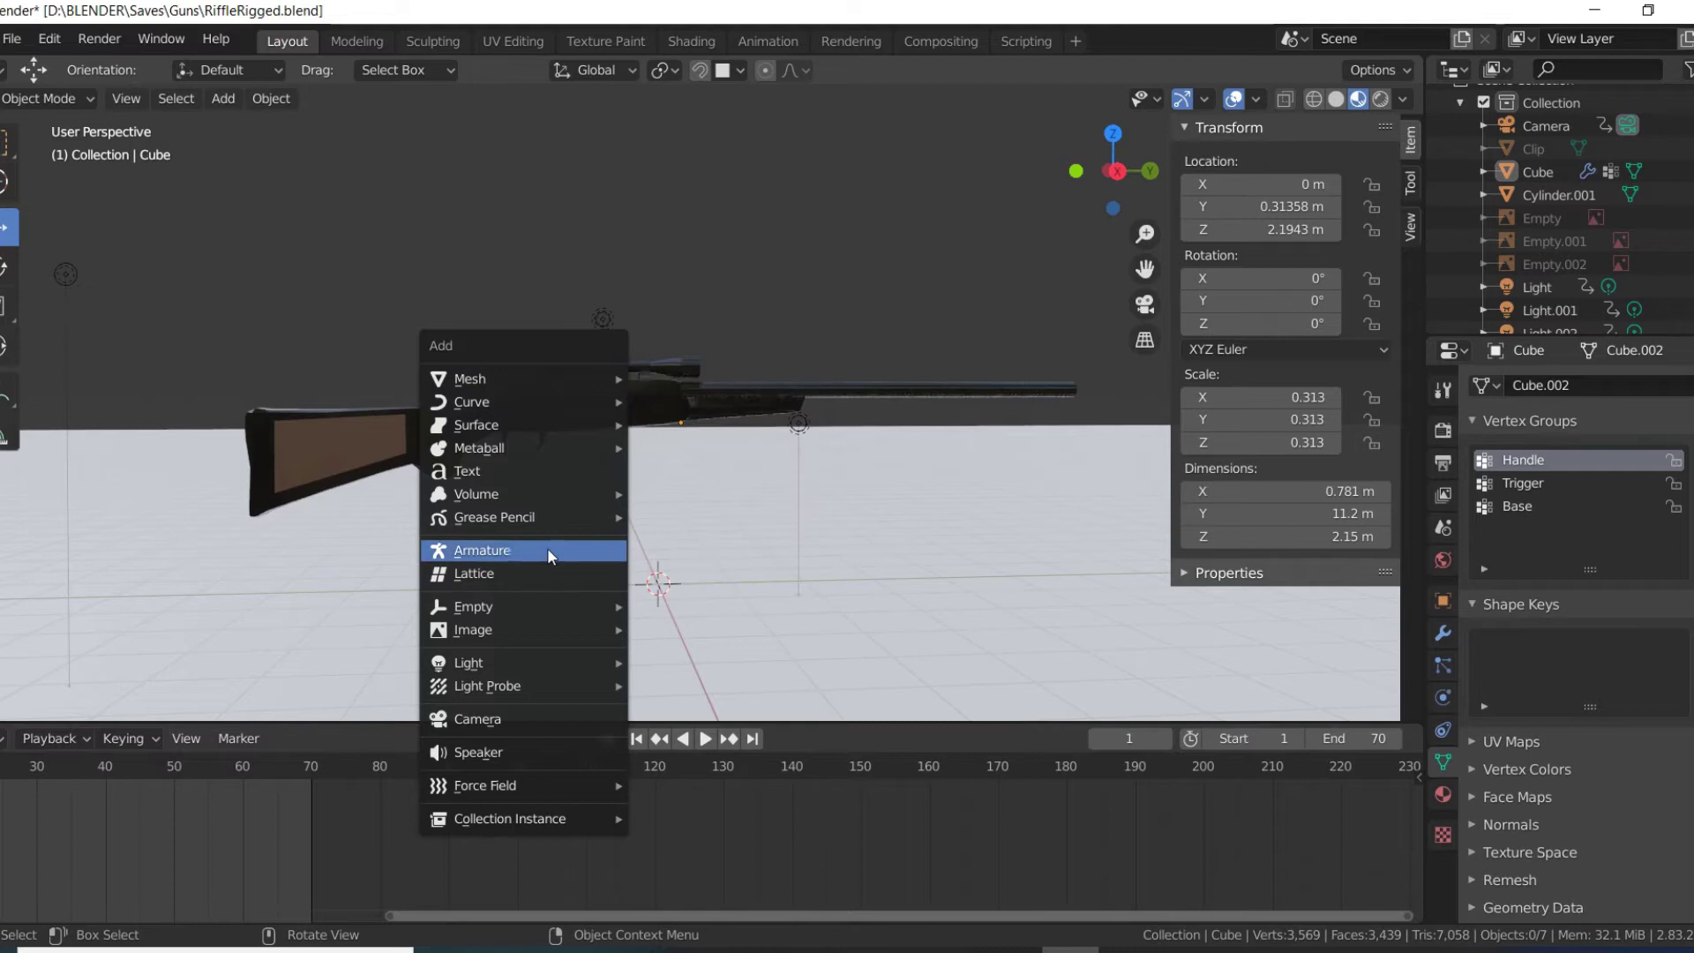
pyautogui.click(491, 551)
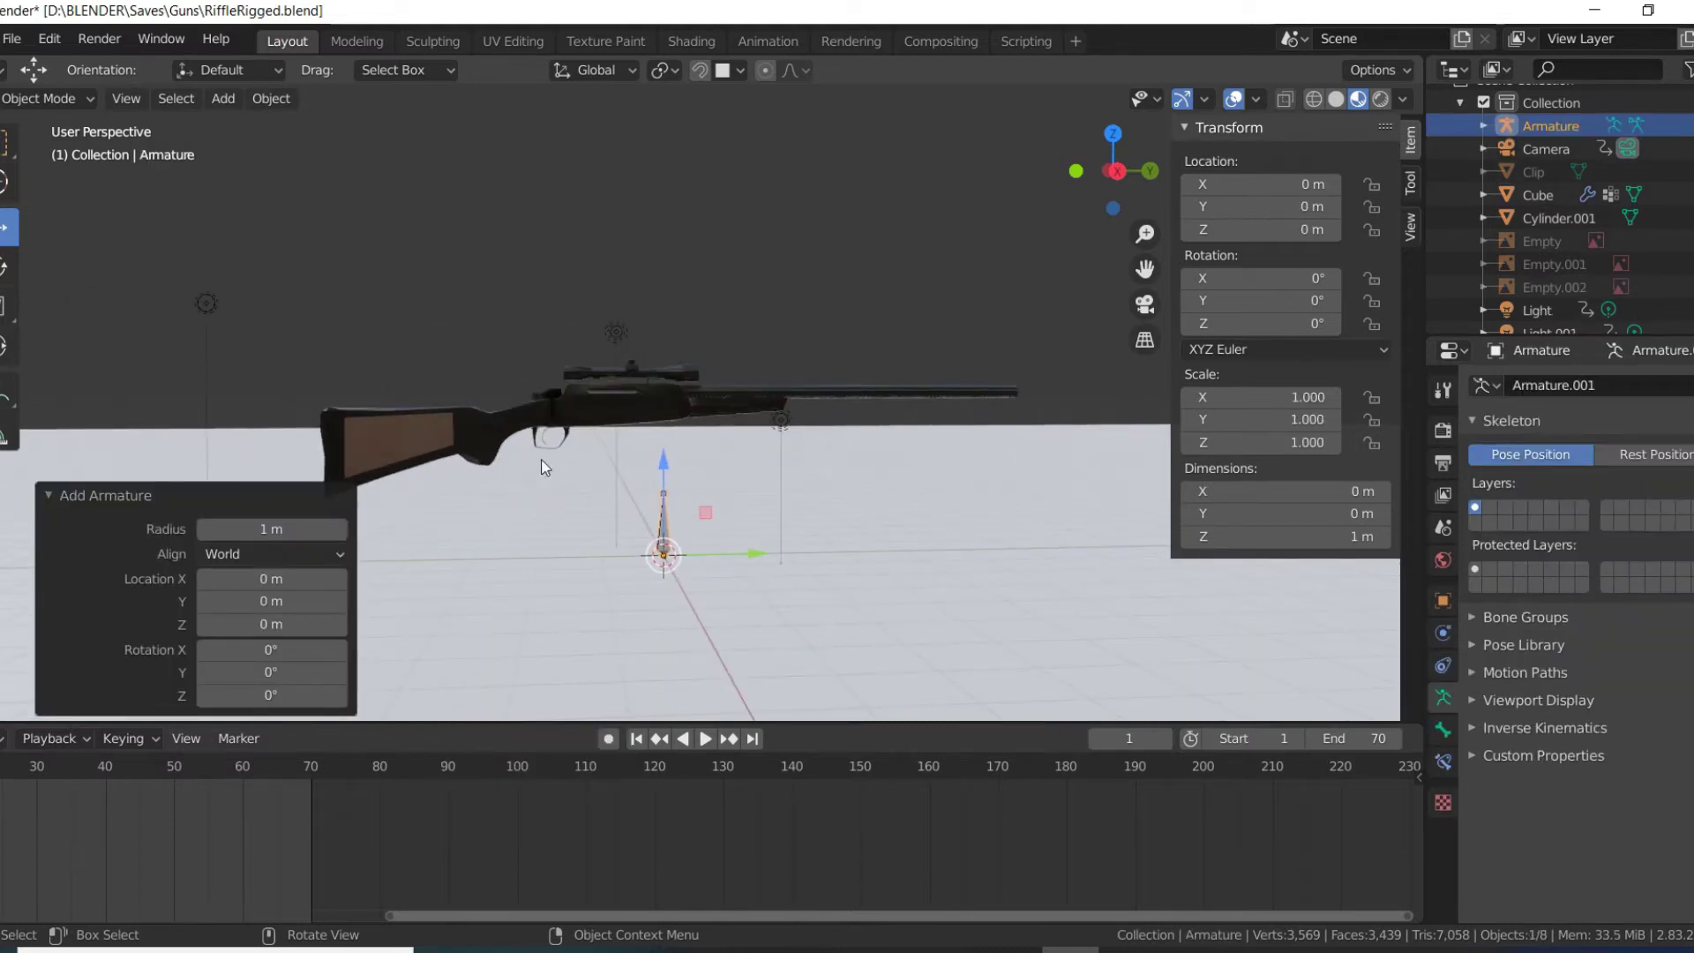
# - Move the armature's bone back along Y and up to head Y -4.69 m, Z 1.19 m
pyautogui.press('Tab')
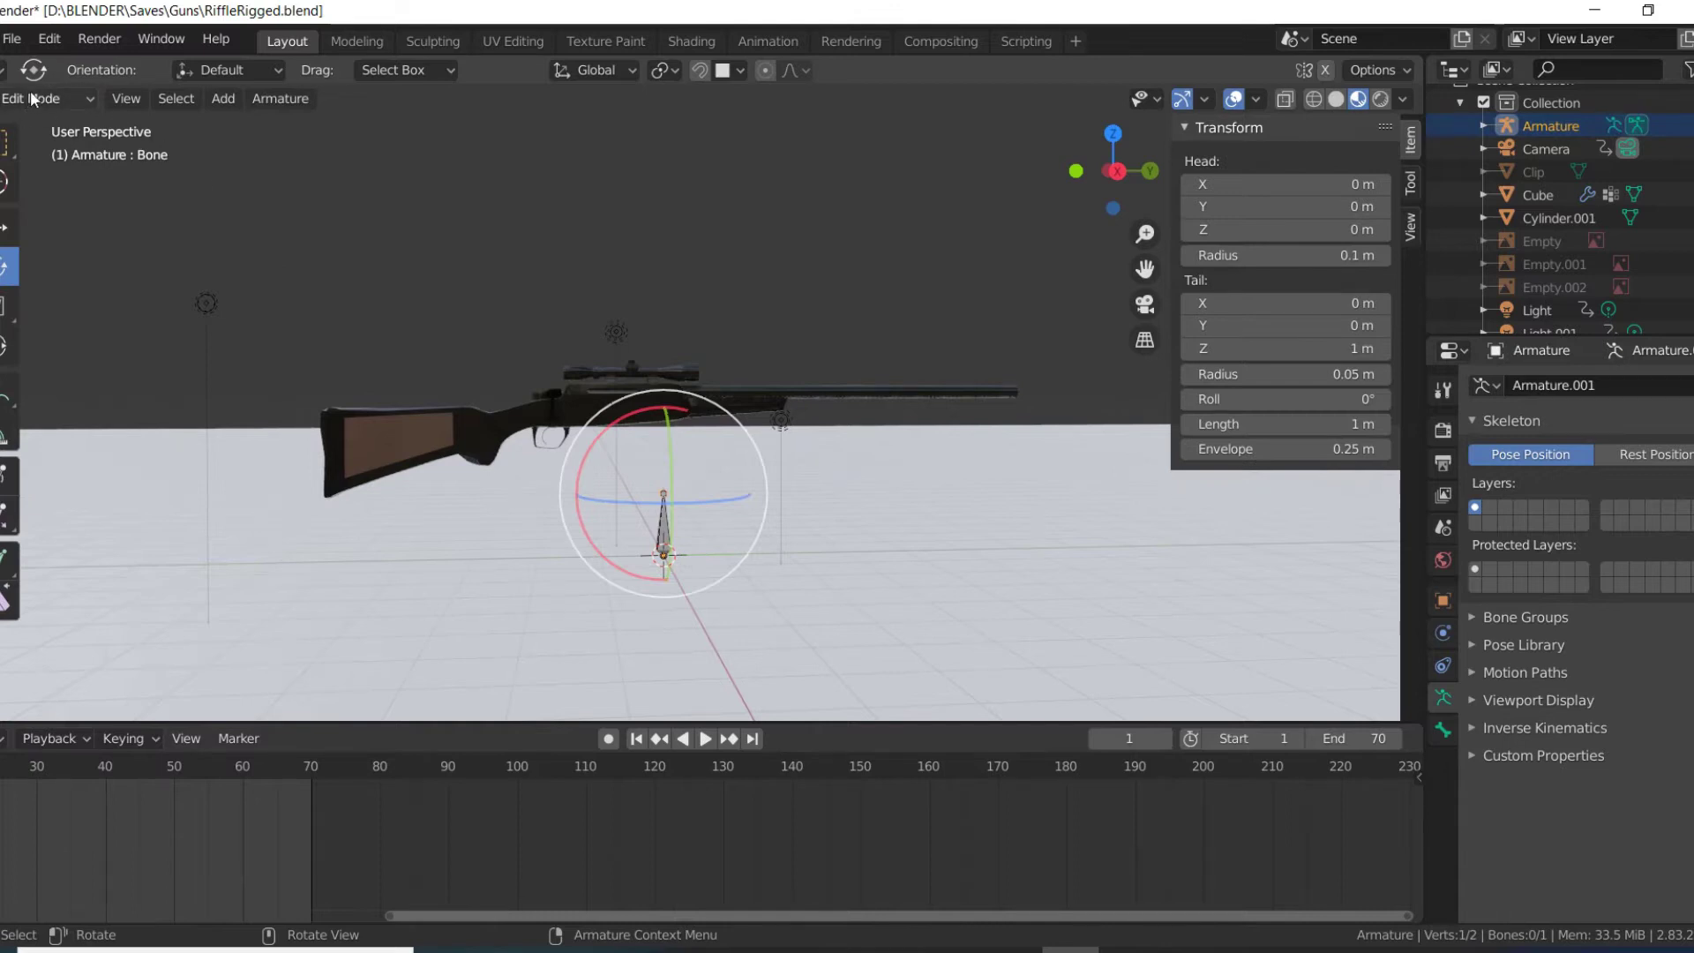
pyautogui.click(8, 228)
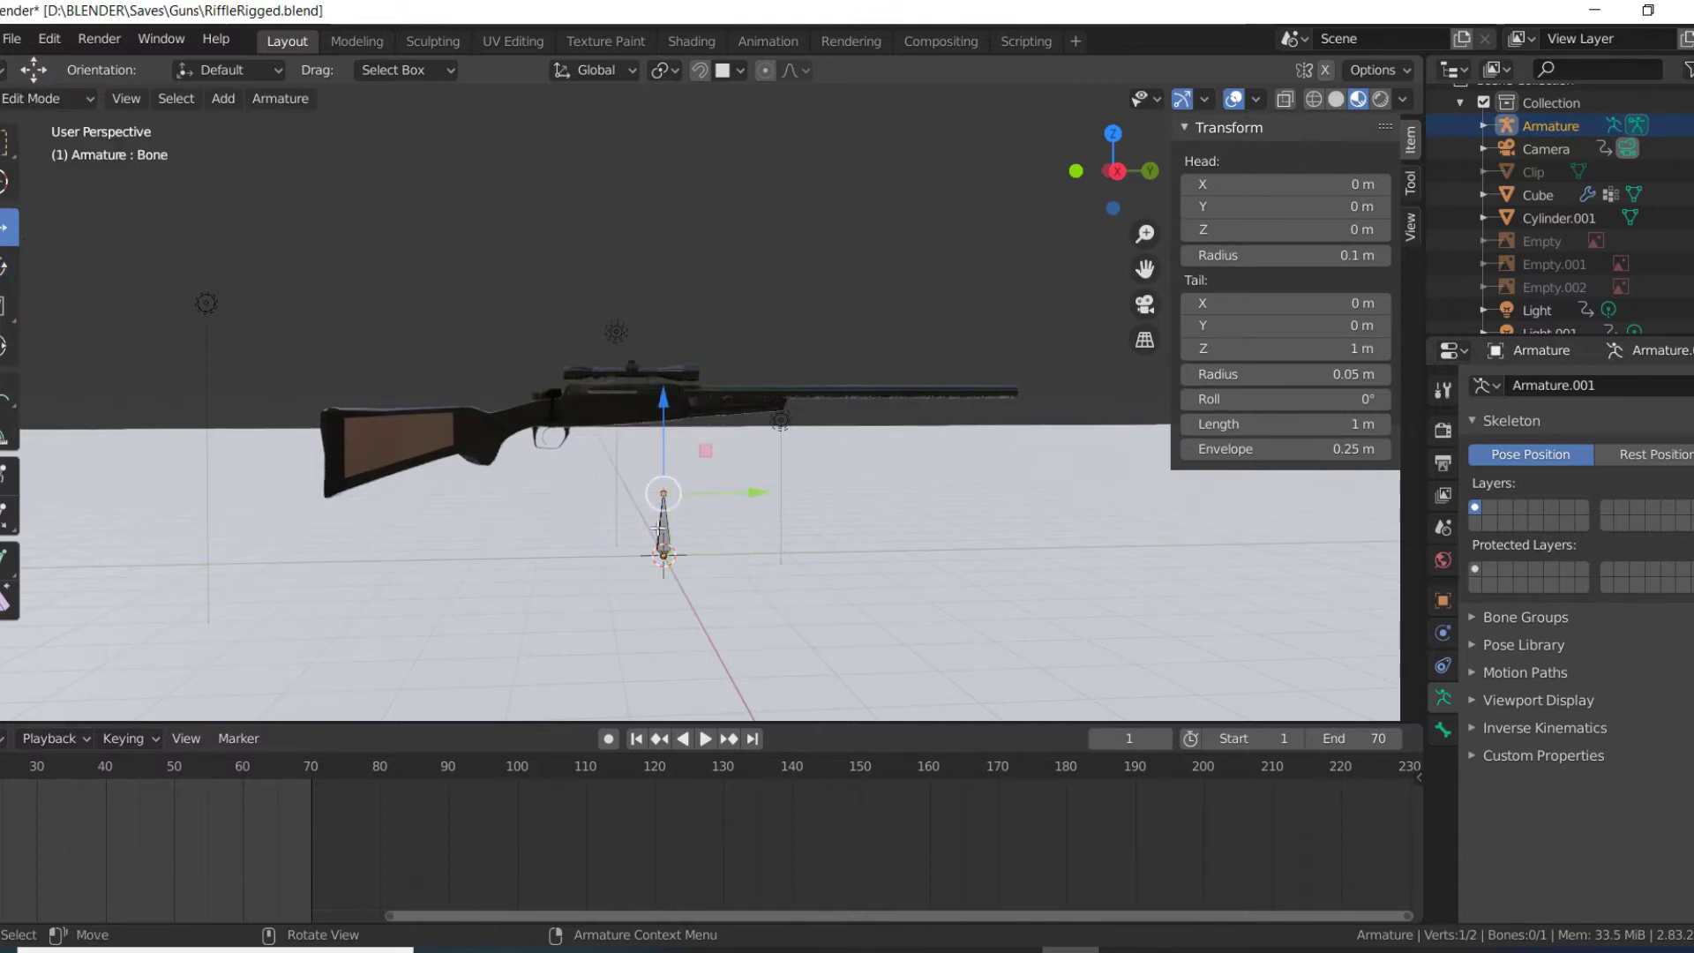
pyautogui.scroll(2, 609, 517)
pyautogui.click(645, 547)
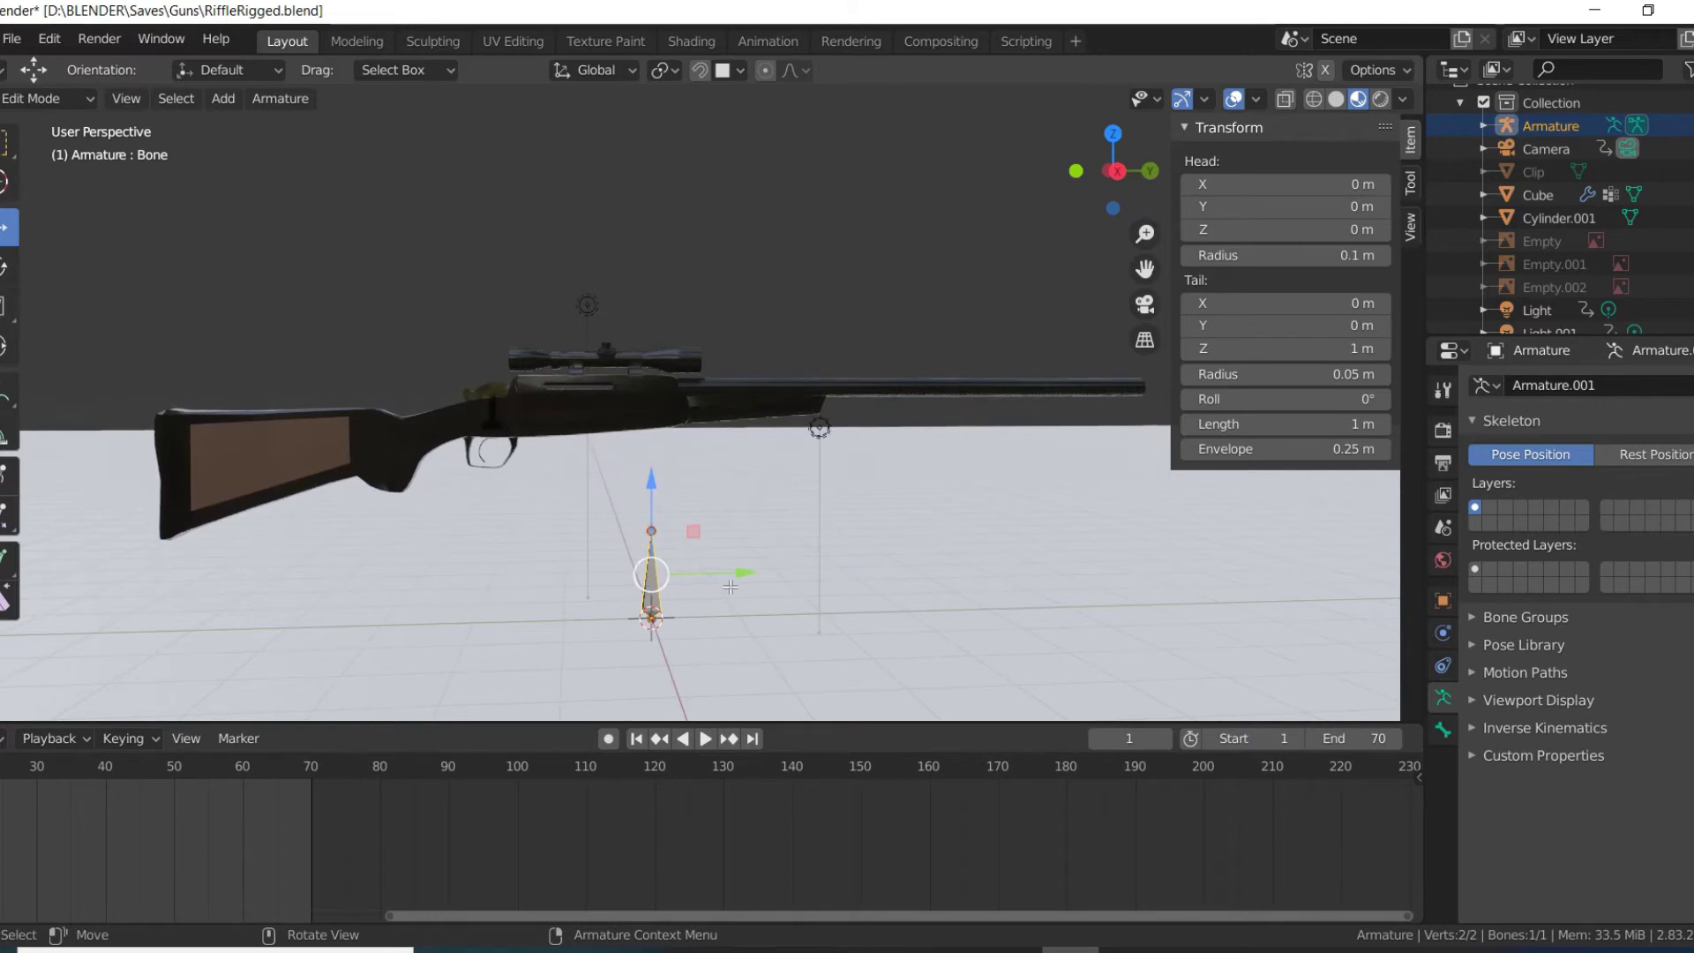
pyautogui.moveTo(744, 574); pyautogui.dragTo(300, 549)
pyautogui.moveTo(210, 499); pyautogui.dragTo(227, 384)
# - Enable In Front in the armature's Viewport Display settings
pyautogui.click(252, 416)
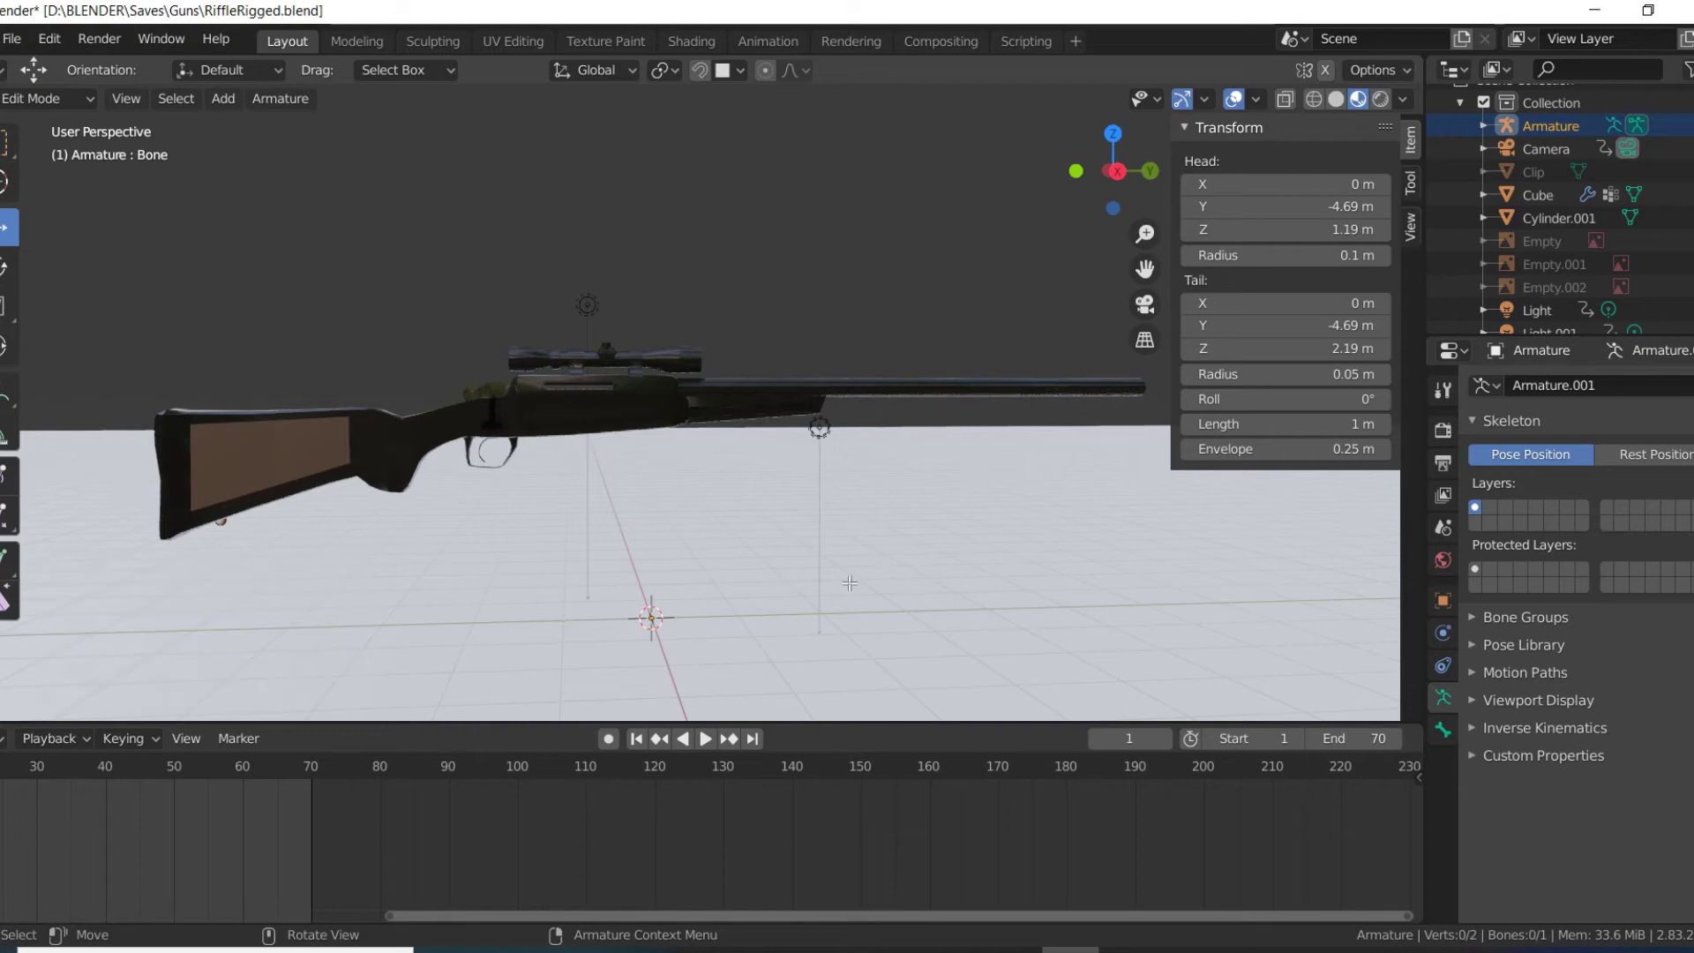
pyautogui.click(1443, 601)
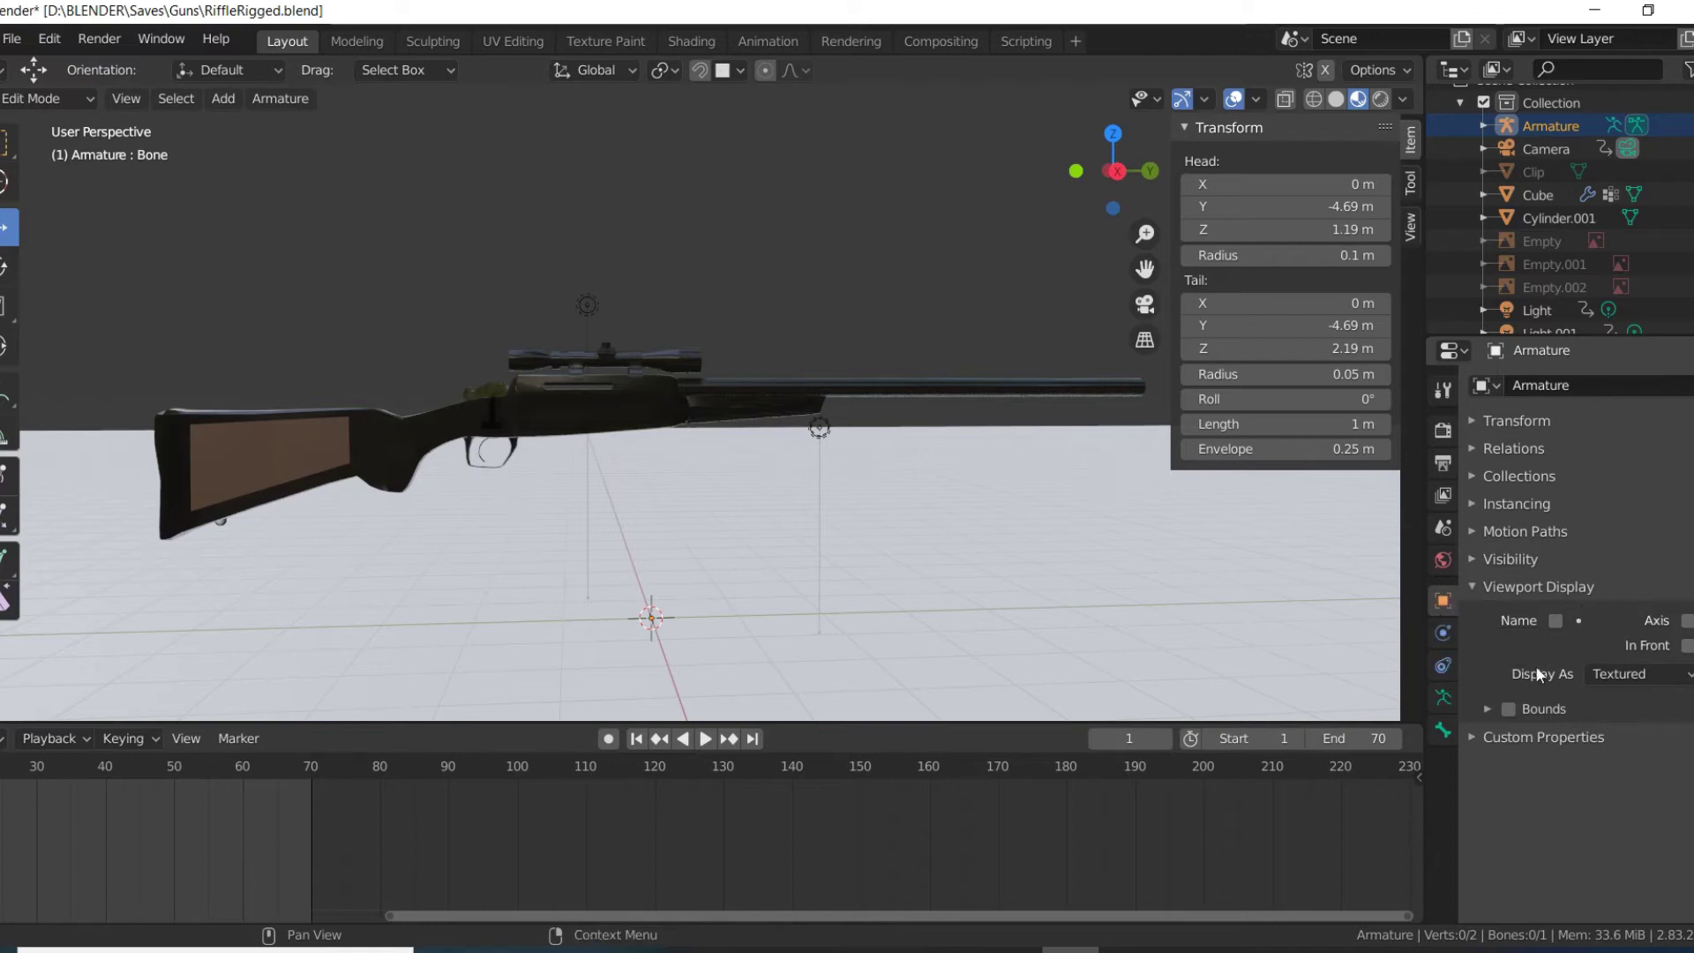
pyautogui.click(1472, 585)
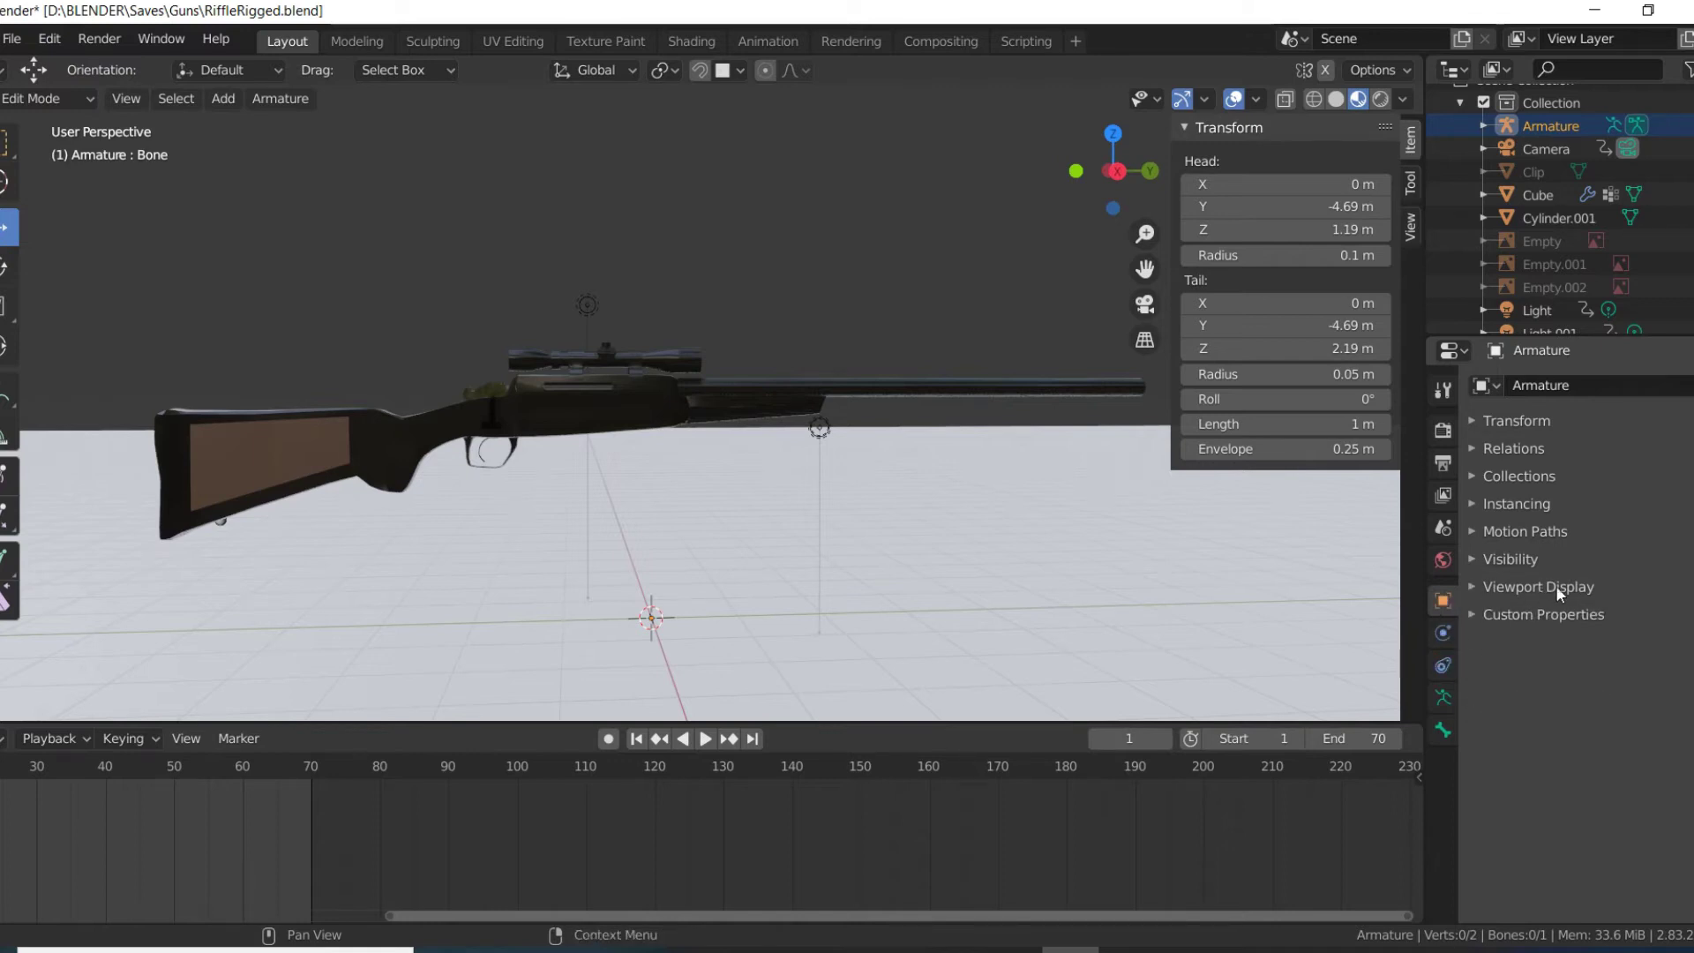
pyautogui.click(1473, 586)
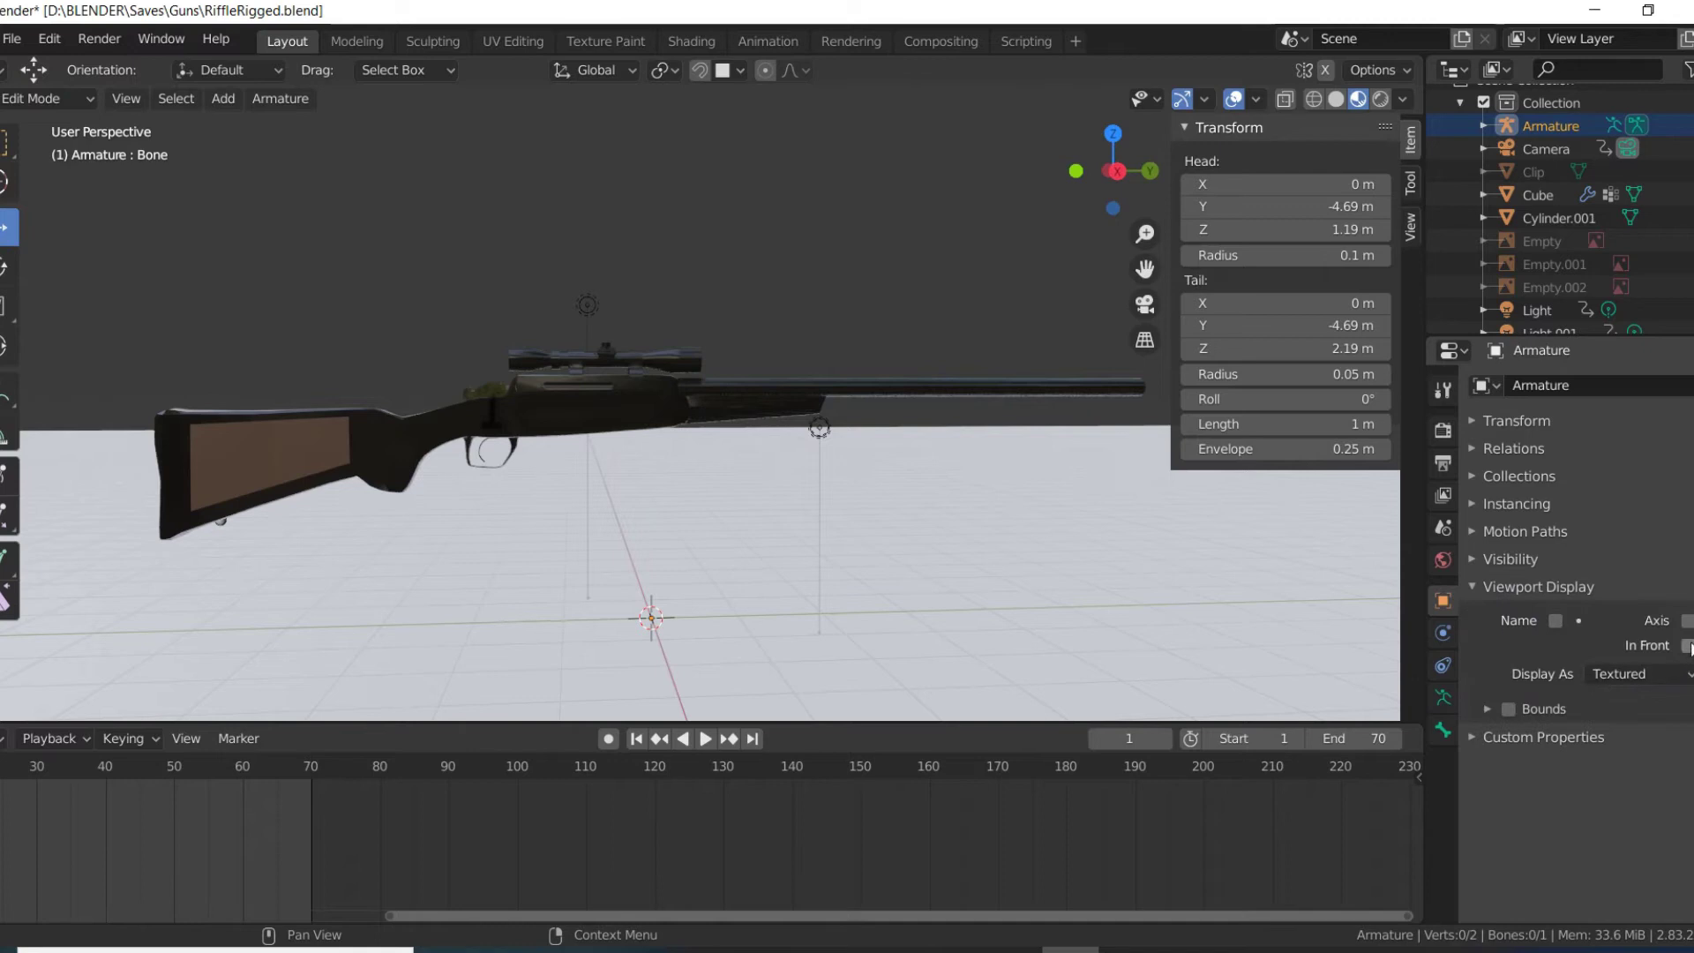
pyautogui.click(1687, 646)
pyautogui.click(1473, 585)
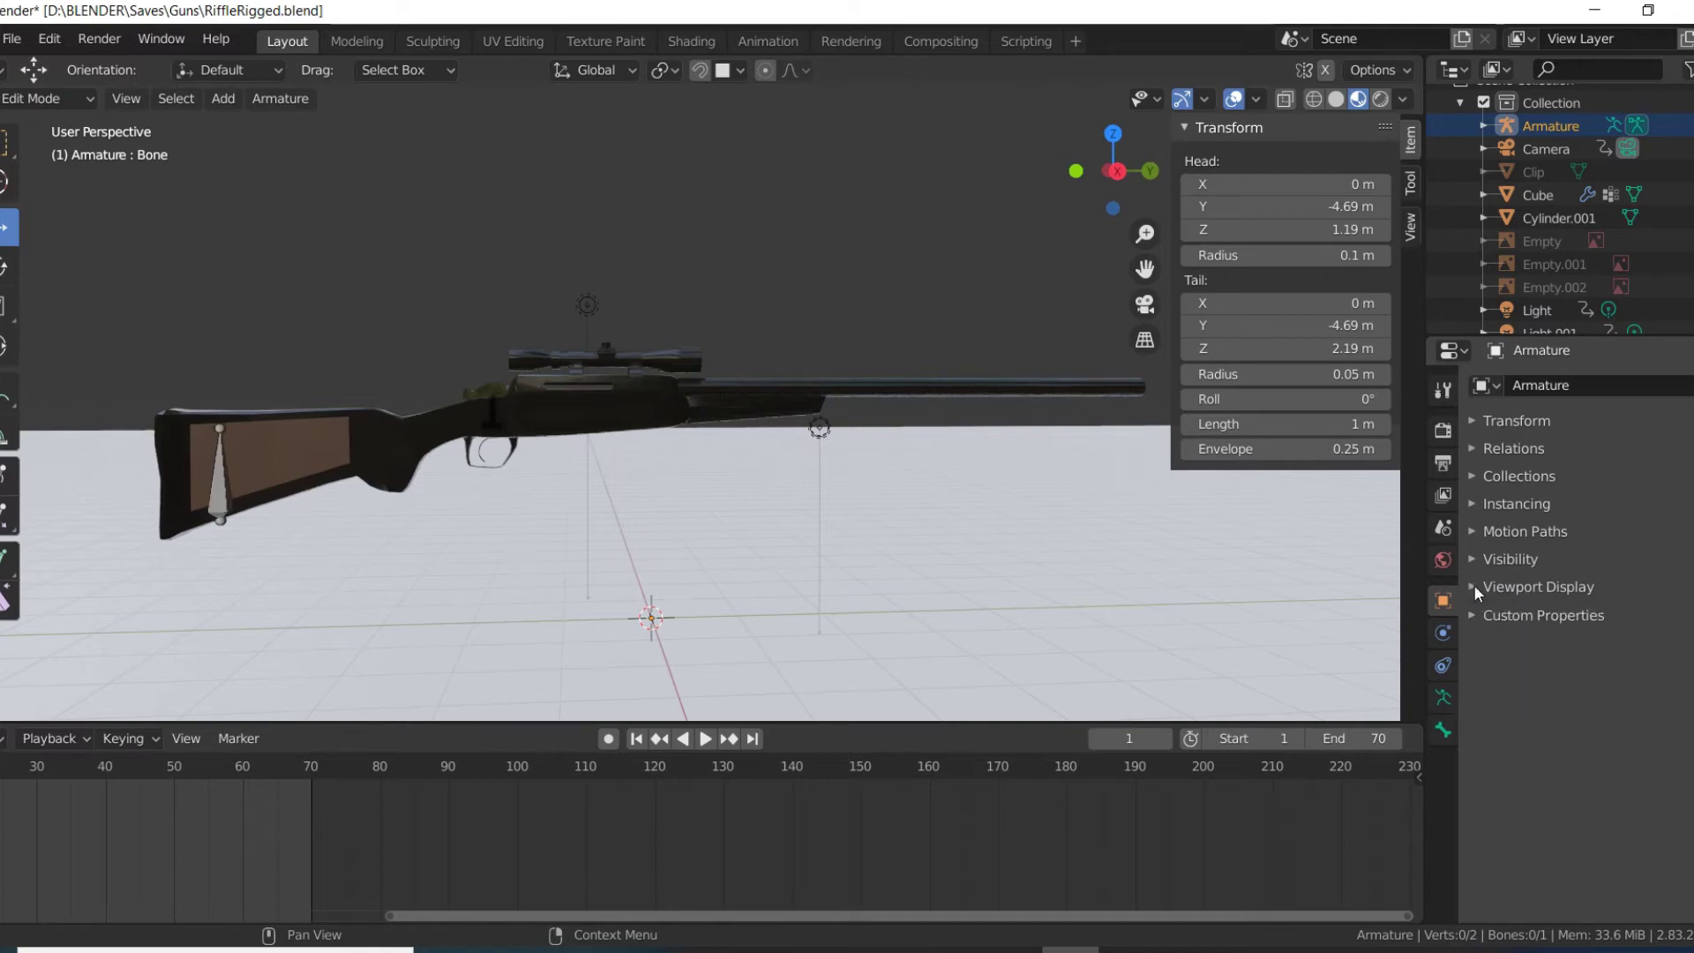
pyautogui.click(1473, 585)
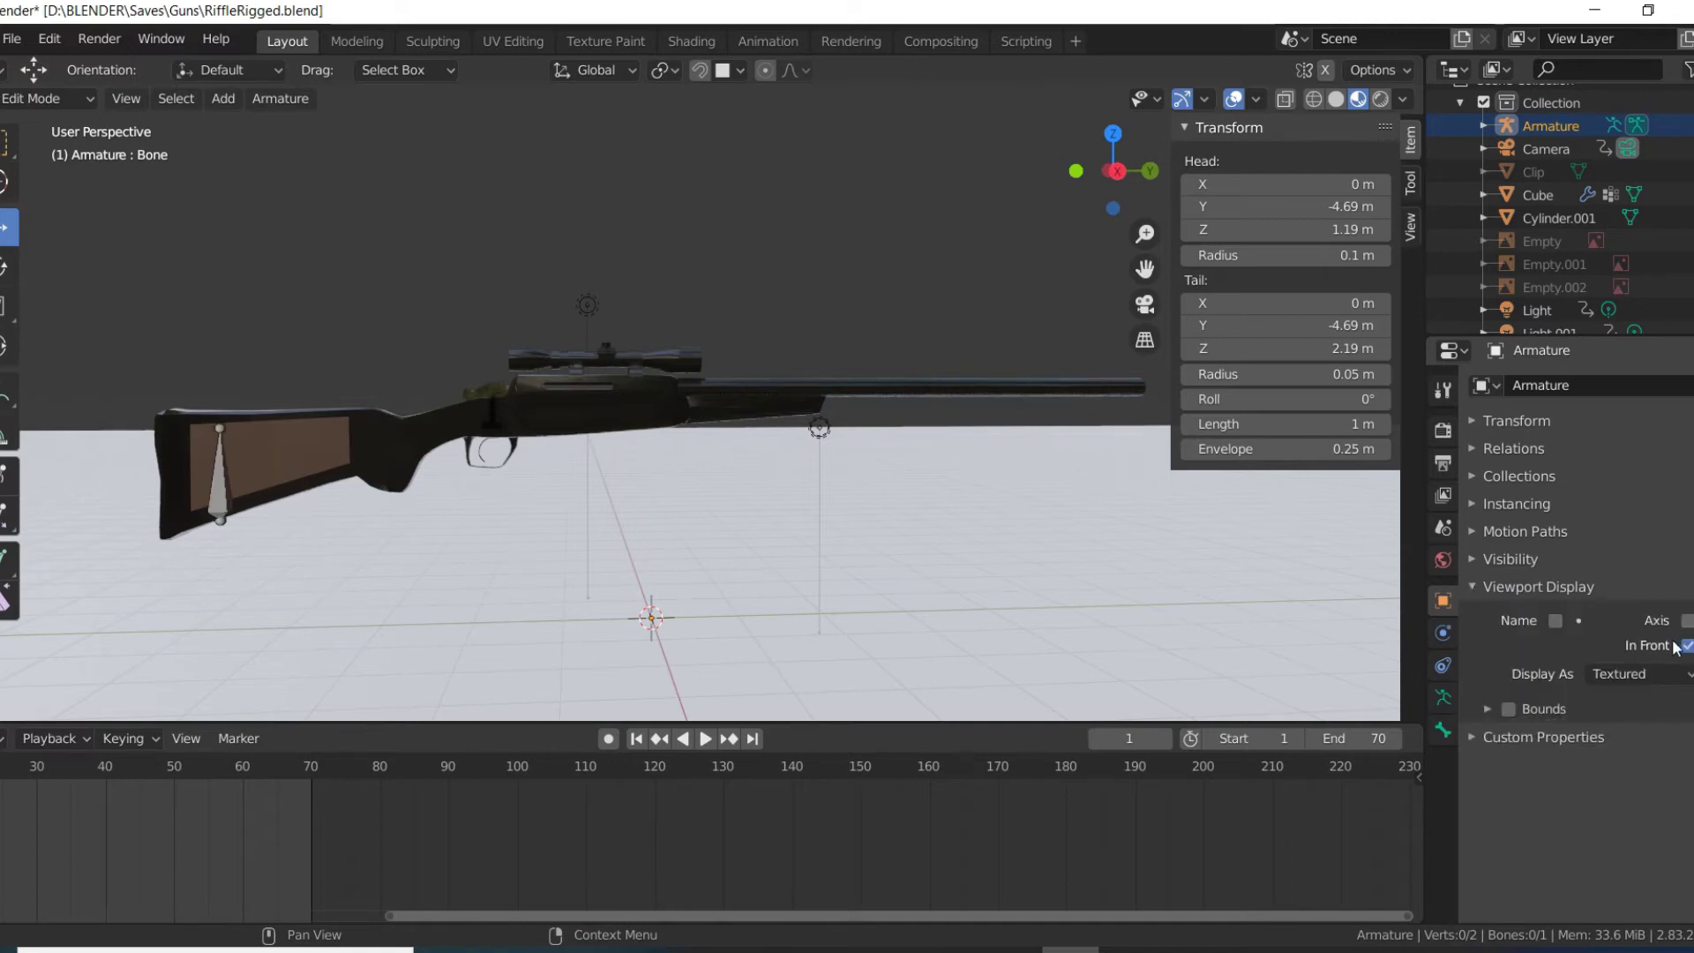
# - Position the bone's head and tail lengthwise in the stock, from Y -5.01 to -3.11 m
pyautogui.click(220, 428)
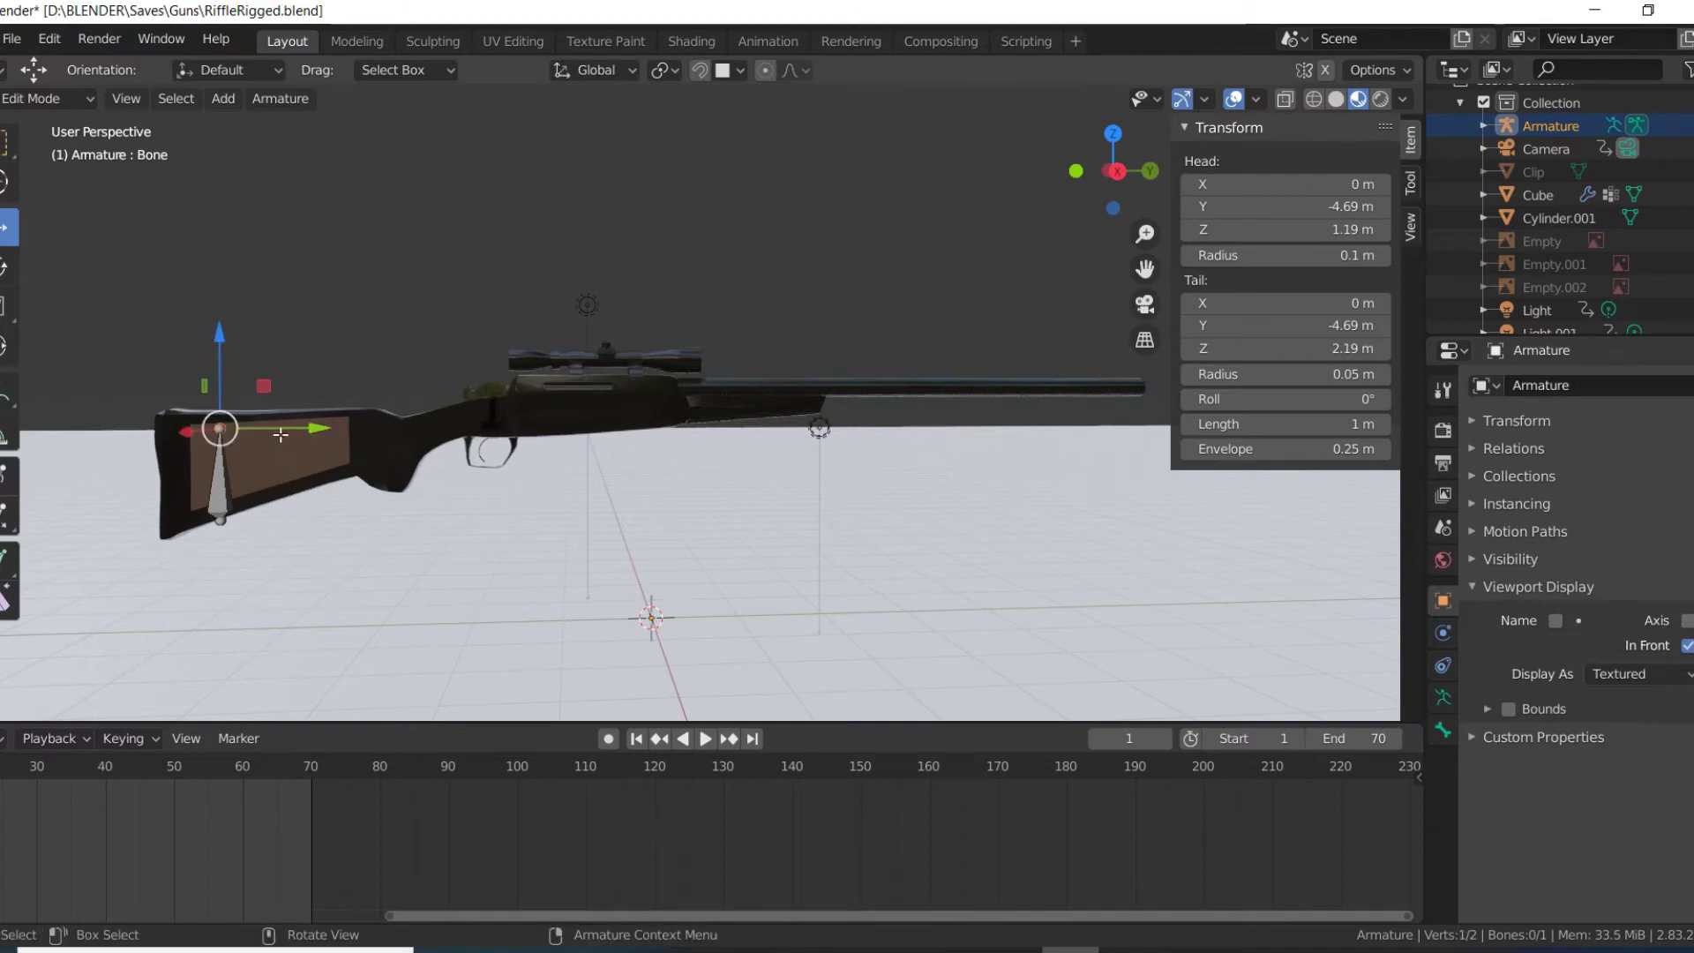
pyautogui.moveTo(265, 429); pyautogui.dragTo(379, 432)
pyautogui.moveTo(331, 349); pyautogui.dragTo(331, 362)
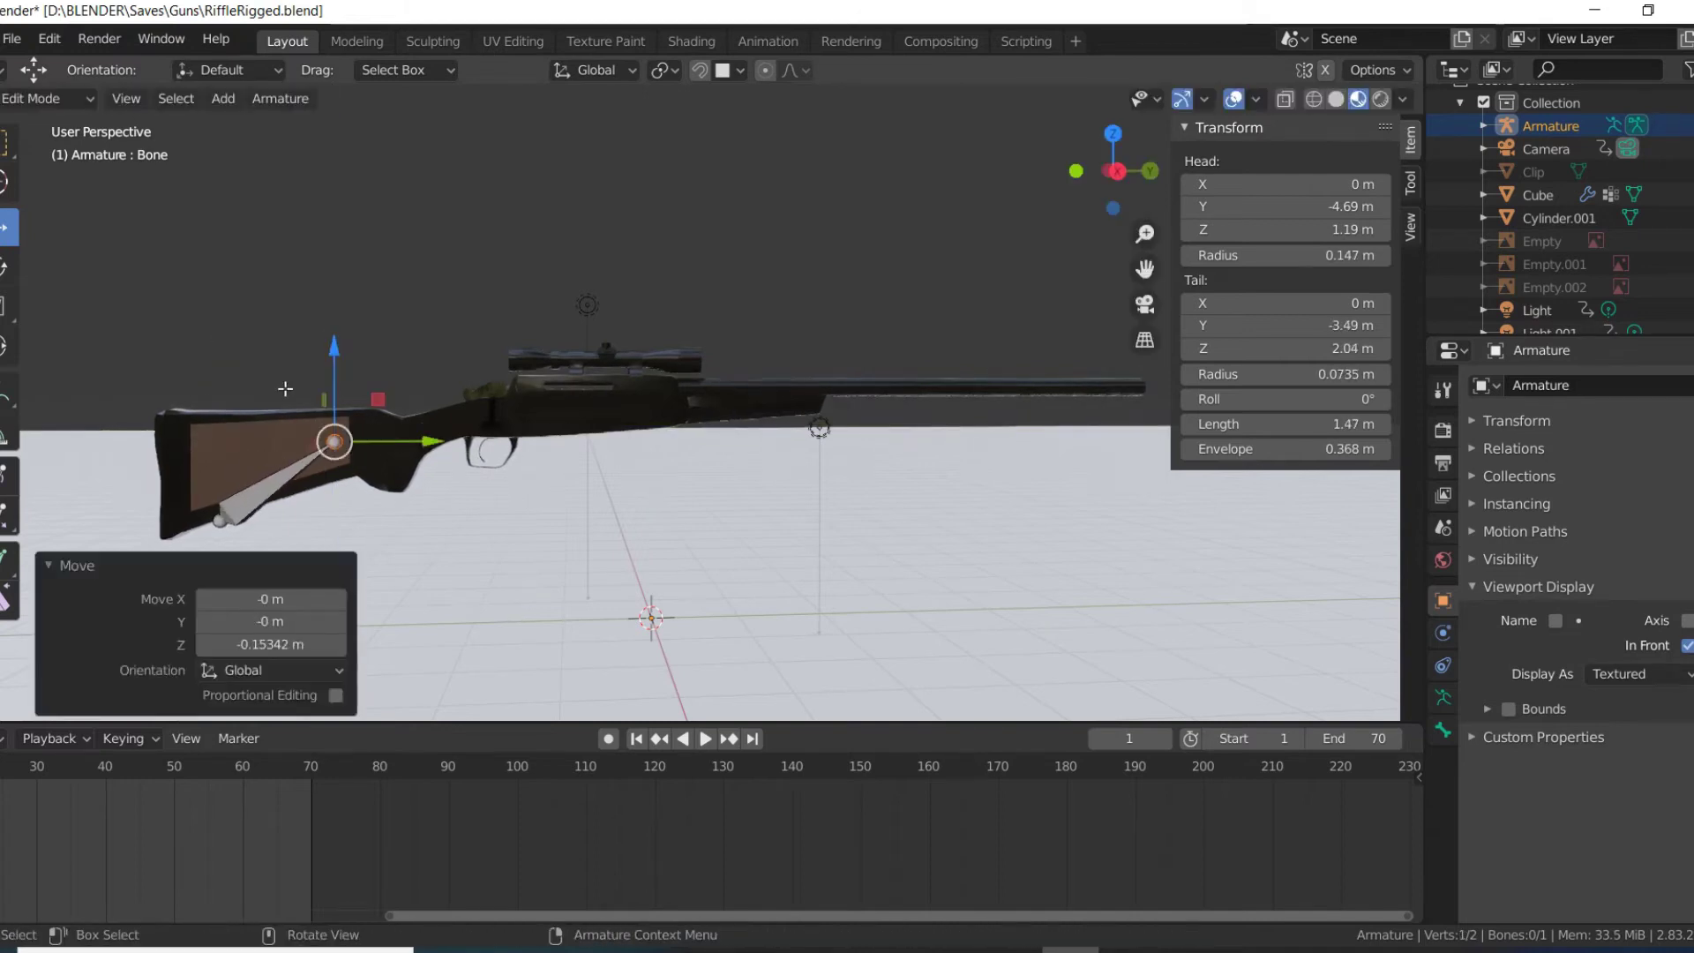
pyautogui.click(220, 519)
pyautogui.moveTo(220, 453); pyautogui.dragTo(219, 404)
pyautogui.click(220, 469)
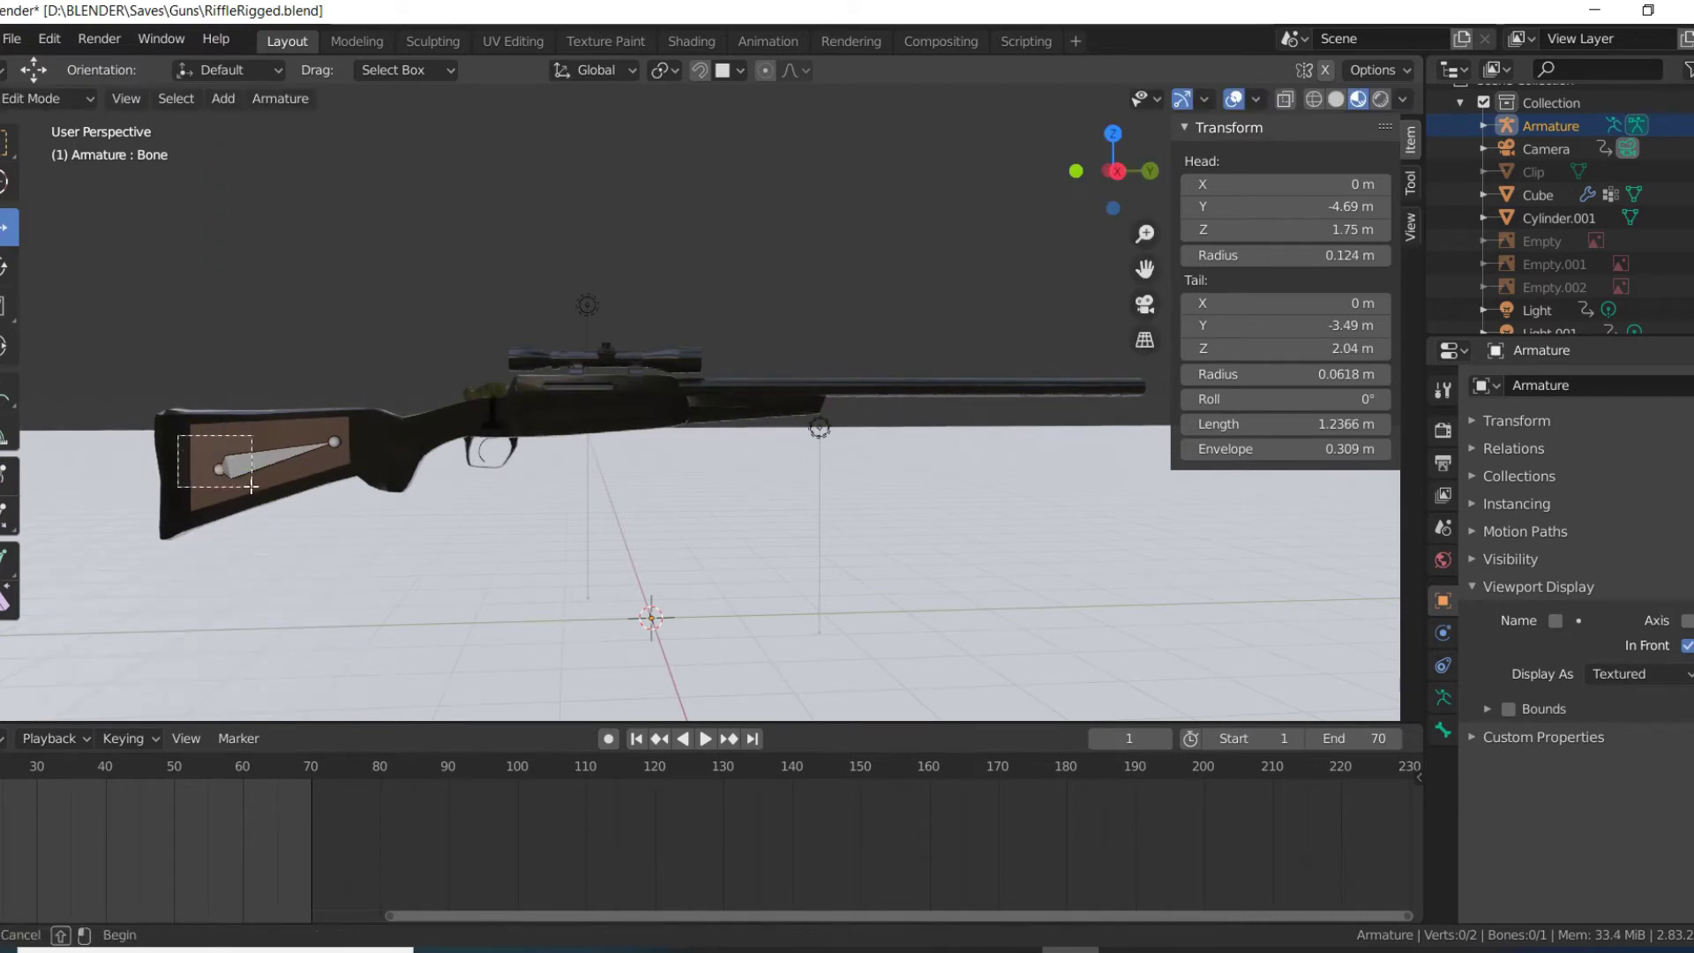
pyautogui.moveTo(307, 474); pyautogui.dragTo(267, 472)
pyautogui.moveTo(329, 410); pyautogui.dragTo(468, 441)
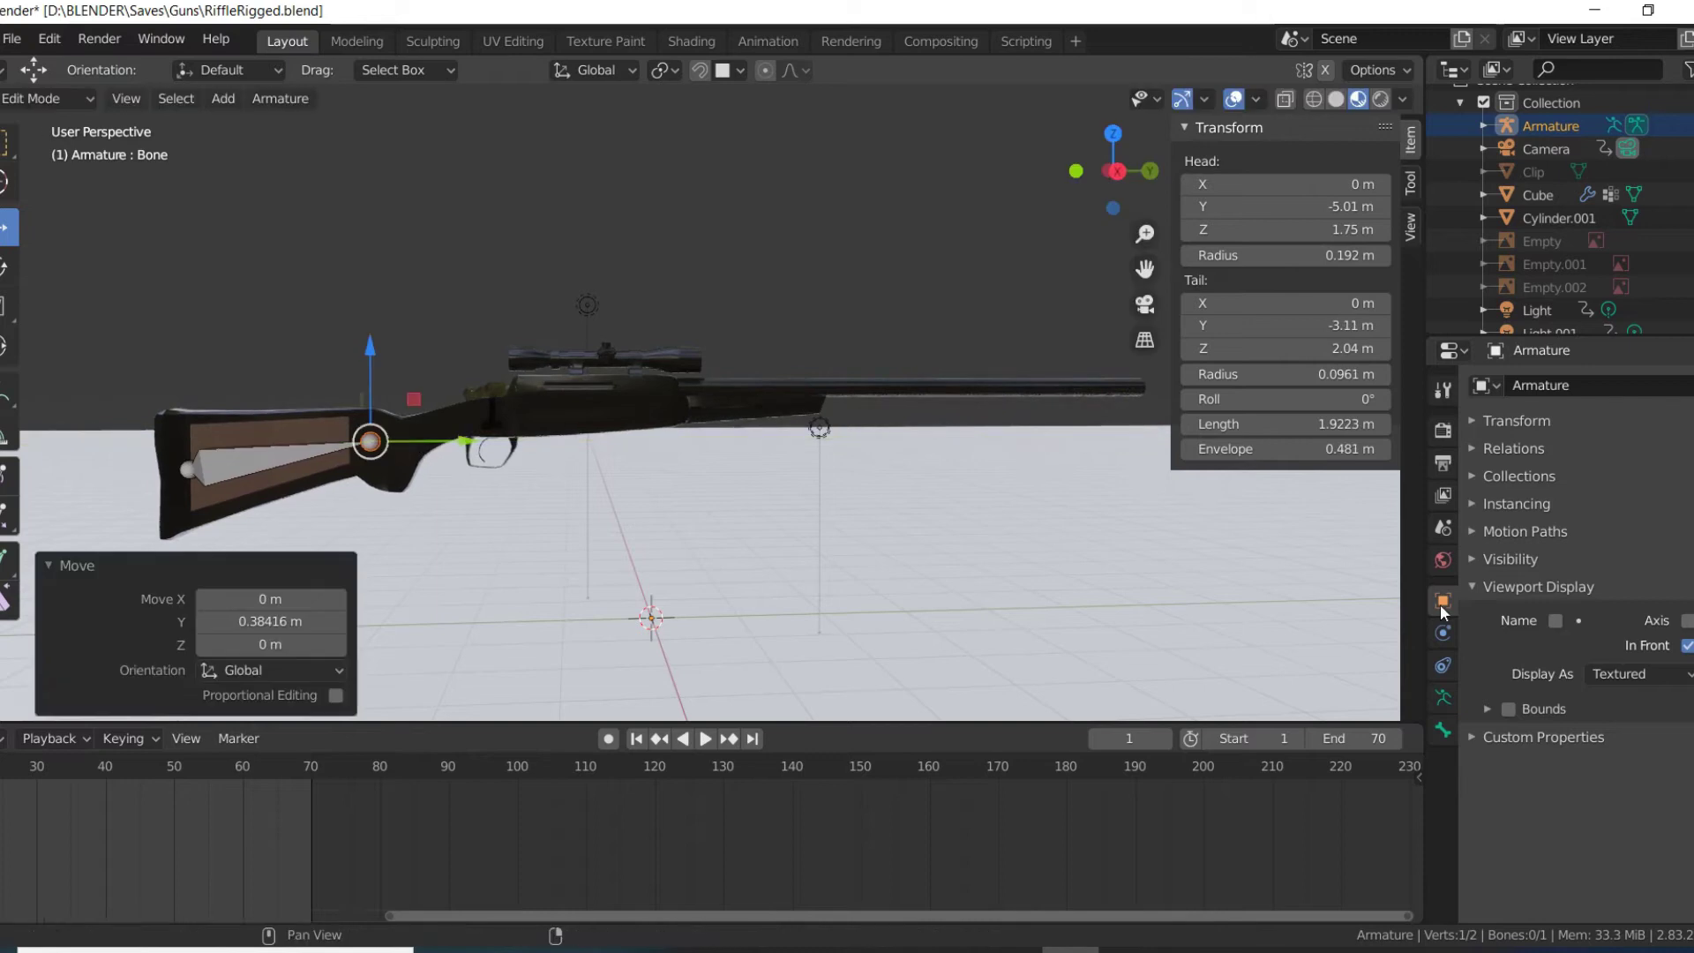
pyautogui.click(1511, 587)
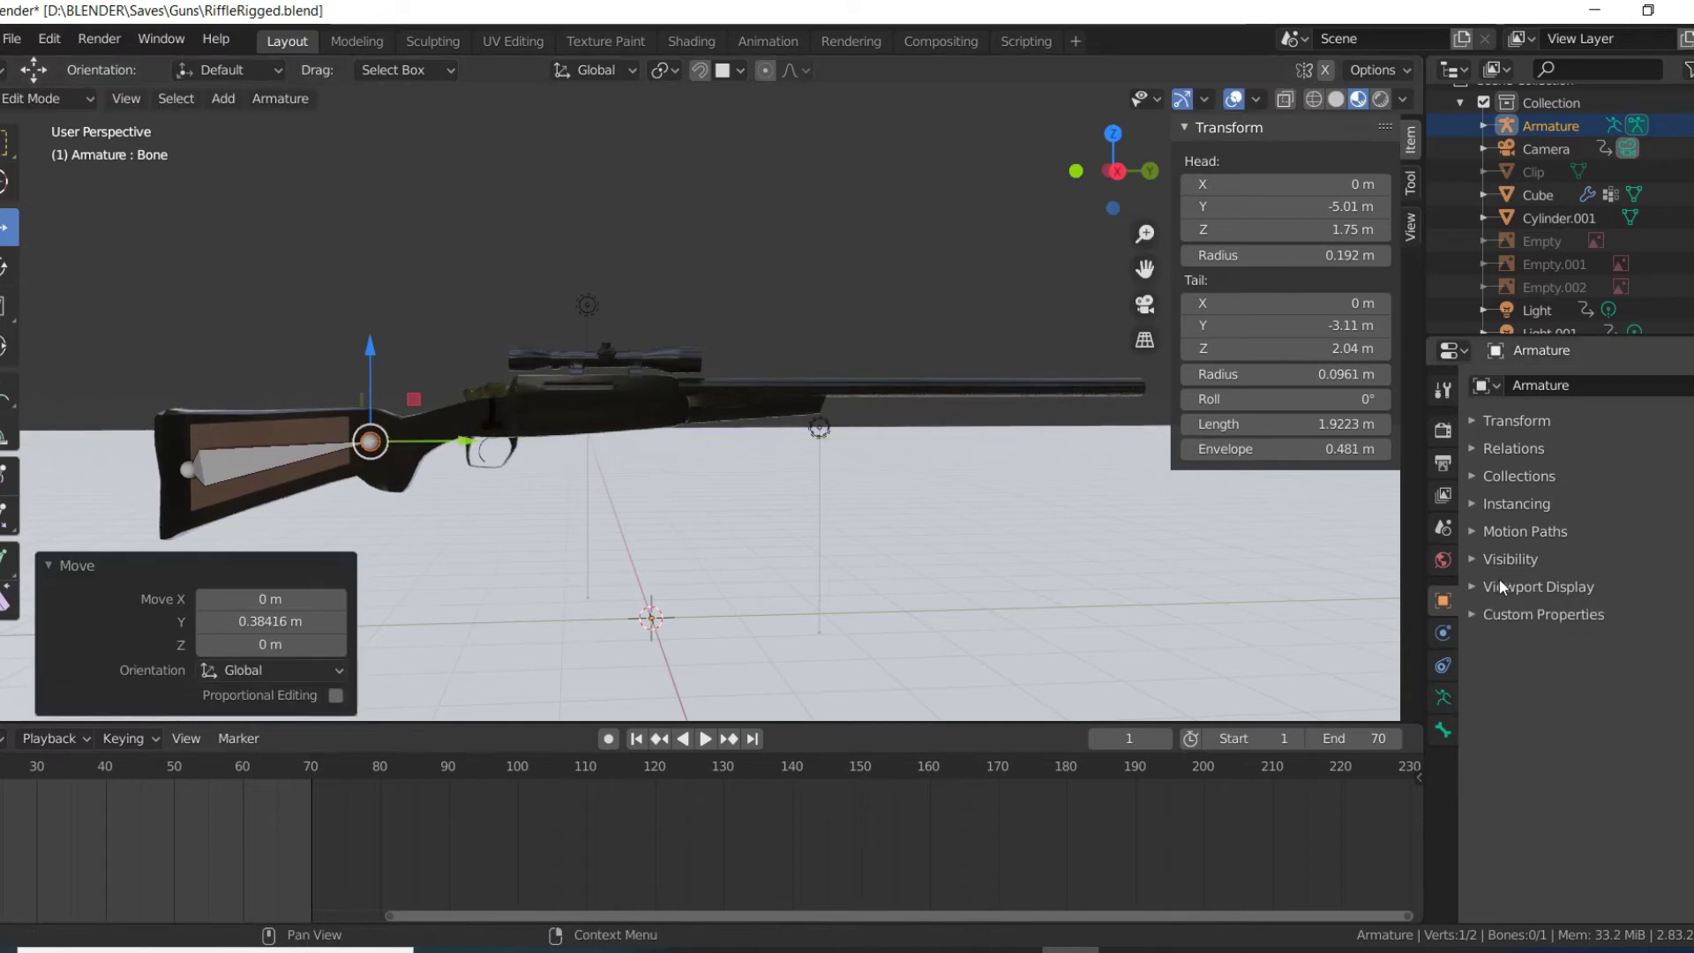
pyautogui.click(1549, 586)
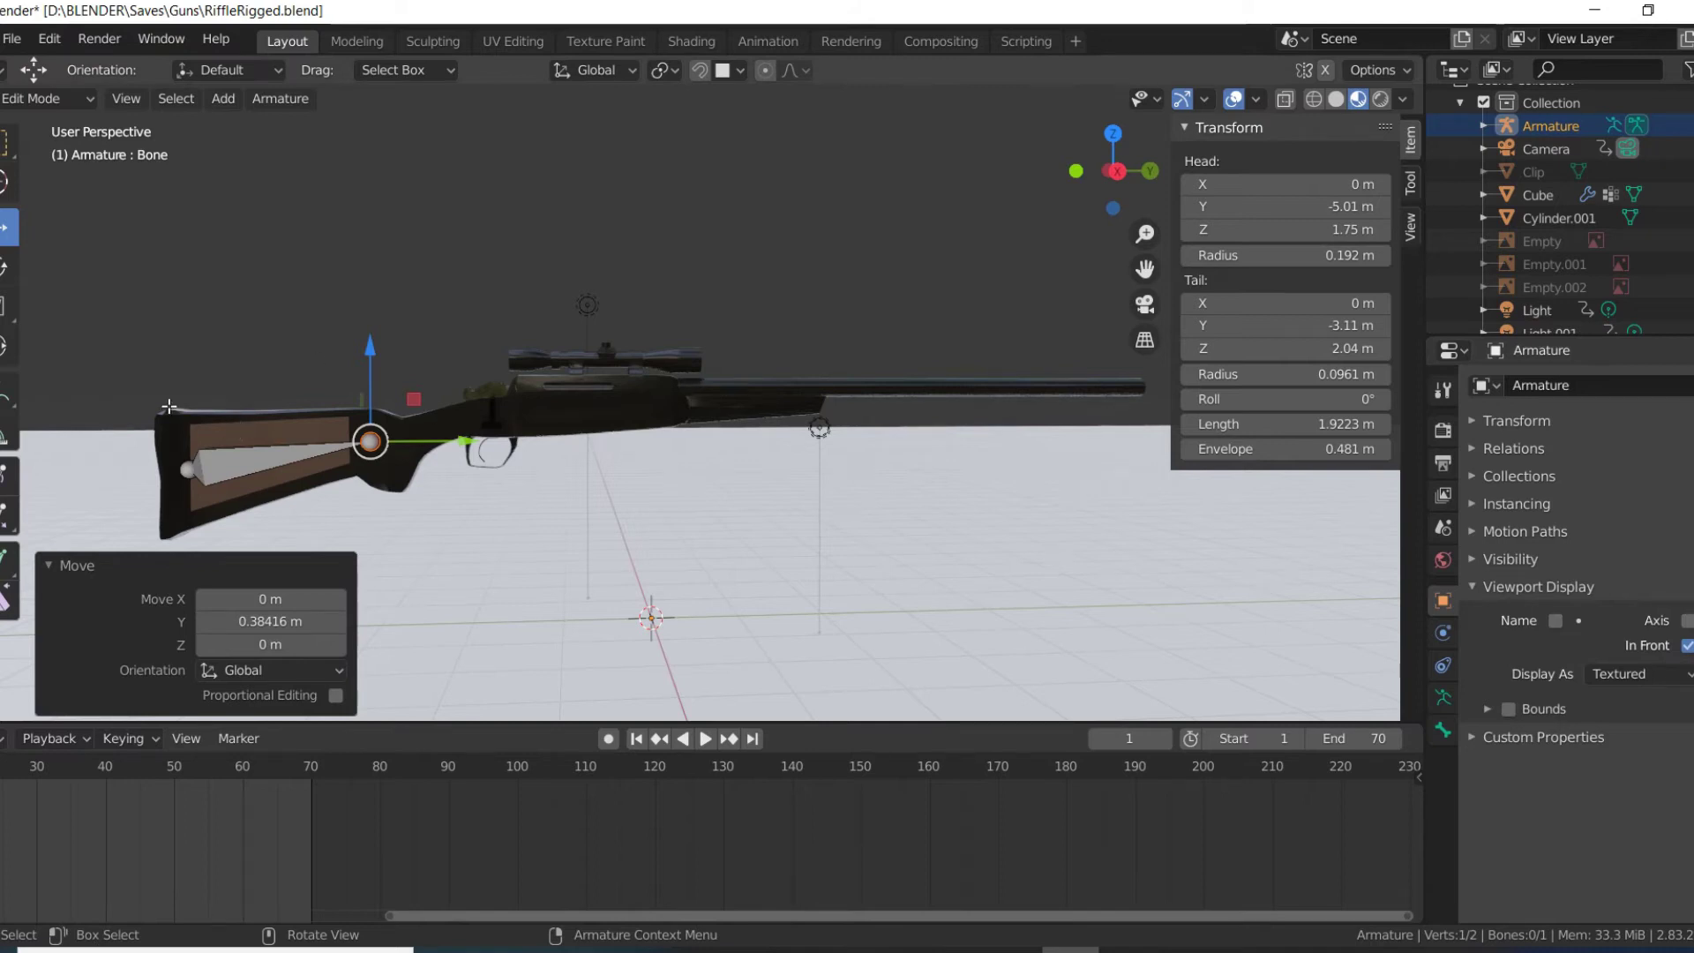
pyautogui.moveTo(173, 381); pyautogui.dragTo(427, 498)
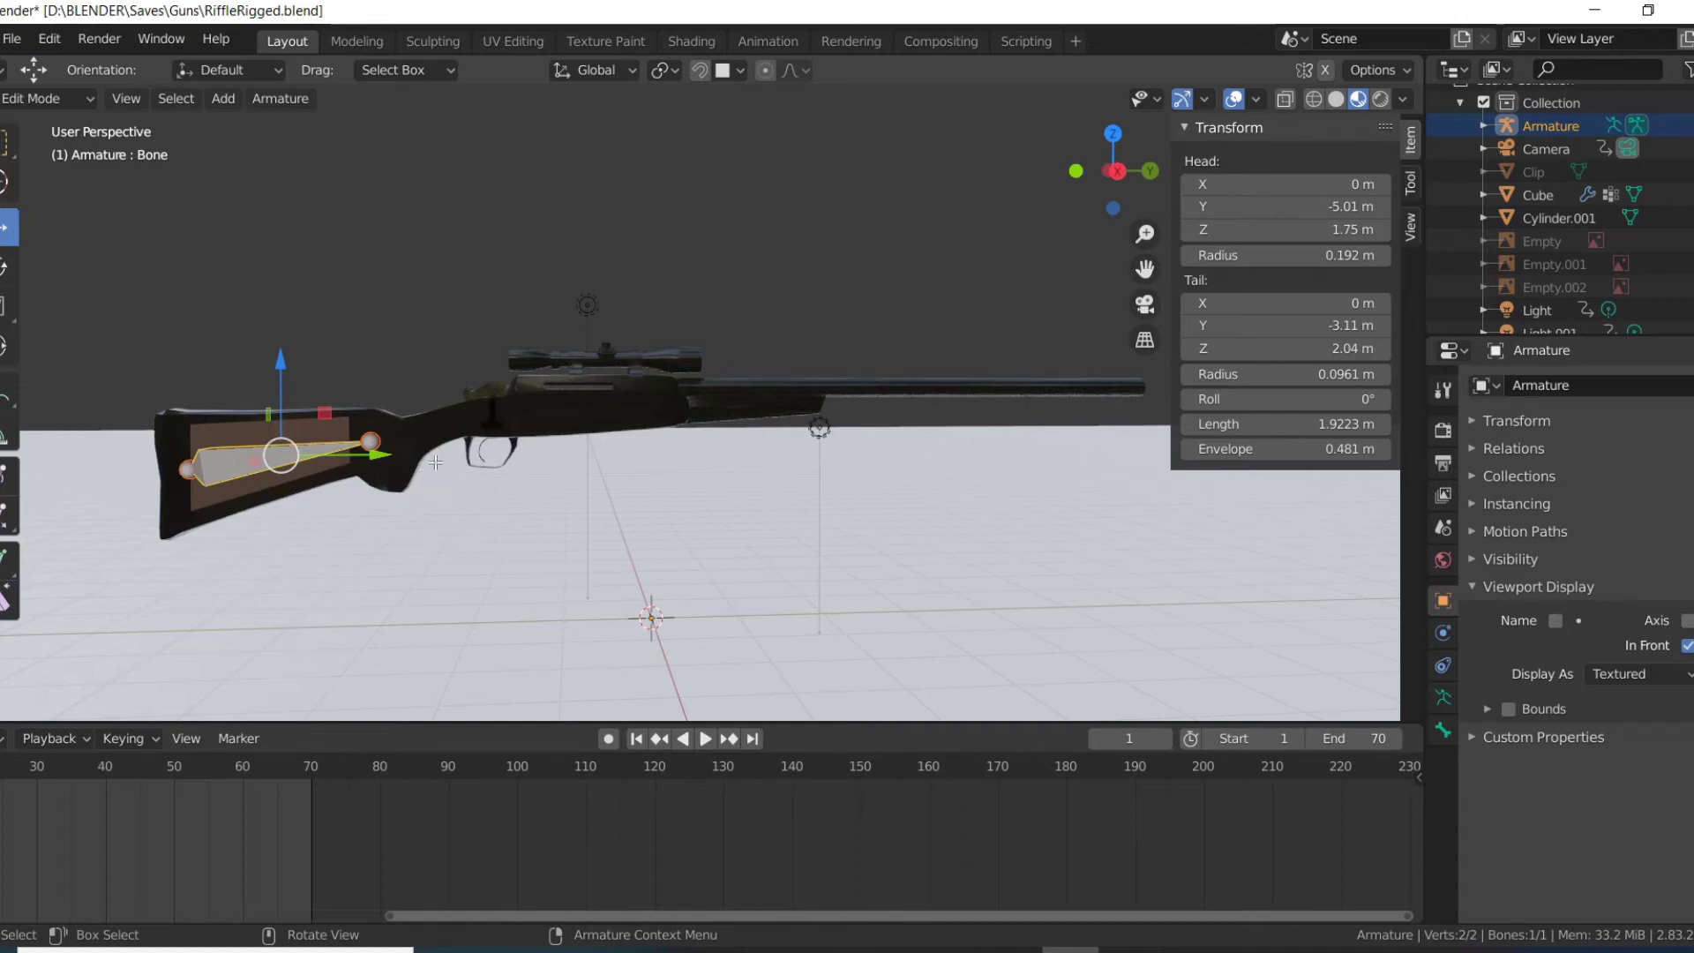
# - Duplicate the stock bone and place the copy along the receiver below the scope
pyautogui.press('shift')
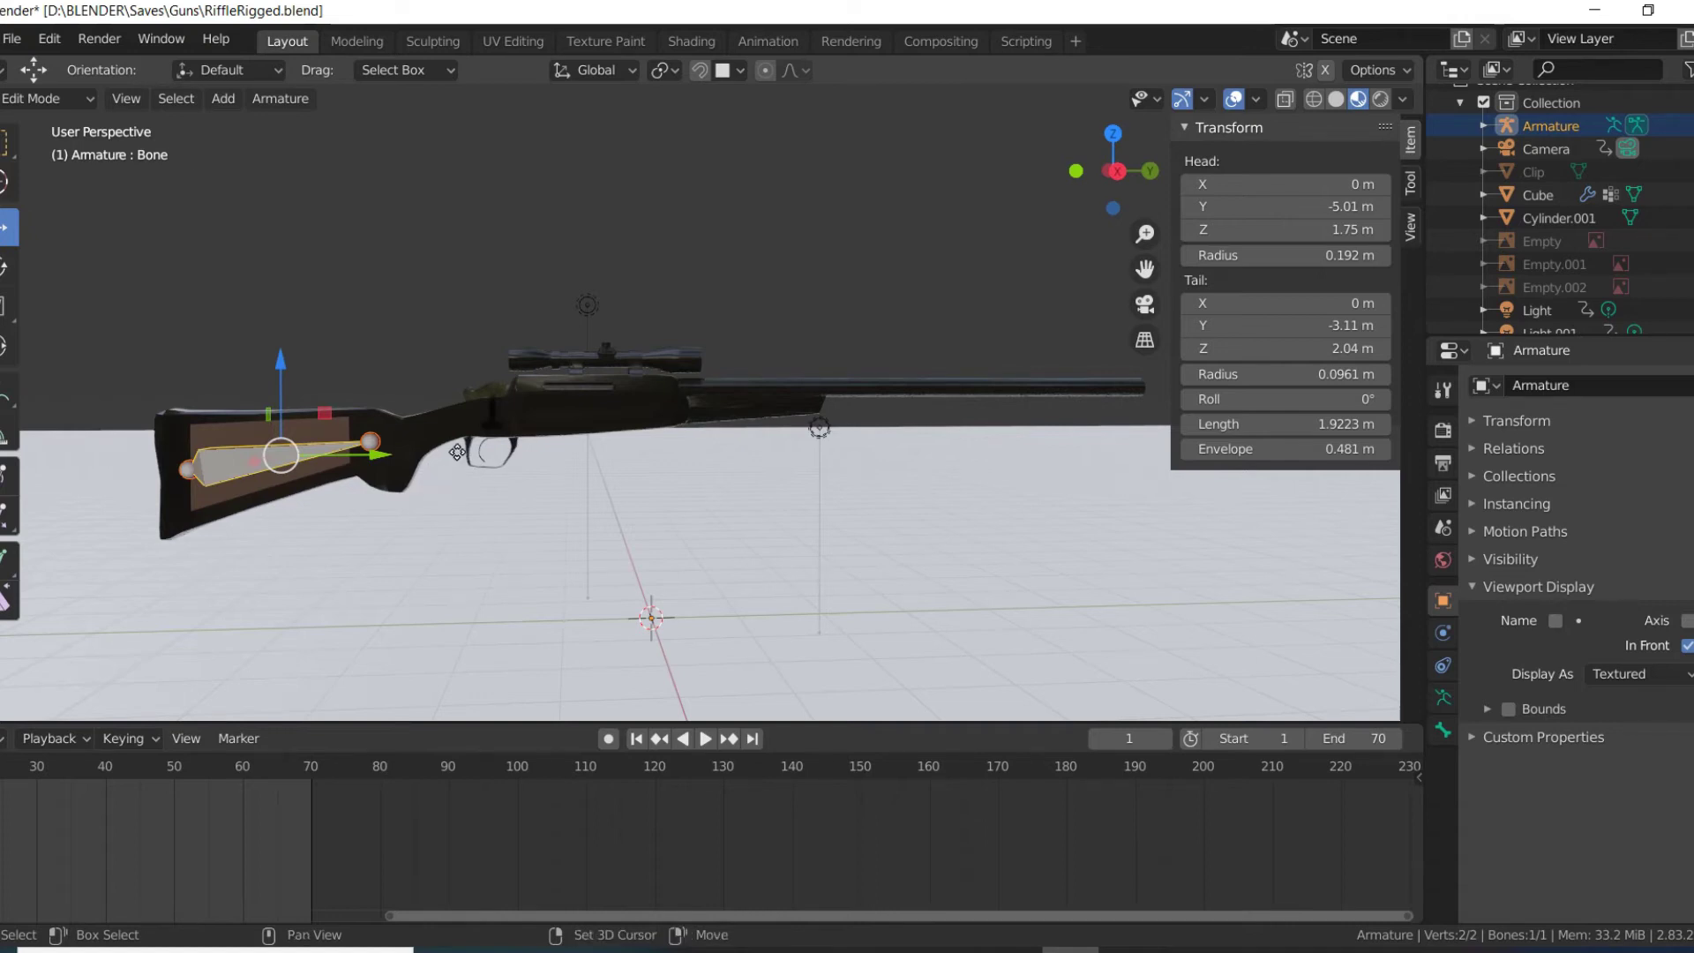
pyautogui.hotkey('shift', 'd')
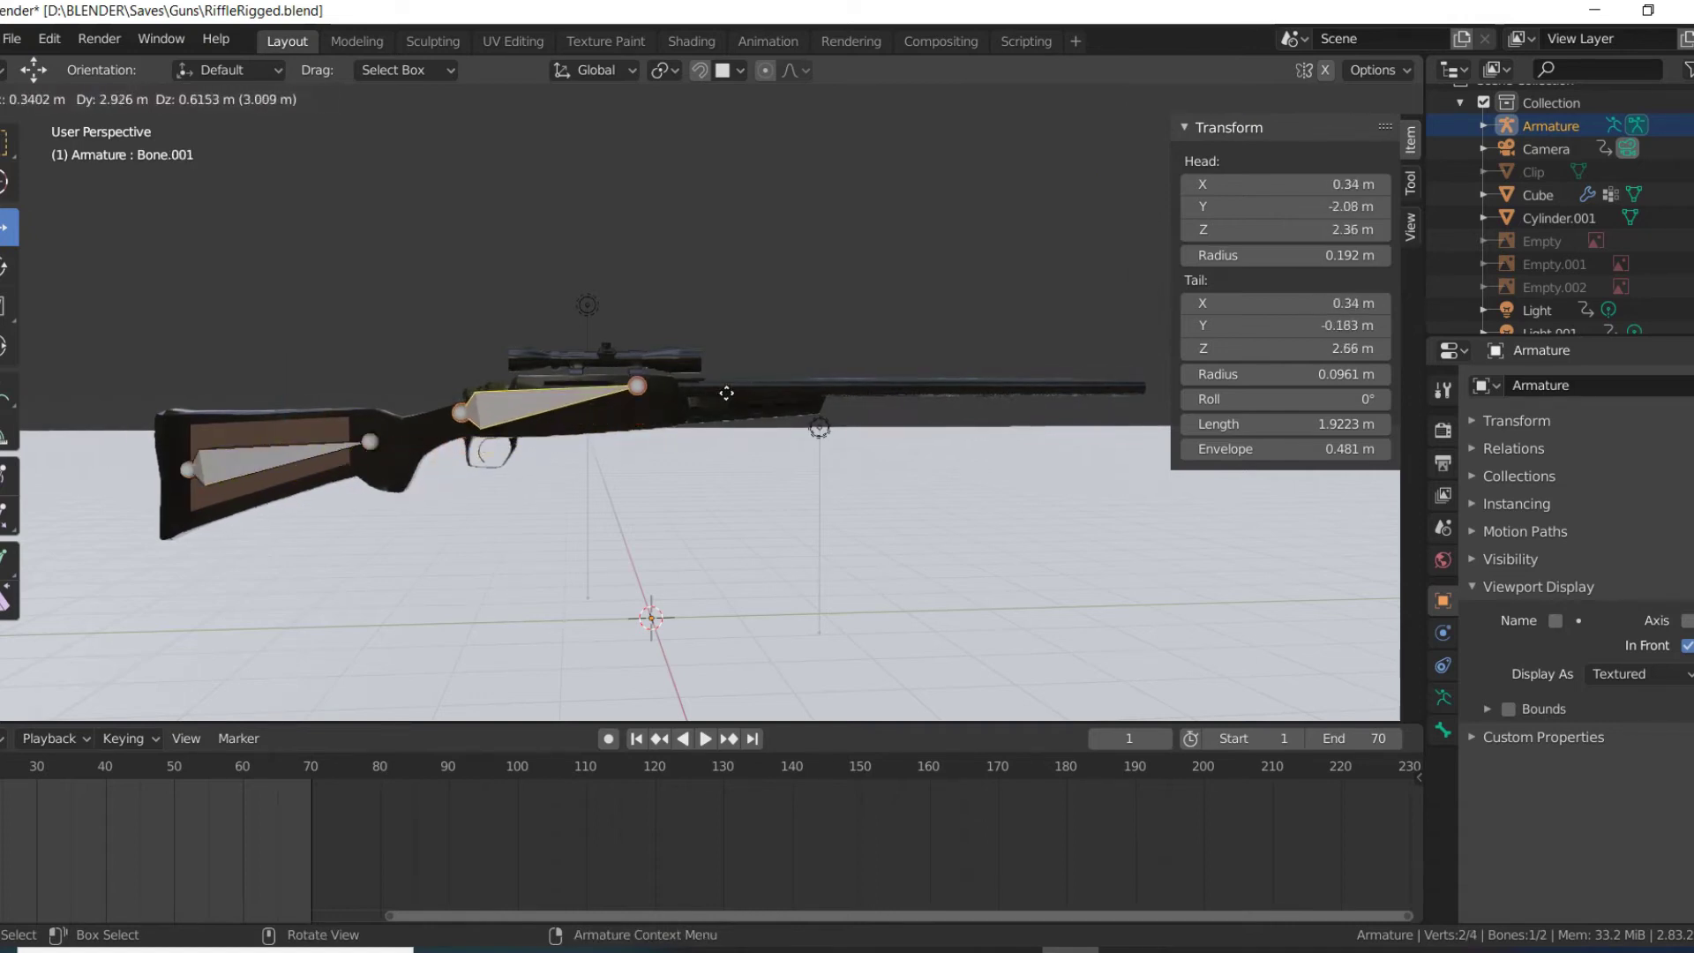
pyautogui.click(726, 386)
pyautogui.click(611, 370)
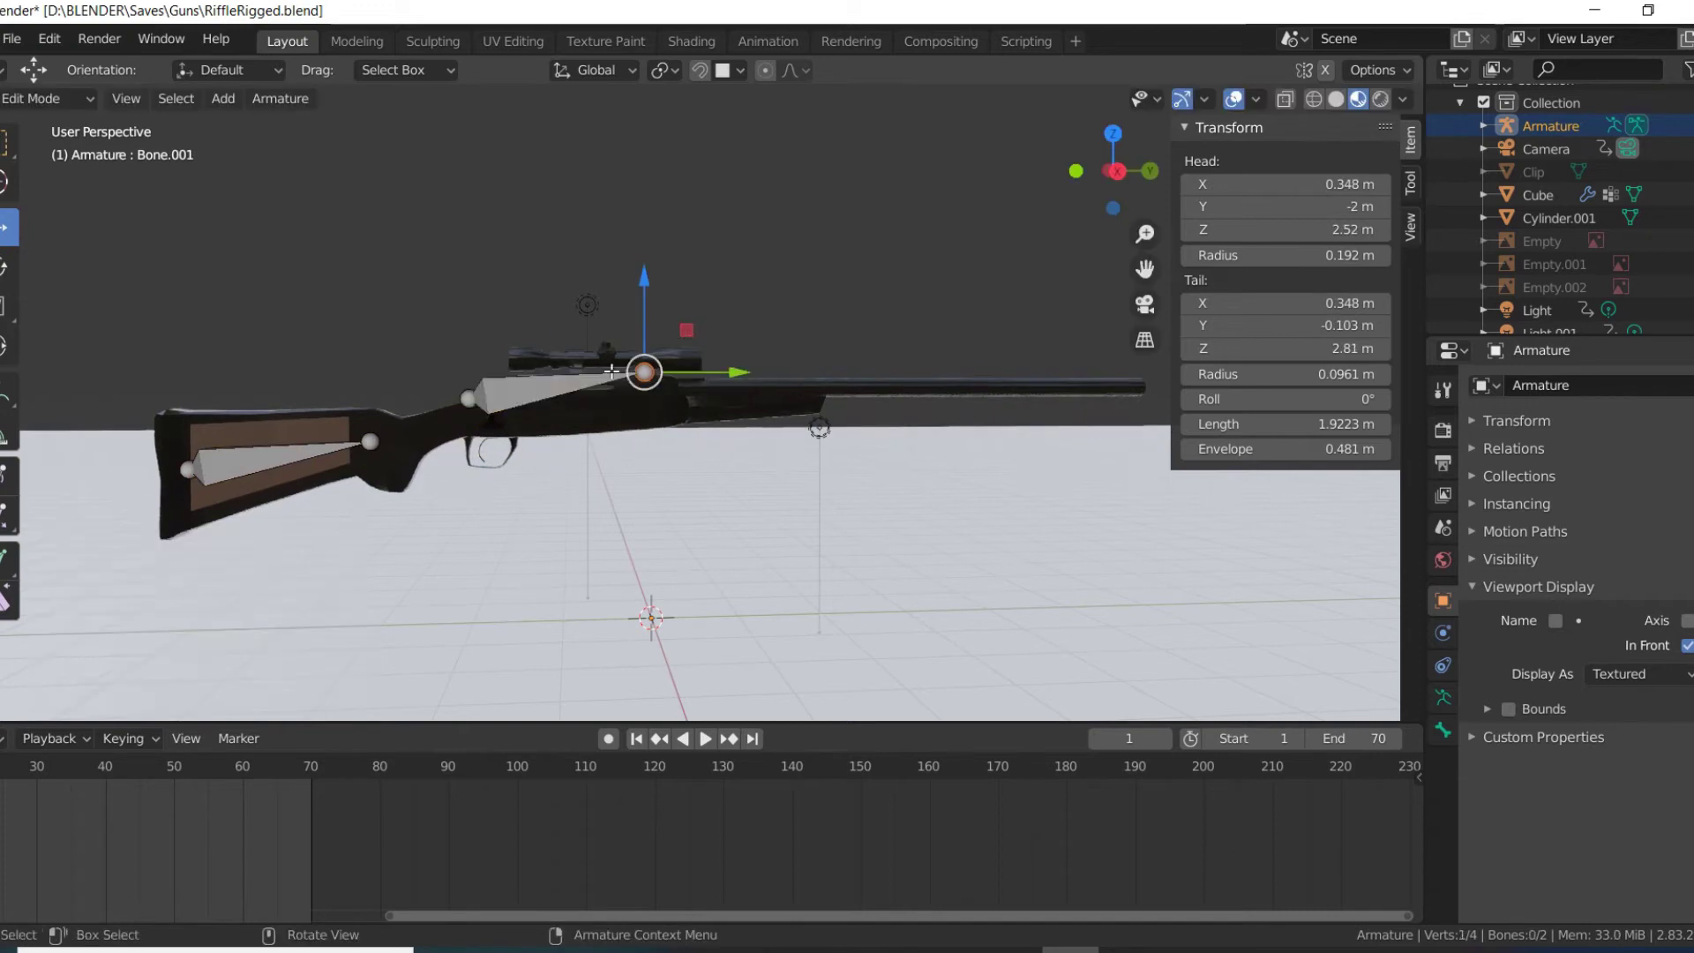
pyautogui.moveTo(652, 289); pyautogui.dragTo(653, 310)
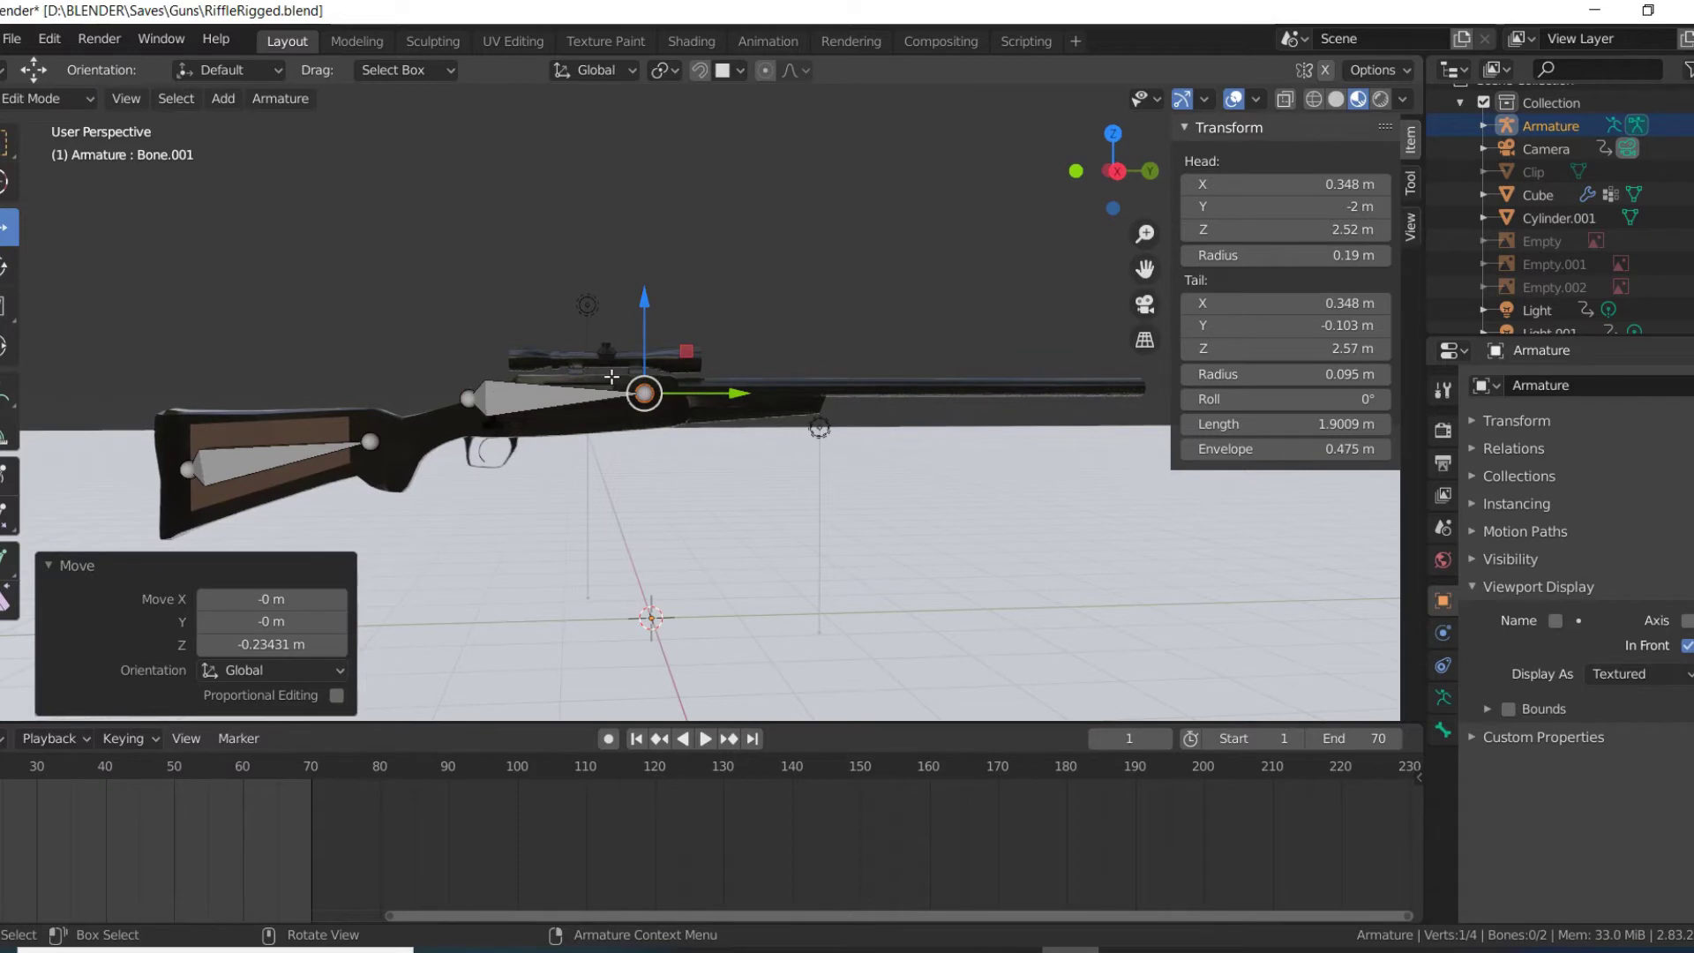
# - Center the duplicate bone across the rifle's width in top view
pyautogui.press('KP_7')
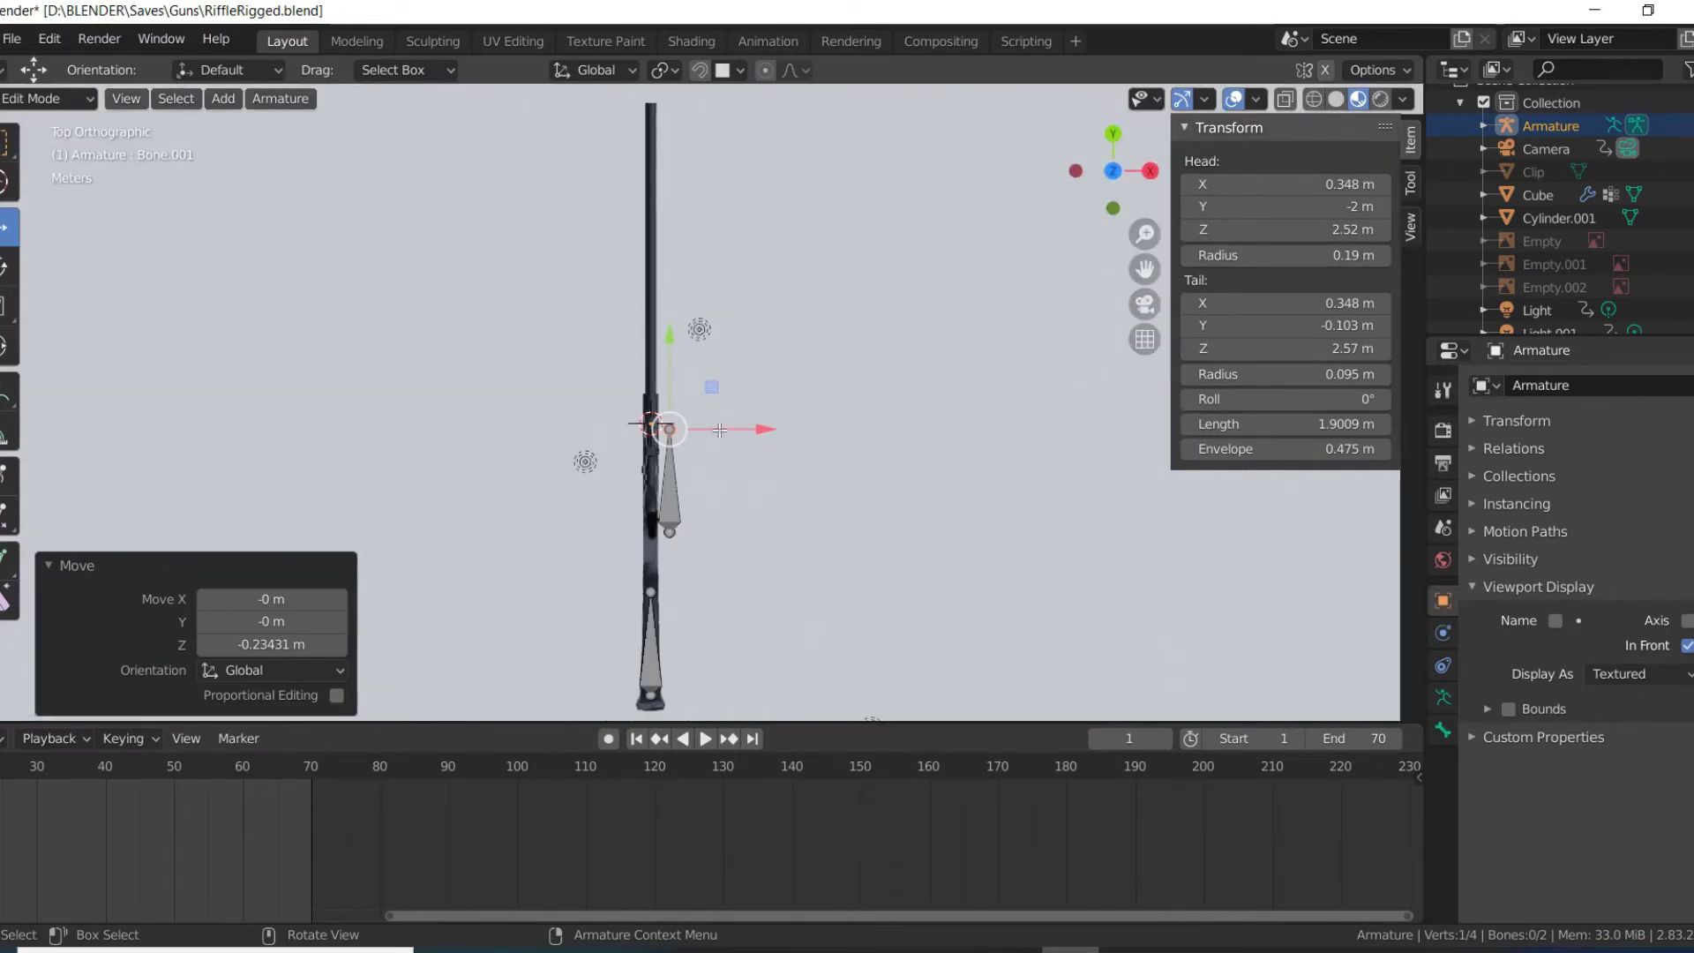
pyautogui.click(649, 397)
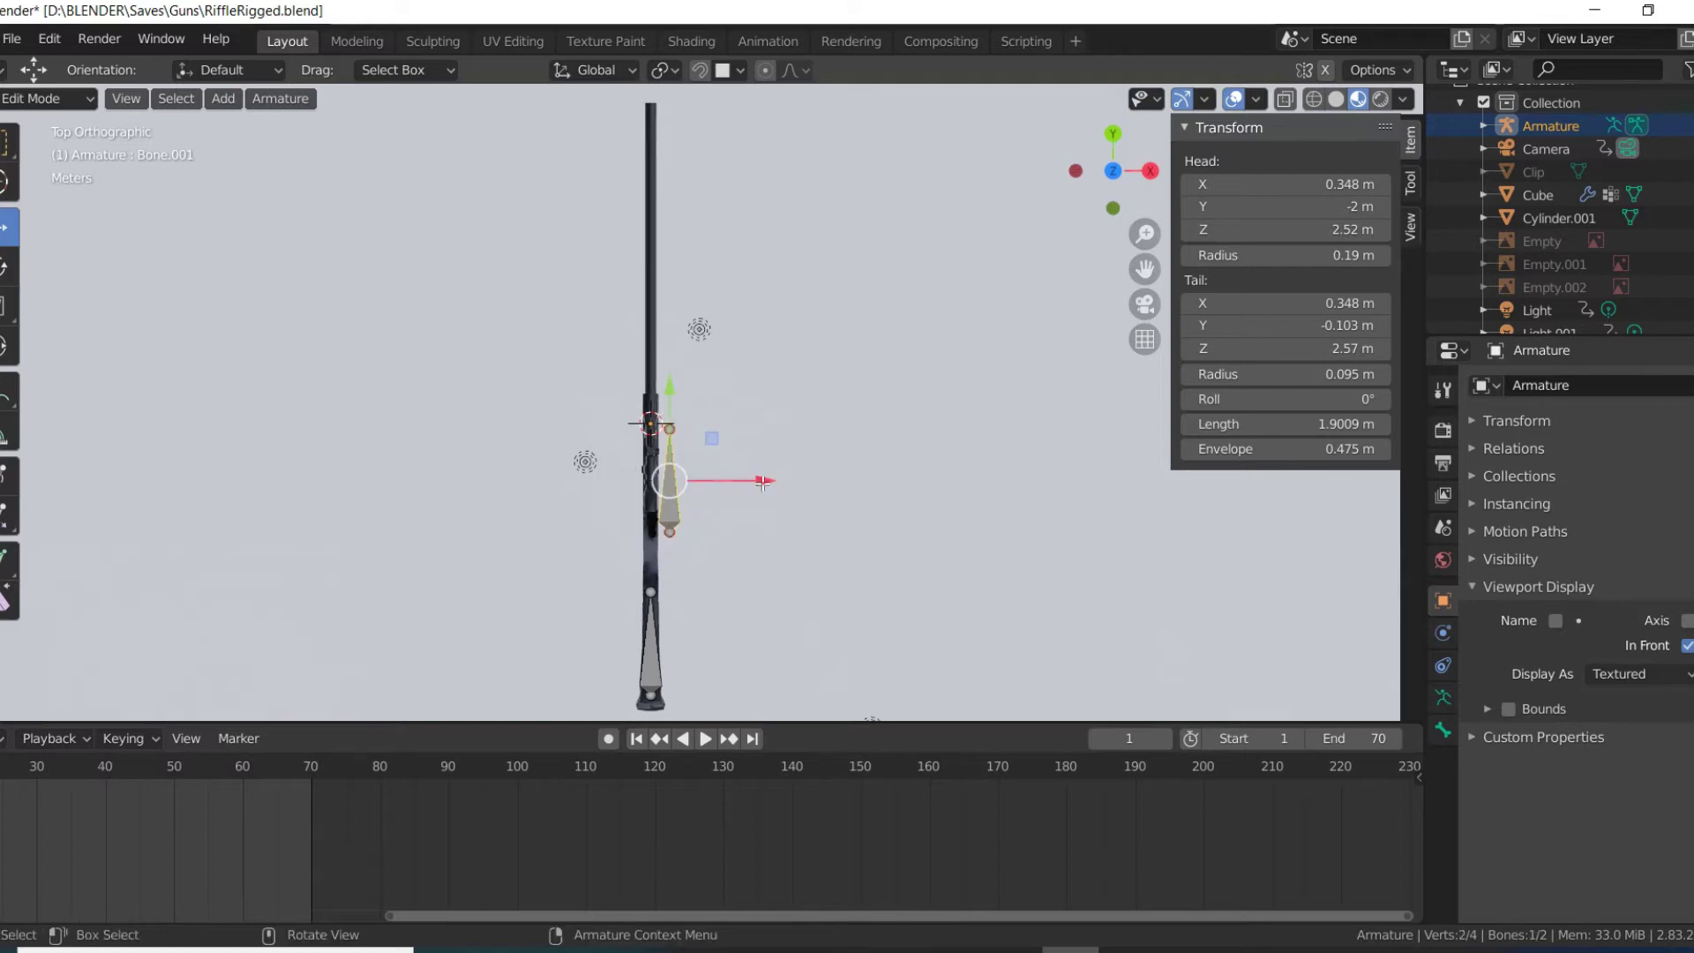
pyautogui.moveTo(758, 481); pyautogui.dragTo(738, 487)
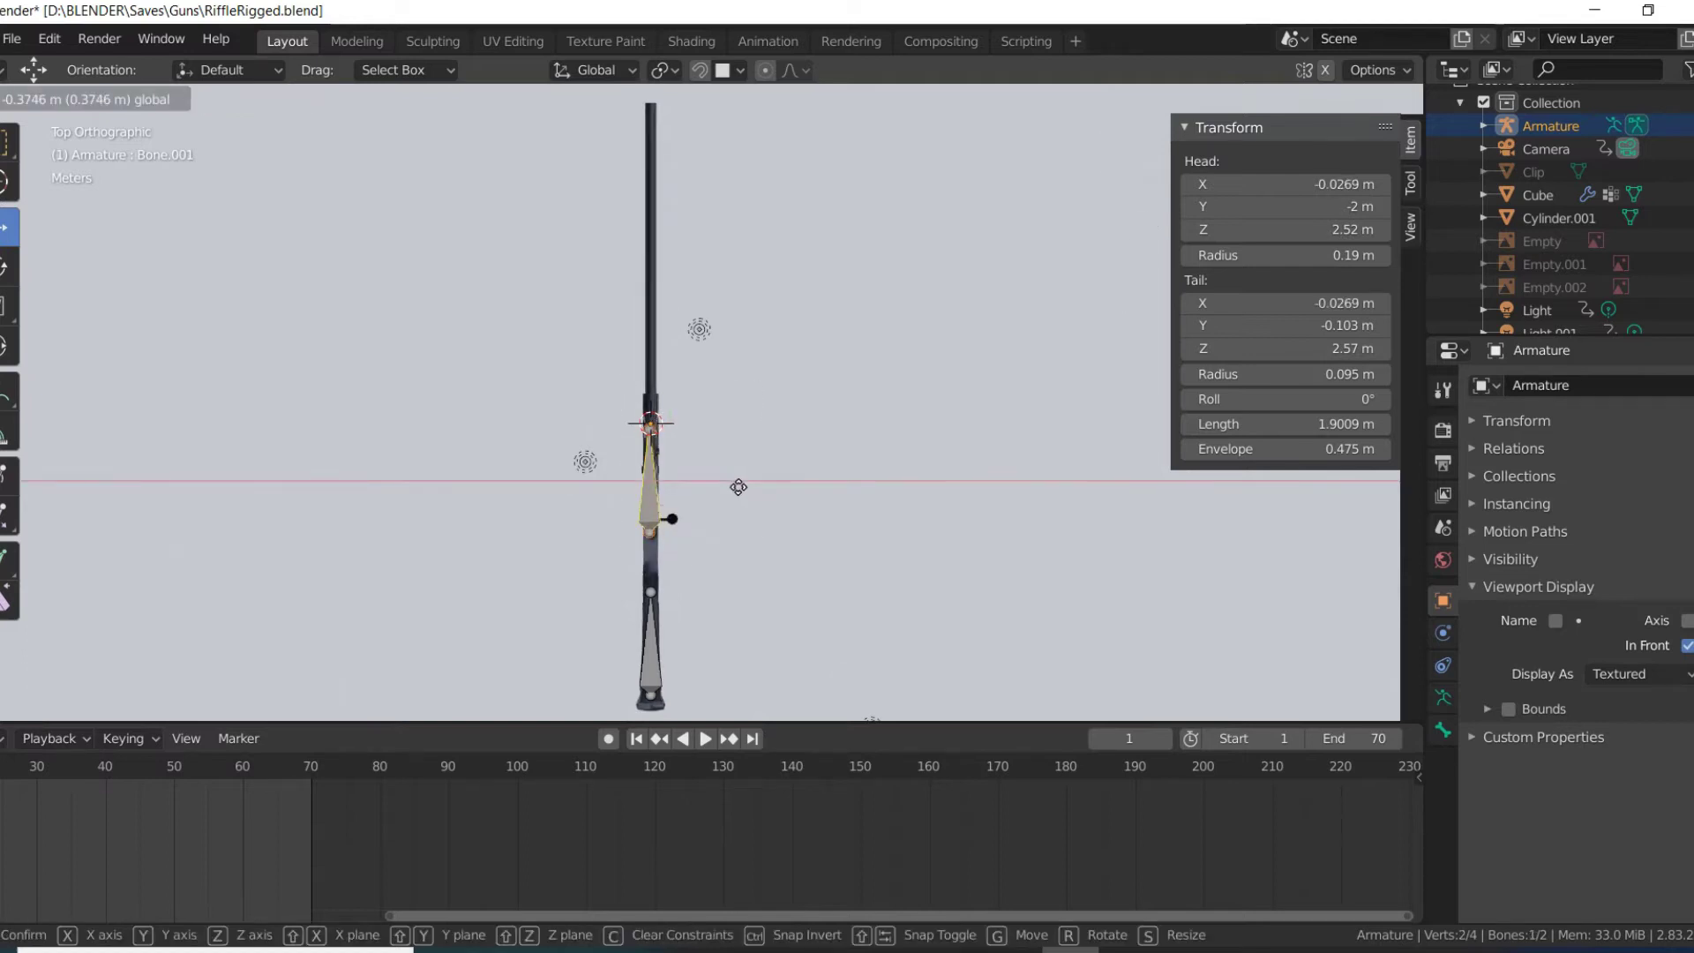
pyautogui.click(738, 484)
# - Pull the duplicate bone's tail back along the rifle in side view
pyautogui.press('KP_3')
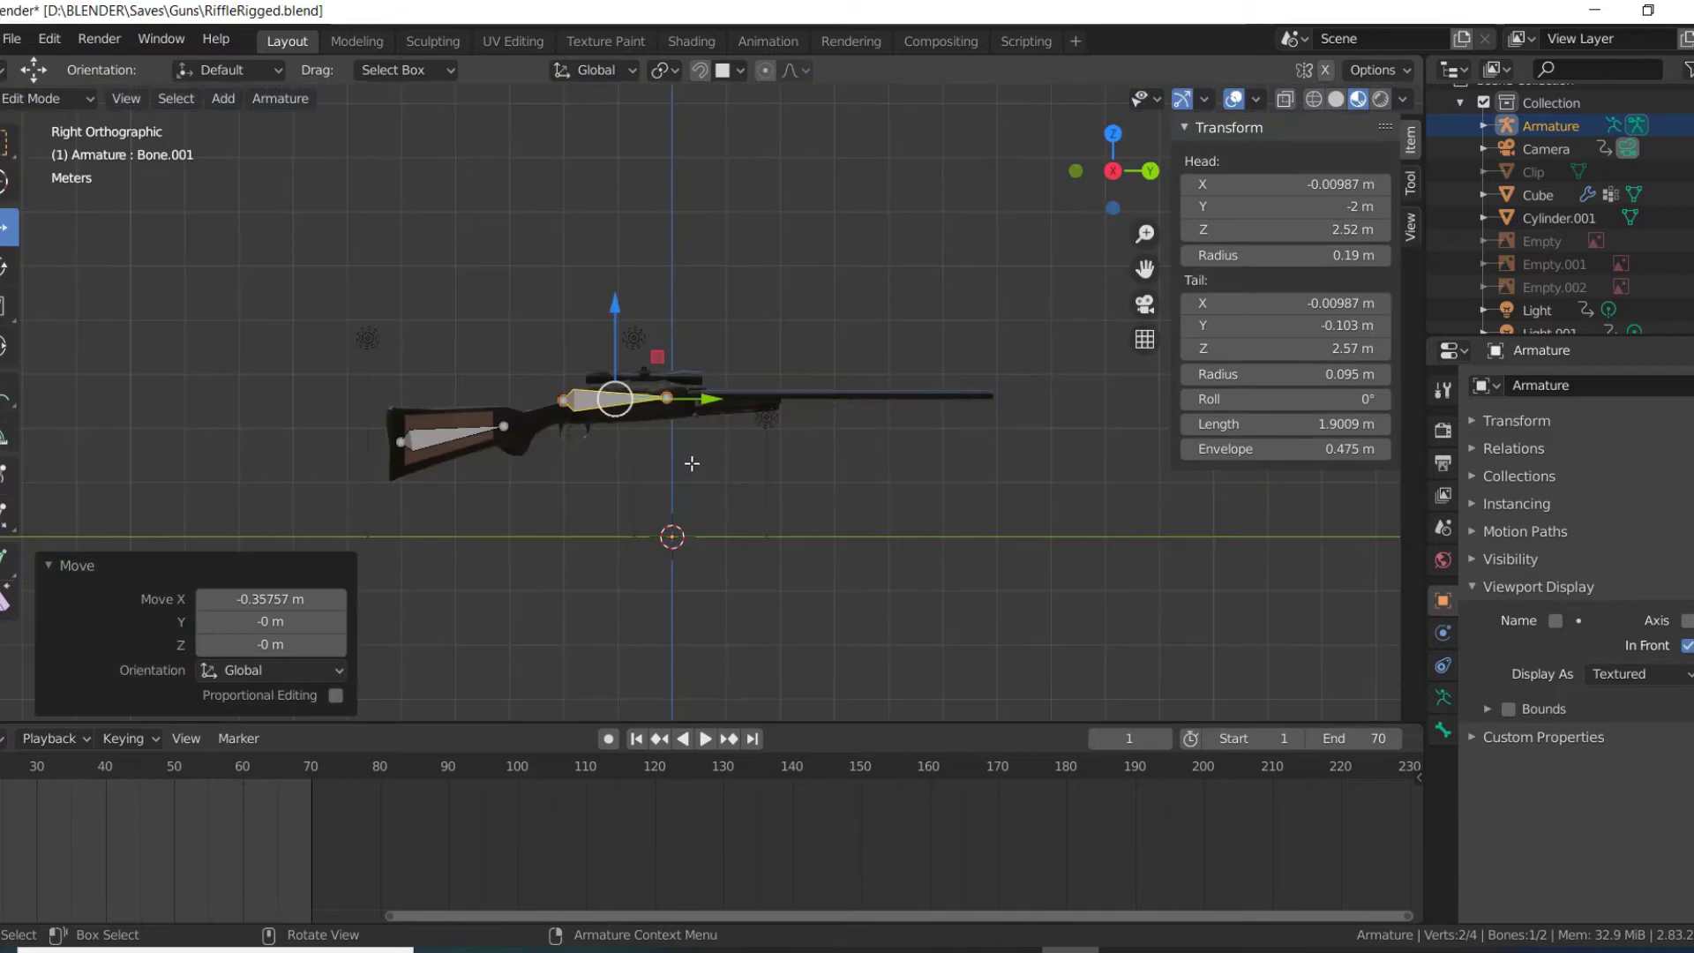
pyautogui.scroll(3, 692, 464)
pyautogui.scroll(2, 321, 300)
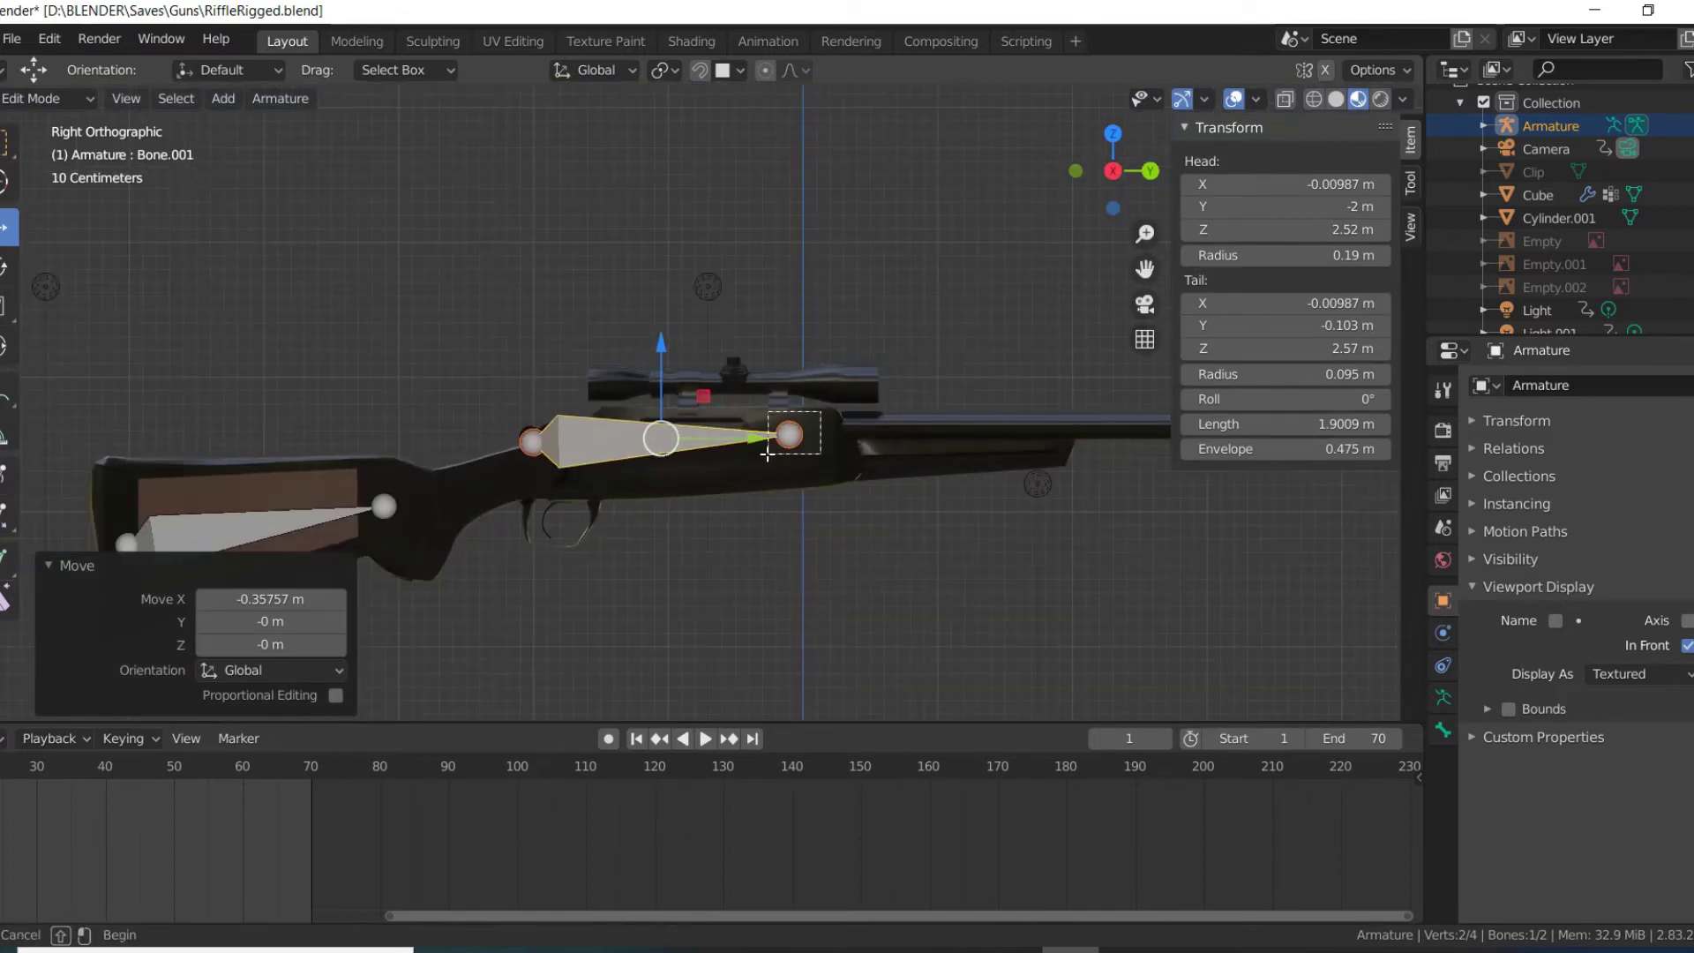
pyautogui.click(789, 434)
pyautogui.moveTo(869, 431); pyautogui.dragTo(826, 430)
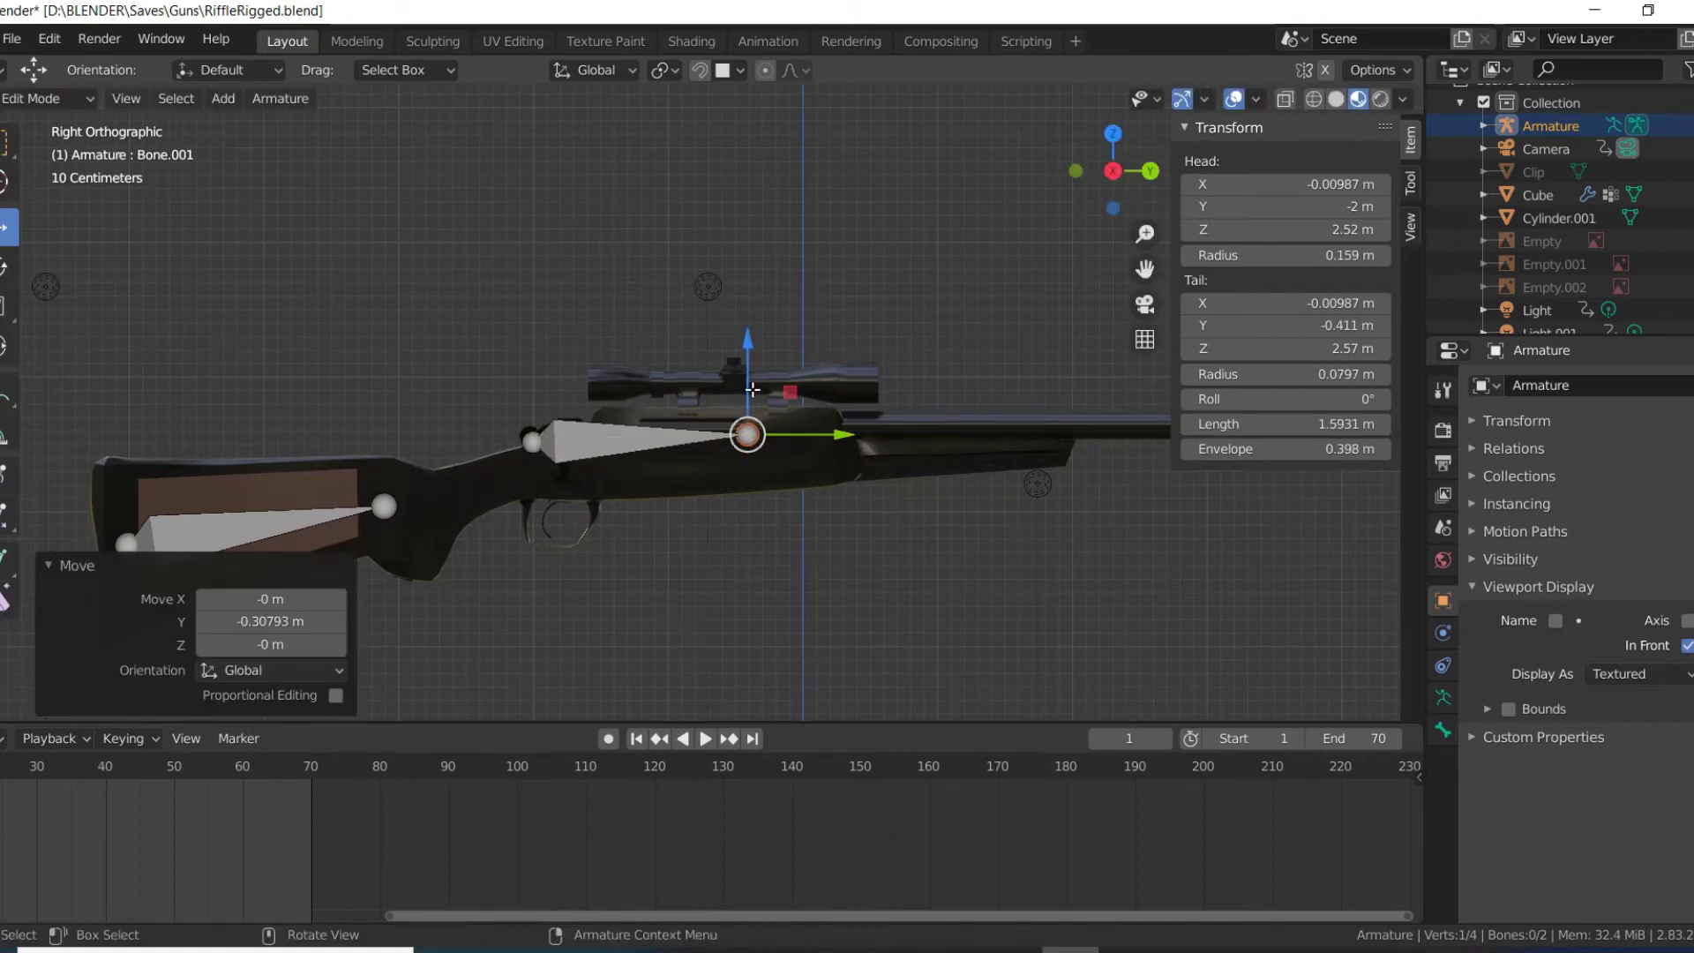
pyautogui.press('g')
pyautogui.click(752, 376)
# - Fine-tune the bone's head to Y -1.81 m, Z 2.58 m, making it 1.402 m long
pyautogui.click(532, 436)
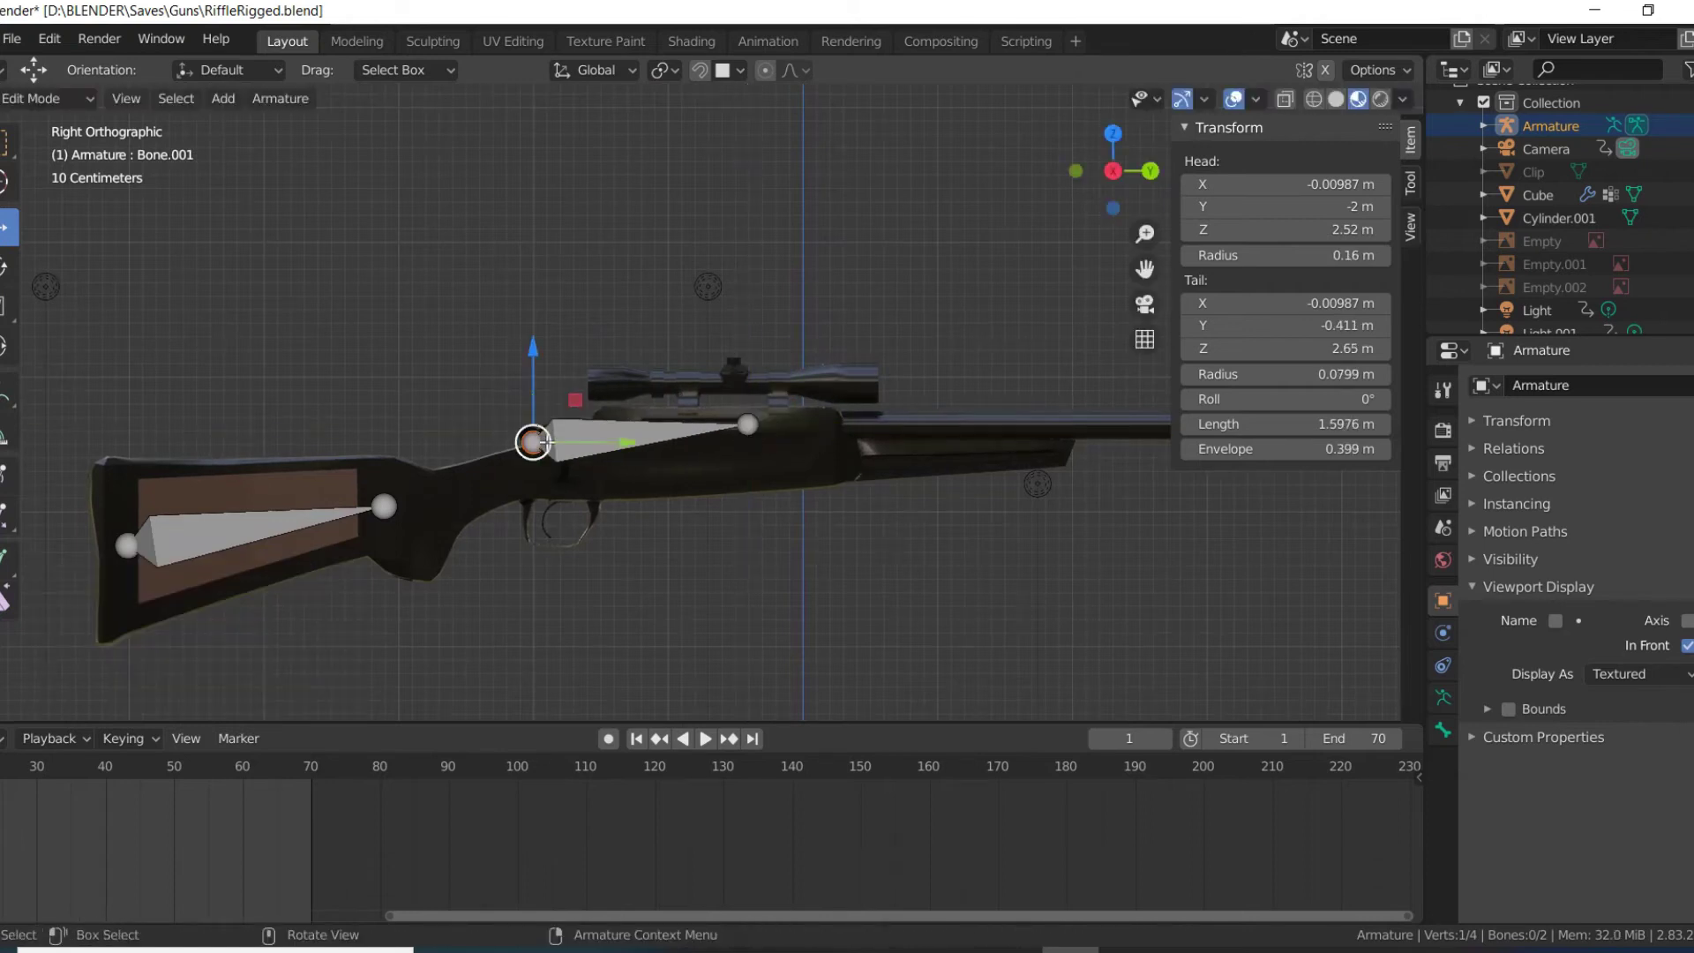
pyautogui.press('g')
pyautogui.click(539, 372)
pyautogui.press('g')
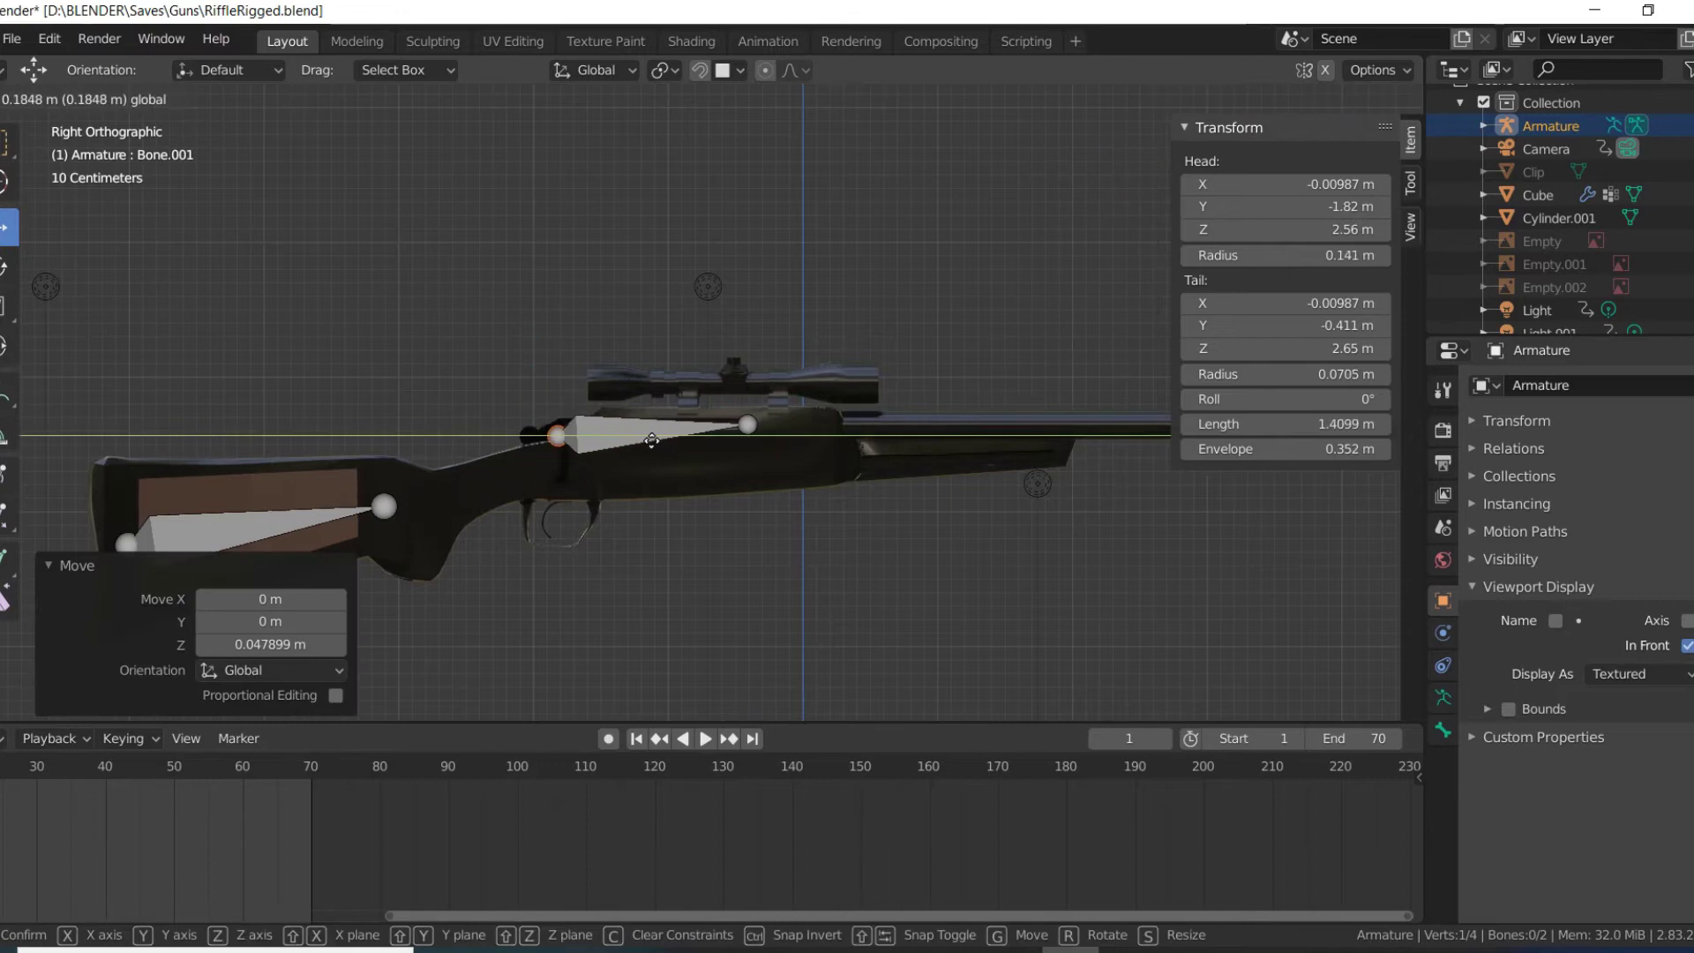
pyautogui.click(558, 375)
pyautogui.press('g')
pyautogui.click(563, 367)
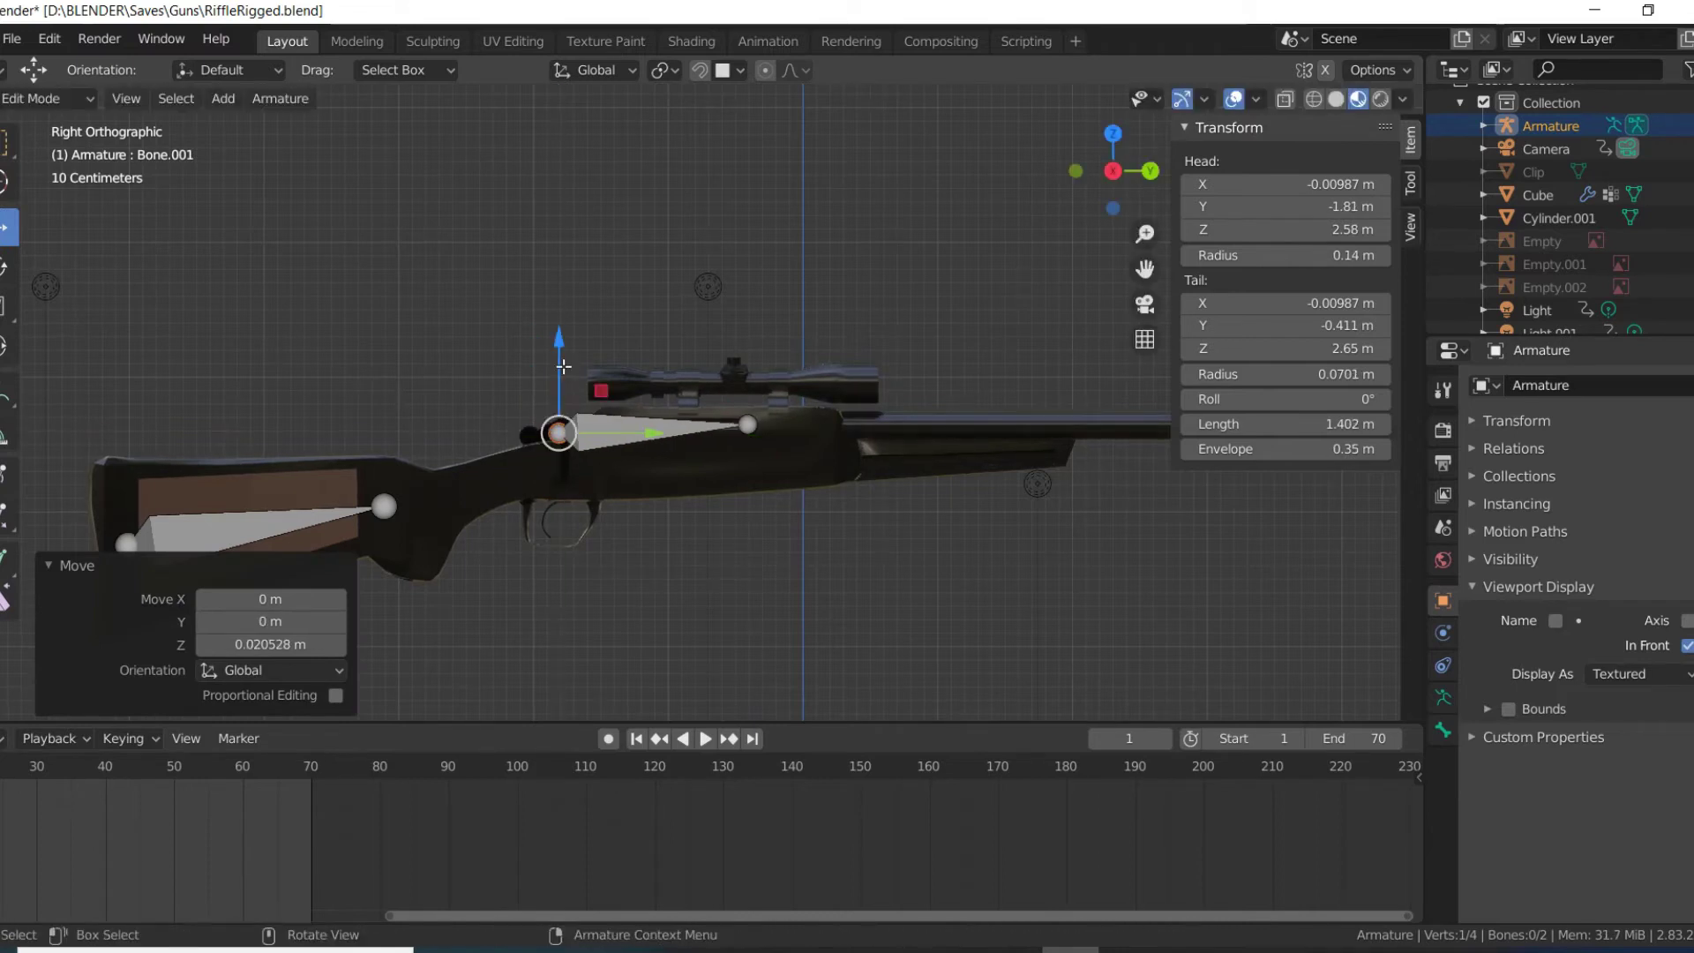
# - Check the bone's alignment in front, side and top views, then select the upper bone
pyautogui.click(649, 546)
pyautogui.press('KP_1')
pyautogui.press('KP_3')
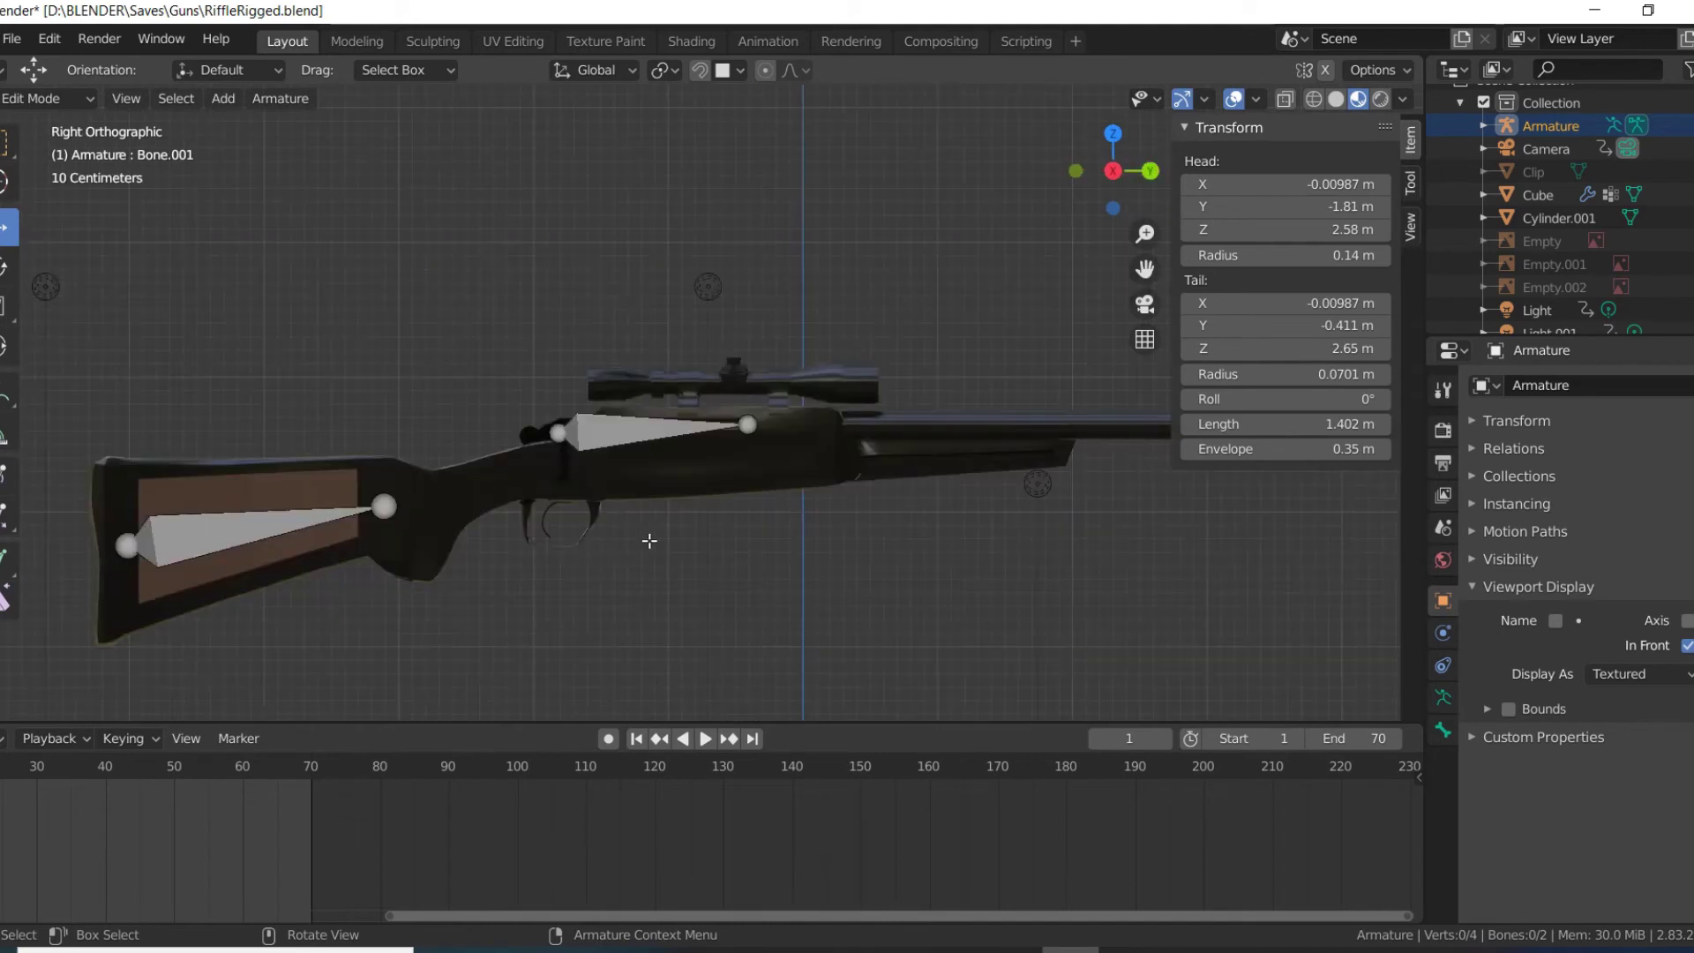
pyautogui.press('KP_7')
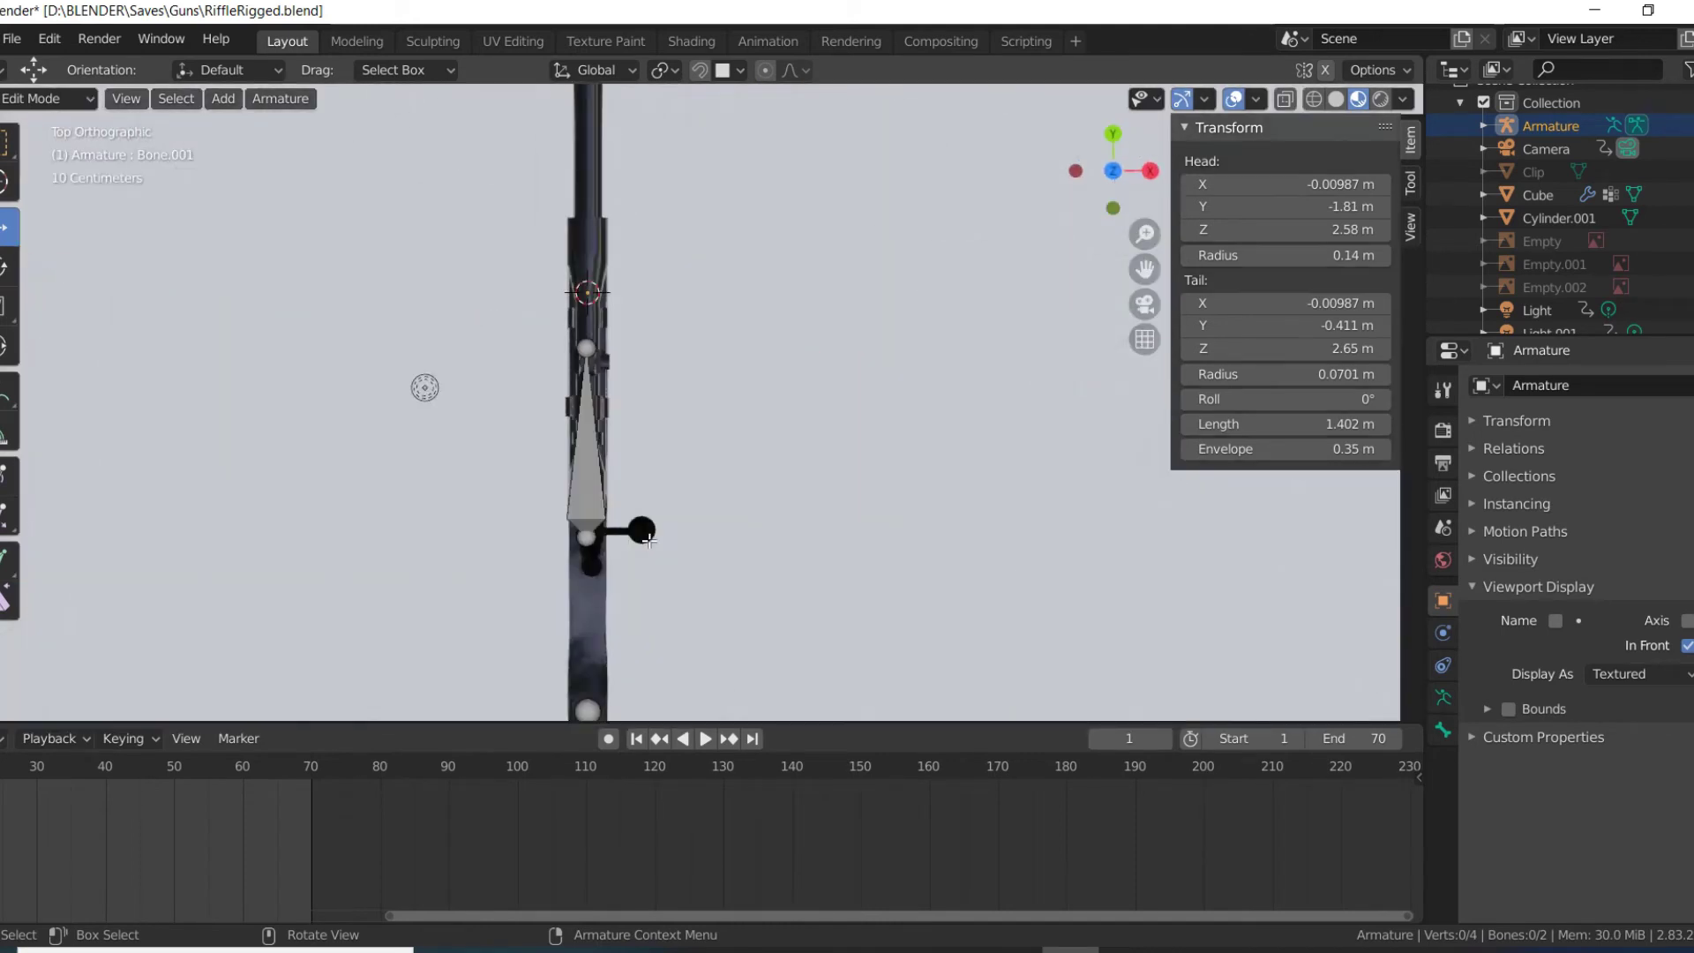
pyautogui.press('KP_1')
pyautogui.press('KP_3')
pyautogui.press('KP_1')
pyautogui.press('KP_3')
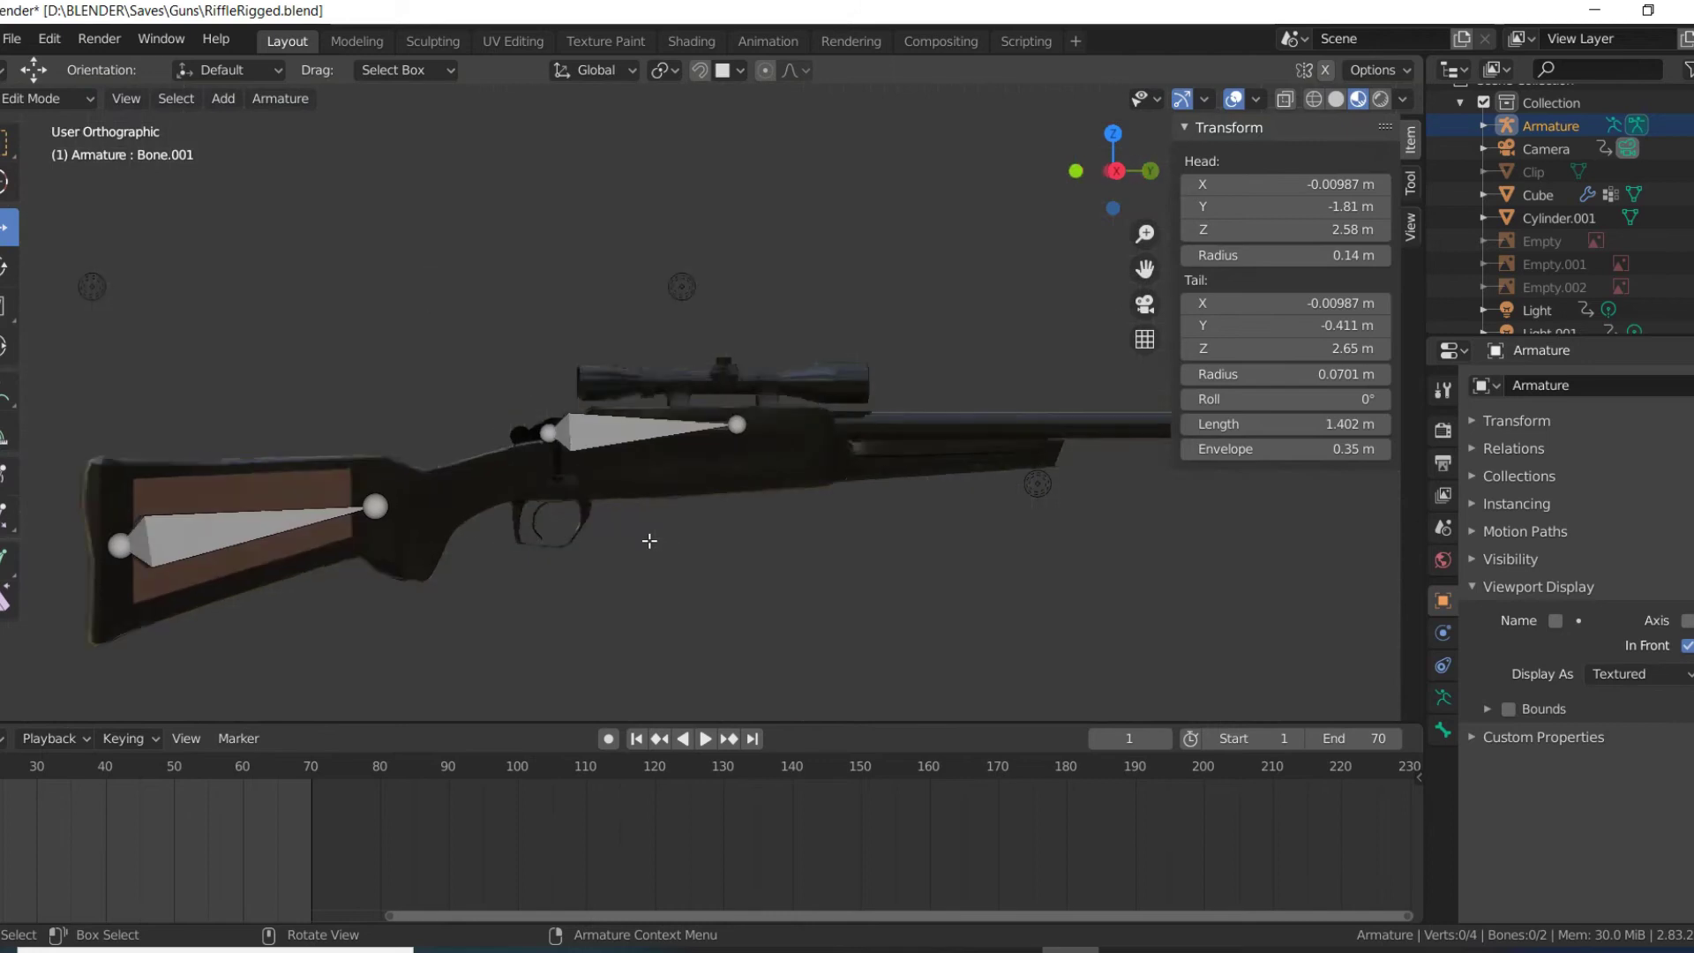
pyautogui.press('KP_7')
pyautogui.press('KP_1')
pyautogui.press('KP_3')
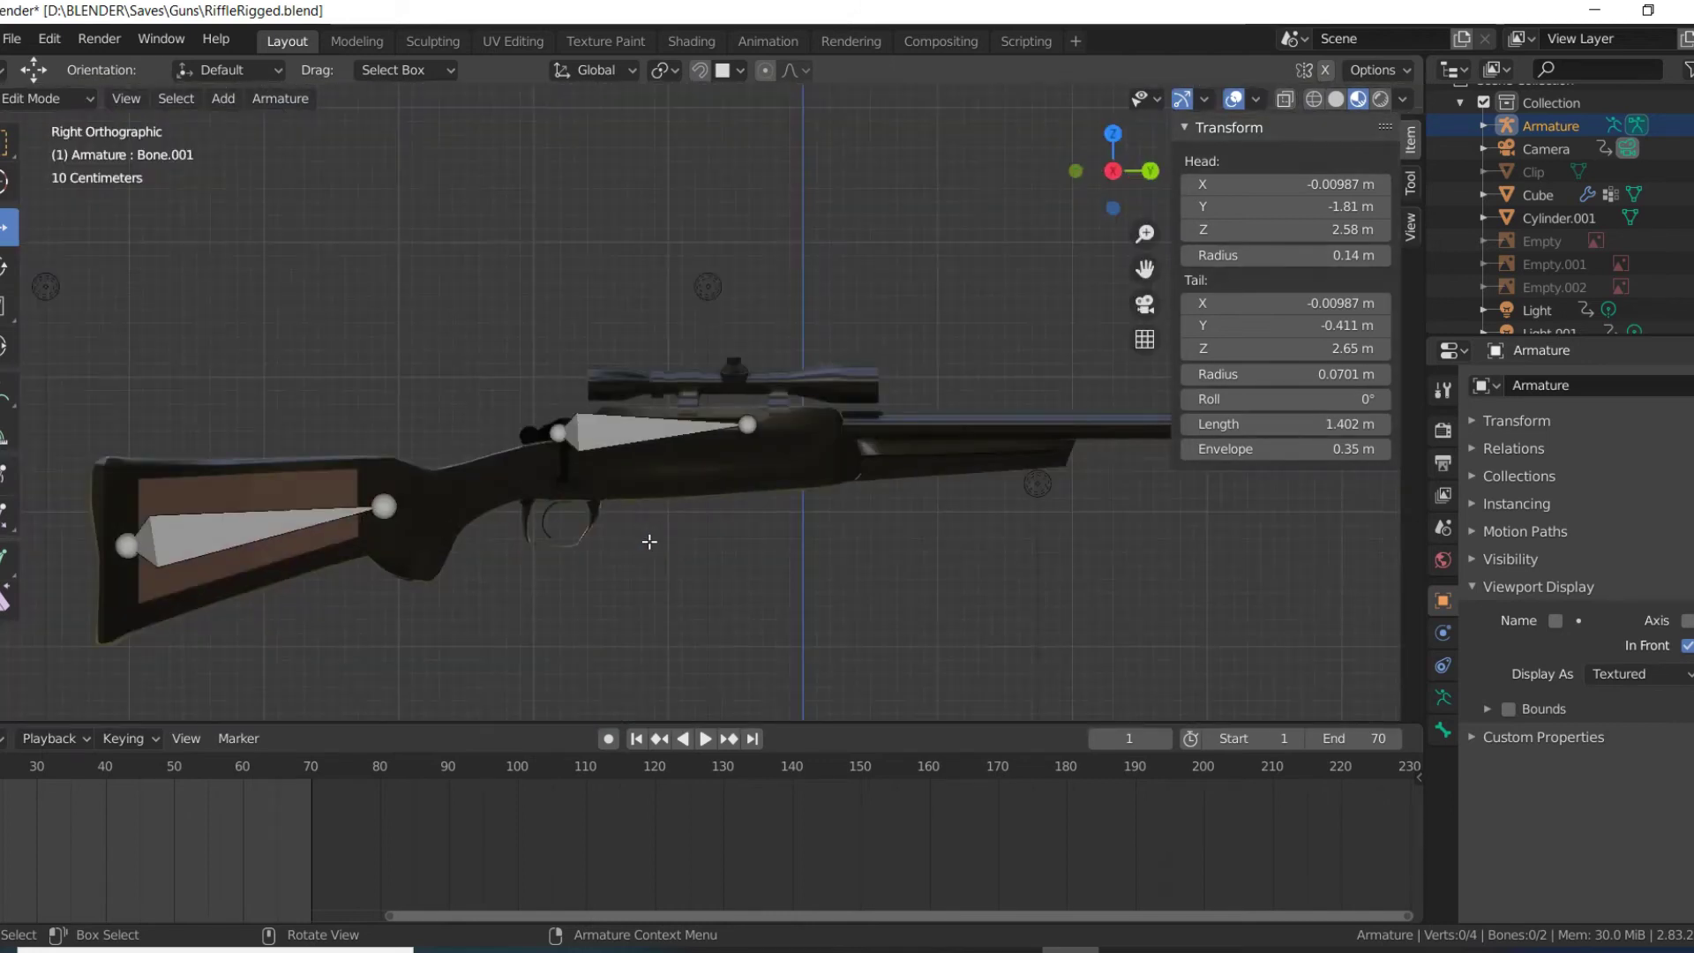
pyautogui.scroll(-3, 640, 467)
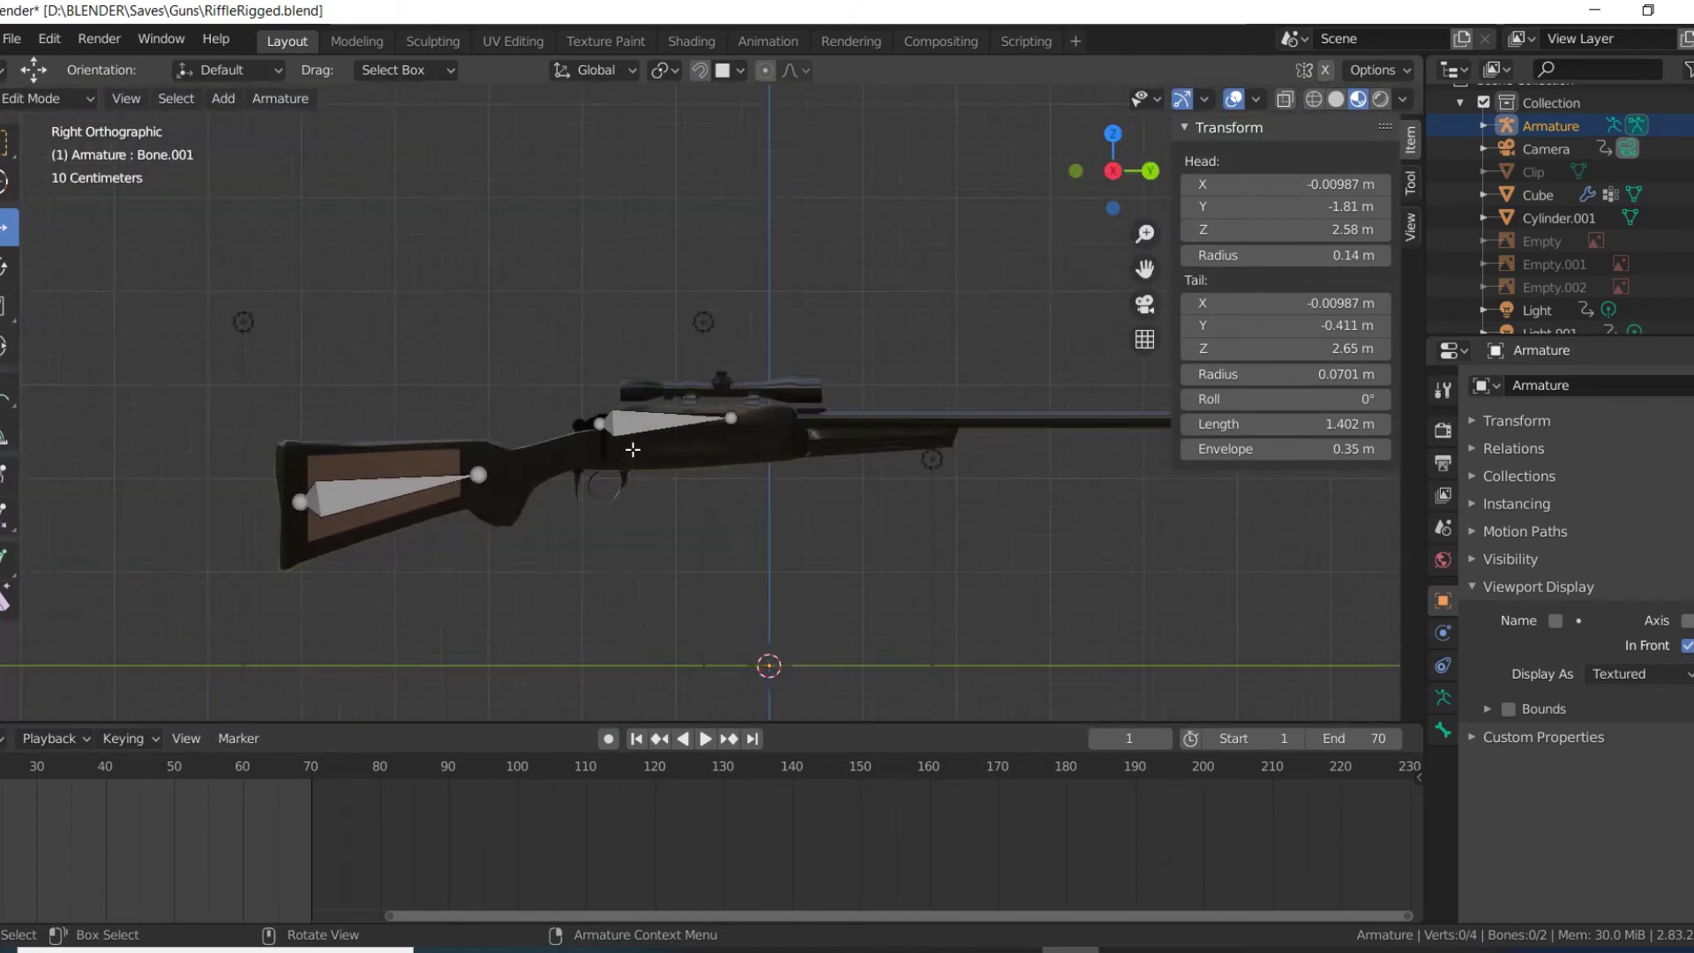
pyautogui.click(654, 430)
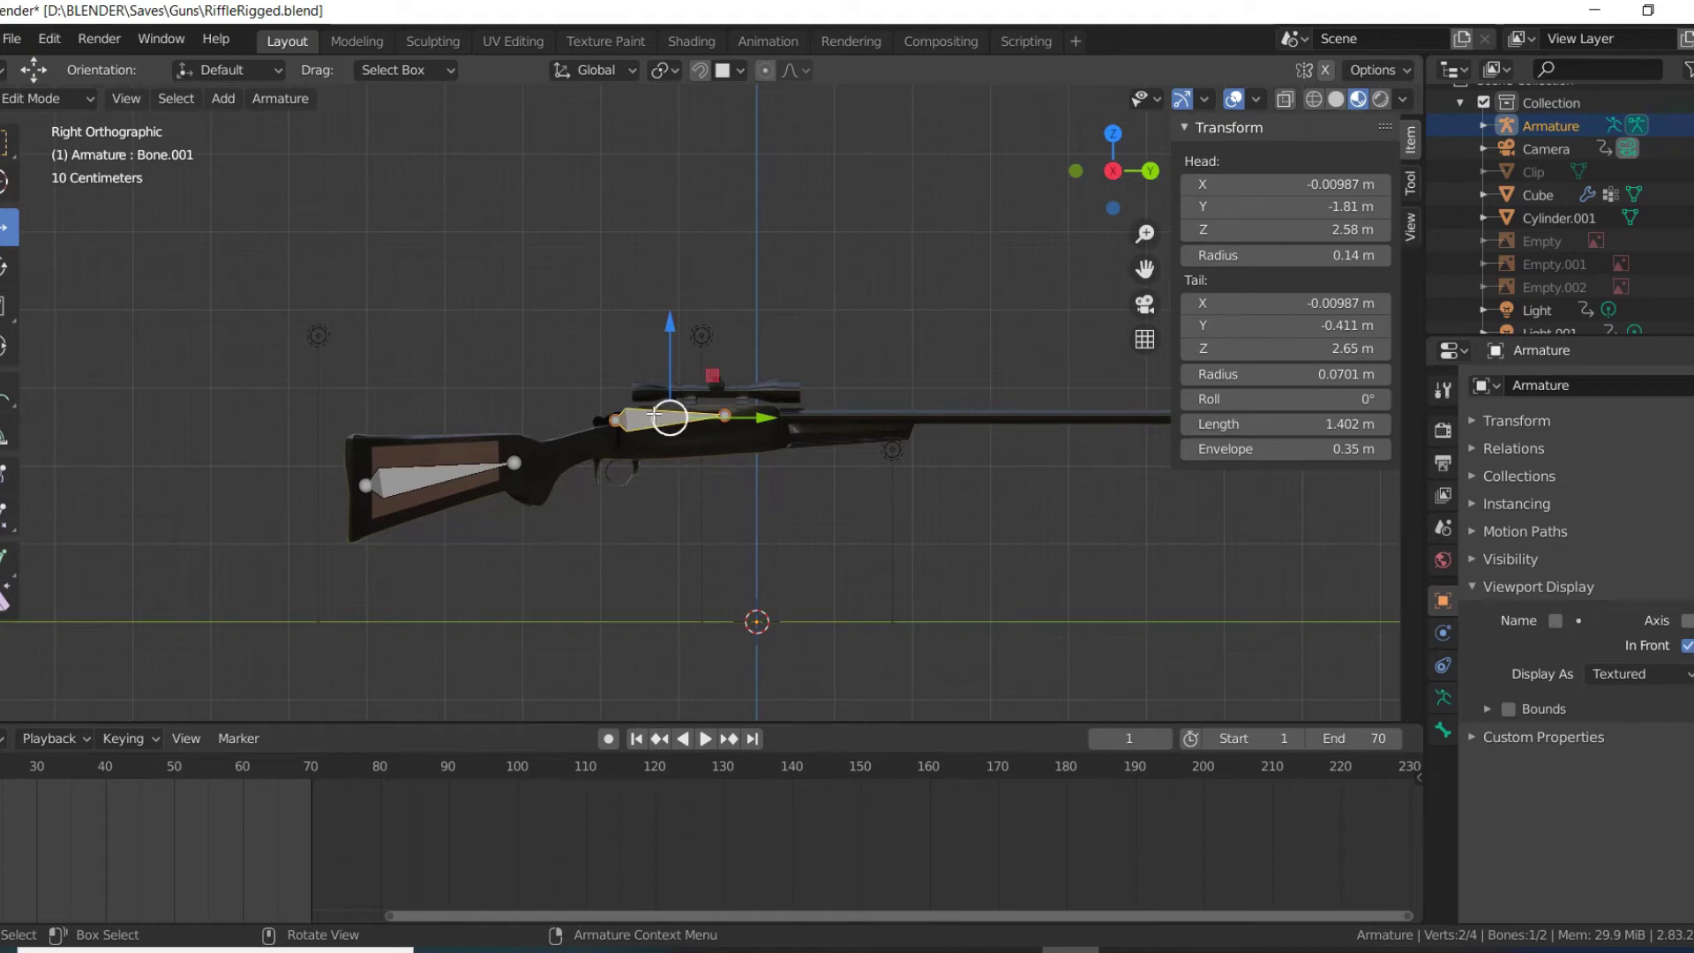
# - Parent Bone.001 to the active stock bone Bone with Keep Offset
pyautogui.keyDown('shift'); pyautogui.click(434, 480); pyautogui.keyUp('shift')
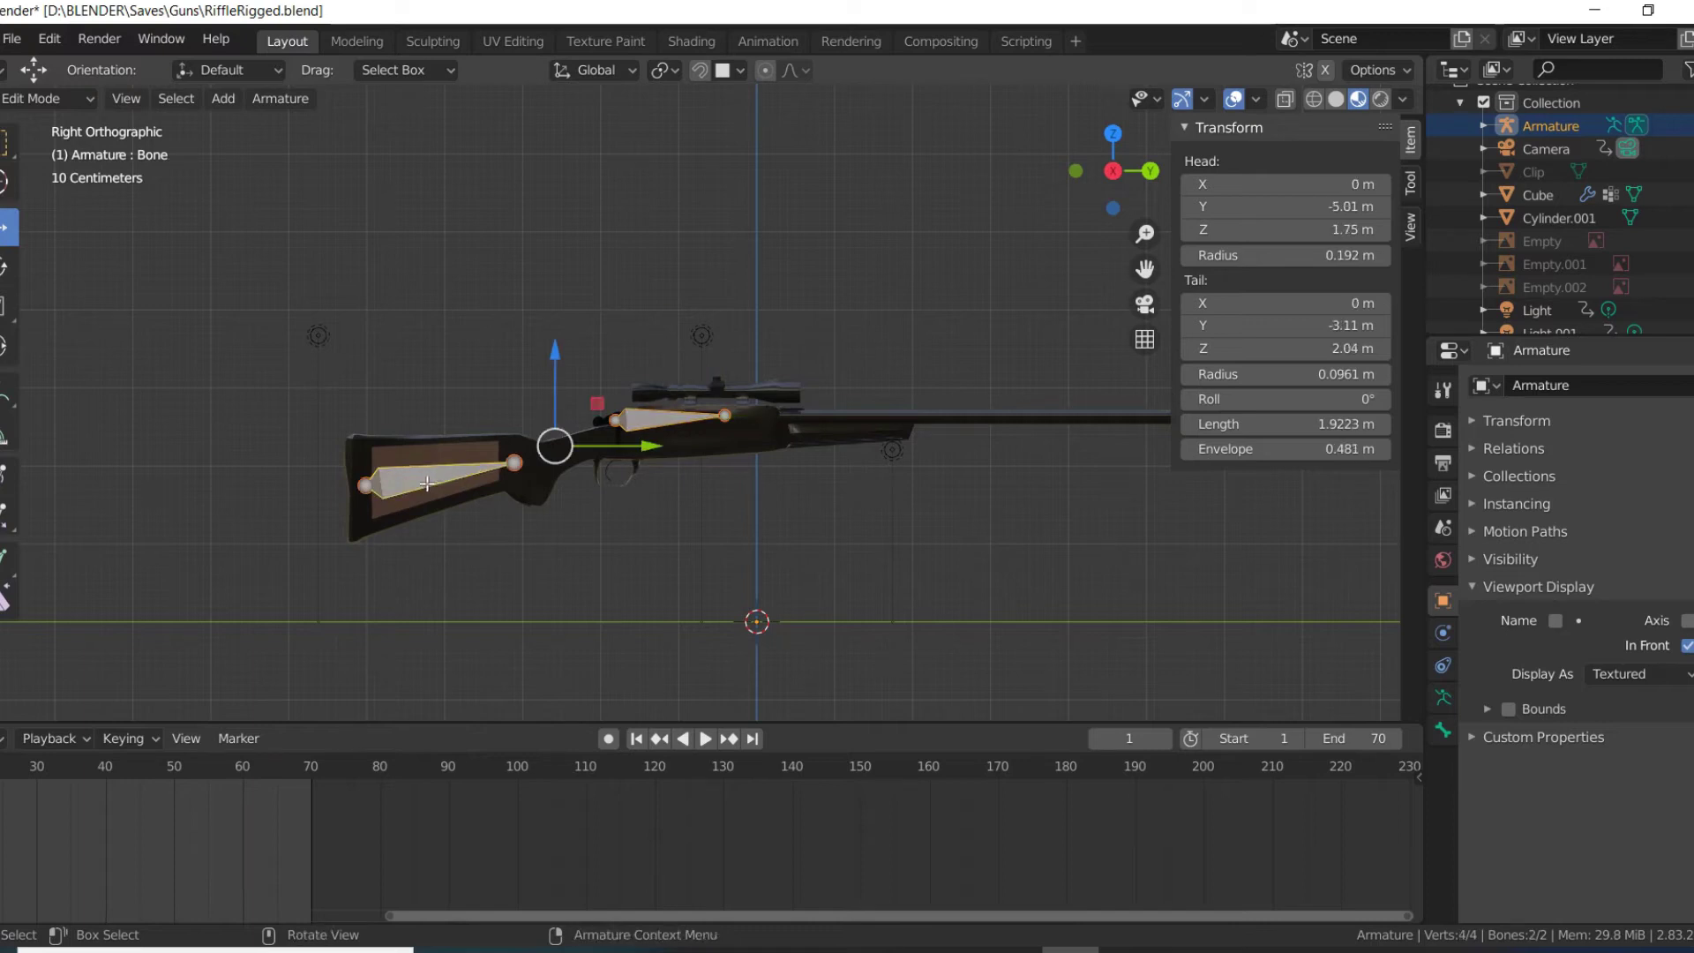
pyautogui.hotkey('ctrl', 'p')
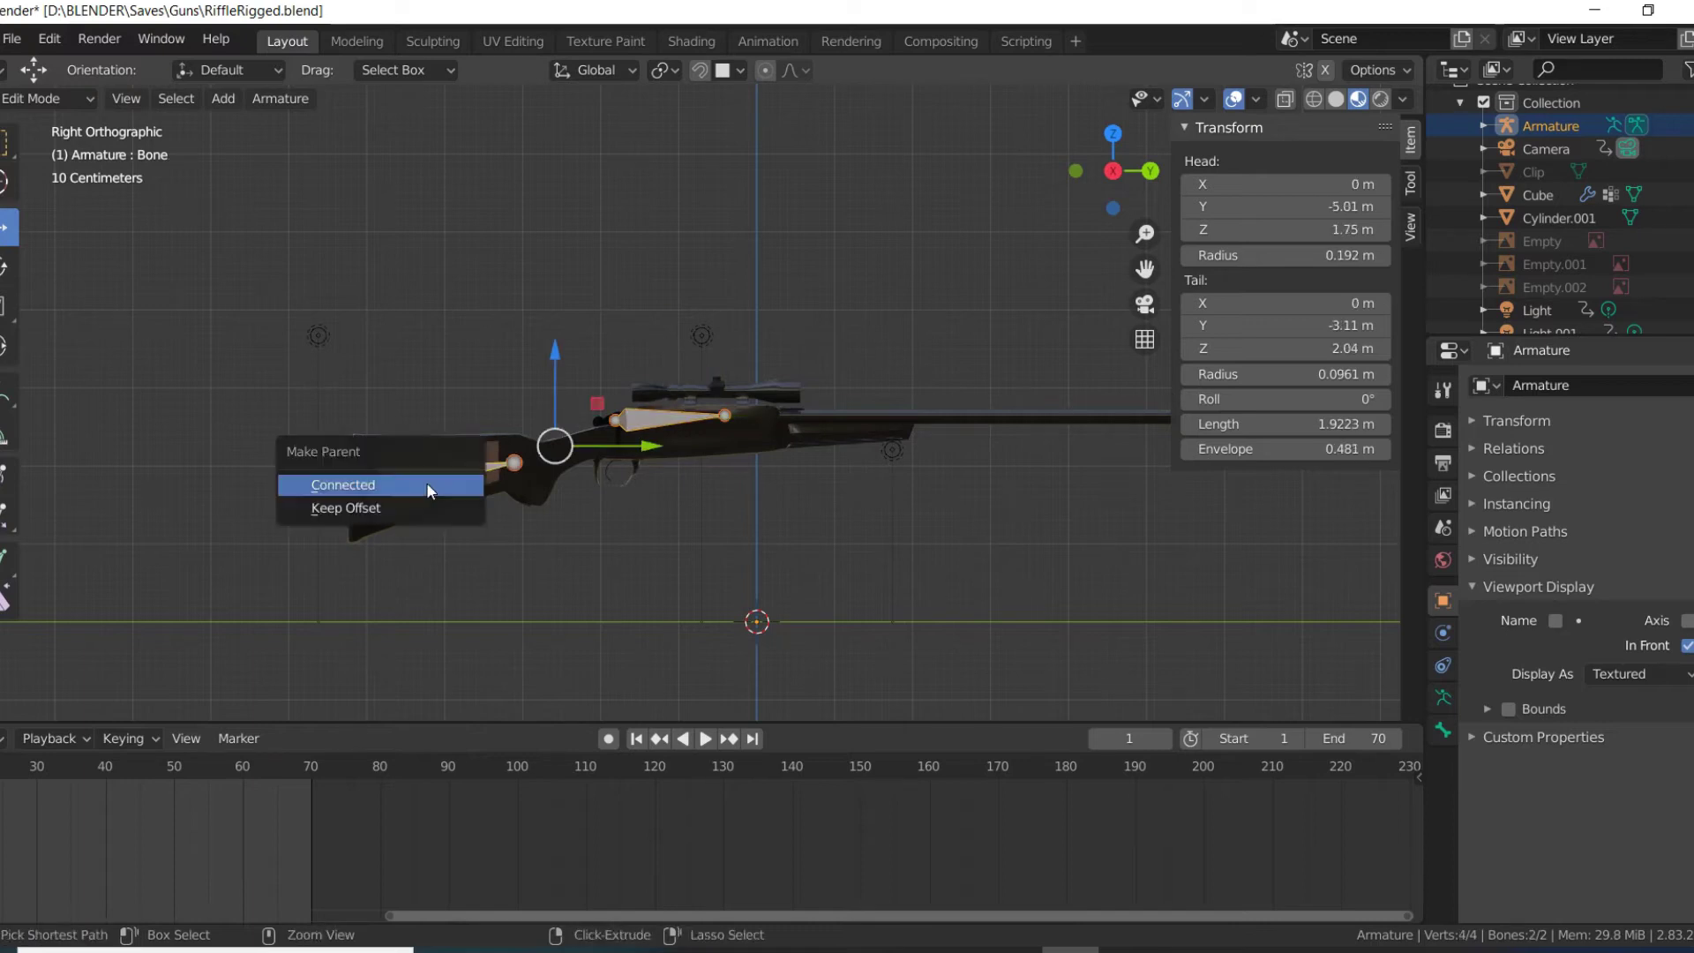
pyautogui.click(353, 510)
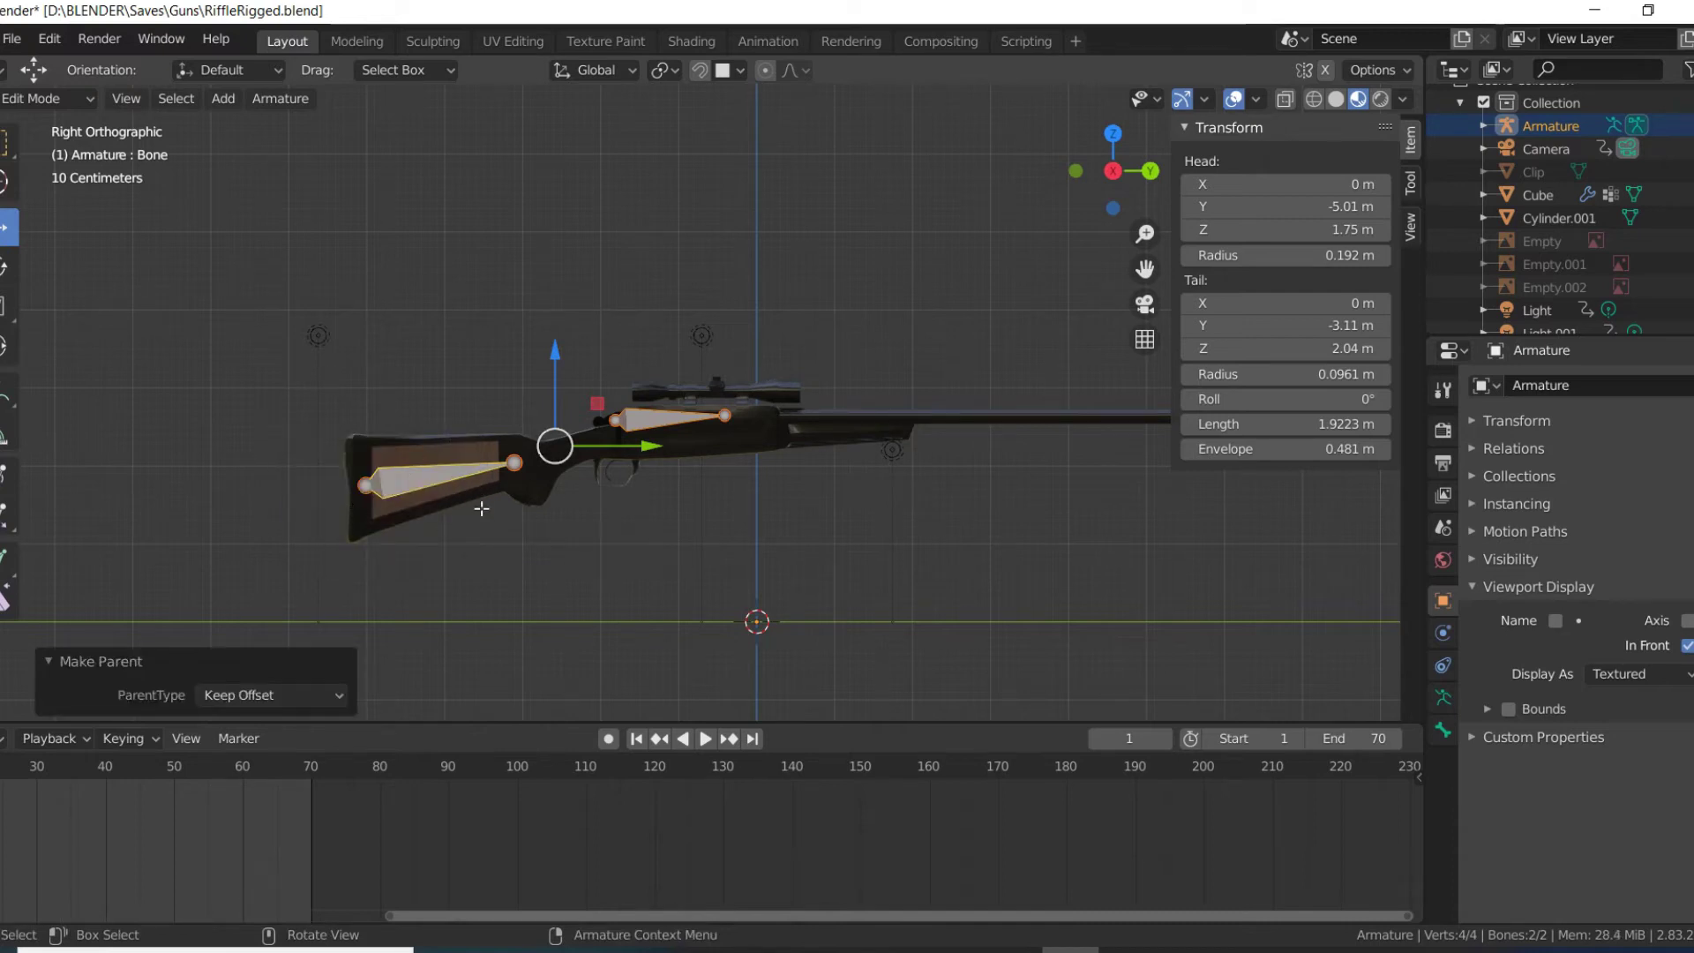
pyautogui.scroll(3, 234, 269)
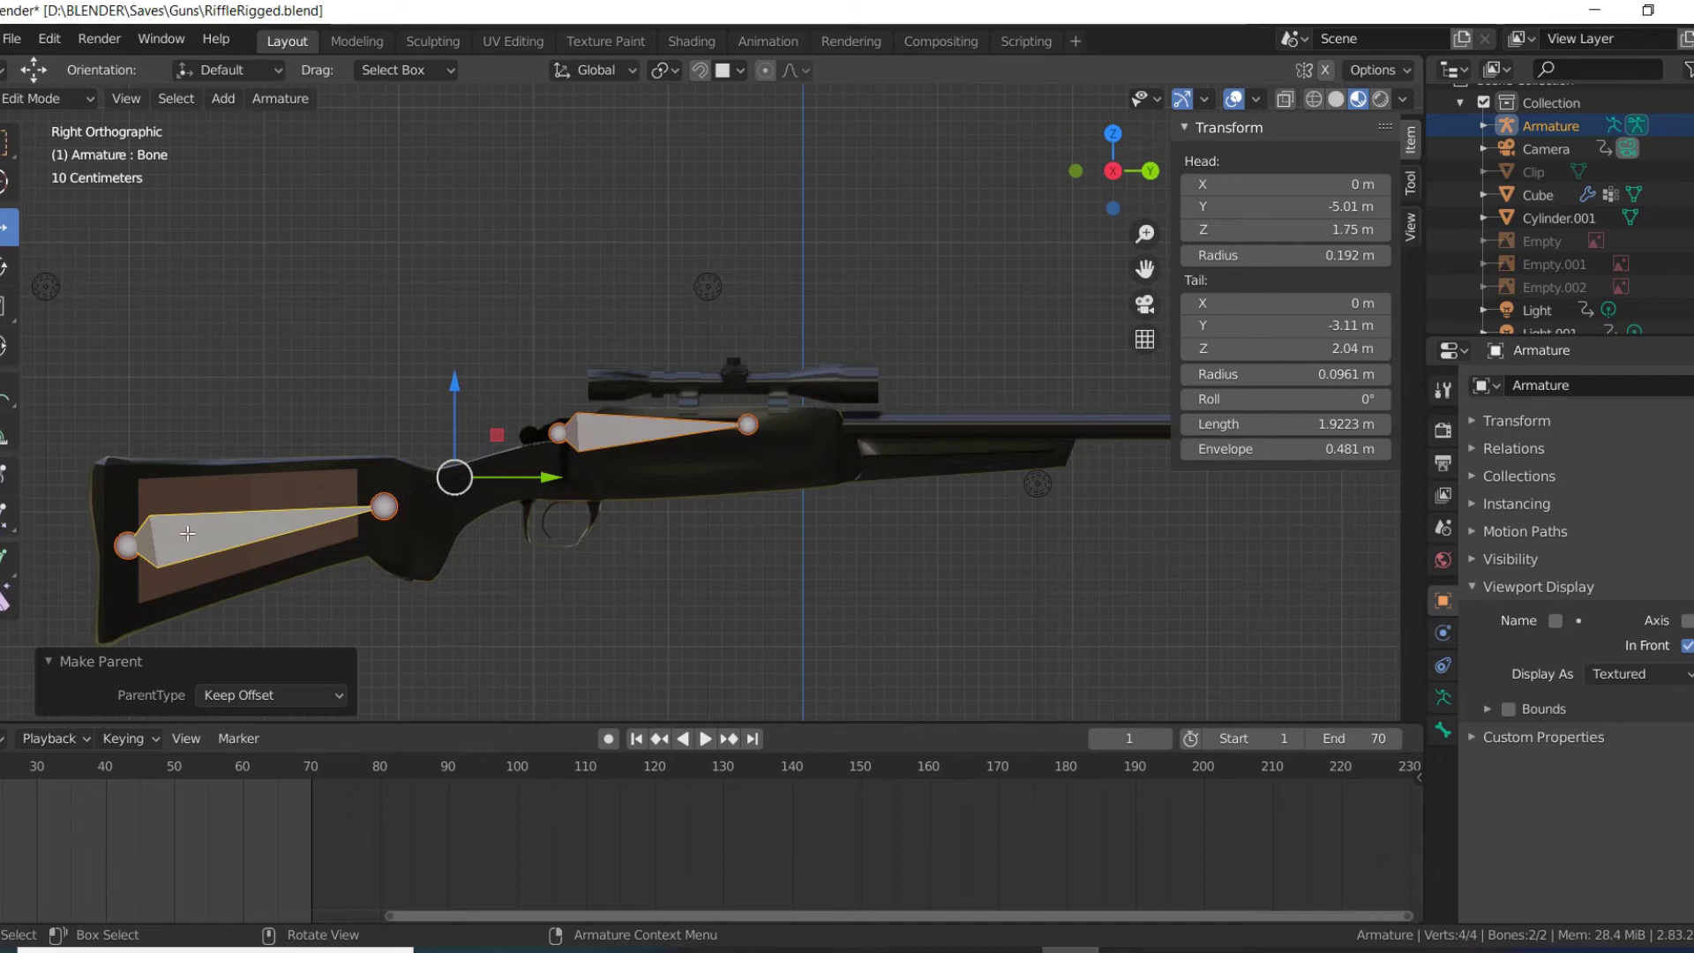
pyautogui.scroll(2, 469, 515)
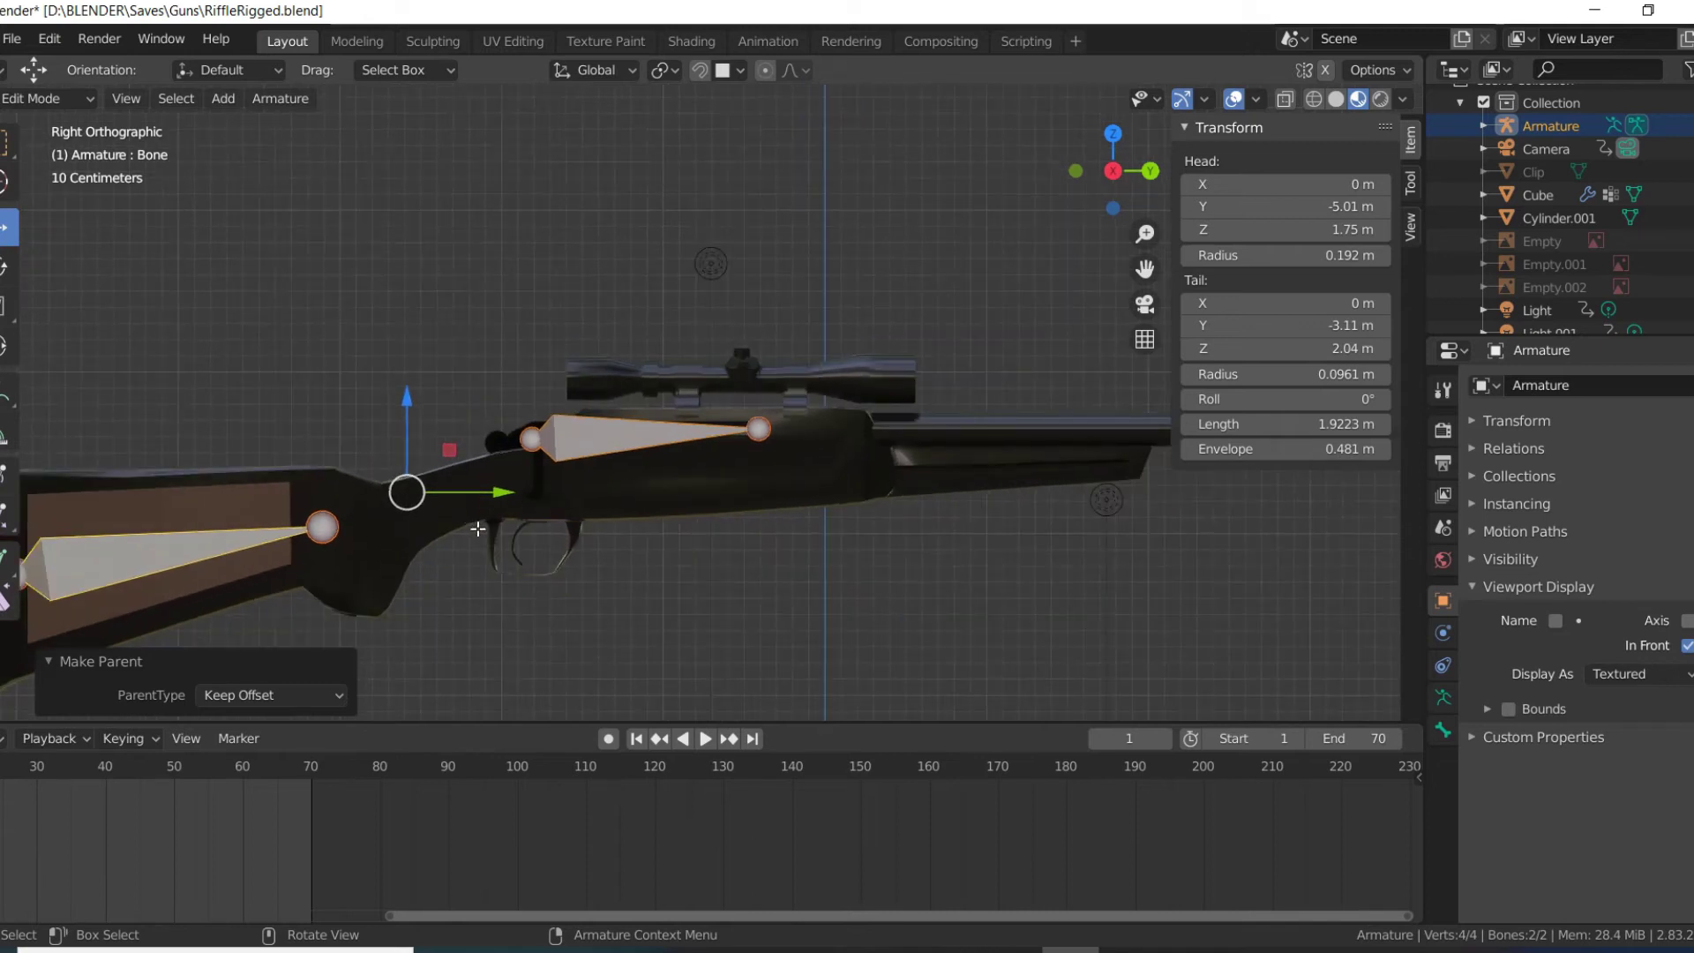
pyautogui.moveTo(478, 529); pyautogui.dragTo(436, 521, button='middle')
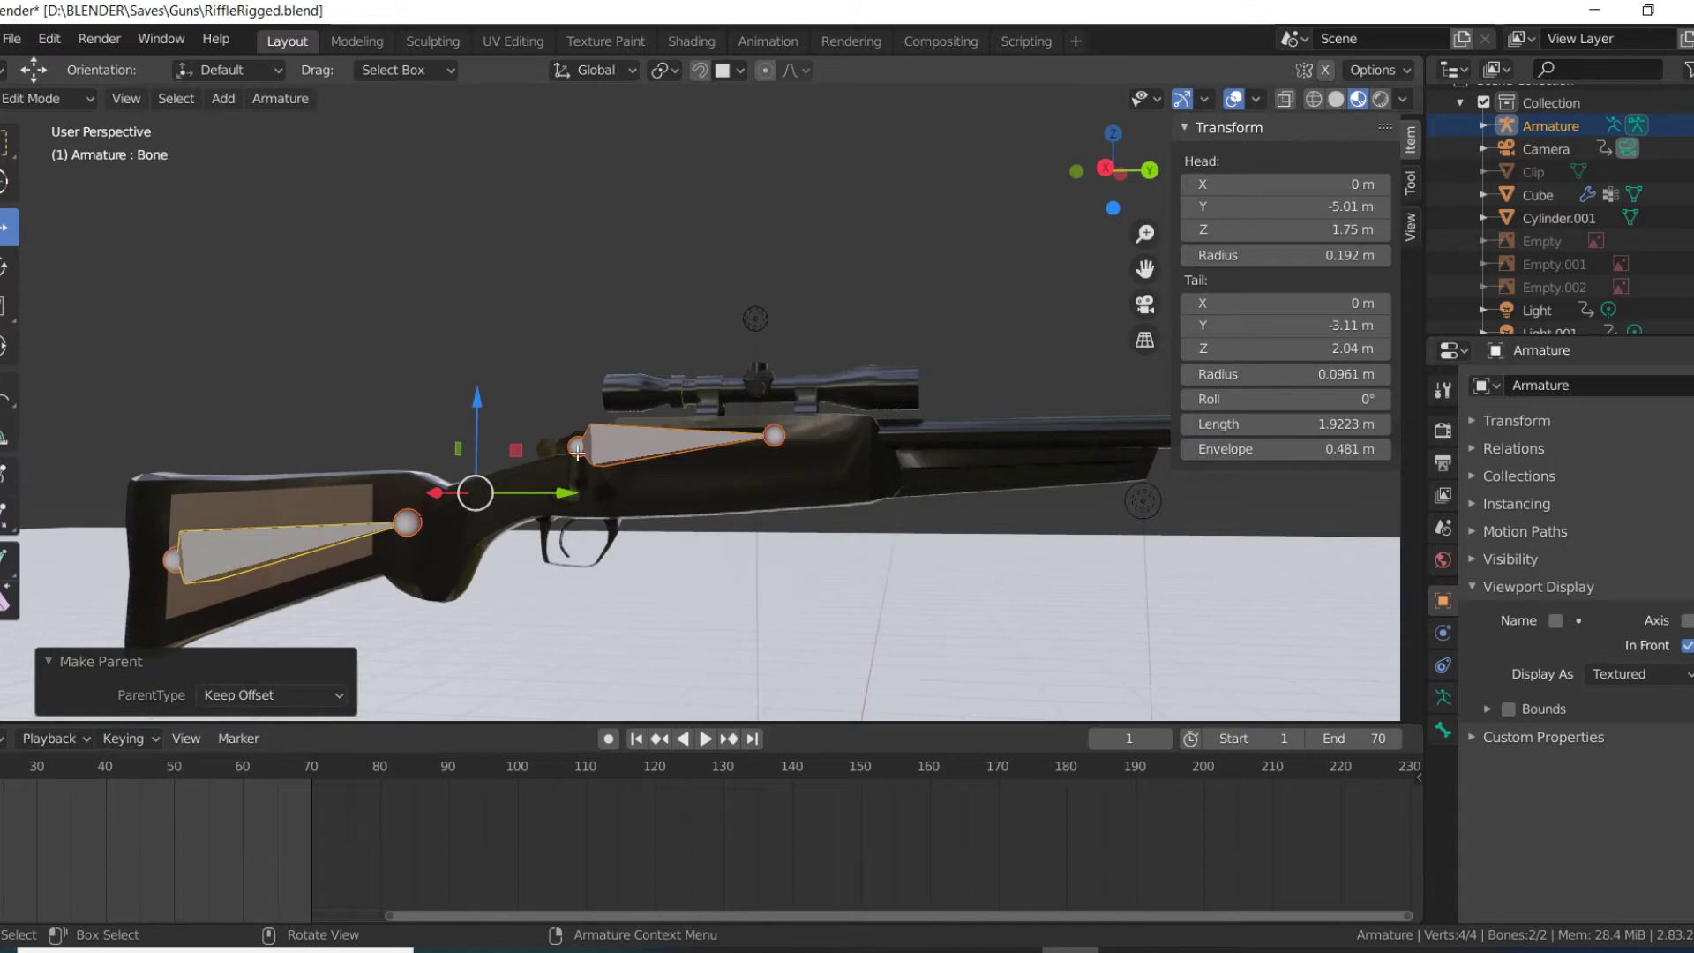
# - Move the two bones together, then select only the upper bone
pyautogui.press('g')
pyautogui.click(525, 474)
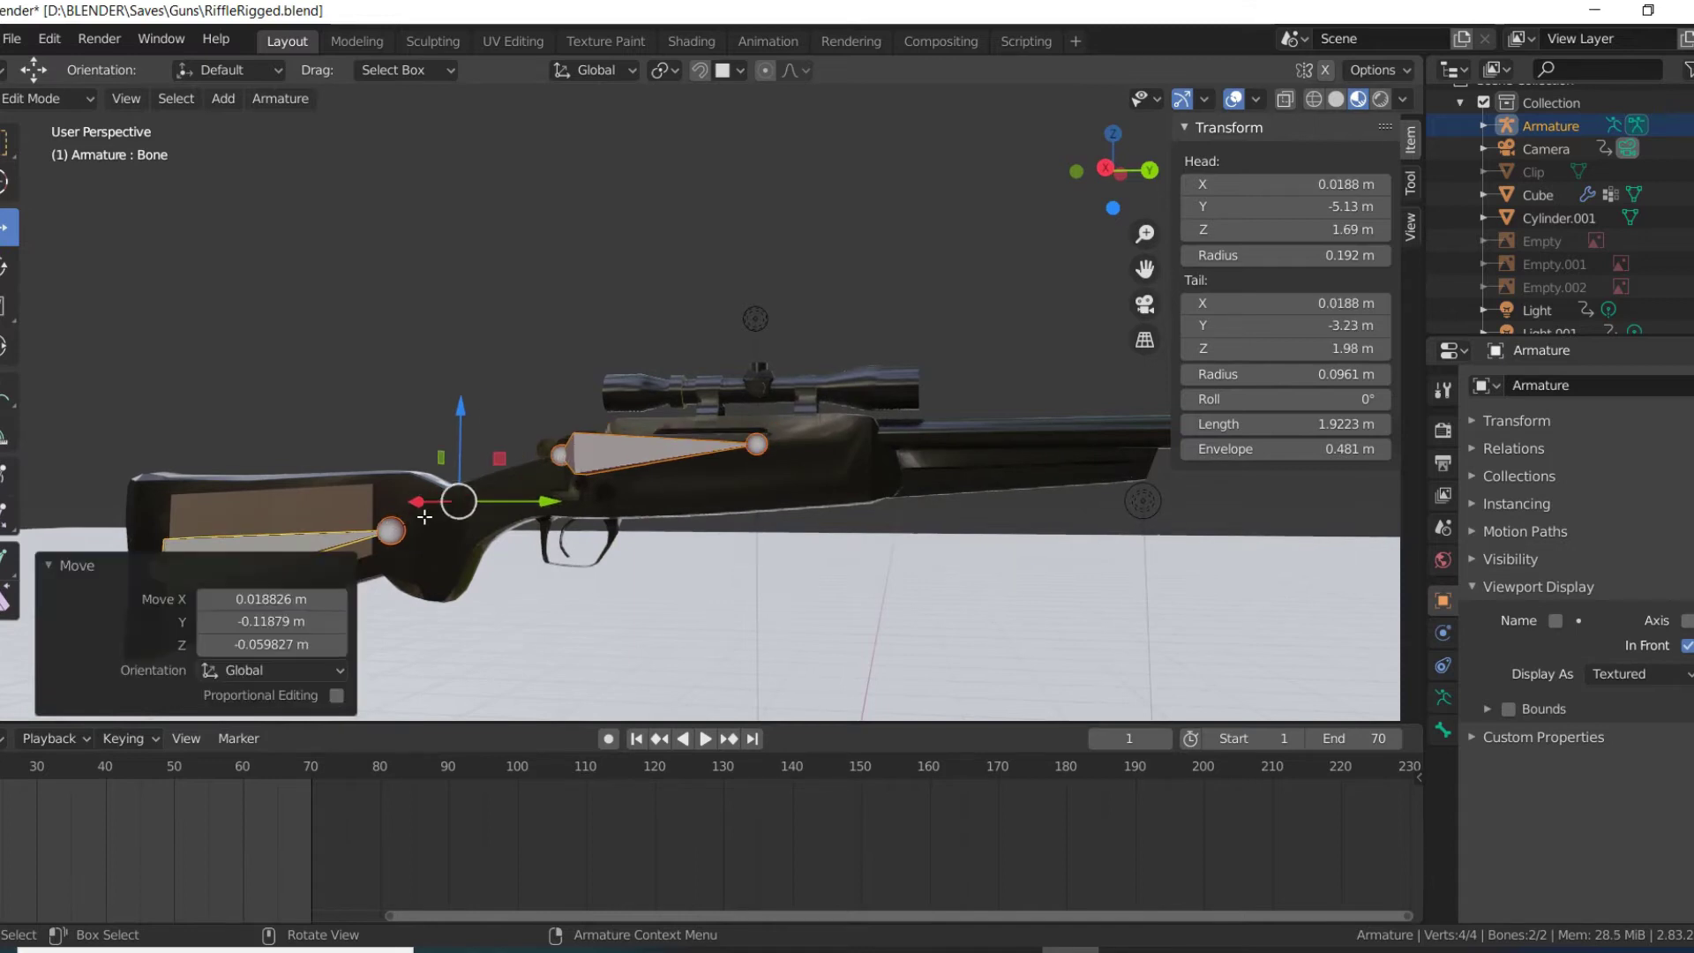
pyautogui.click(591, 447)
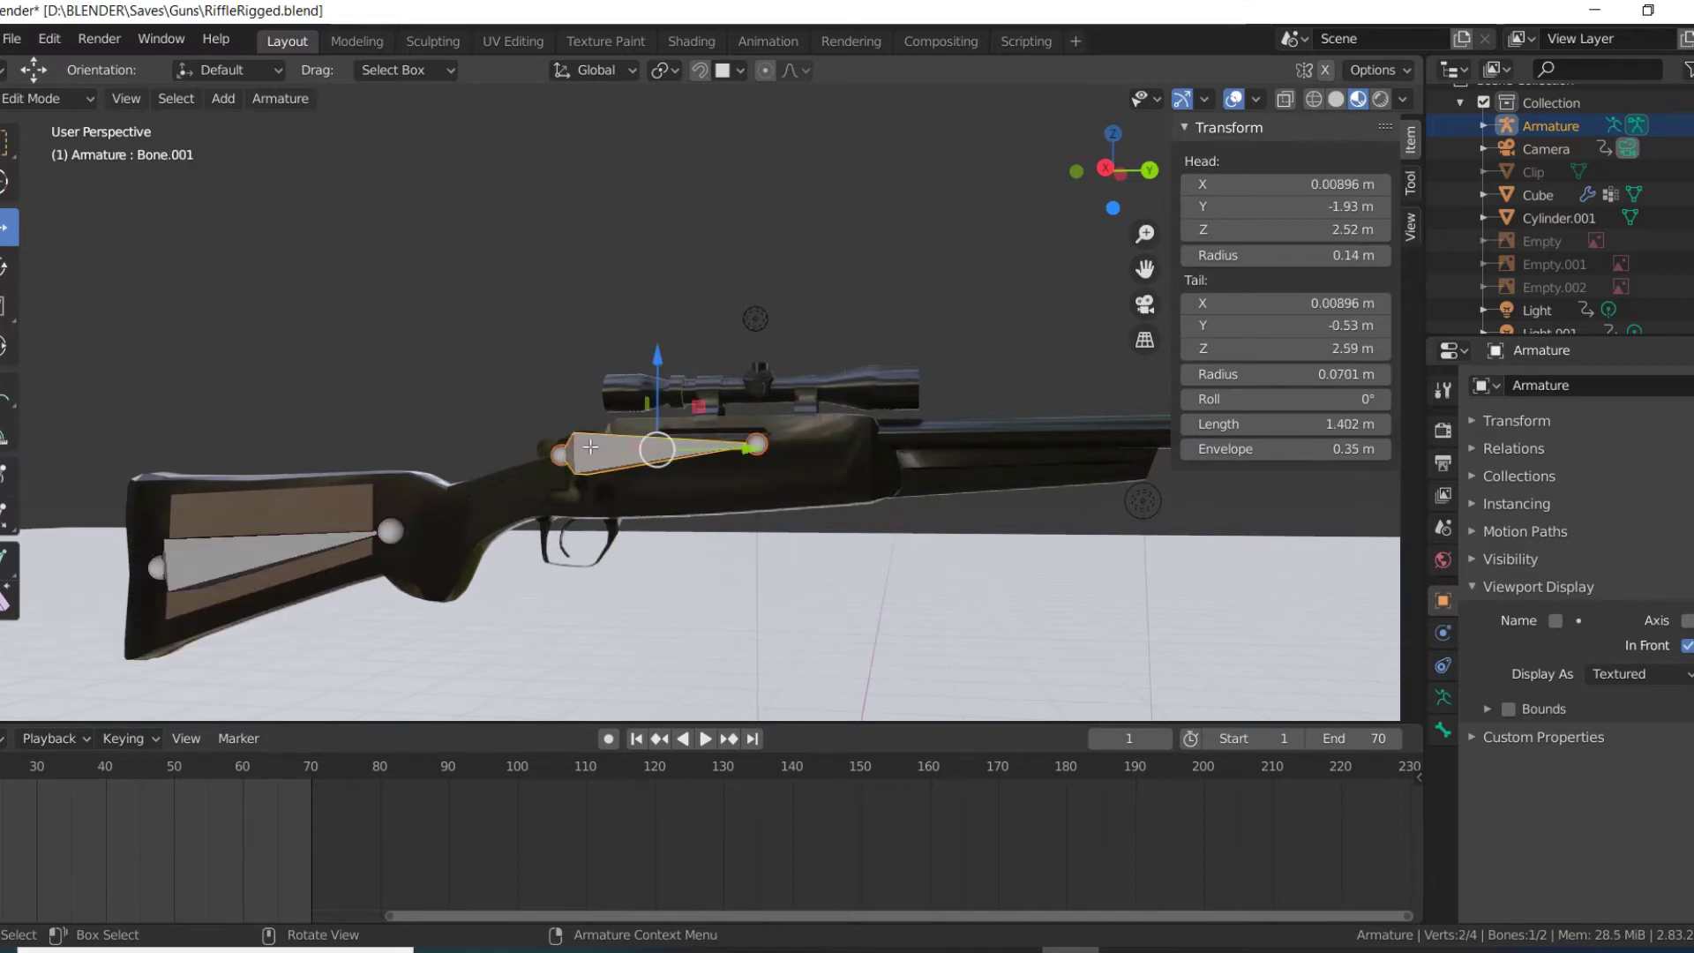
pyautogui.click(545, 390)
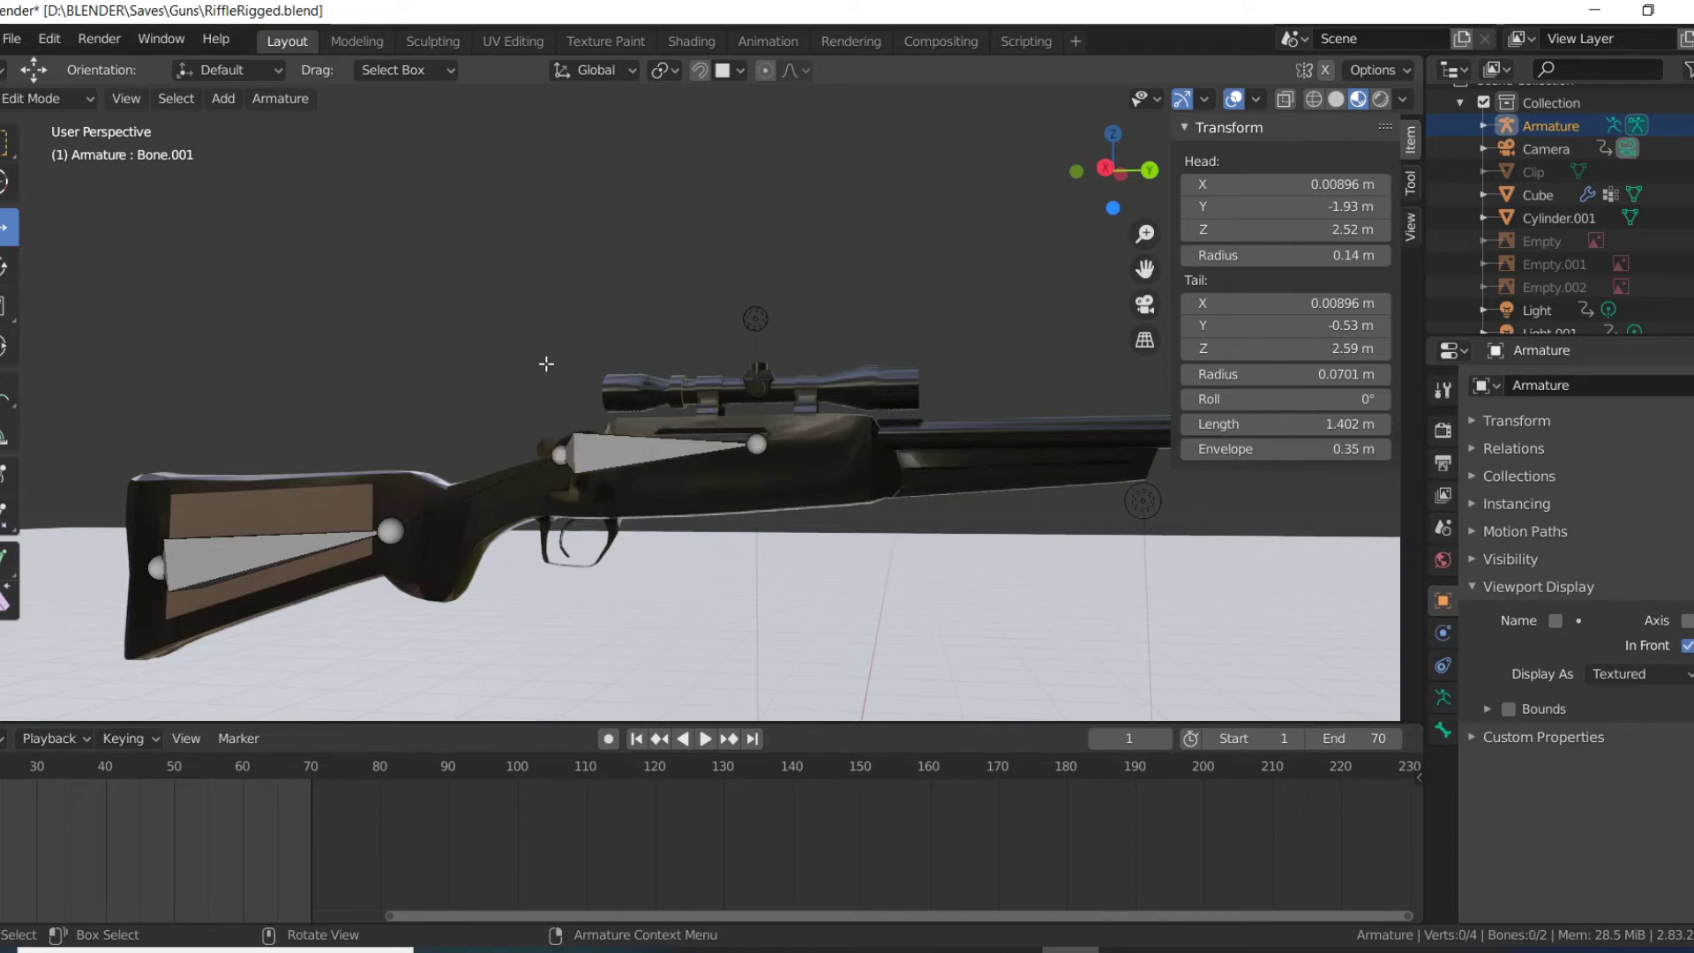
pyautogui.press('KP_1')
pyautogui.press('KP_3')
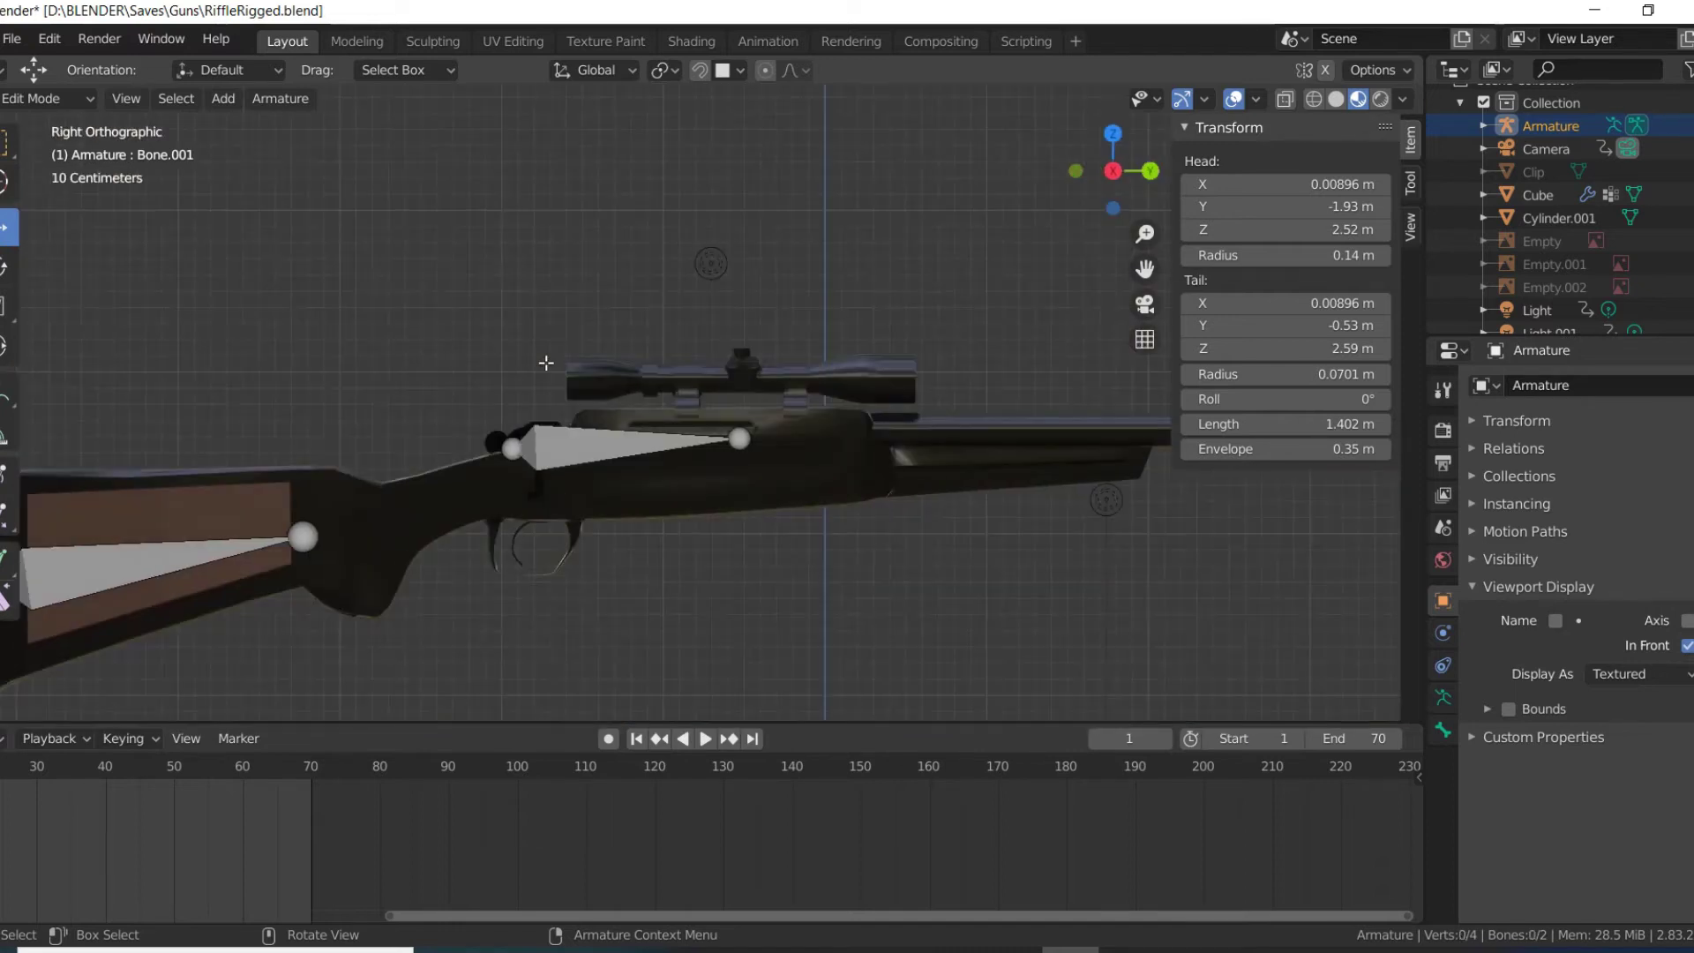
pyautogui.click(582, 448)
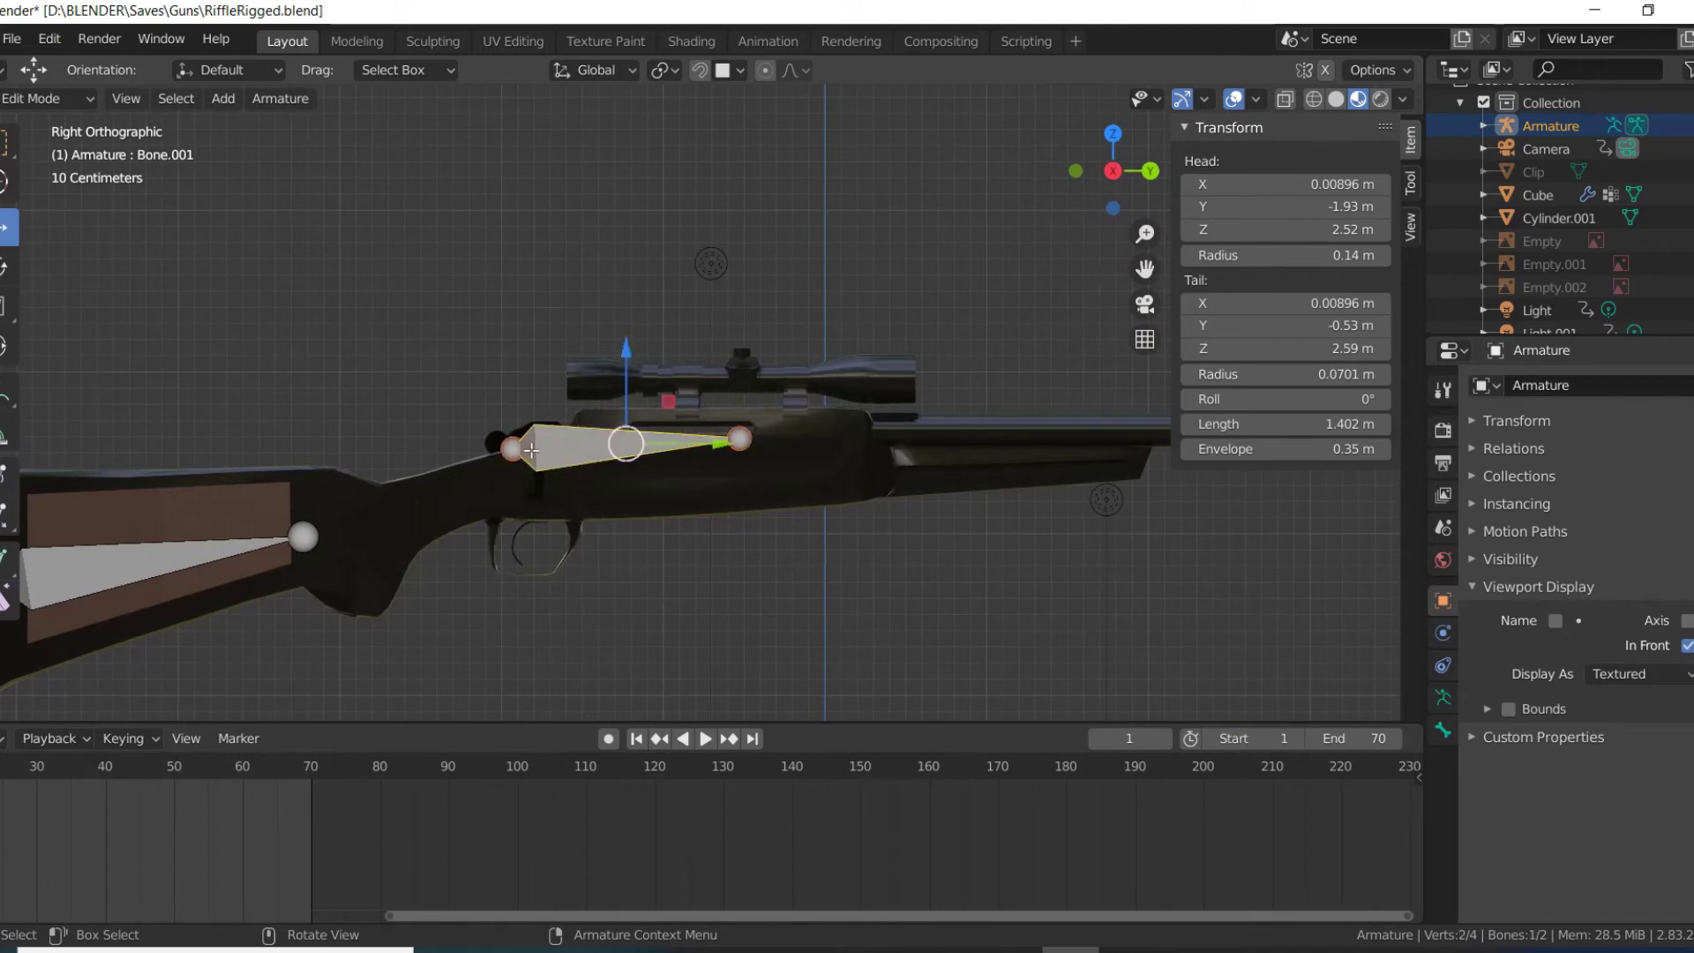
# - Duplicate the upper bone near the trigger and shift its tail rearward and down
pyautogui.press('shift')
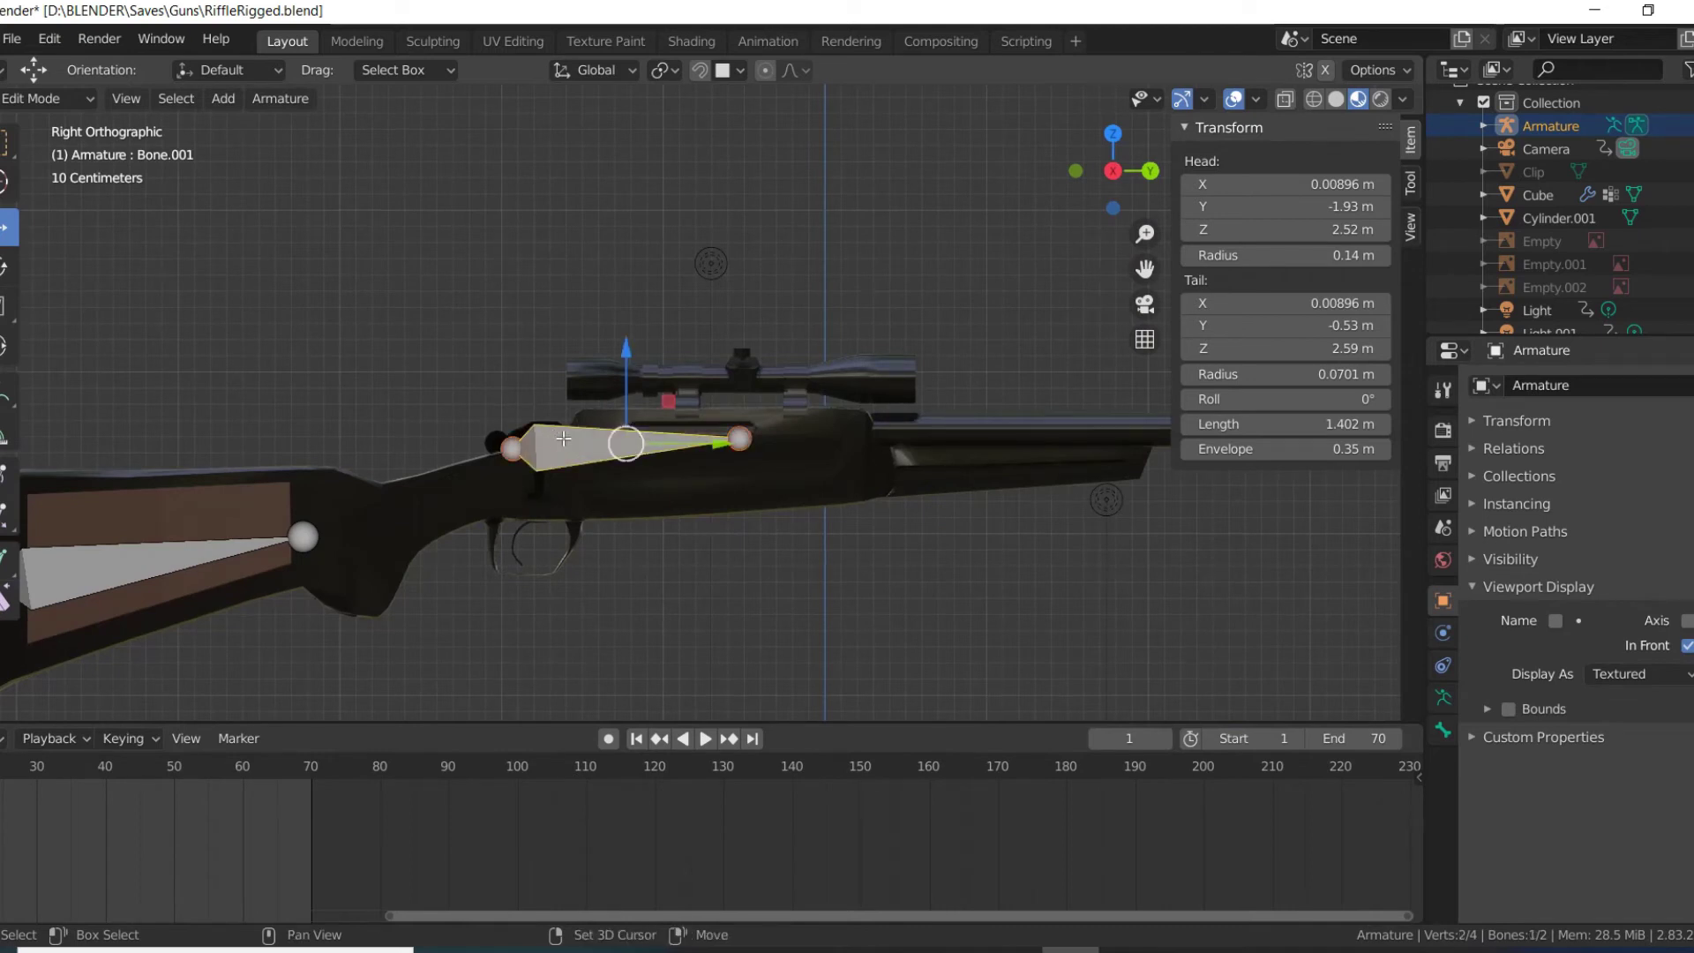
pyautogui.hotkey('shift', 'd')
pyautogui.click(548, 536)
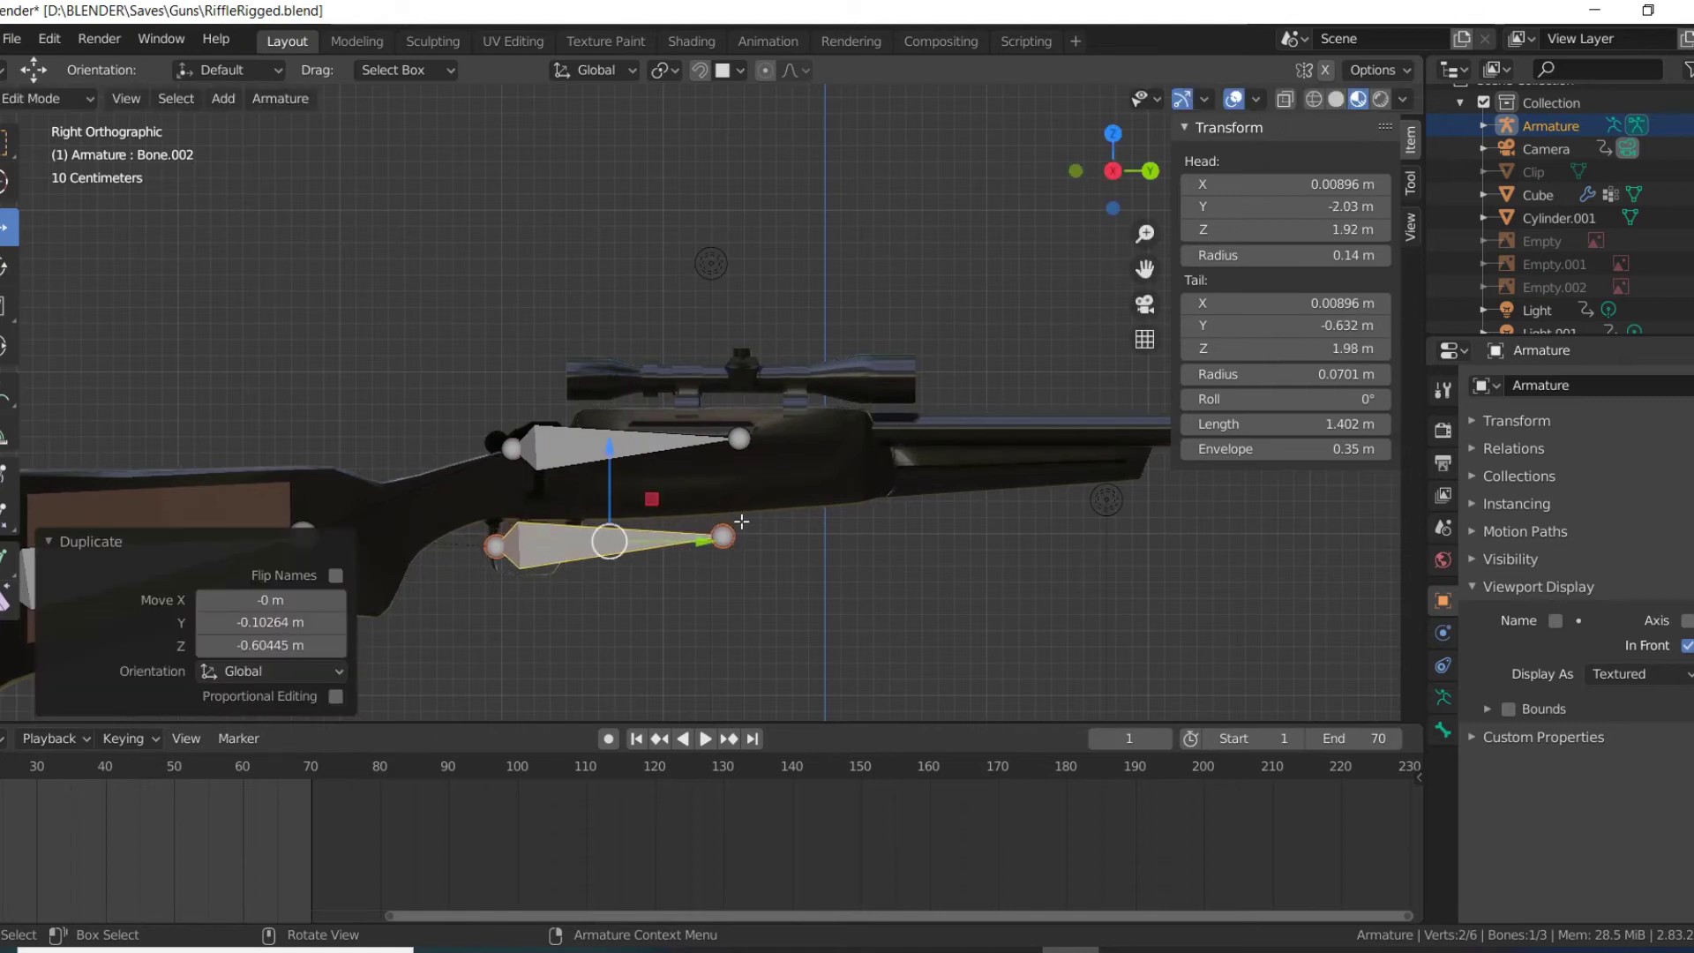
pyautogui.click(723, 535)
pyautogui.press('g')
pyautogui.press('y')
pyautogui.click(528, 497)
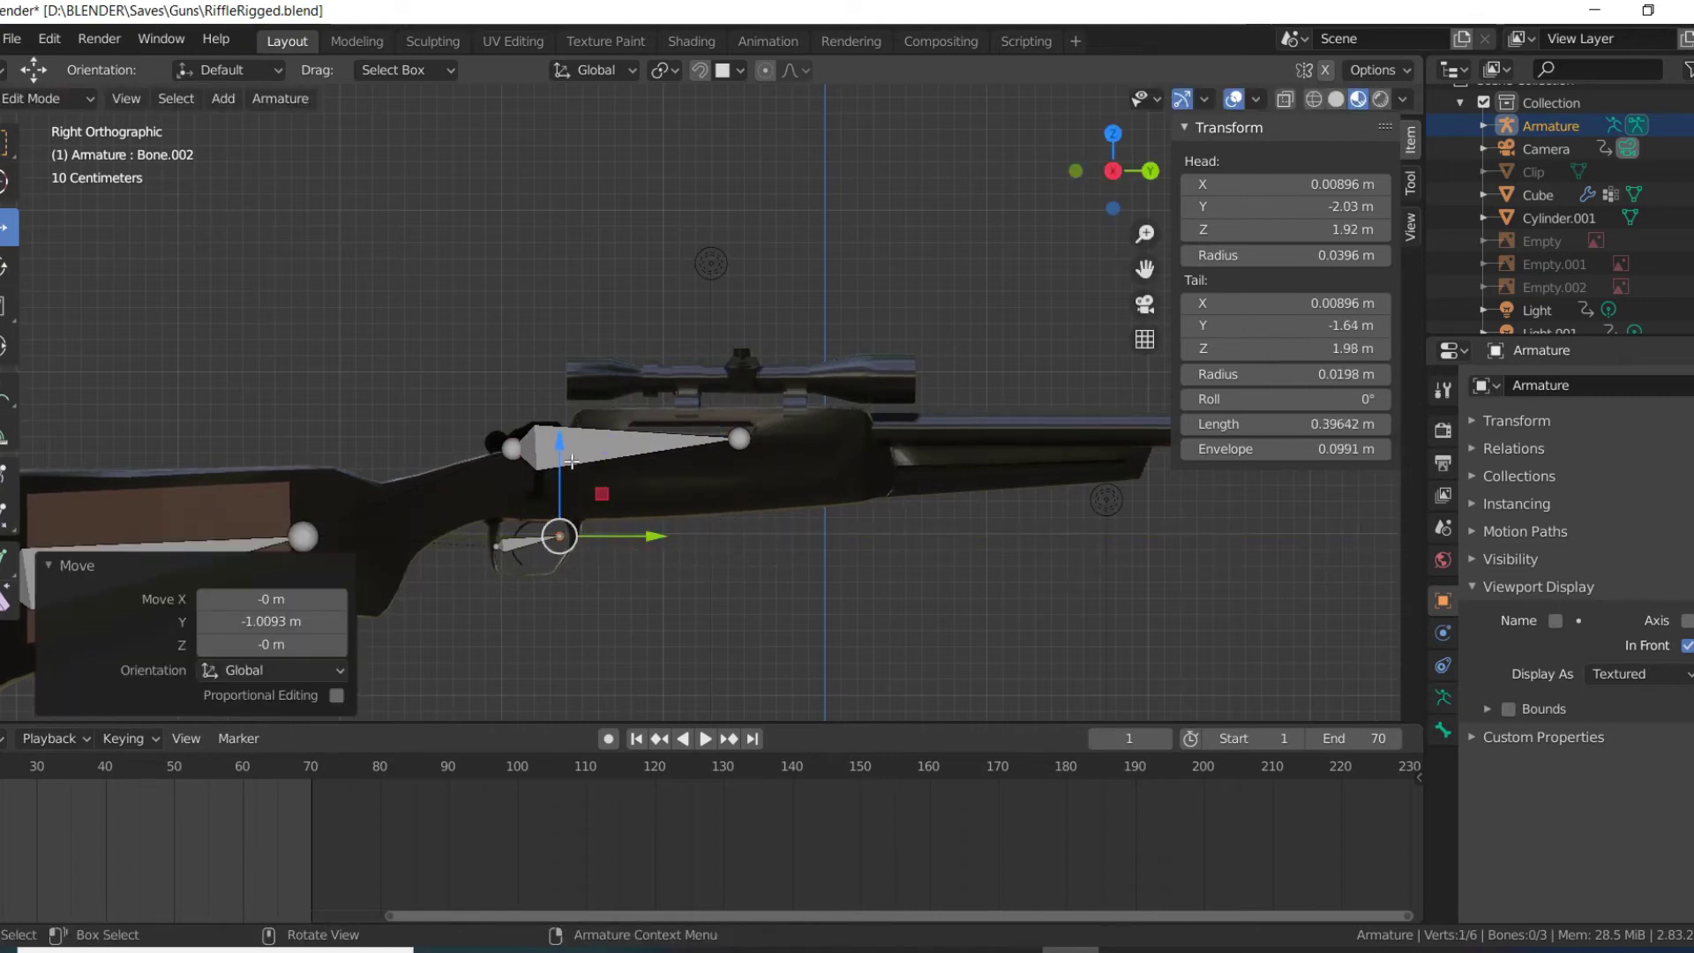
pyautogui.press('g')
pyautogui.press('z')
pyautogui.click(570, 516)
# - Position the new bone's head near the trigger with vertical and barrel-axis moves
pyautogui.click(498, 545)
pyautogui.press('g')
pyautogui.press('z')
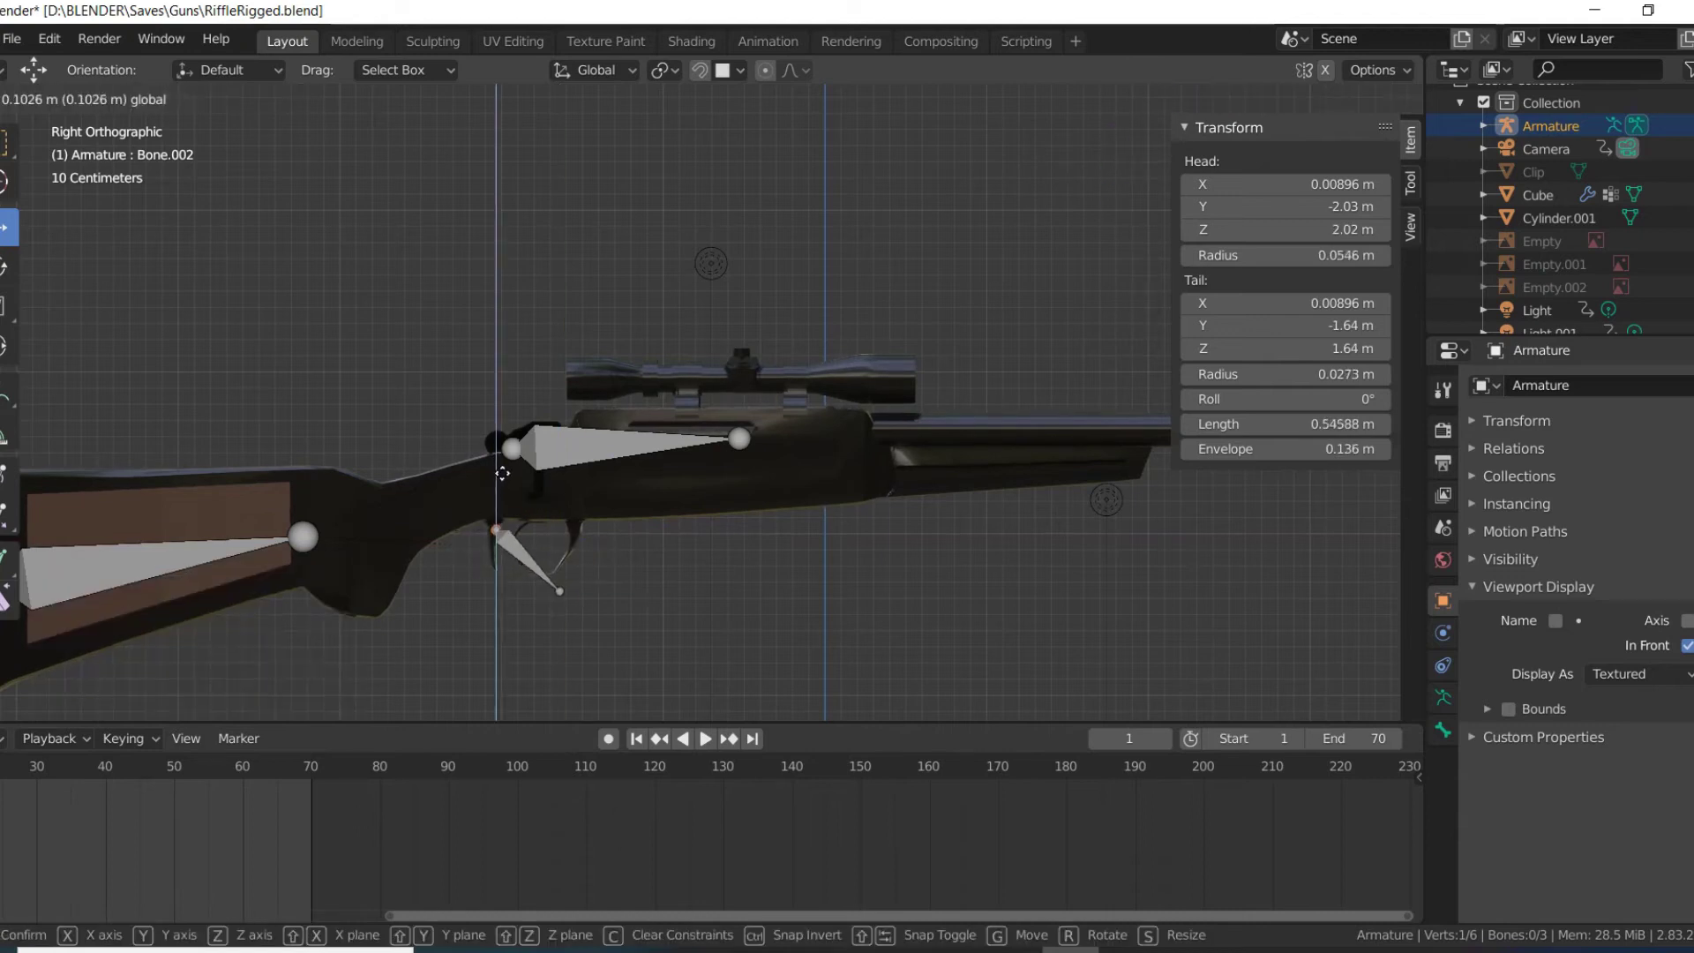
pyautogui.click(502, 474)
pyautogui.press('g')
pyautogui.press('y')
pyautogui.click(540, 501)
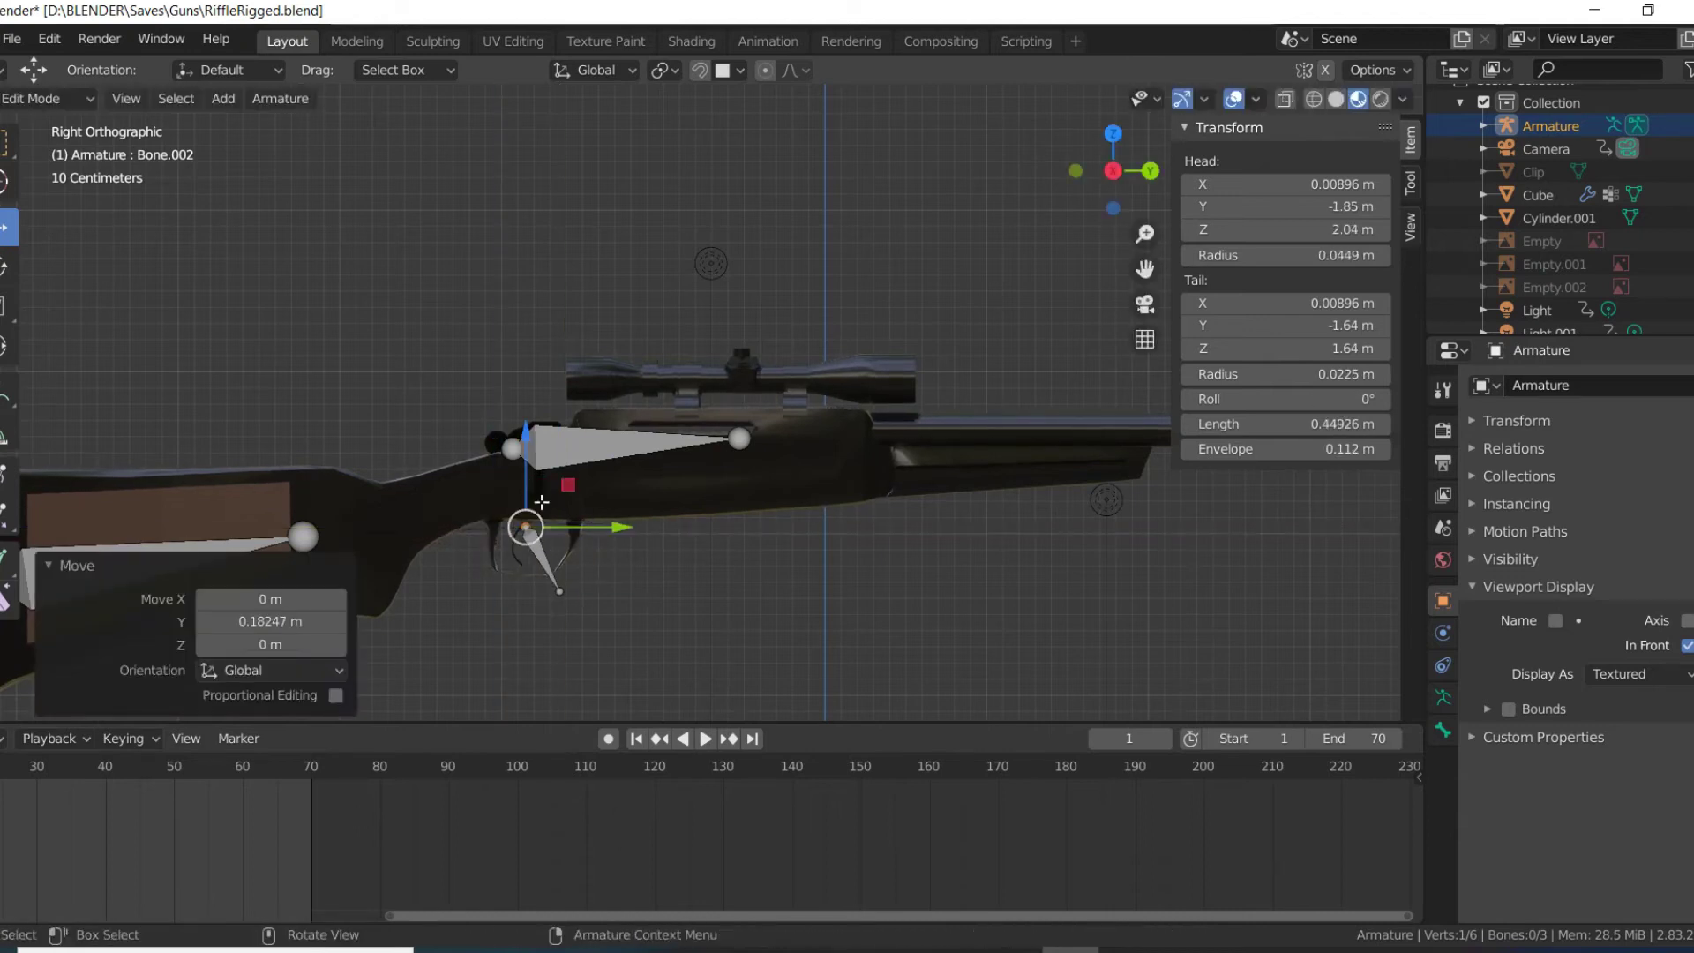
pyautogui.press('g')
pyautogui.press('z')
pyautogui.click(549, 525)
pyautogui.press('g')
pyautogui.press('y')
pyautogui.click(578, 585)
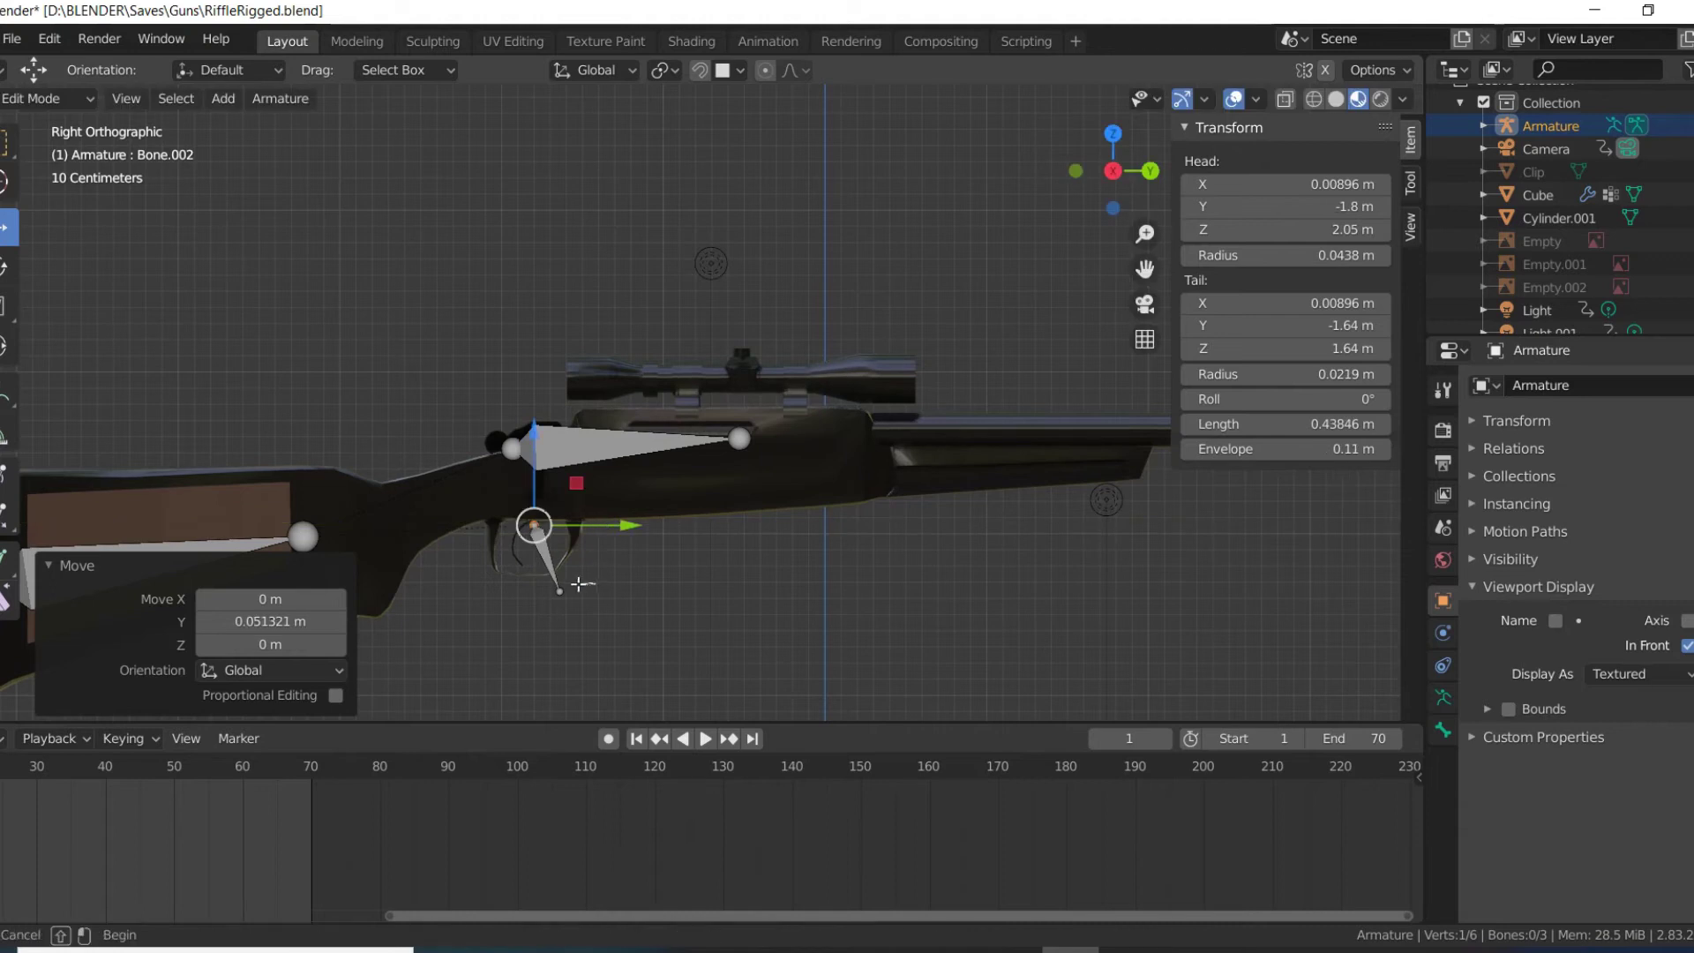
# - Raise and slide the trigger bone's tail up into the trigger
pyautogui.click(560, 588)
pyautogui.press('g')
pyautogui.press('z')
pyautogui.click(559, 567)
pyautogui.press('g')
pyautogui.press('y')
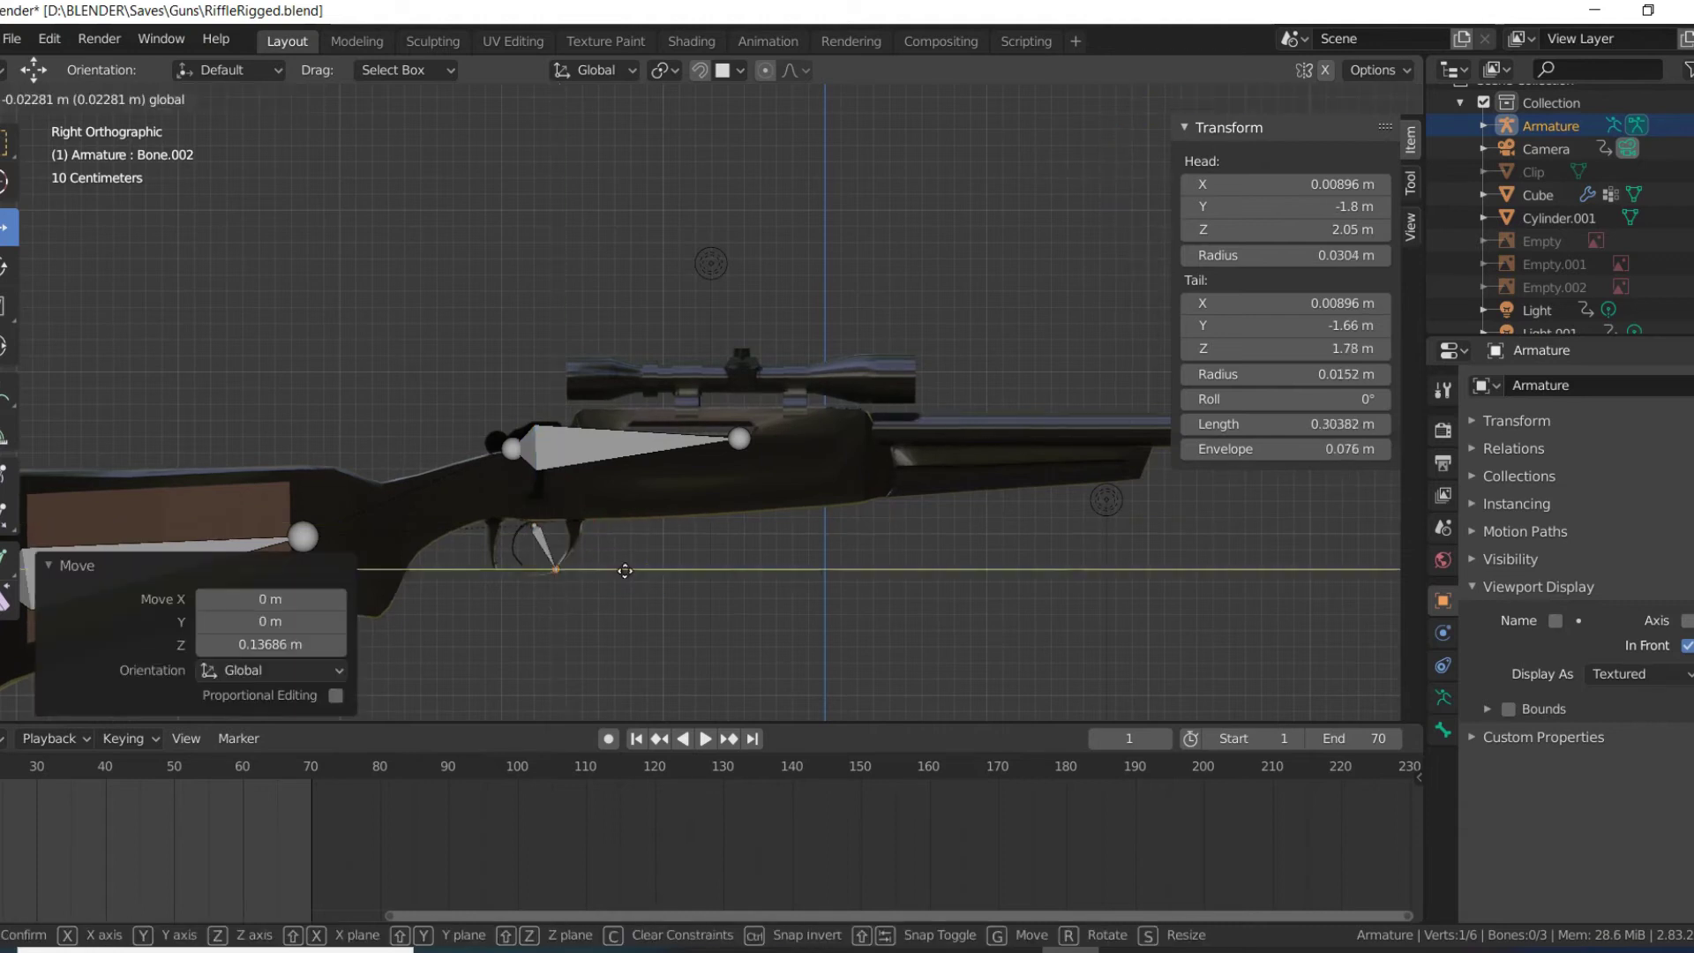
pyautogui.click(596, 571)
pyautogui.moveTo(531, 497); pyautogui.dragTo(531, 488)
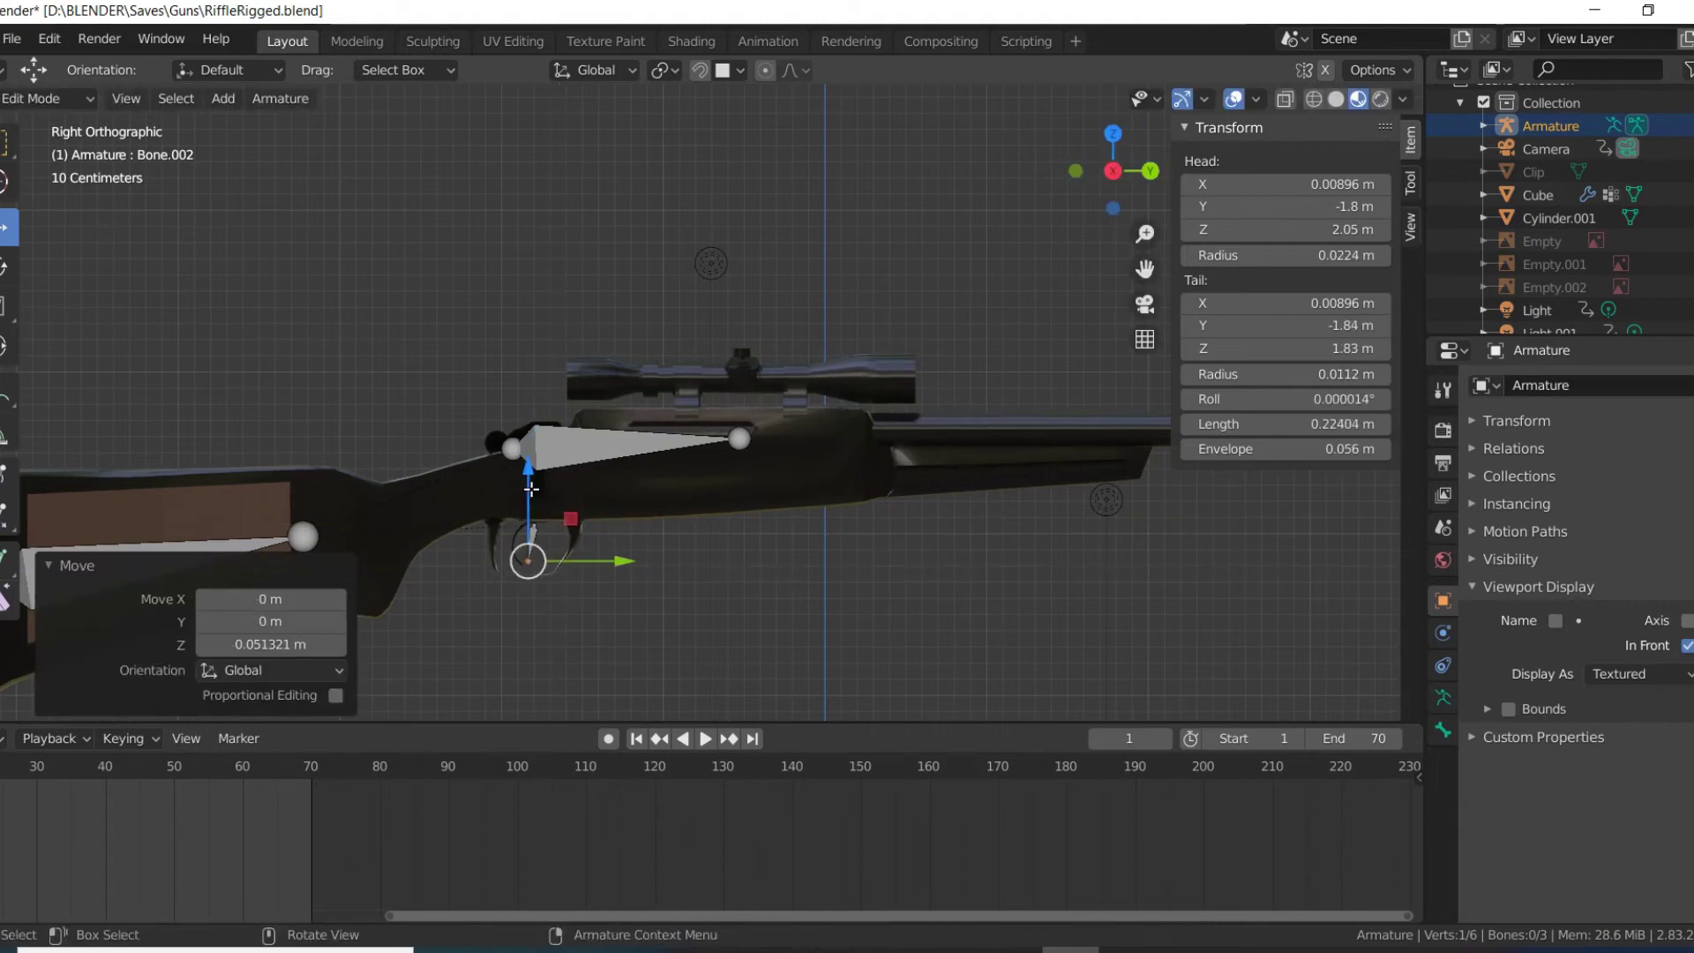
# - Shift the trigger bone's head slightly toward the stock
pyautogui.click(534, 525)
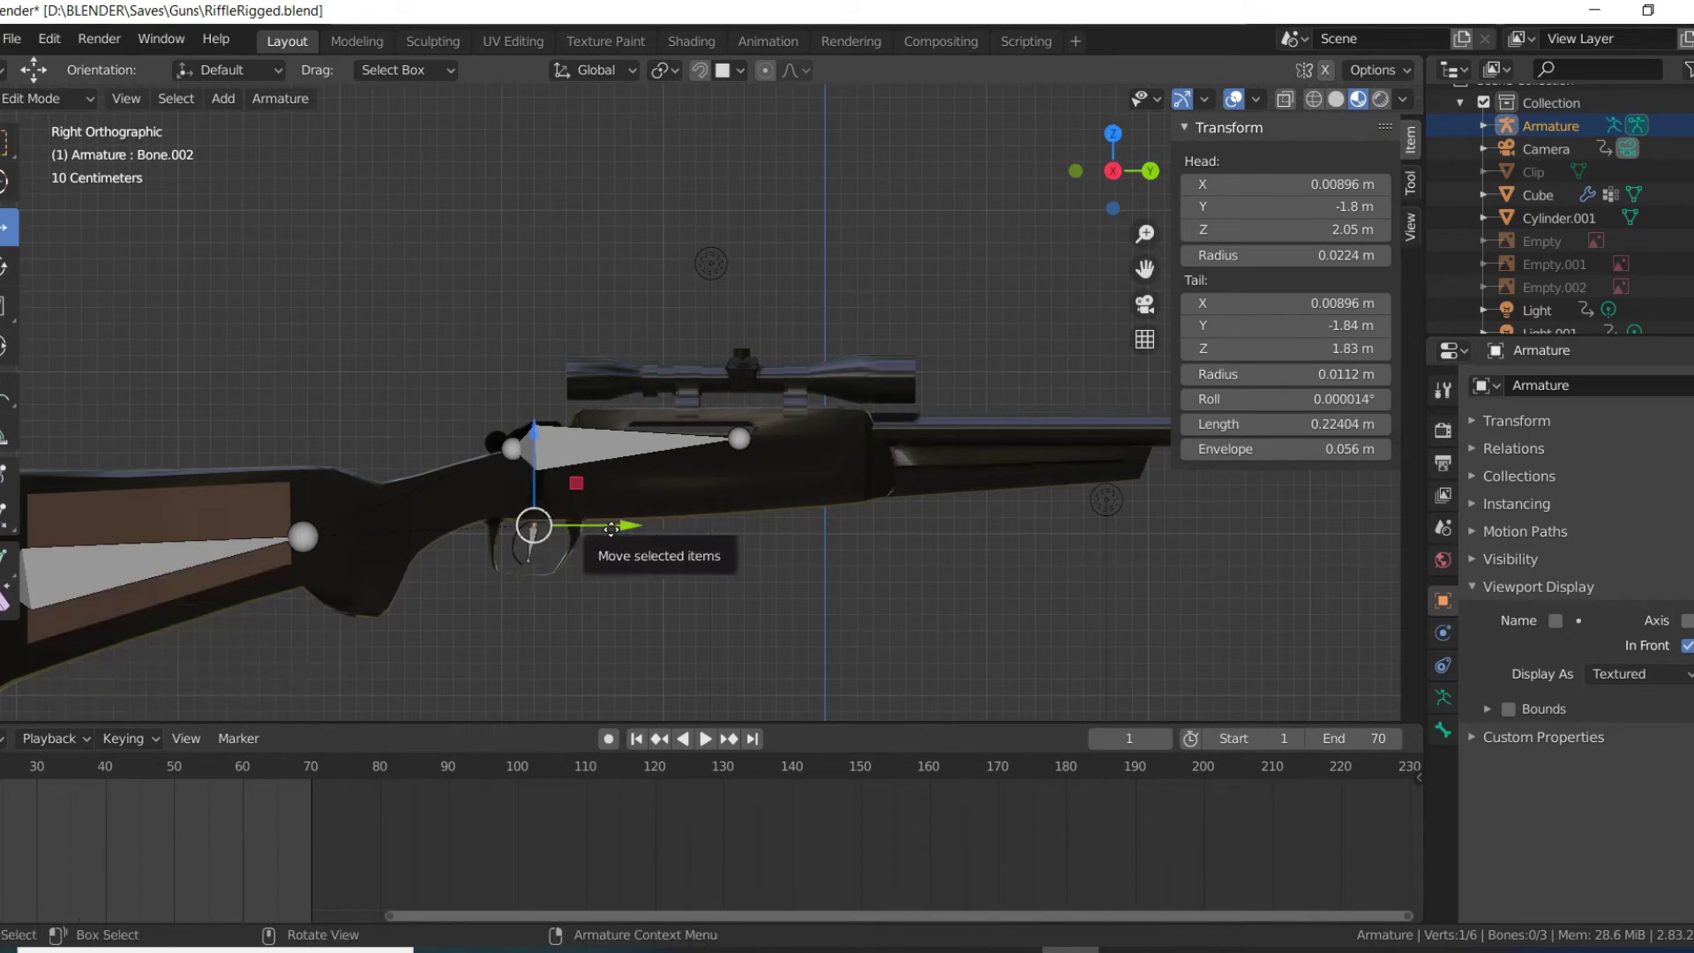
pyautogui.moveTo(610, 529); pyautogui.dragTo(563, 585)
pyautogui.click(528, 560)
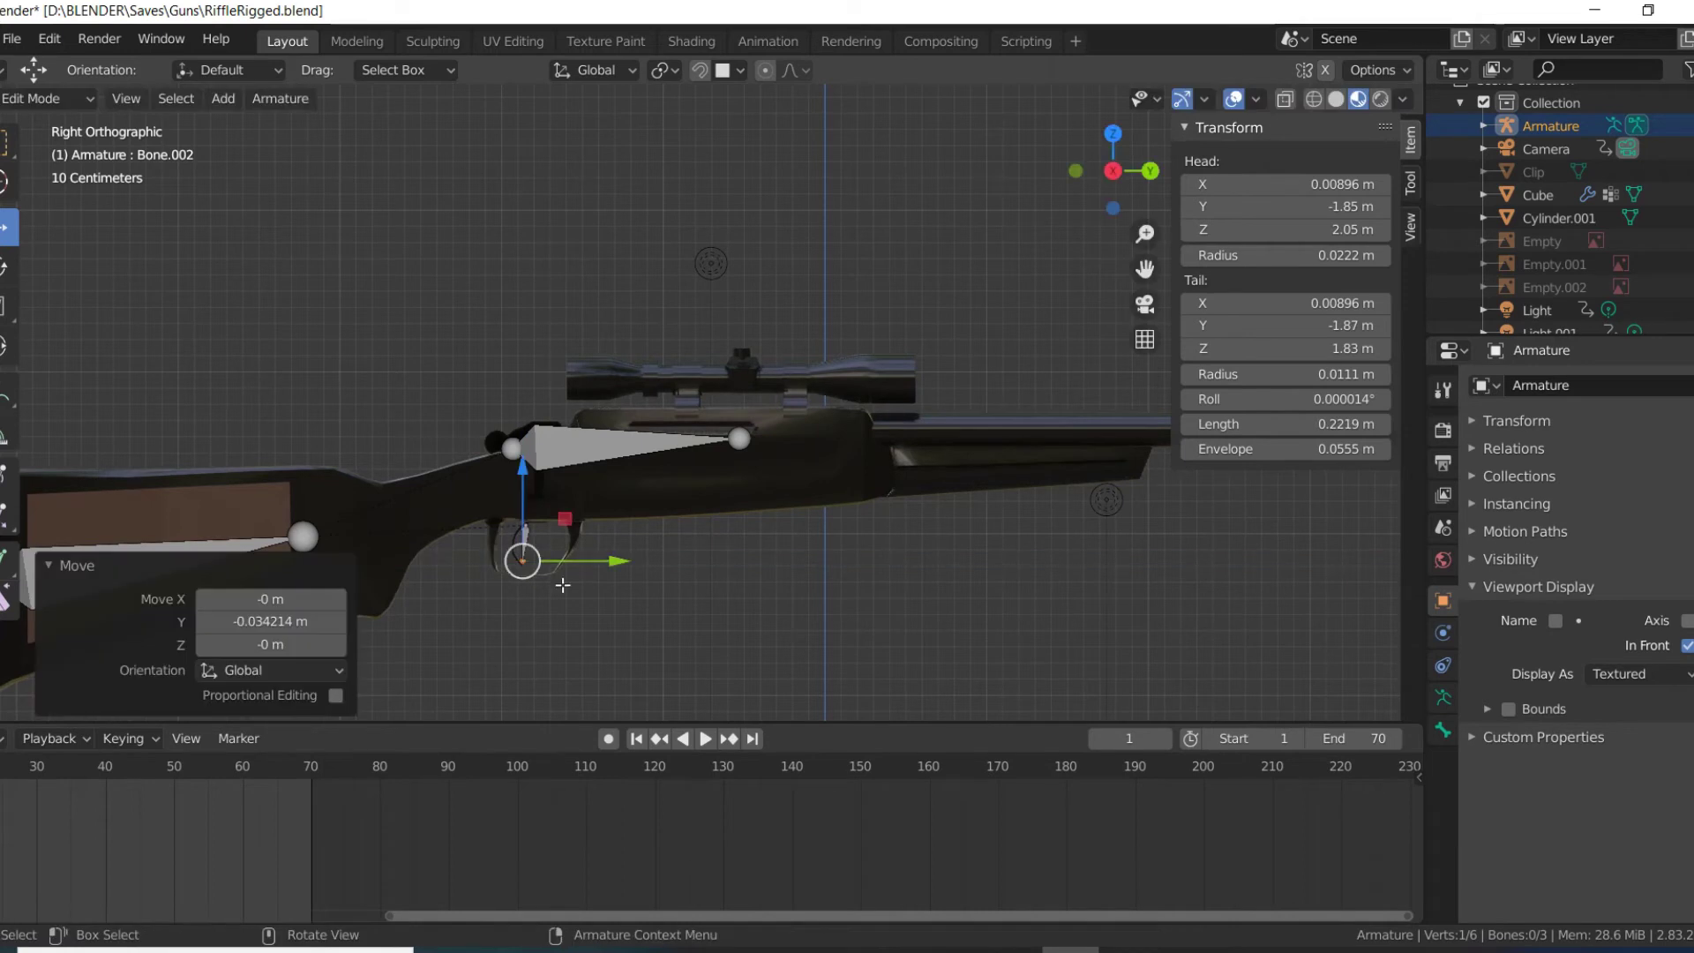
pyautogui.click(585, 605)
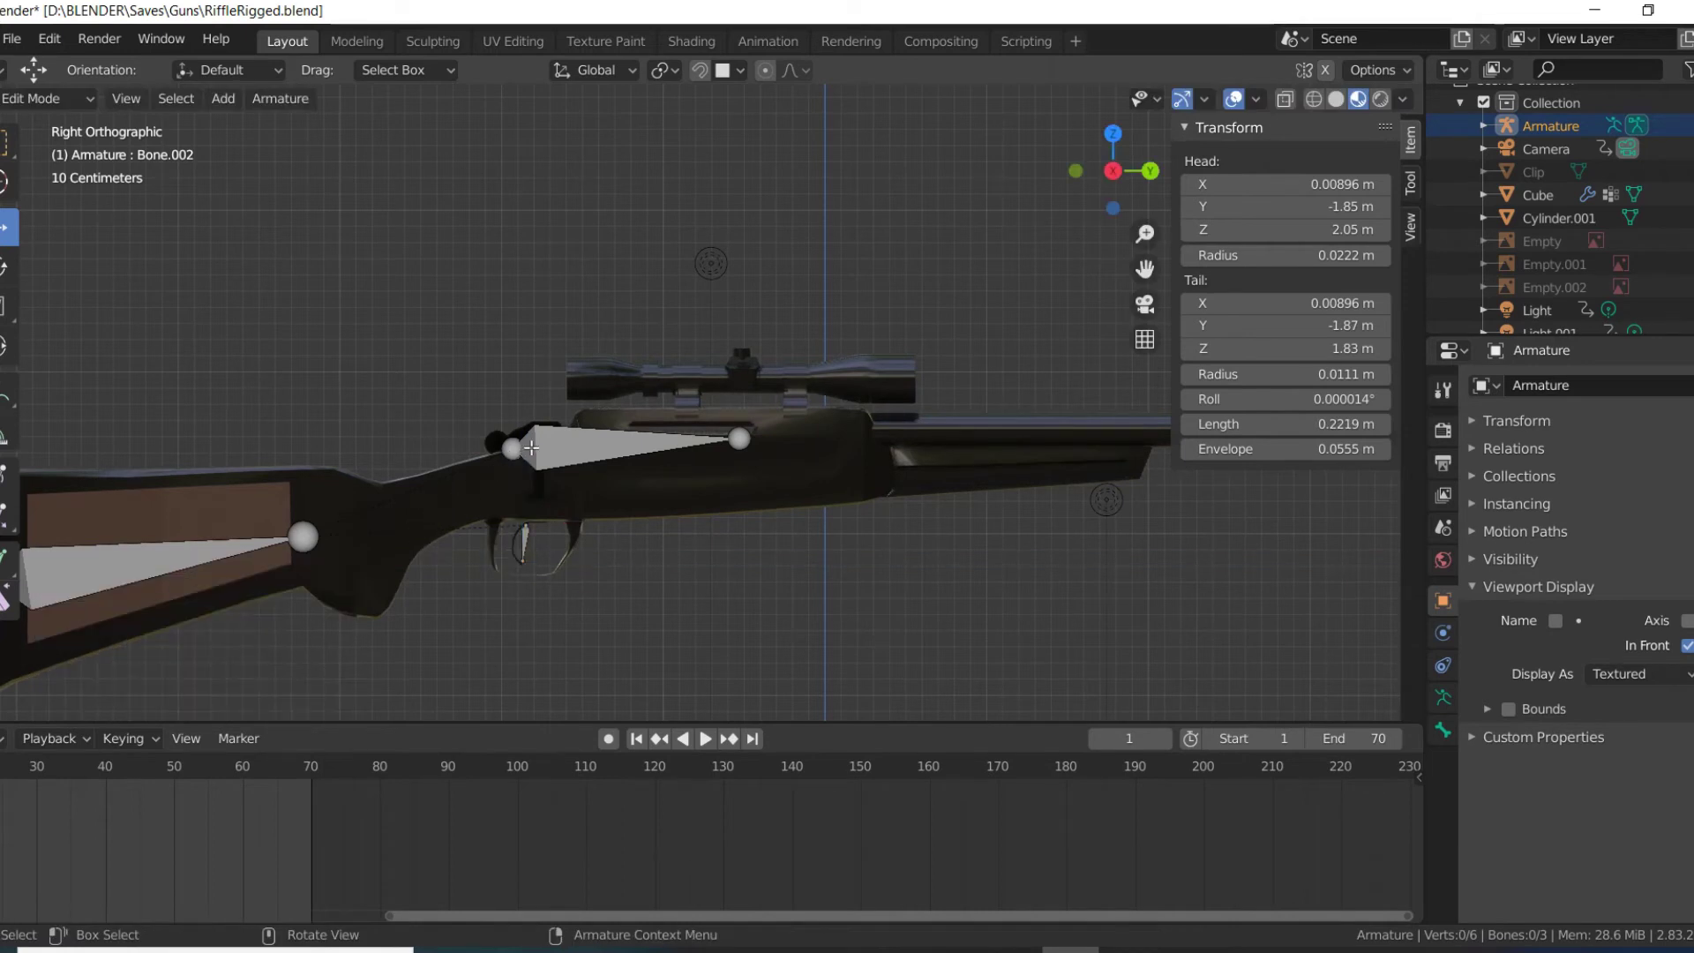
# - Nudge the trigger joint slightly along Y
pyautogui.click(530, 448)
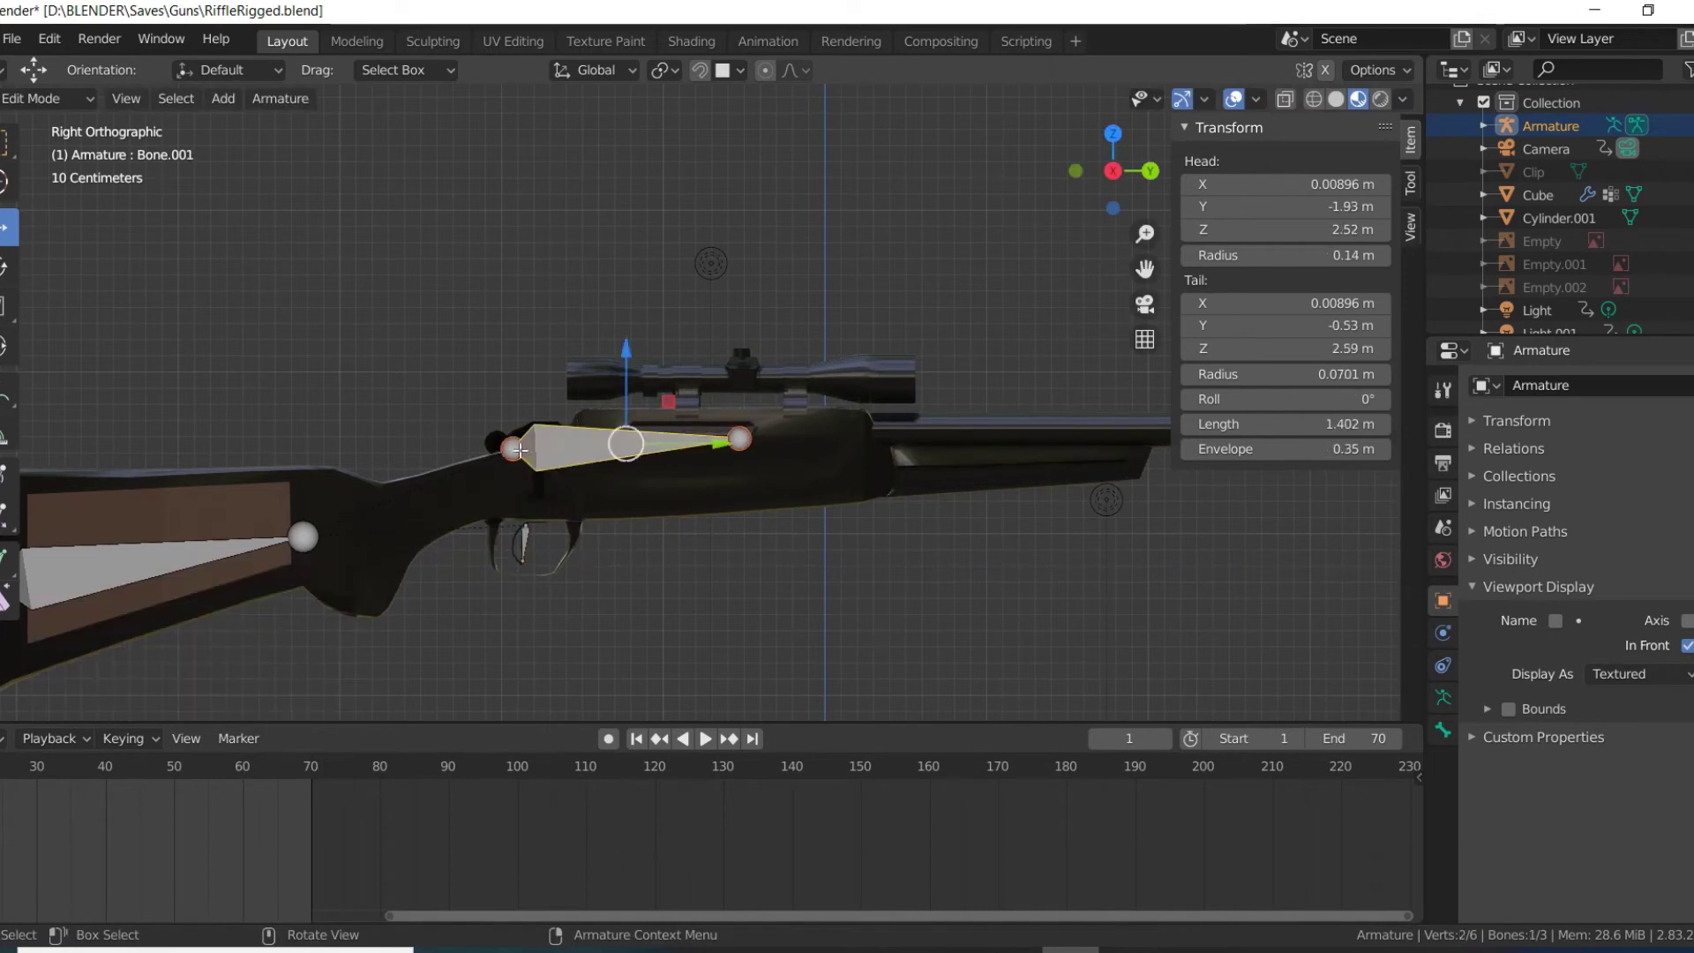
pyautogui.click(231, 546)
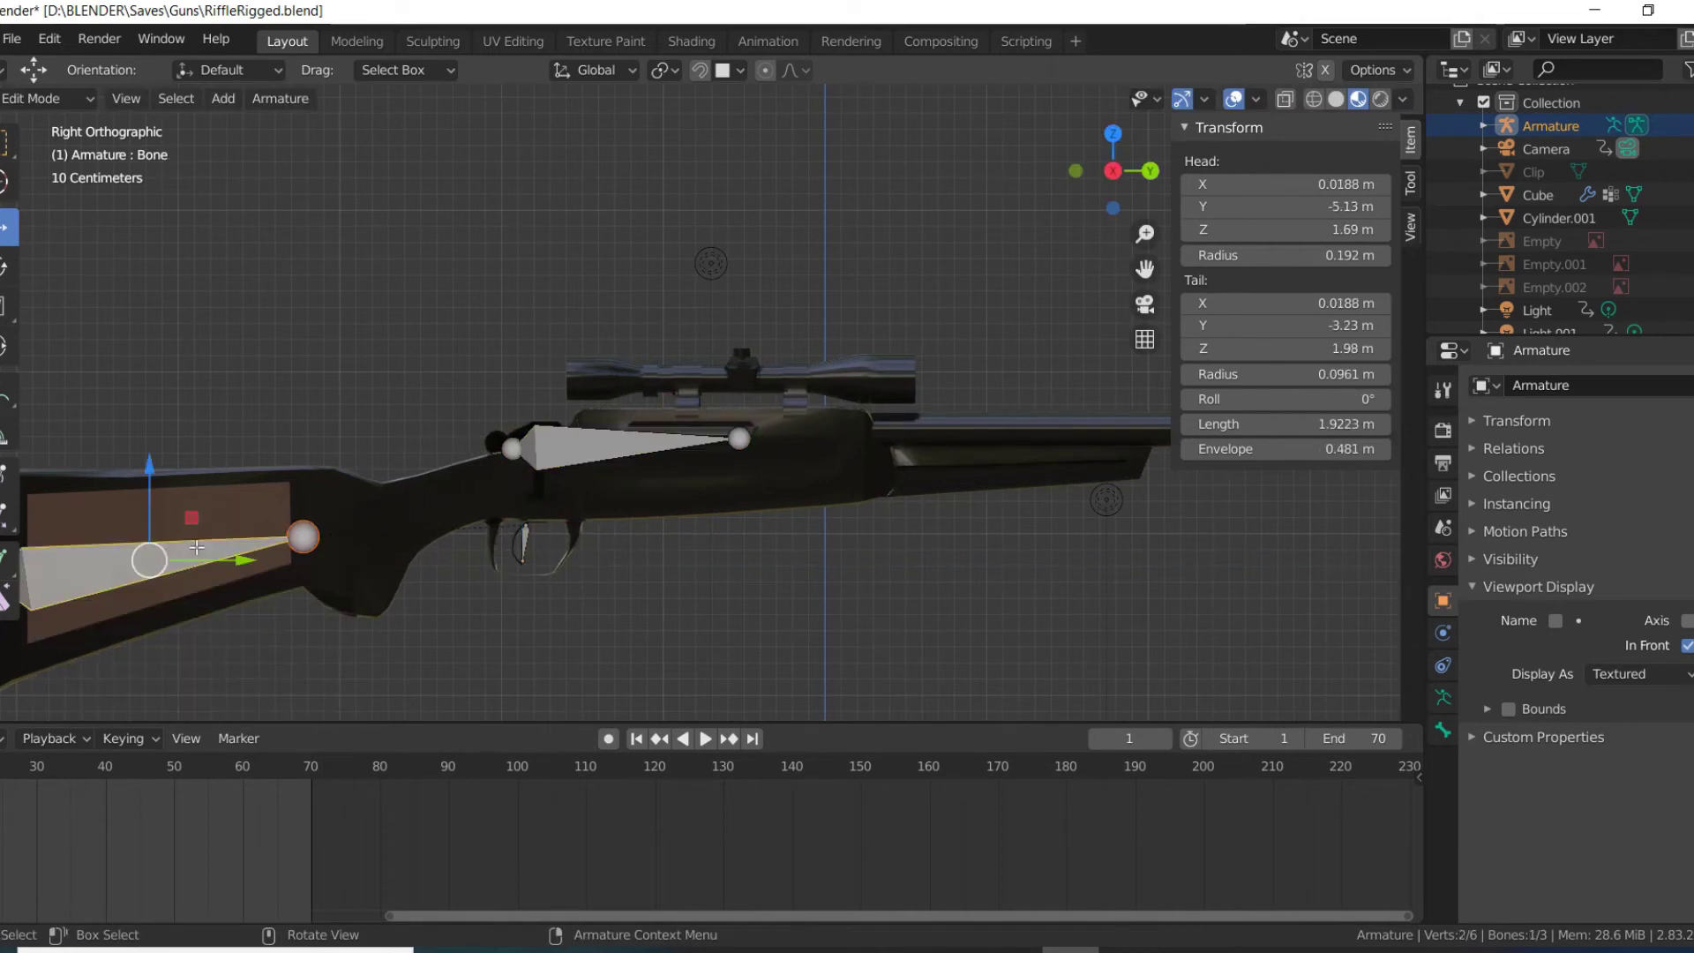
pyautogui.click(520, 559)
pyautogui.moveTo(556, 567); pyautogui.dragTo(561, 574)
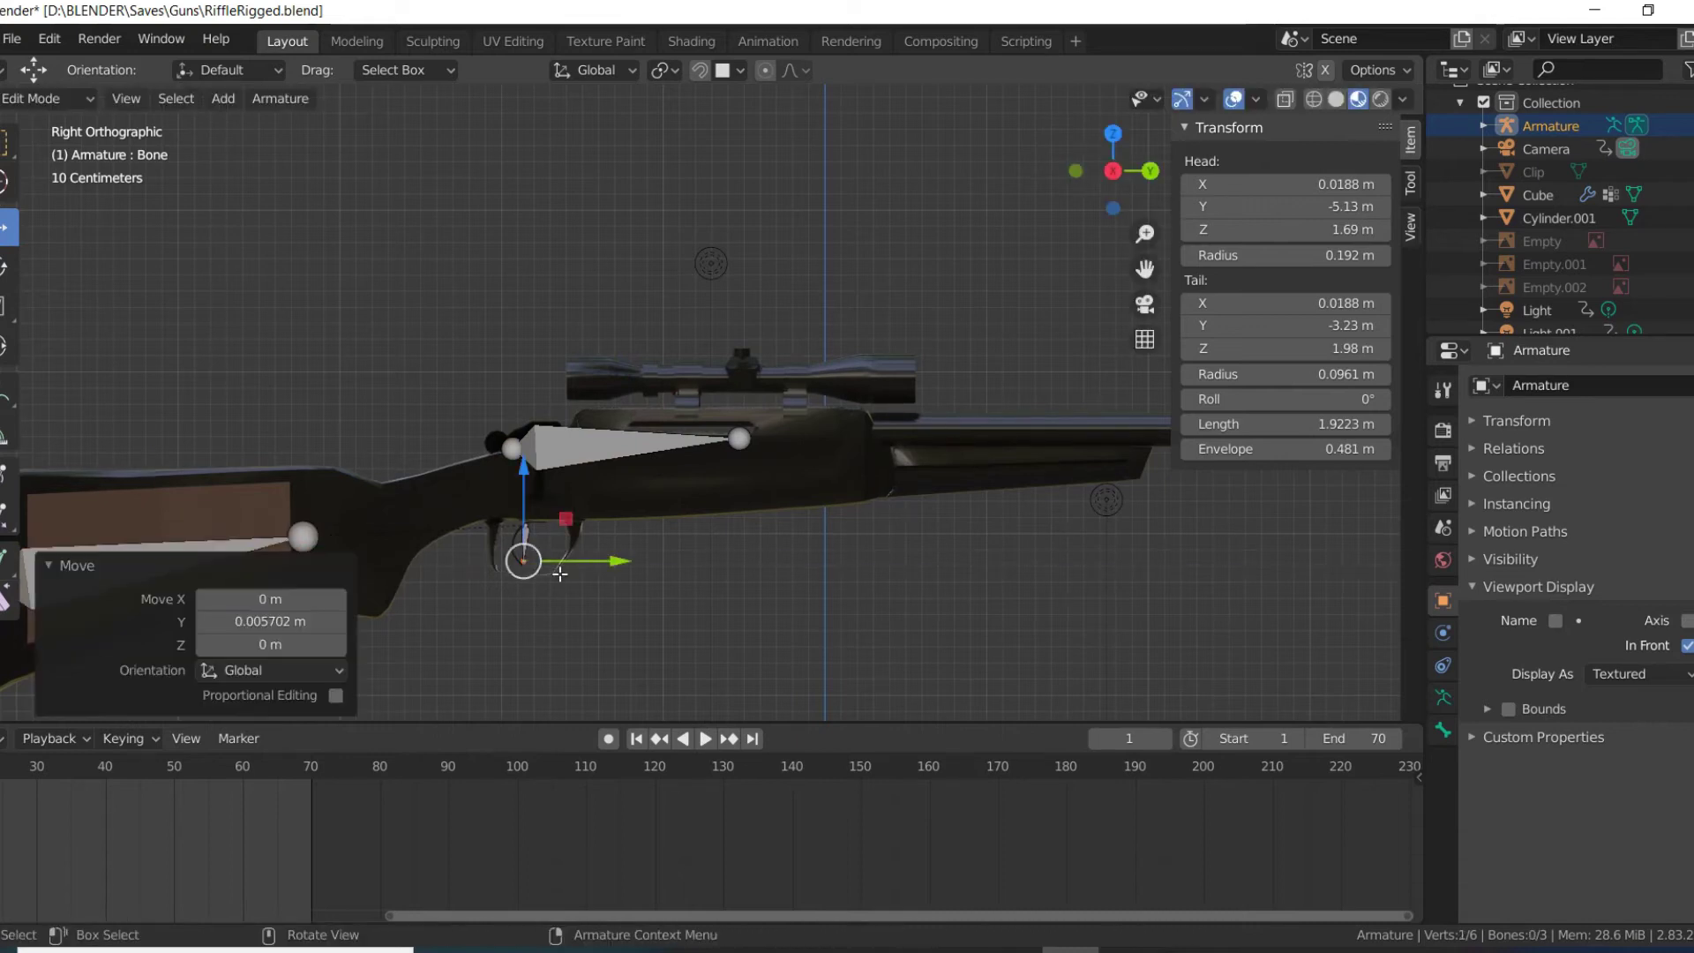
pyautogui.click(555, 591)
# - Raise a rifle bone slightly along Z and return to Object Mode
pyautogui.scroll(4, 541, 567)
pyautogui.scroll(-5, 486, 555)
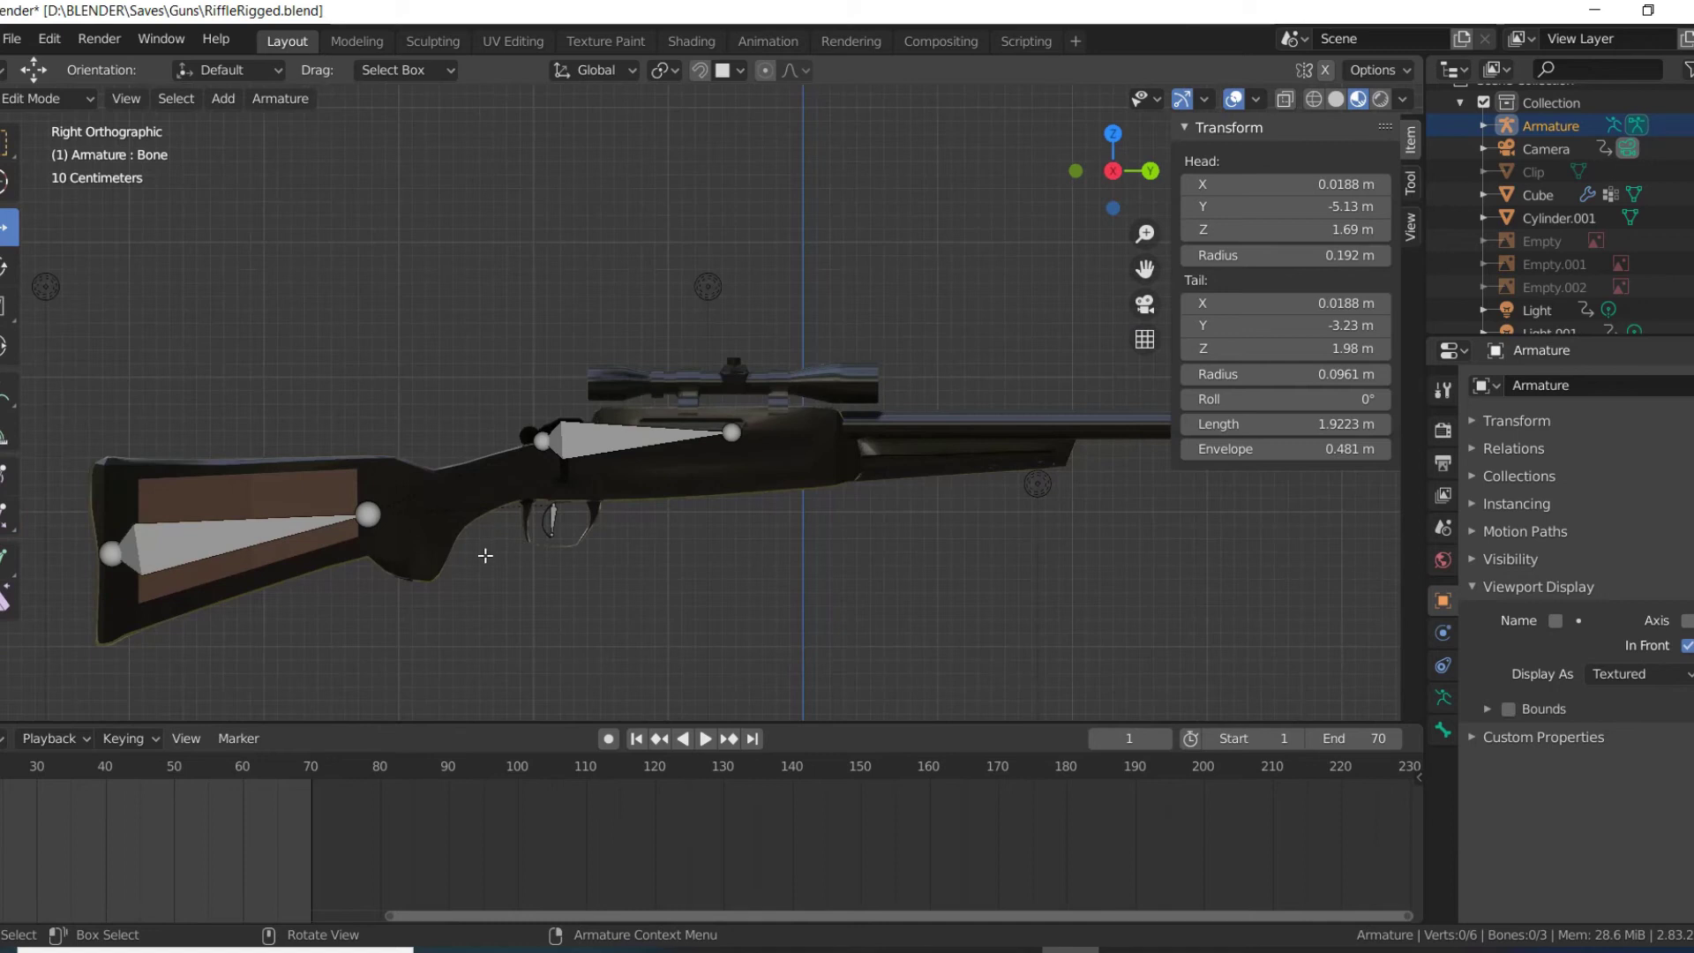
pyautogui.scroll(4, 485, 555)
pyautogui.scroll(-1, 431, 471)
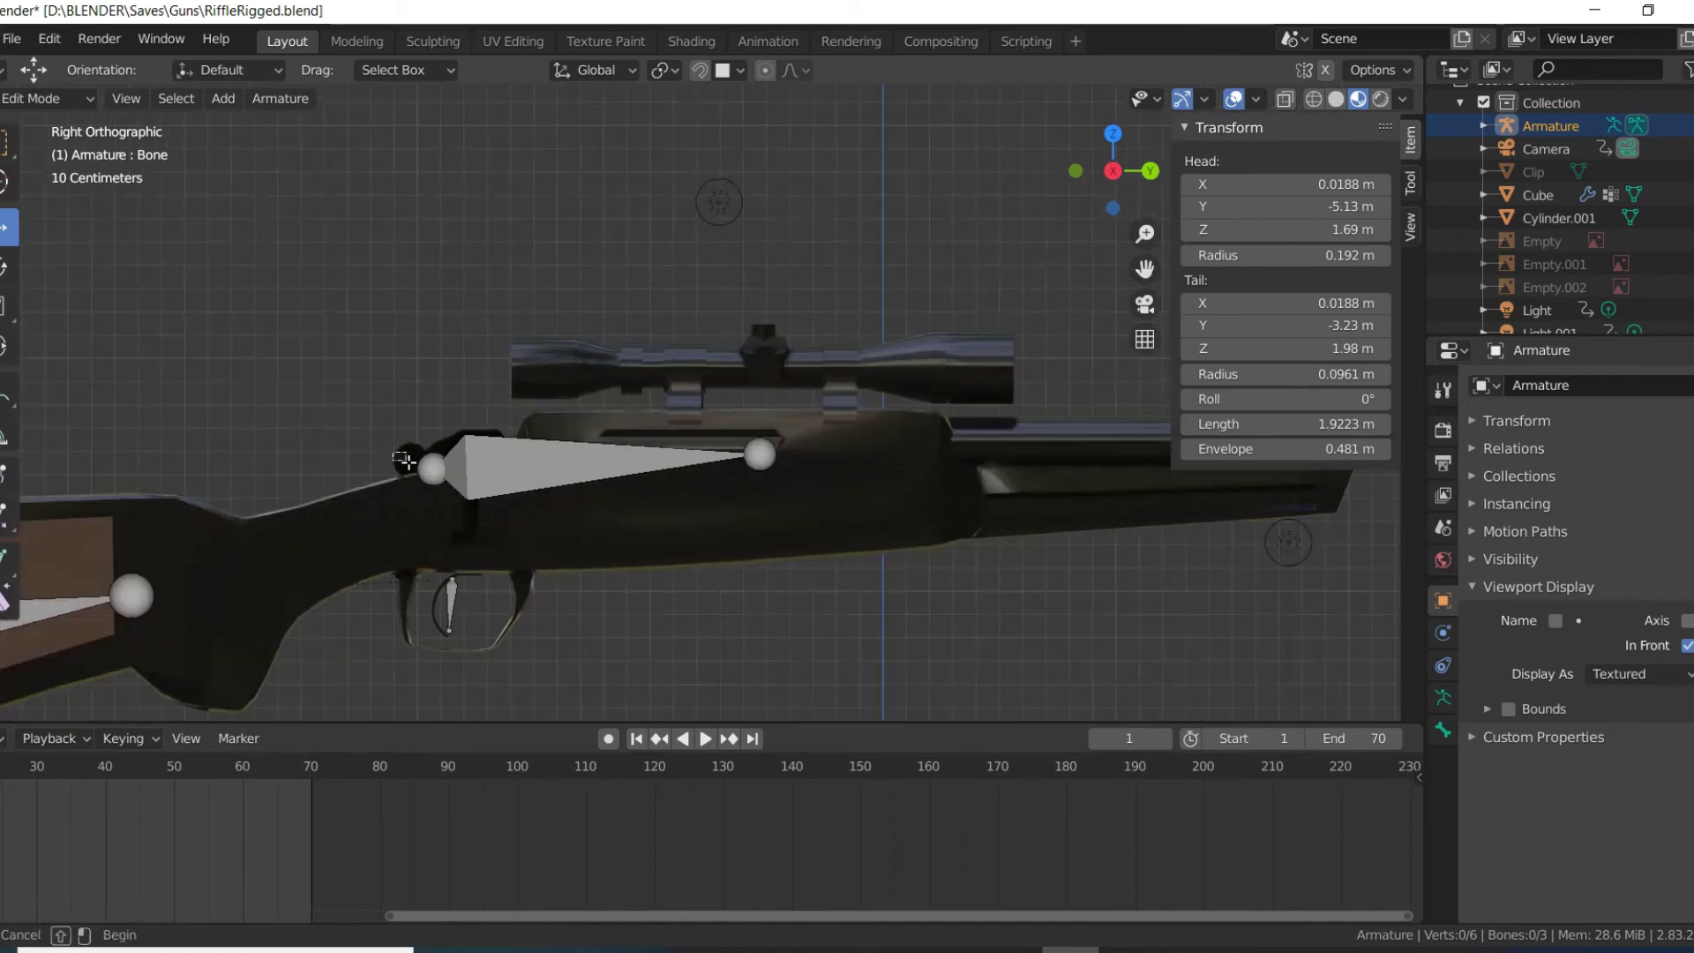
pyautogui.click(719, 467)
pyautogui.moveTo(599, 399); pyautogui.dragTo(598, 392)
pyautogui.scroll(-1, 589, 590)
pyautogui.scroll(-2, 590, 590)
pyautogui.press('Tab')
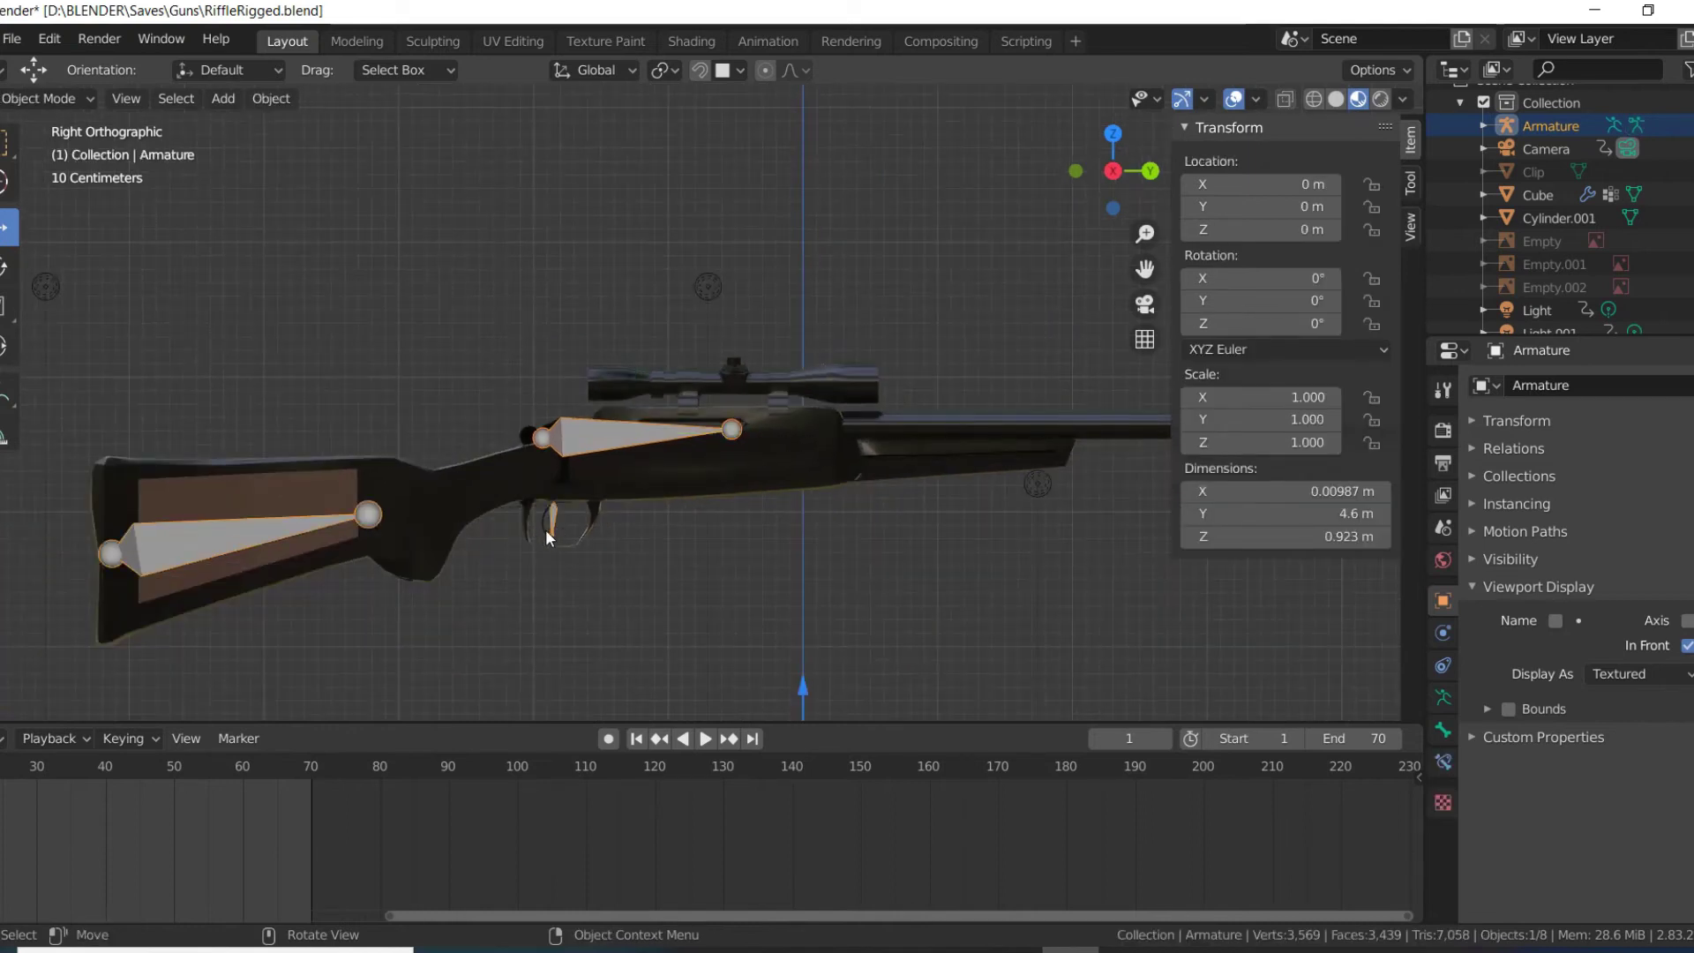
# - Orbit and snap the view around the rifle from top, front and side
pyautogui.press('KP_7')
pyautogui.moveTo(622, 521); pyautogui.dragTo(680, 393, button='middle')
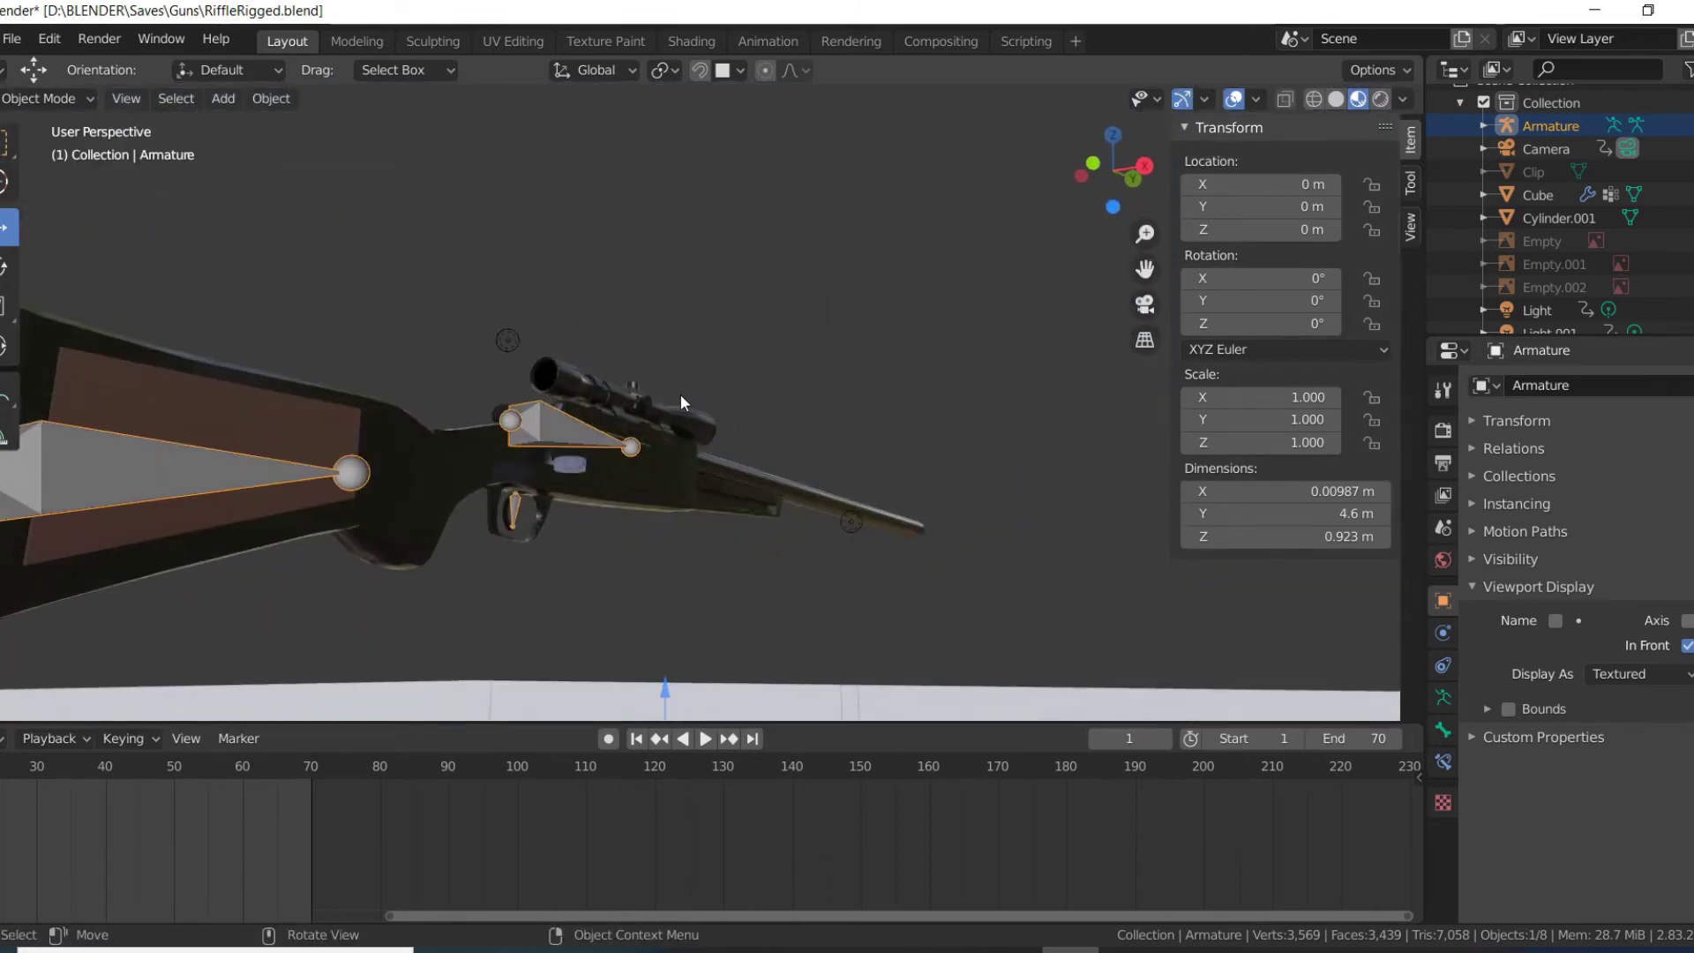
pyautogui.press('KP_1')
pyautogui.press('KP_3')
pyautogui.click(634, 541)
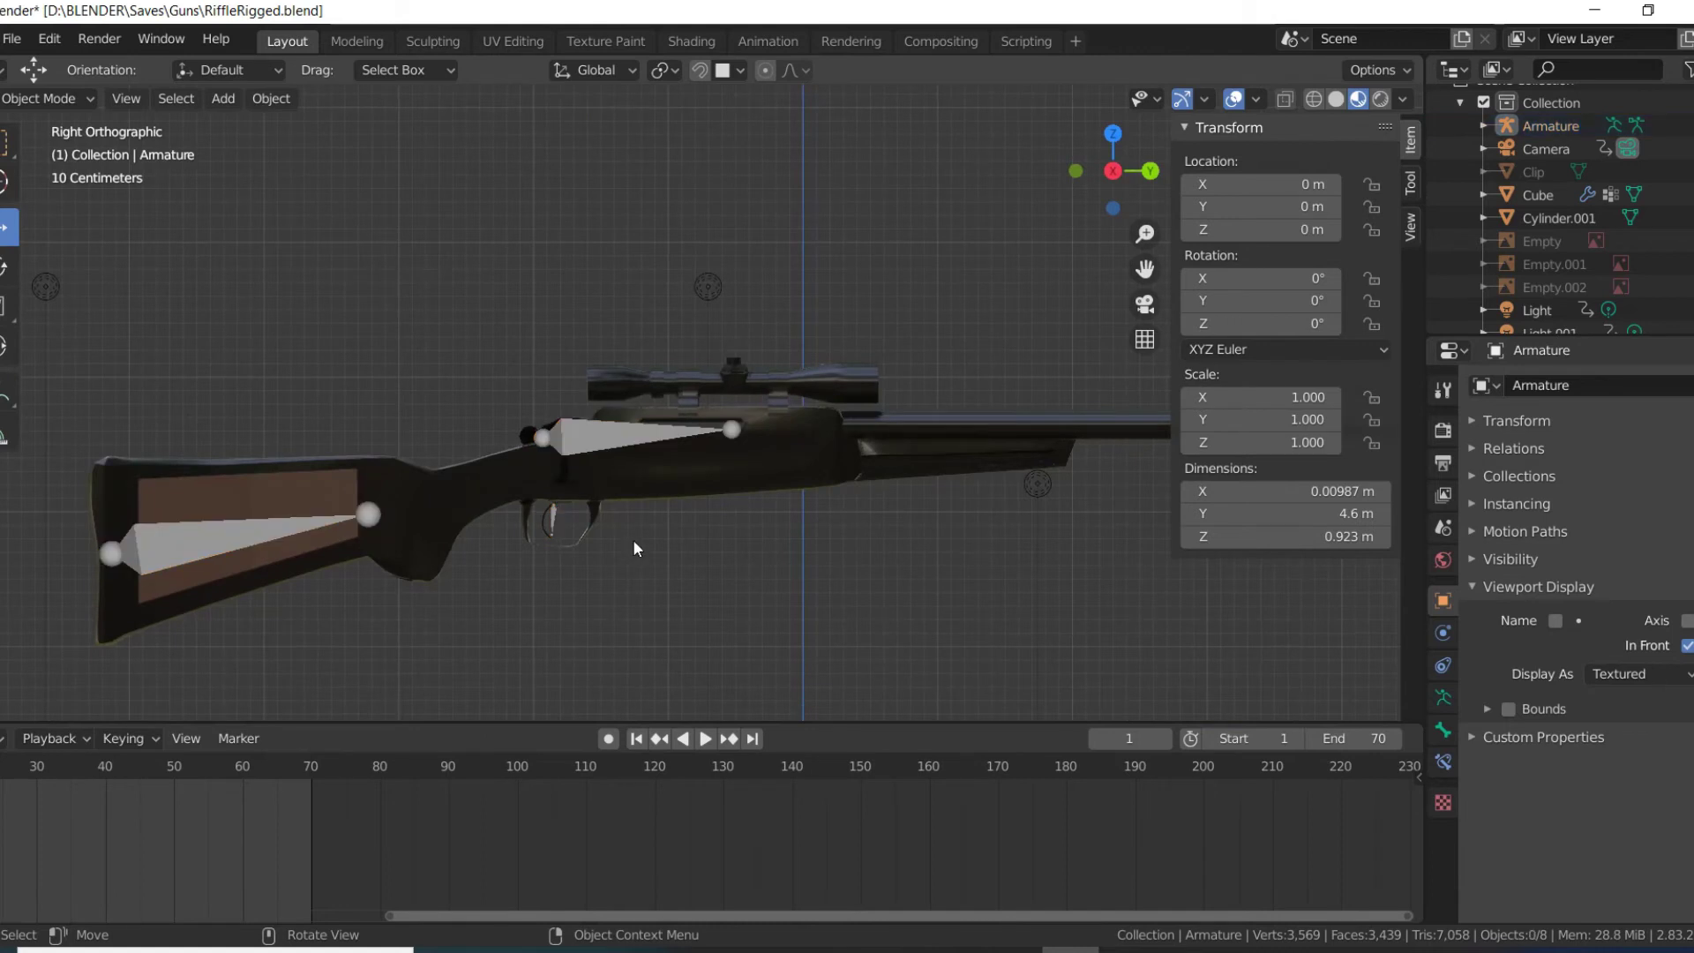
pyautogui.moveTo(633, 540); pyautogui.dragTo(674, 479, button='middle')
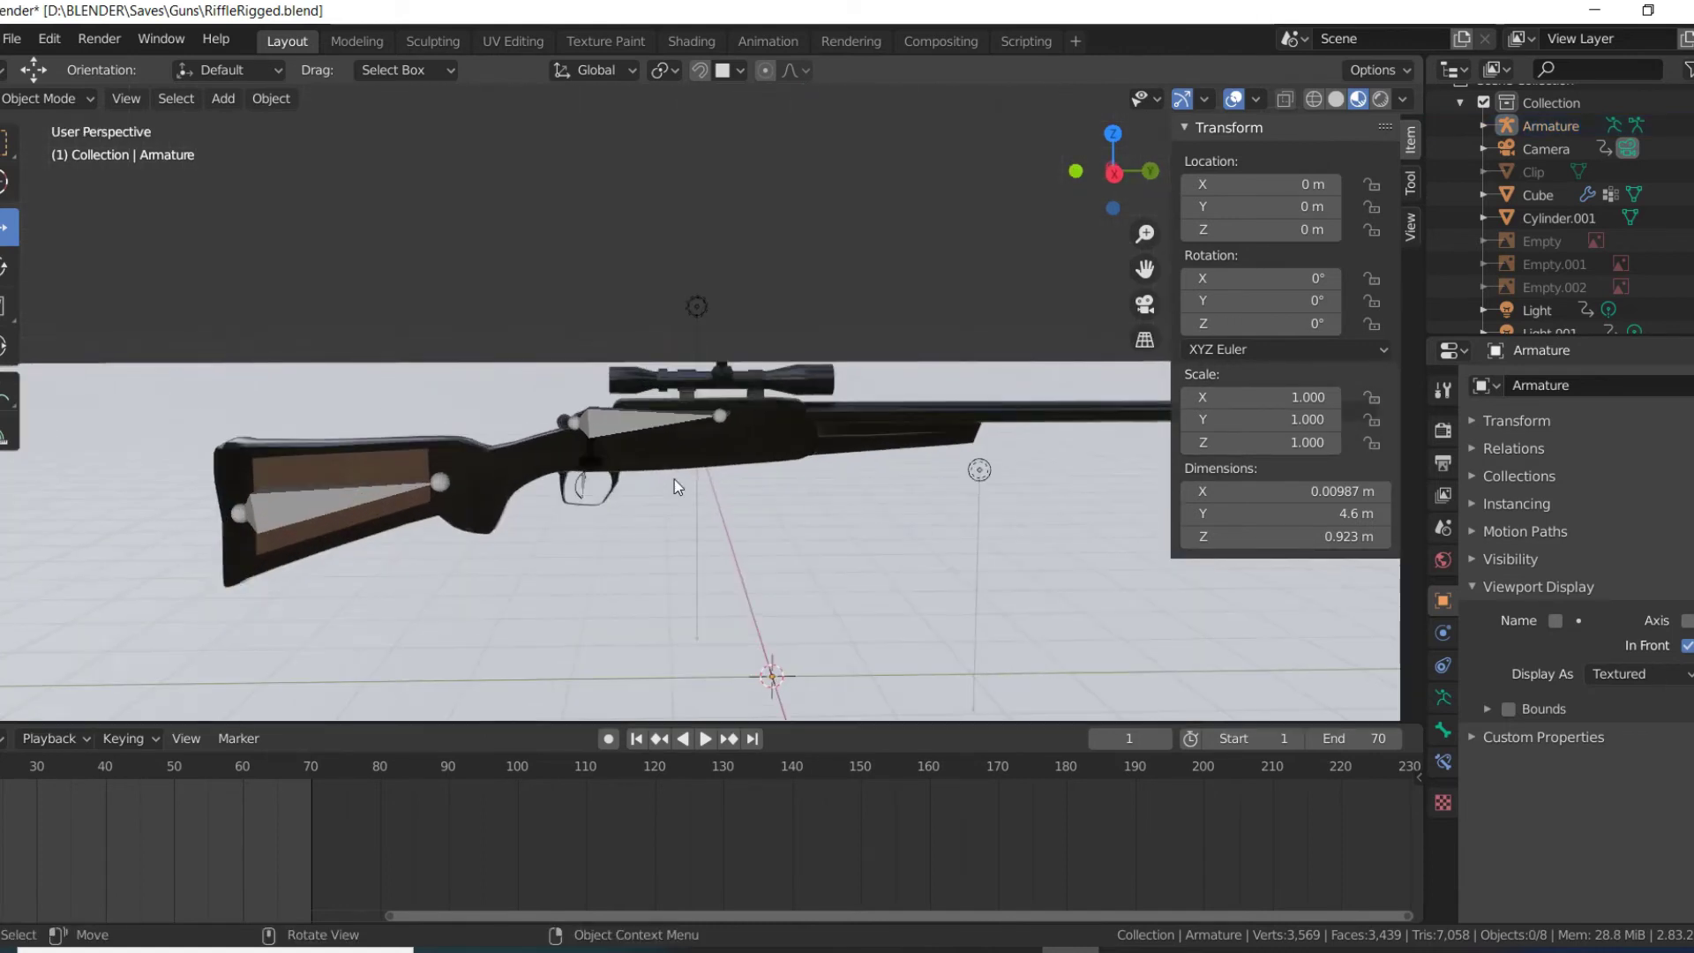
pyautogui.scroll(3, 554, 486)
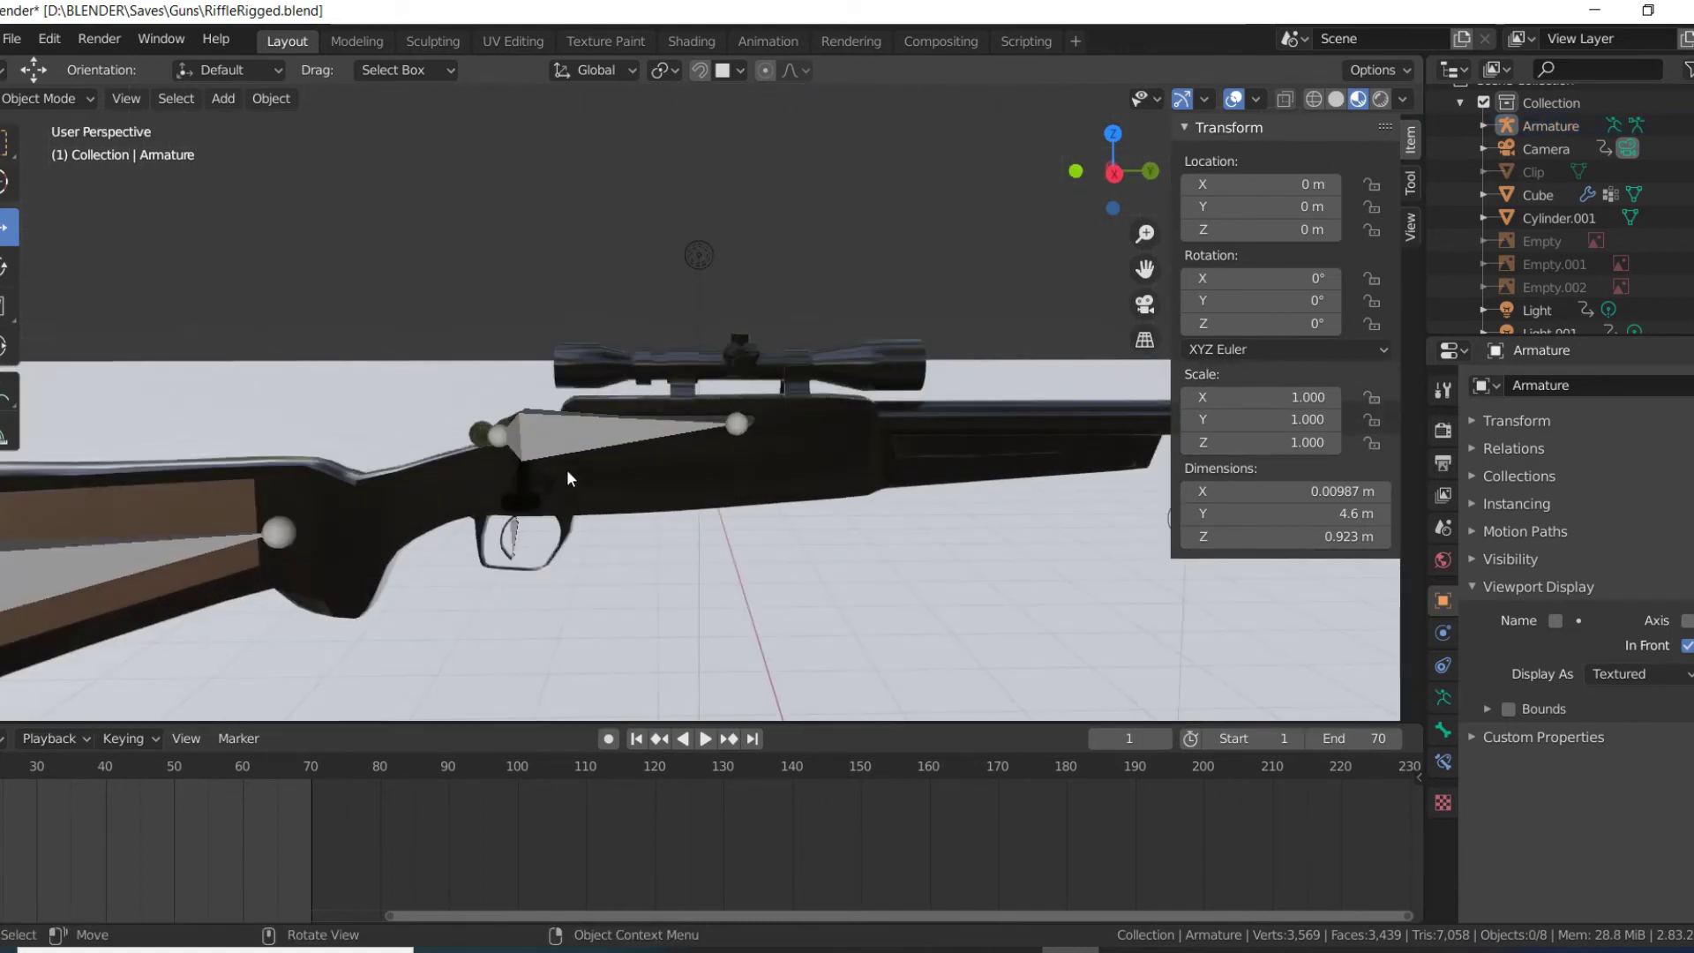
pyautogui.moveTo(566, 469)
pyautogui.mouseDown(button='middle')
pyautogui.moveTo(558, 385)
pyautogui.moveTo(500, 414)
pyautogui.moveTo(559, 474)
pyautogui.mouseUp(button='middle')
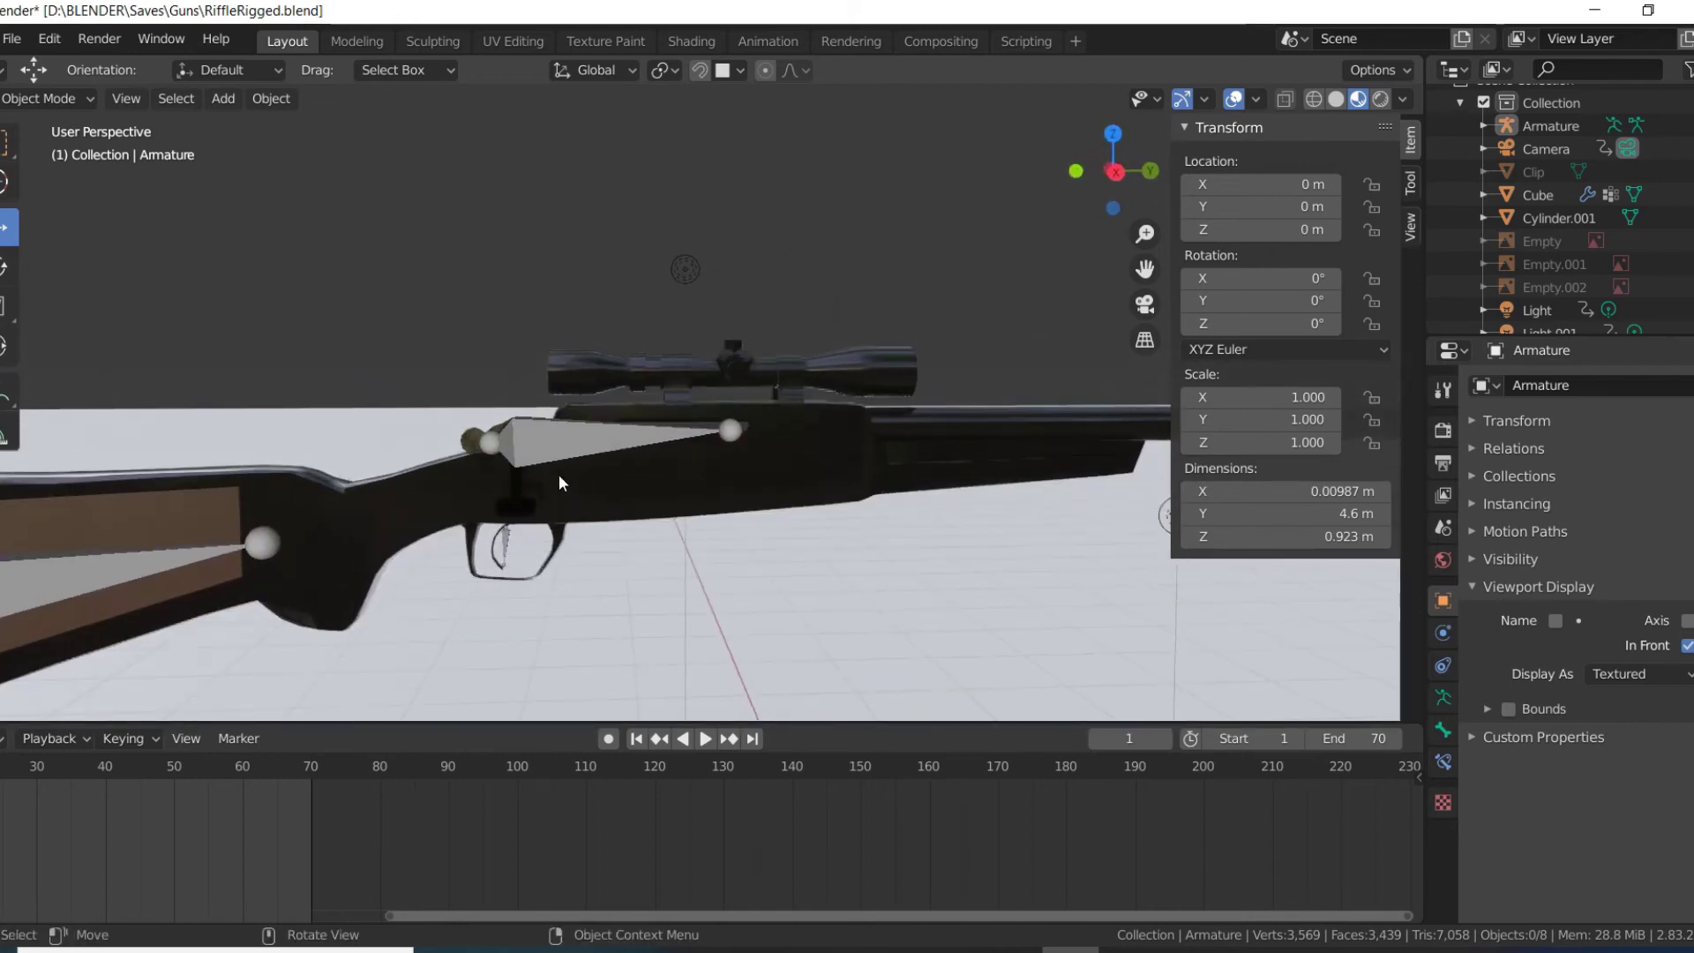
# - Select the armature, then the rifle mesh, then the armature again
pyautogui.click(181, 556)
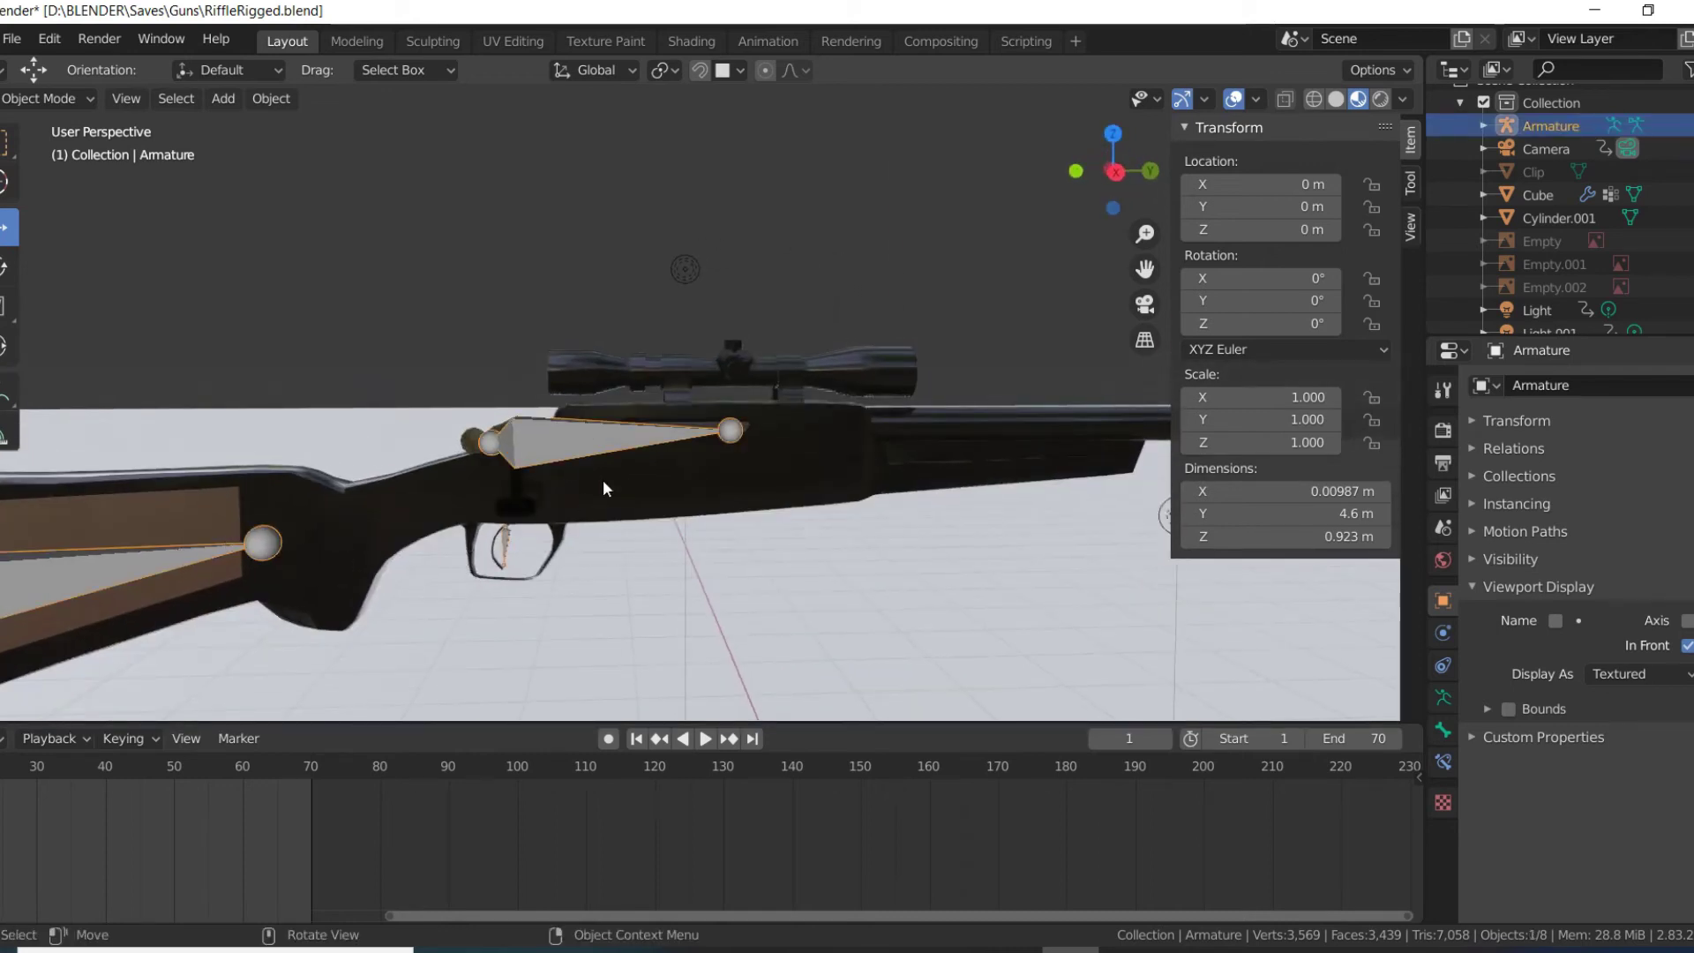
pyautogui.scroll(-5, 521, 408)
pyautogui.scroll(4, 509, 405)
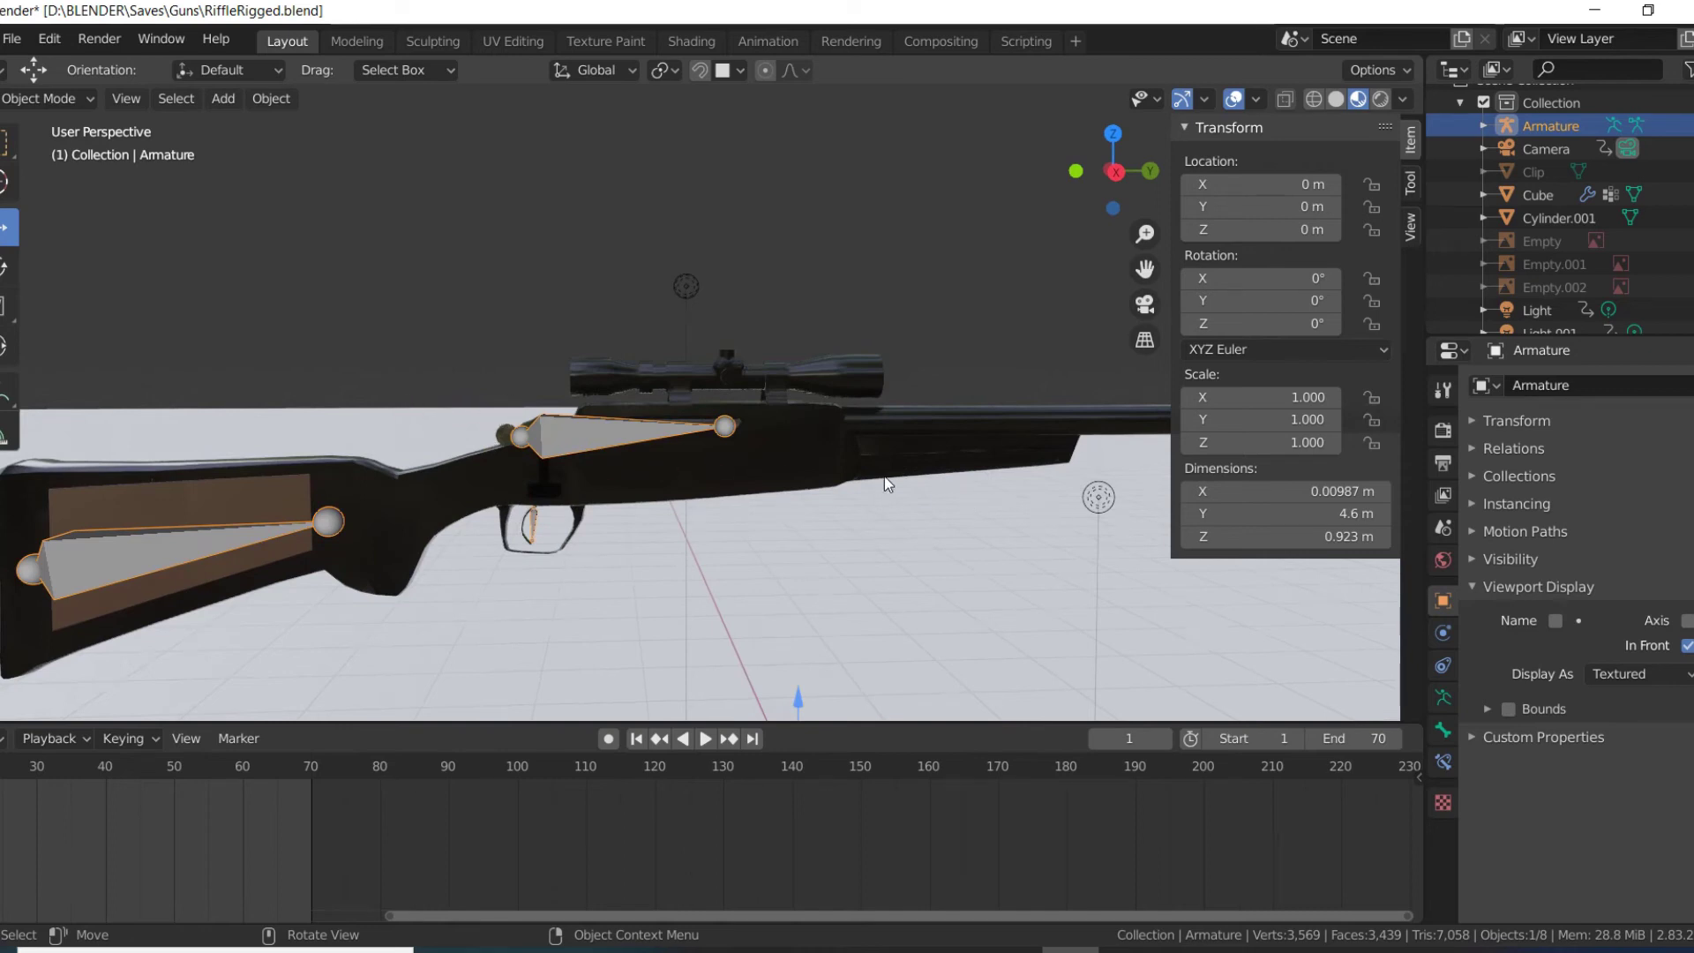
pyautogui.click(196, 540)
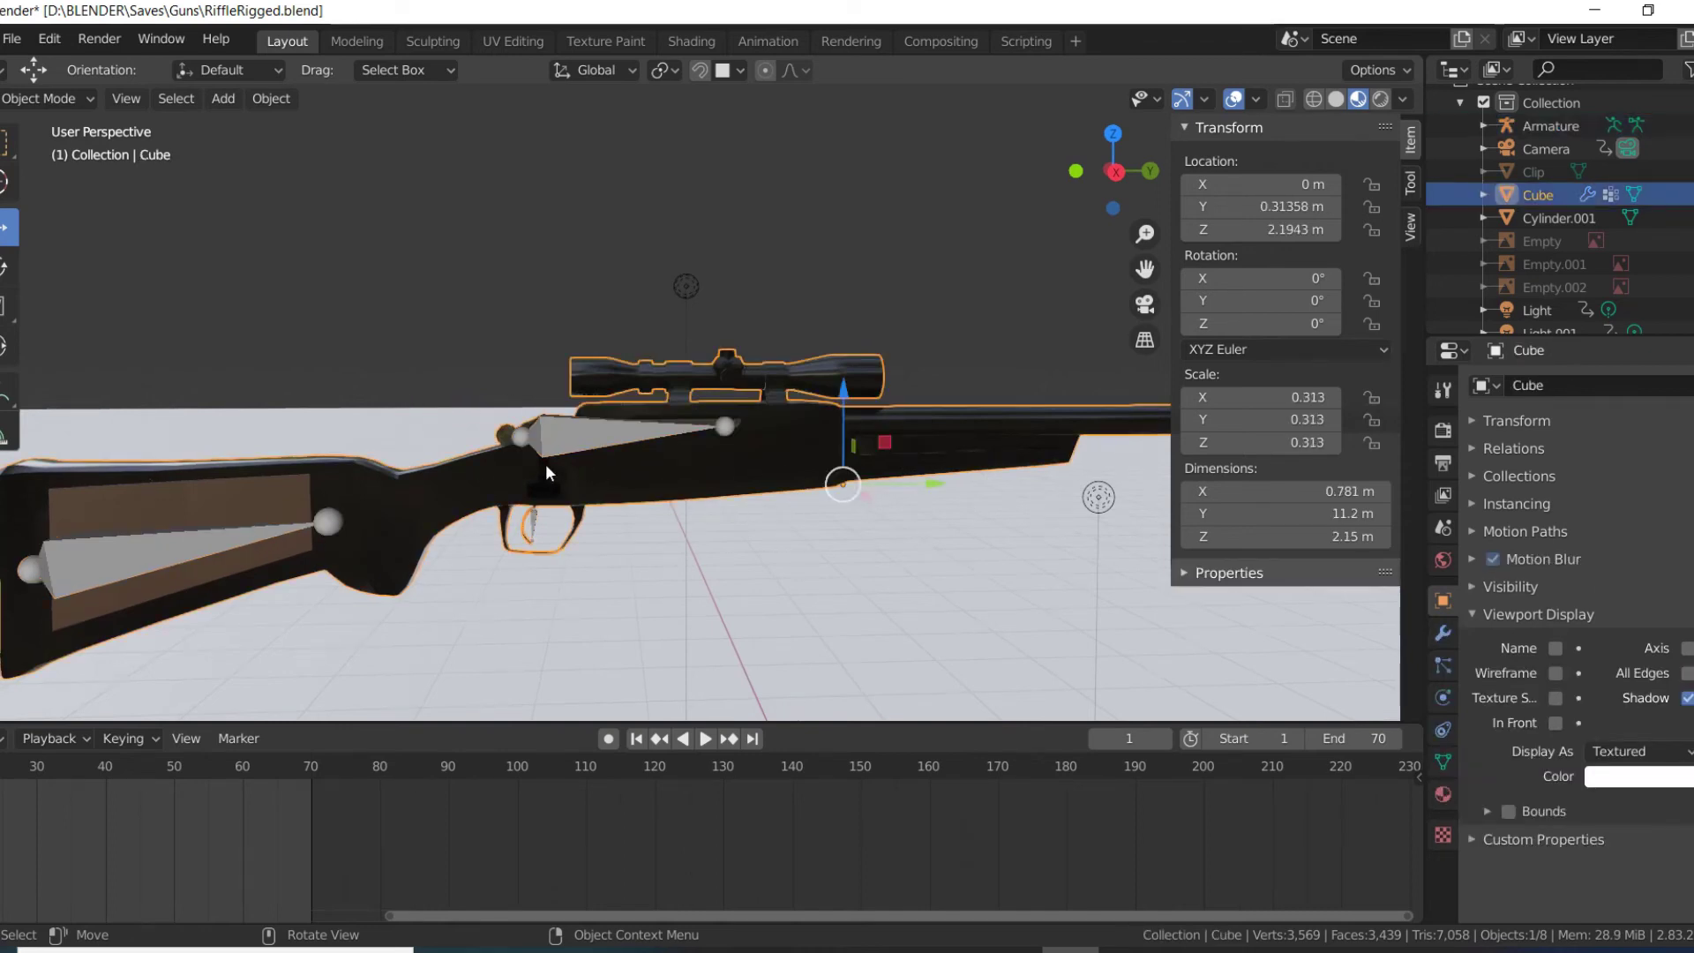
pyautogui.click(306, 508)
# - In Edit Mode, rename the stock bone to Base in the Bone properties
pyautogui.press('Tab')
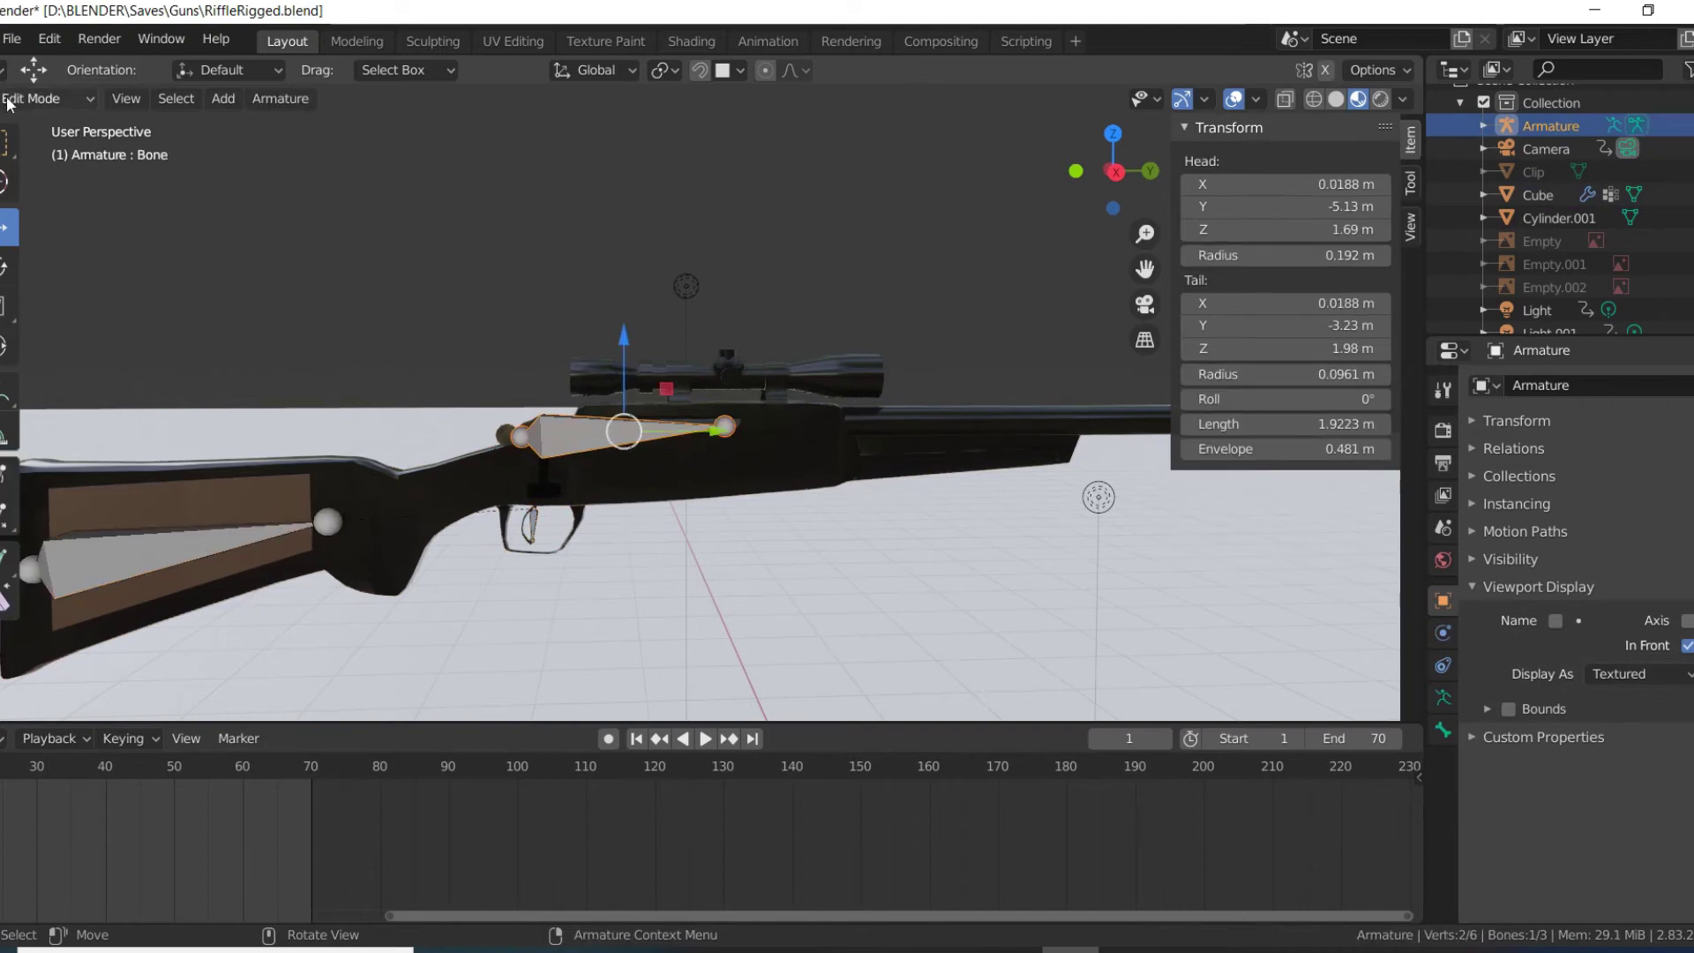
pyautogui.click(191, 543)
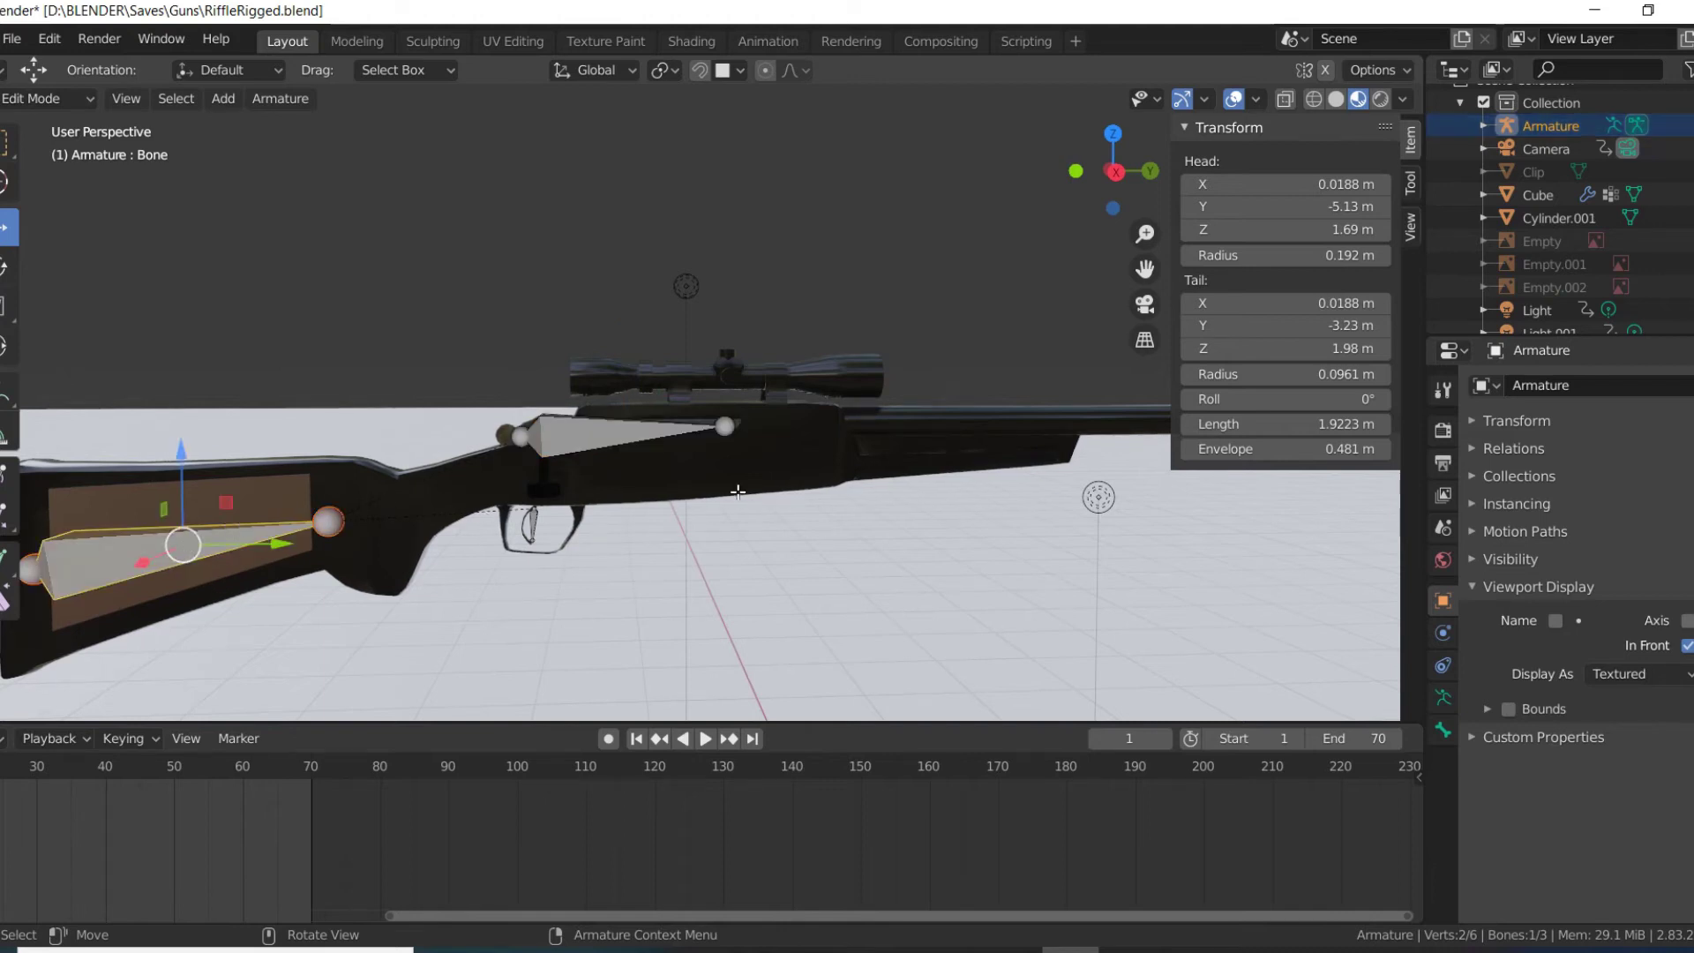
pyautogui.click(1443, 729)
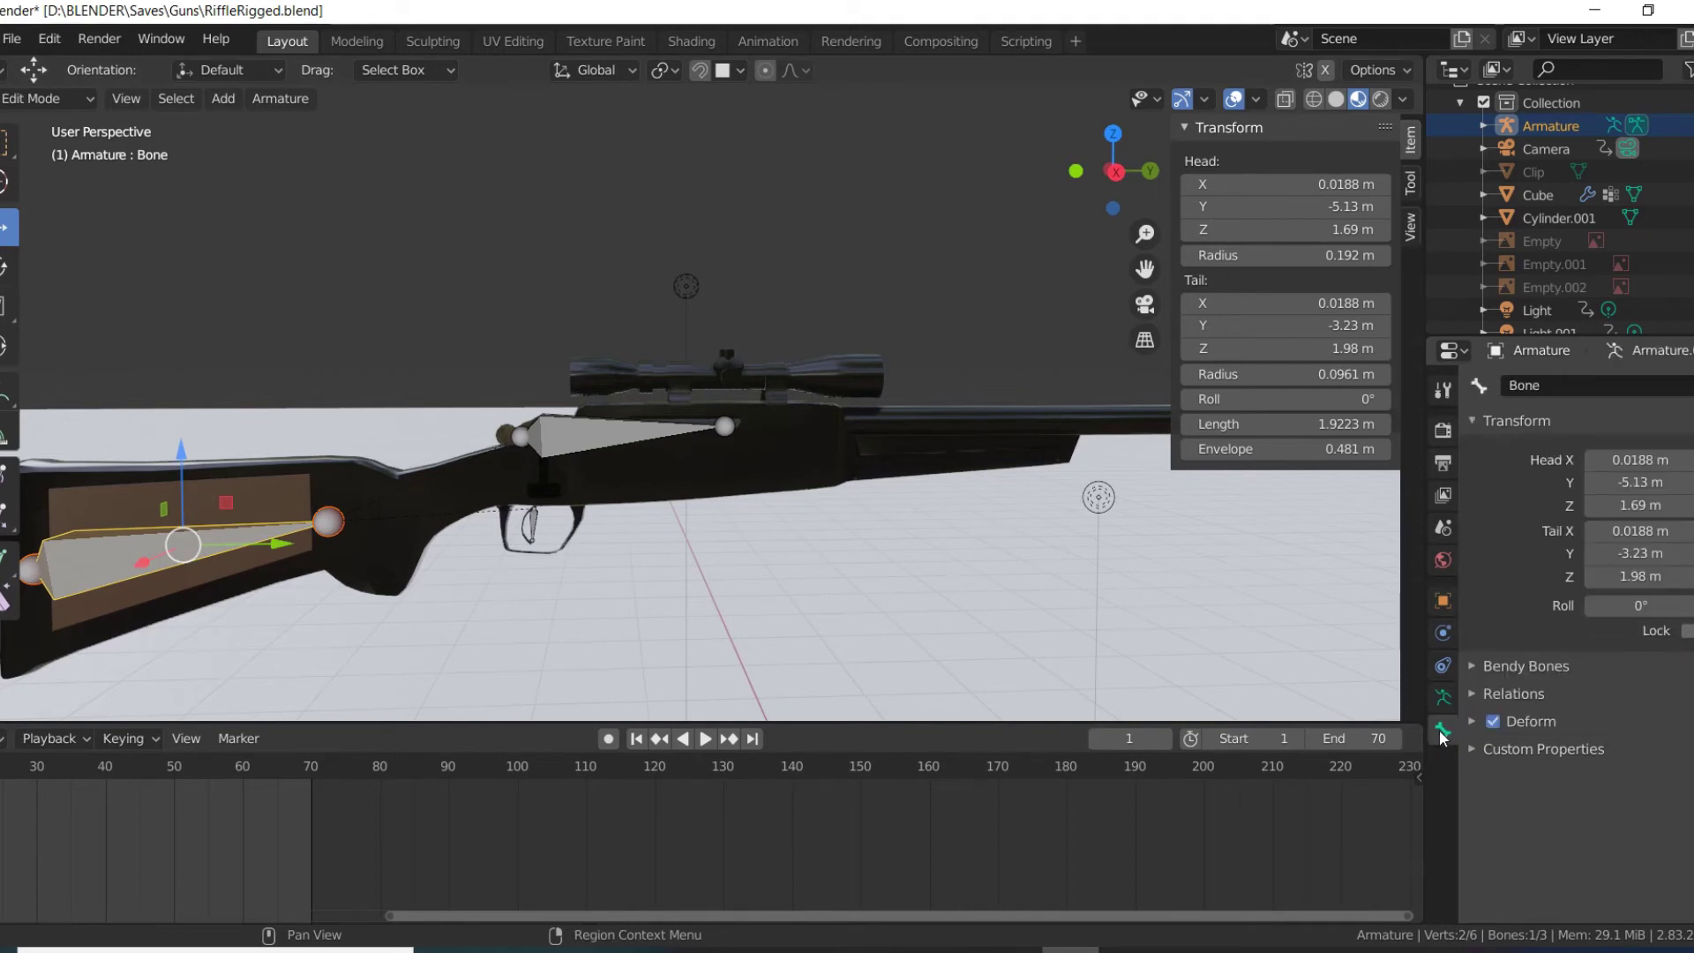
pyautogui.click(1567, 387)
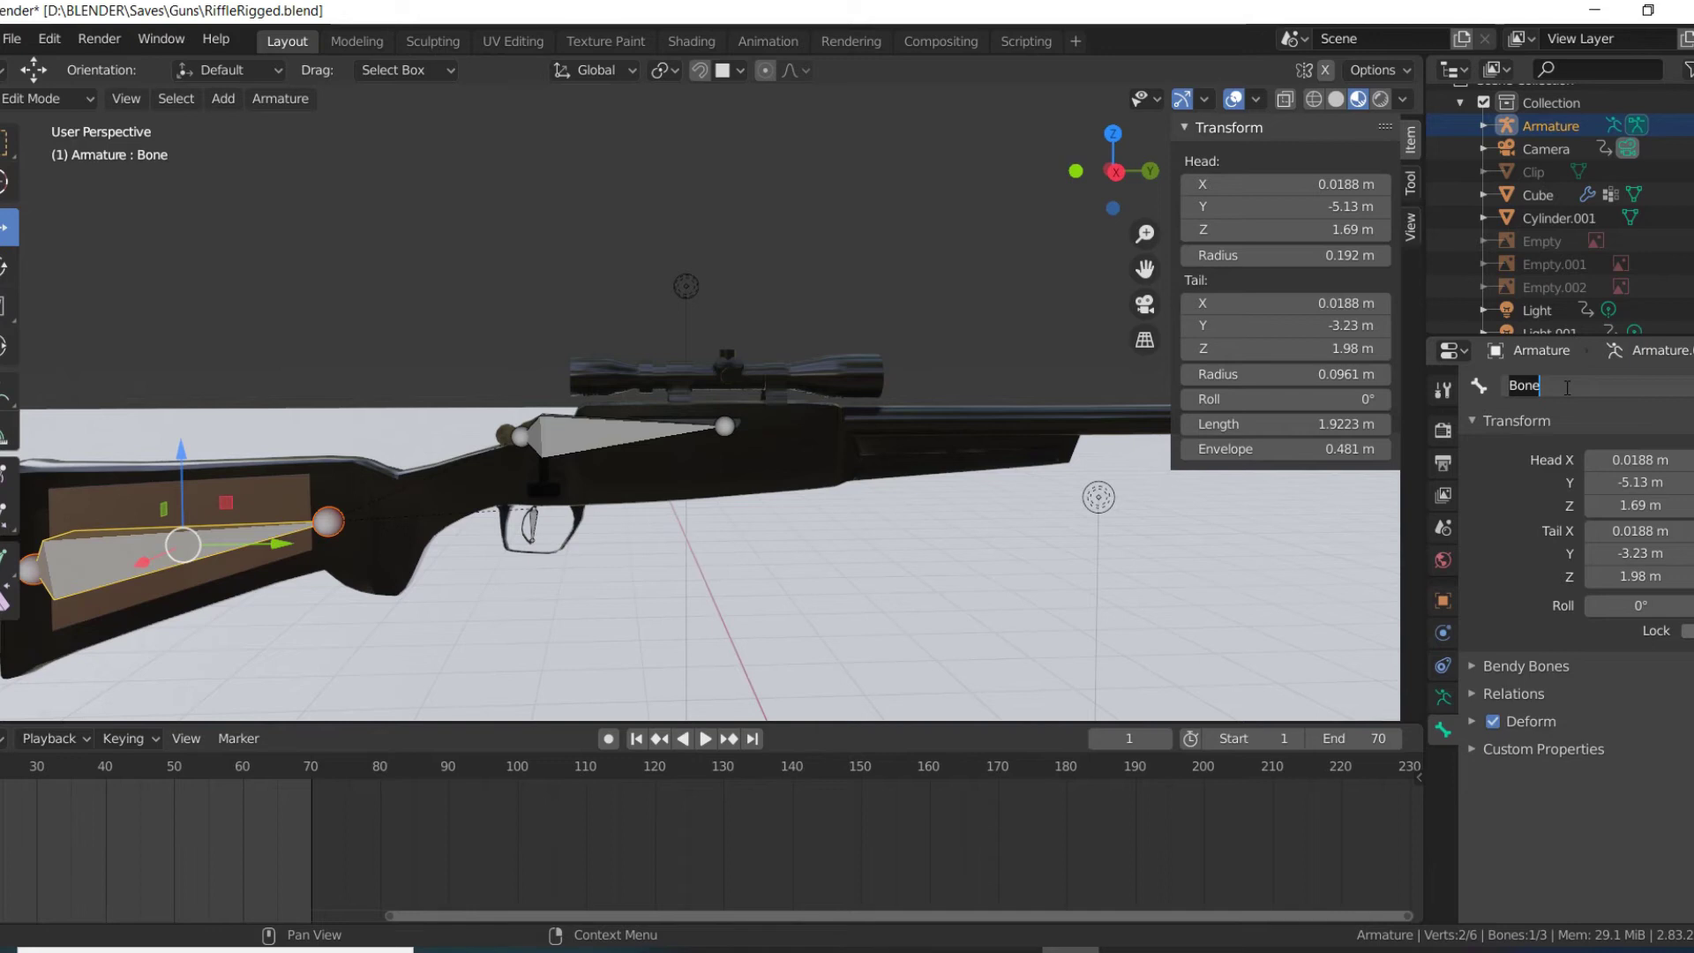
pyautogui.write('Bas')
pyautogui.press('Return')
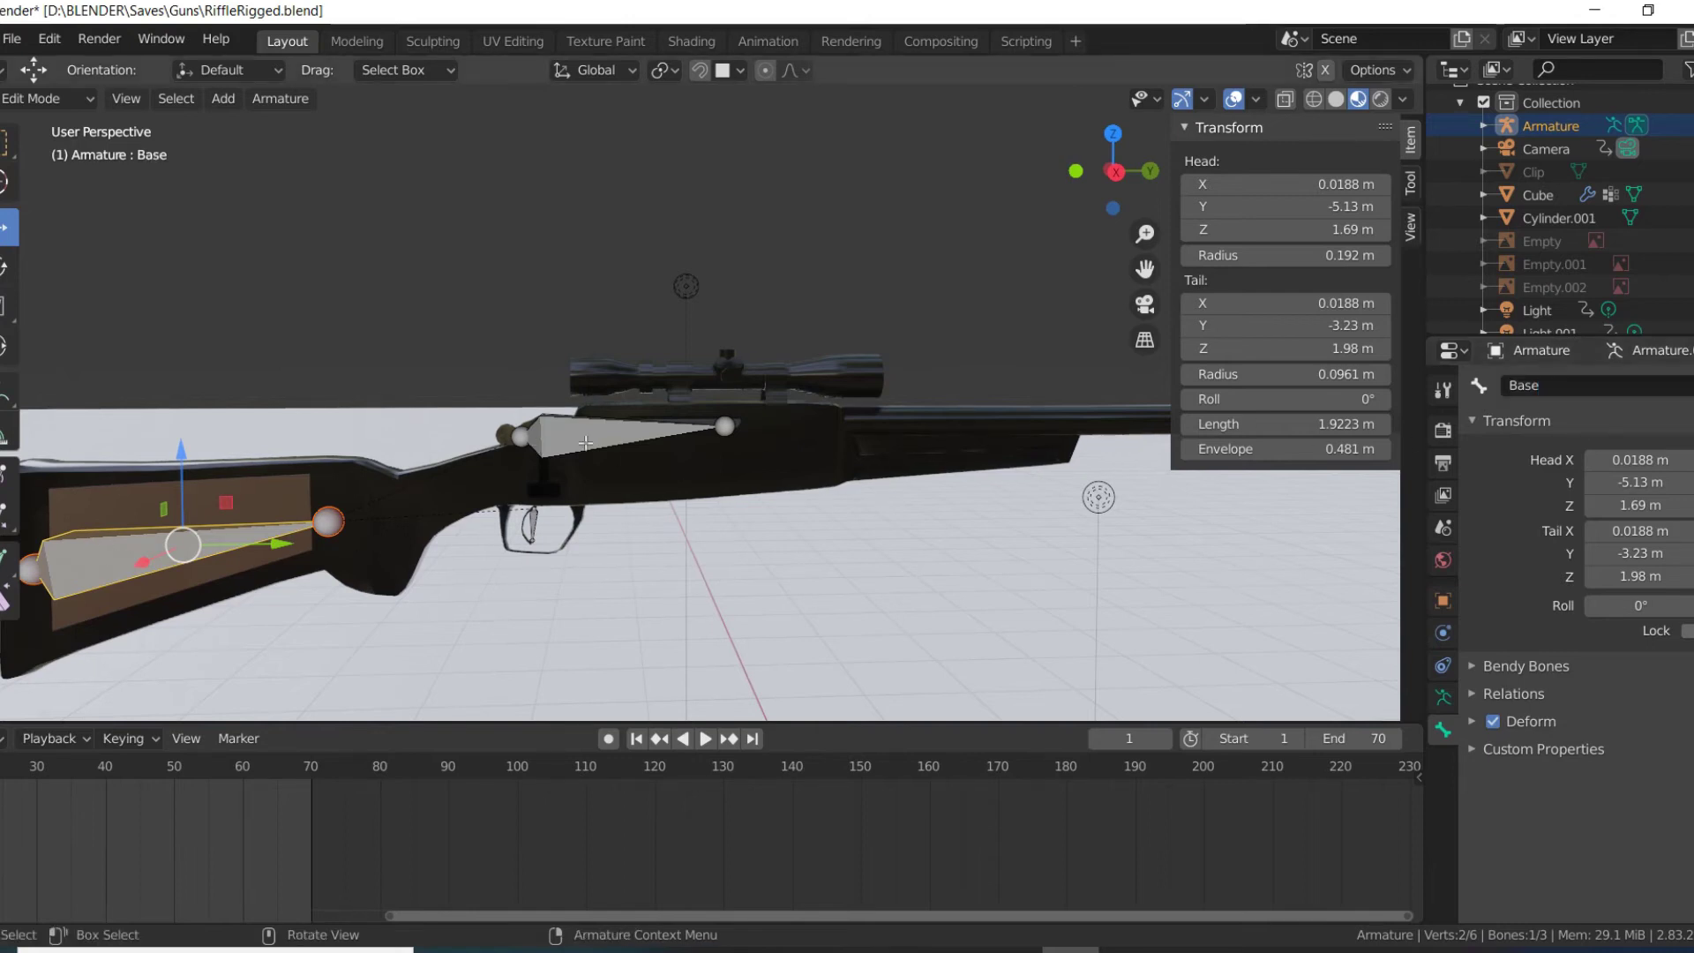
# - Rename Bone.001 to Handle and Bone.002 to Trigger
pyautogui.click(595, 443)
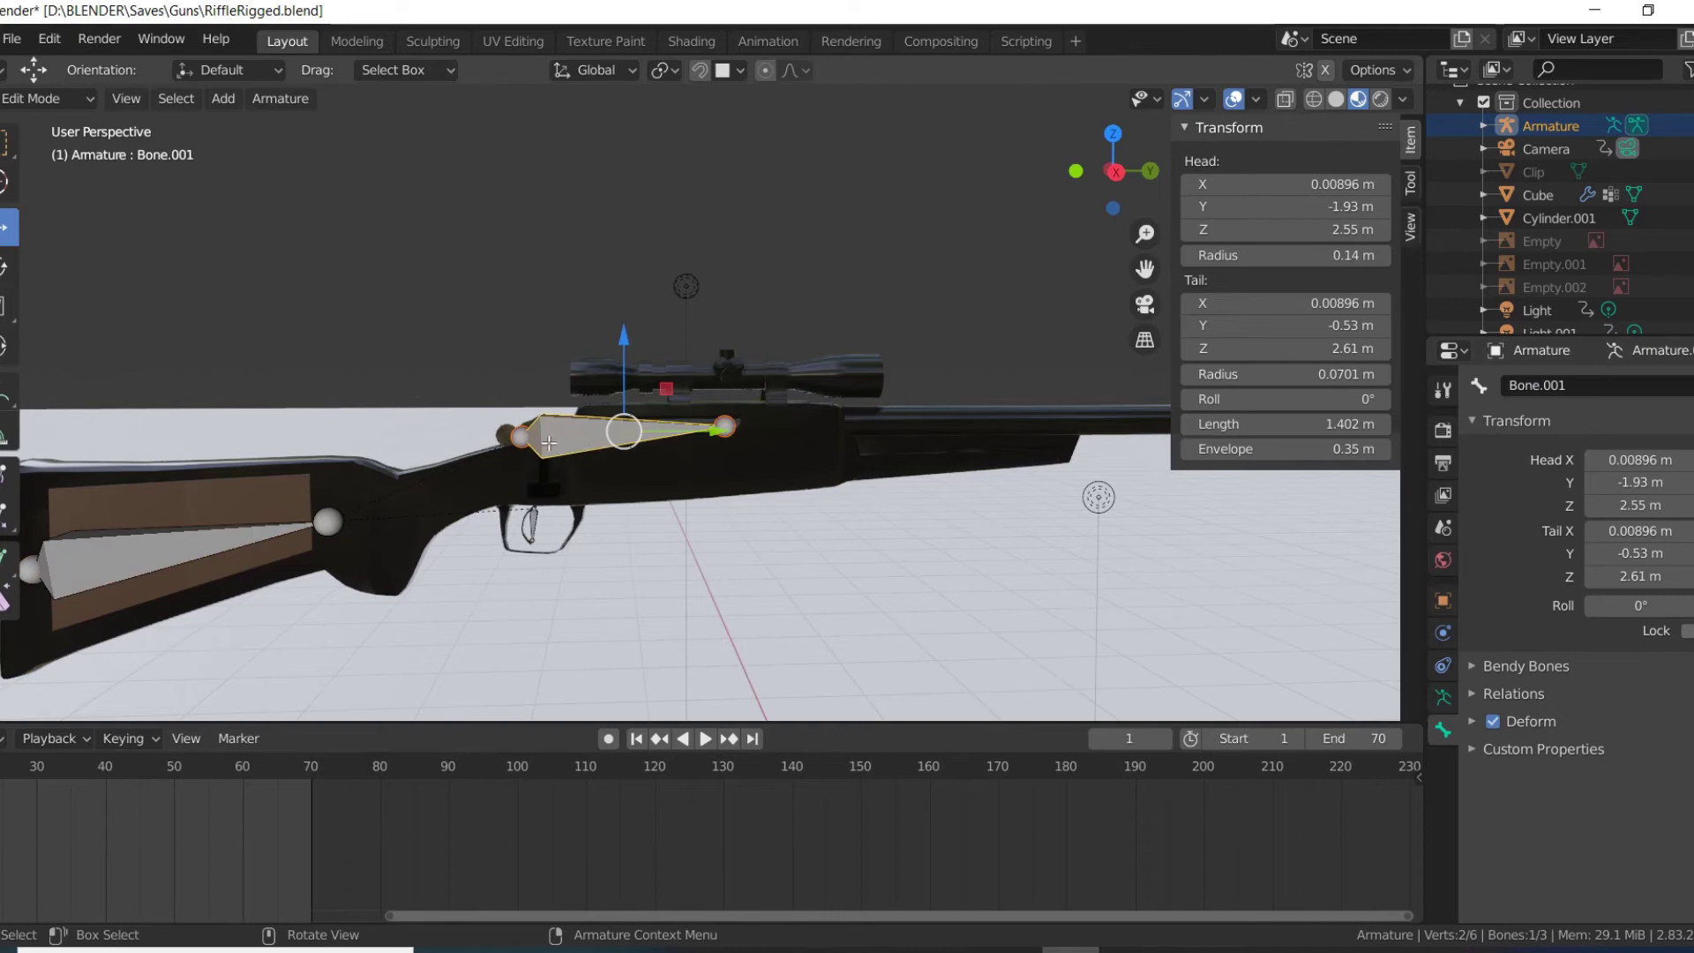
pyautogui.click(1542, 385)
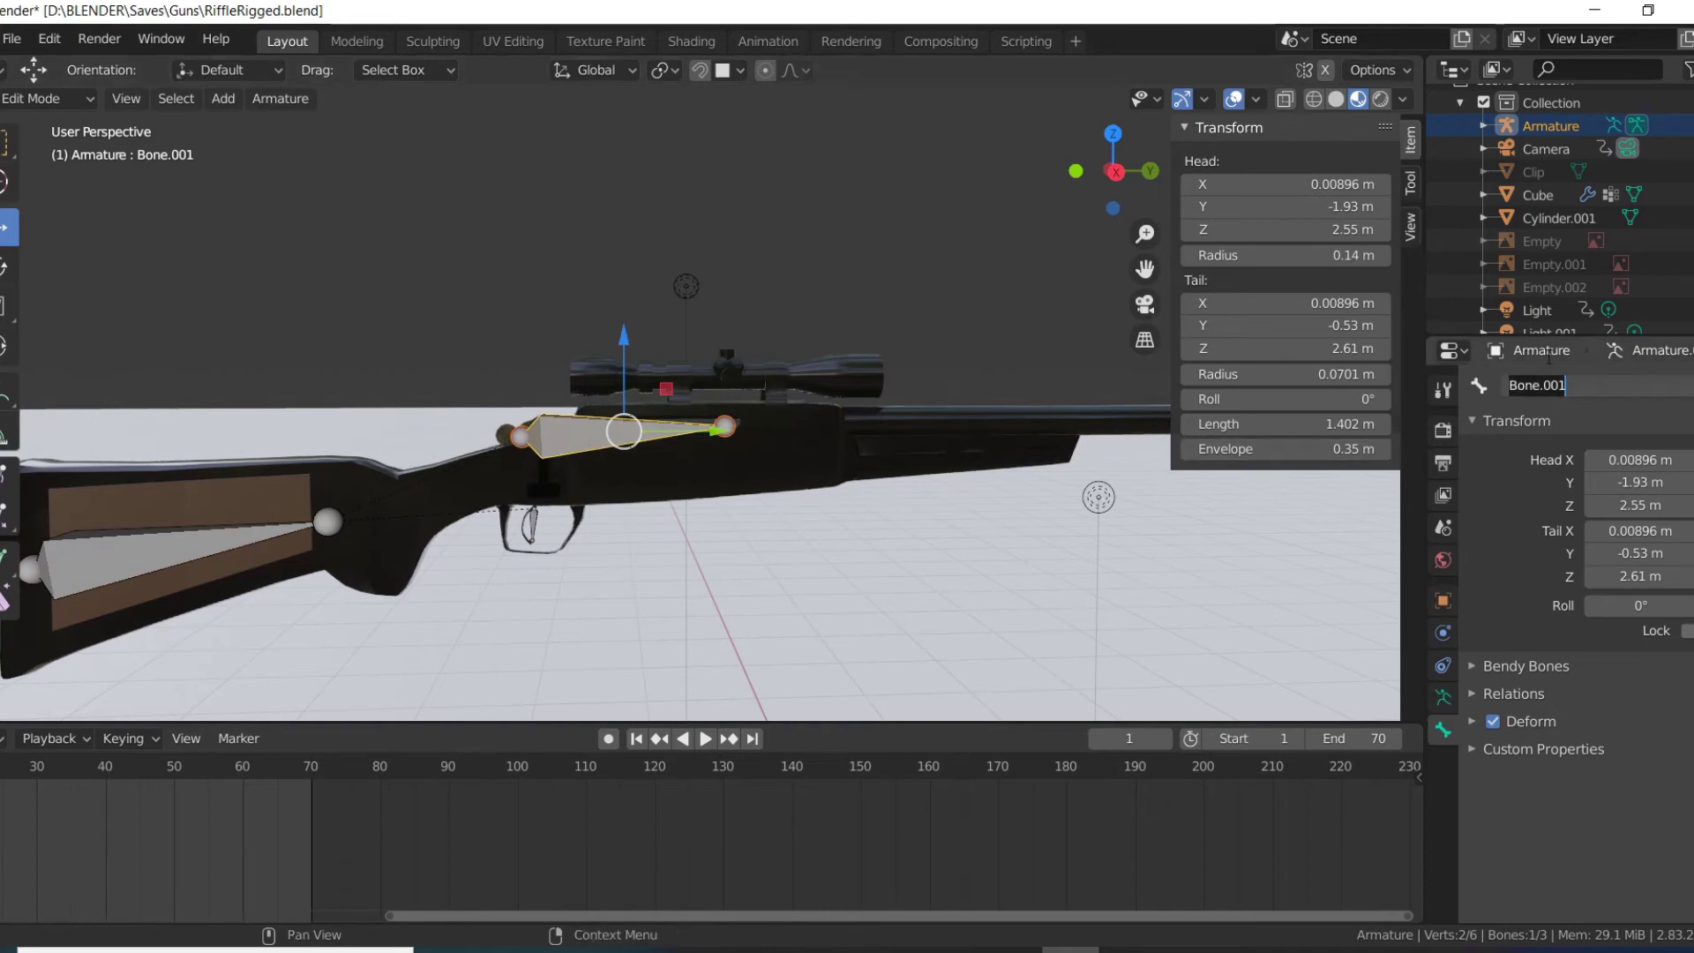
pyautogui.write('Handle')
pyautogui.press('Return')
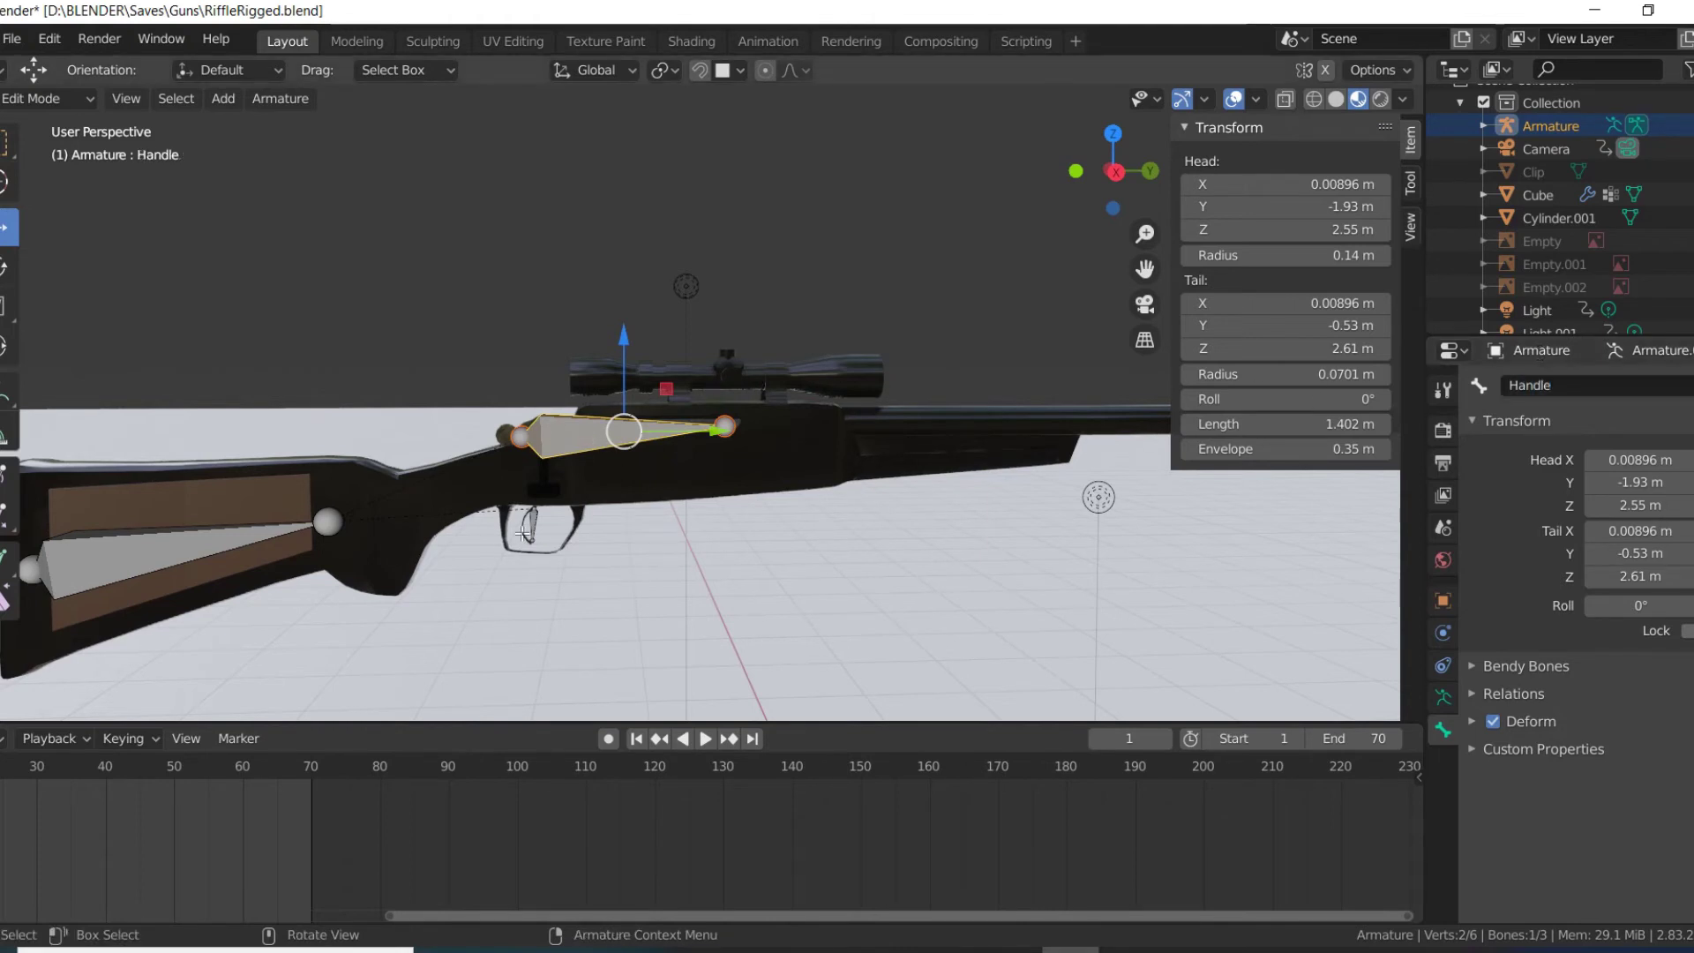
pyautogui.click(534, 523)
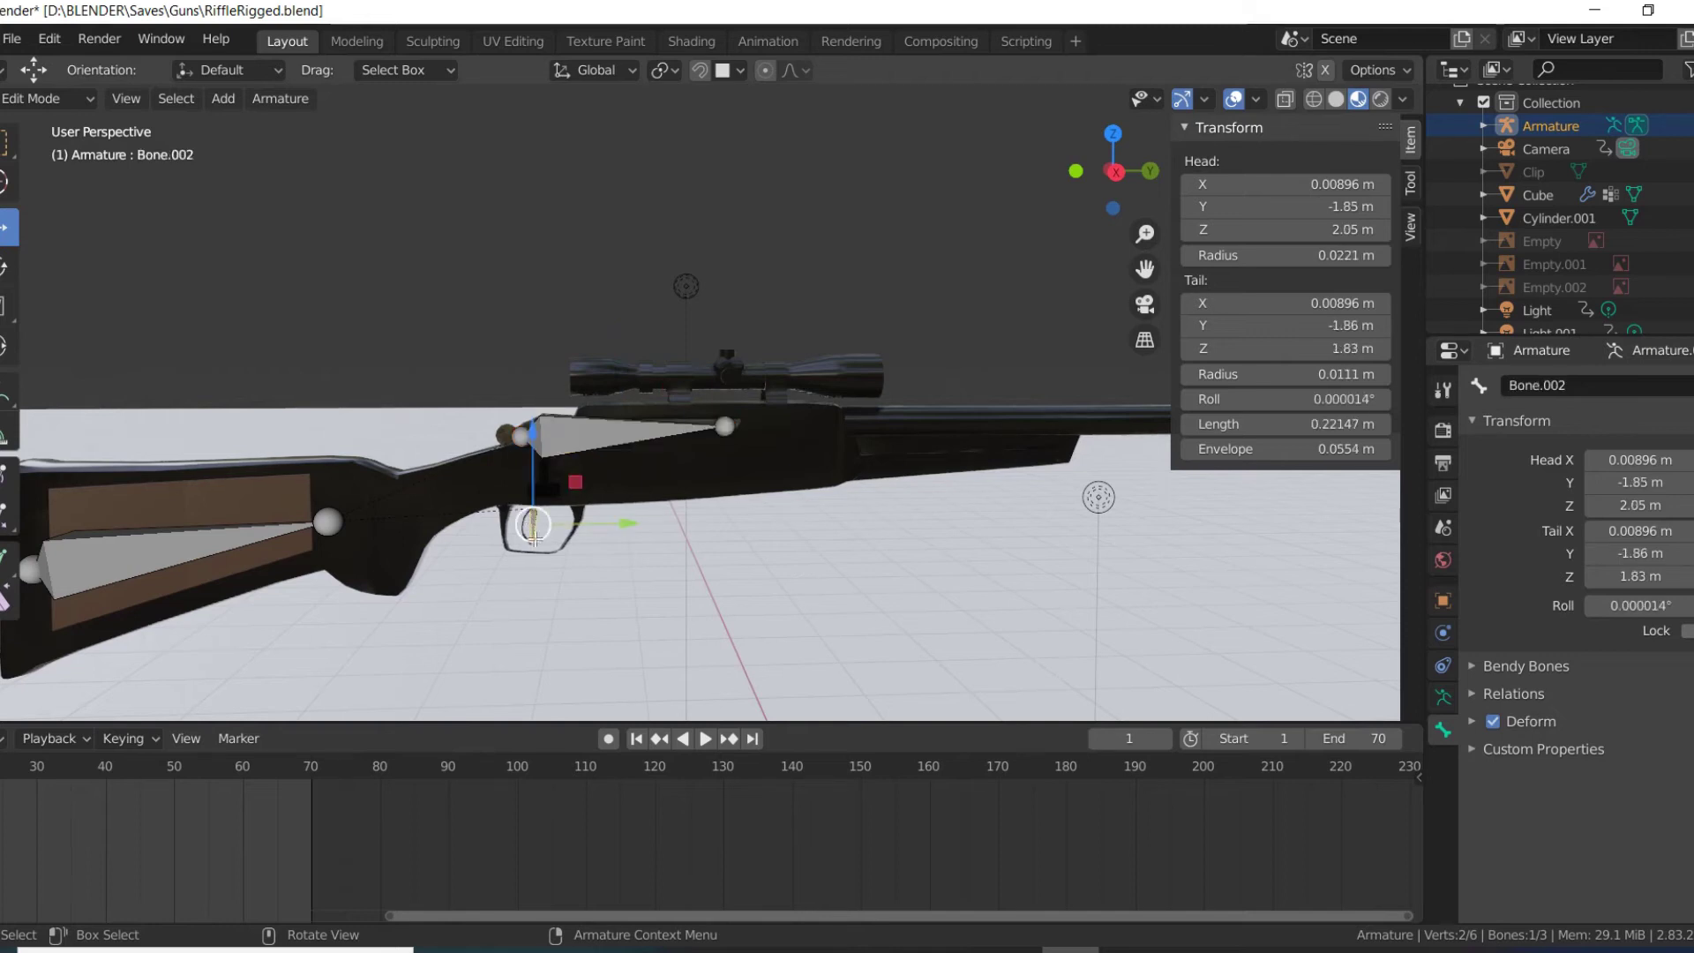
pyautogui.click(1582, 382)
pyautogui.write('Trigger')
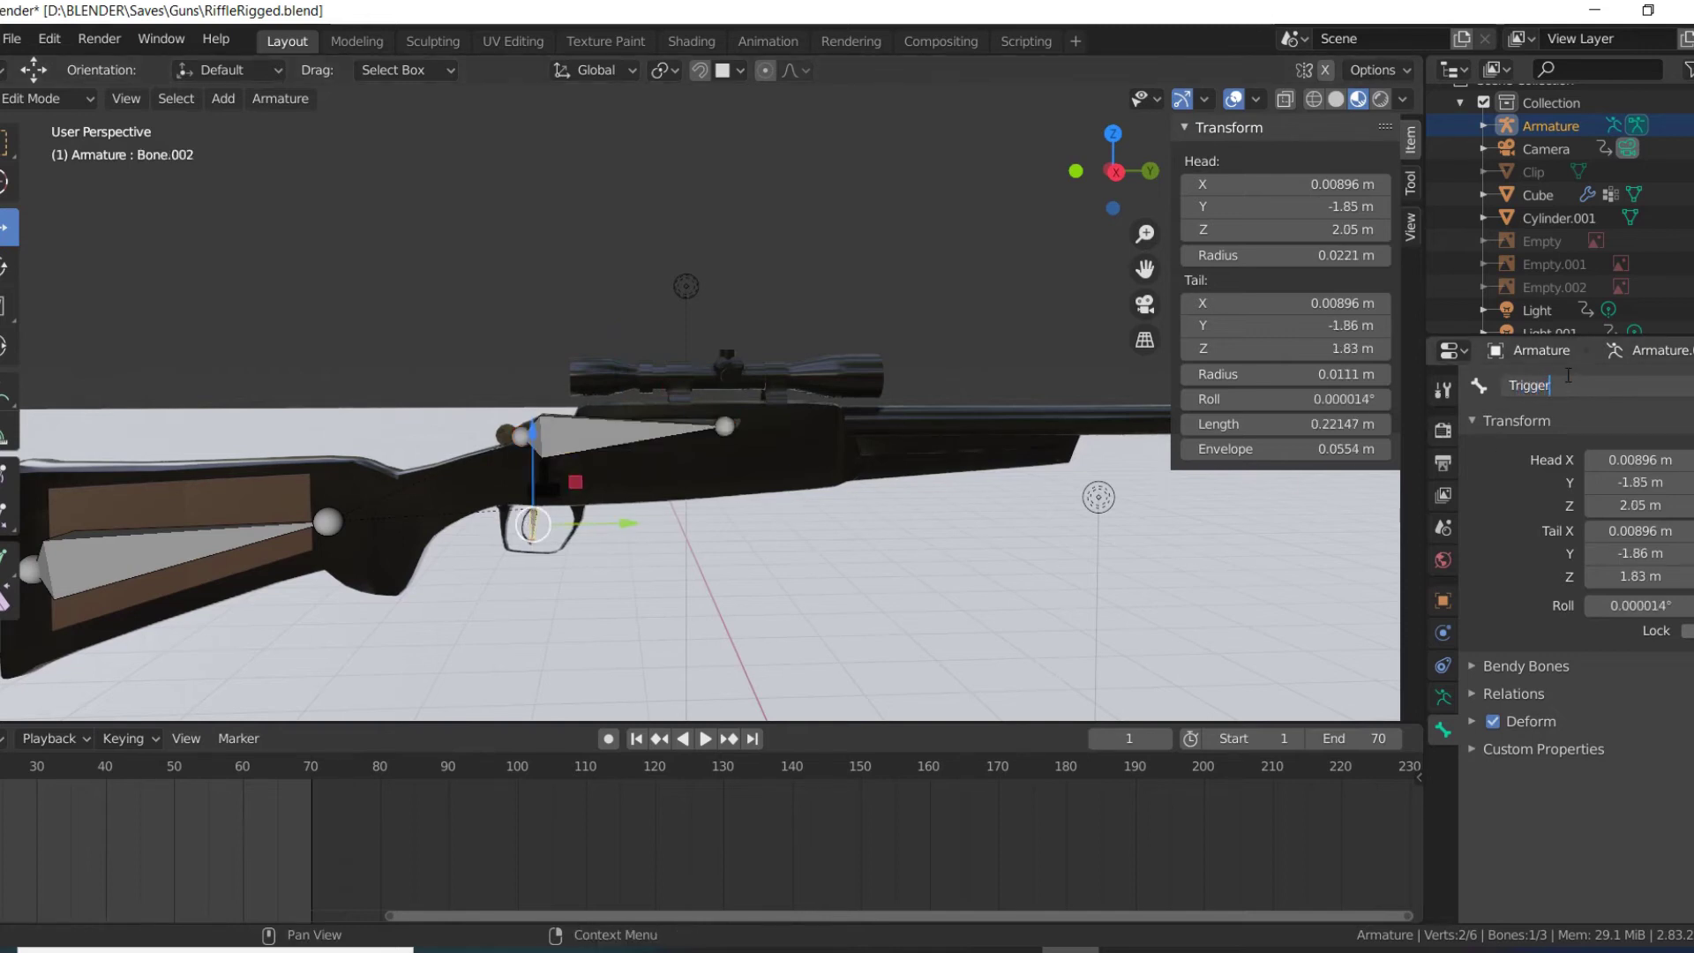
pyautogui.press('Return')
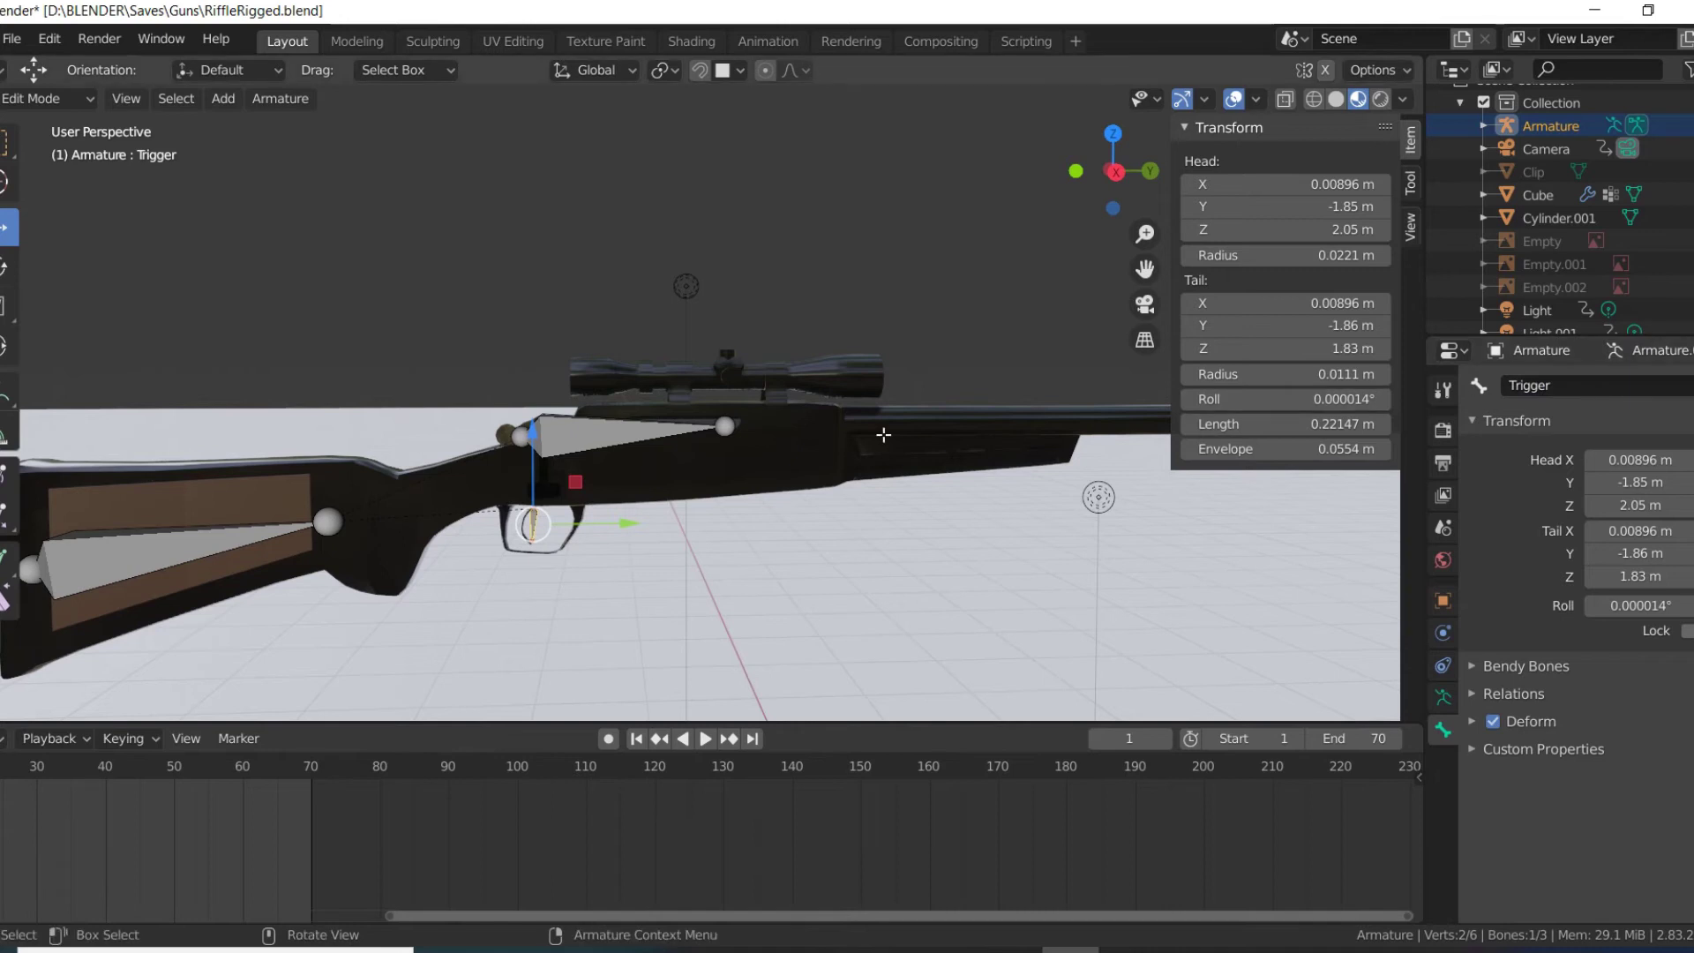
# - Select the Base, Trigger and Handle bones in turn to review their names
pyautogui.click(587, 427)
pyautogui.click(229, 533)
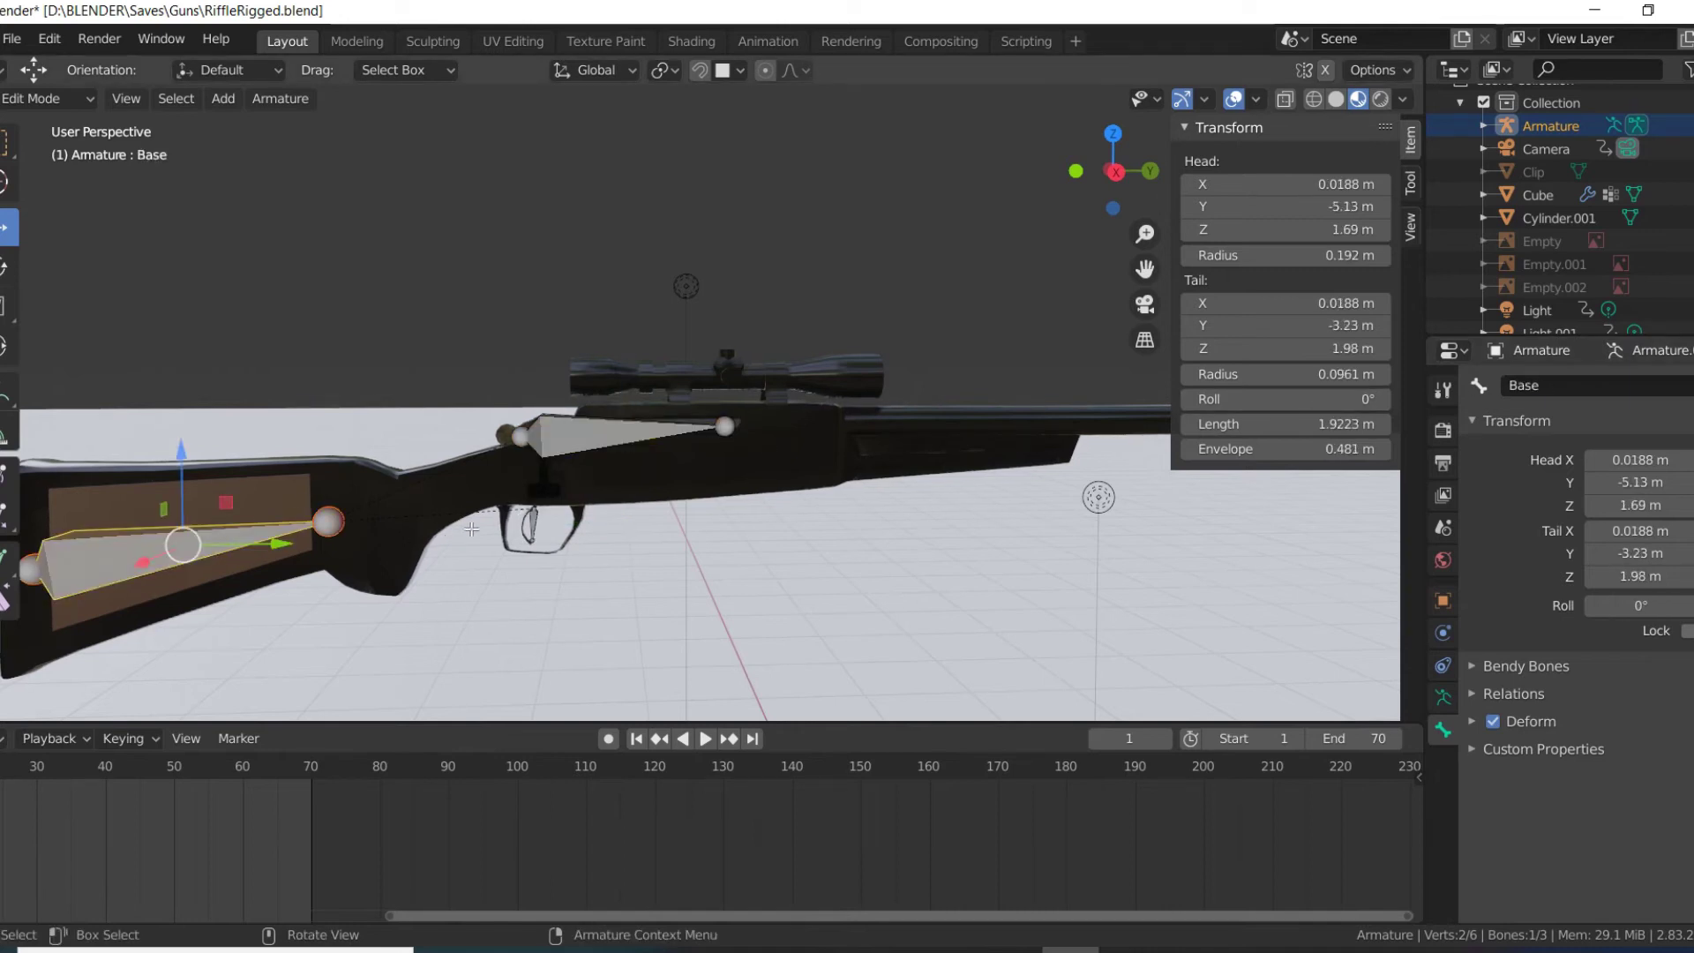
pyautogui.click(532, 522)
pyautogui.click(645, 432)
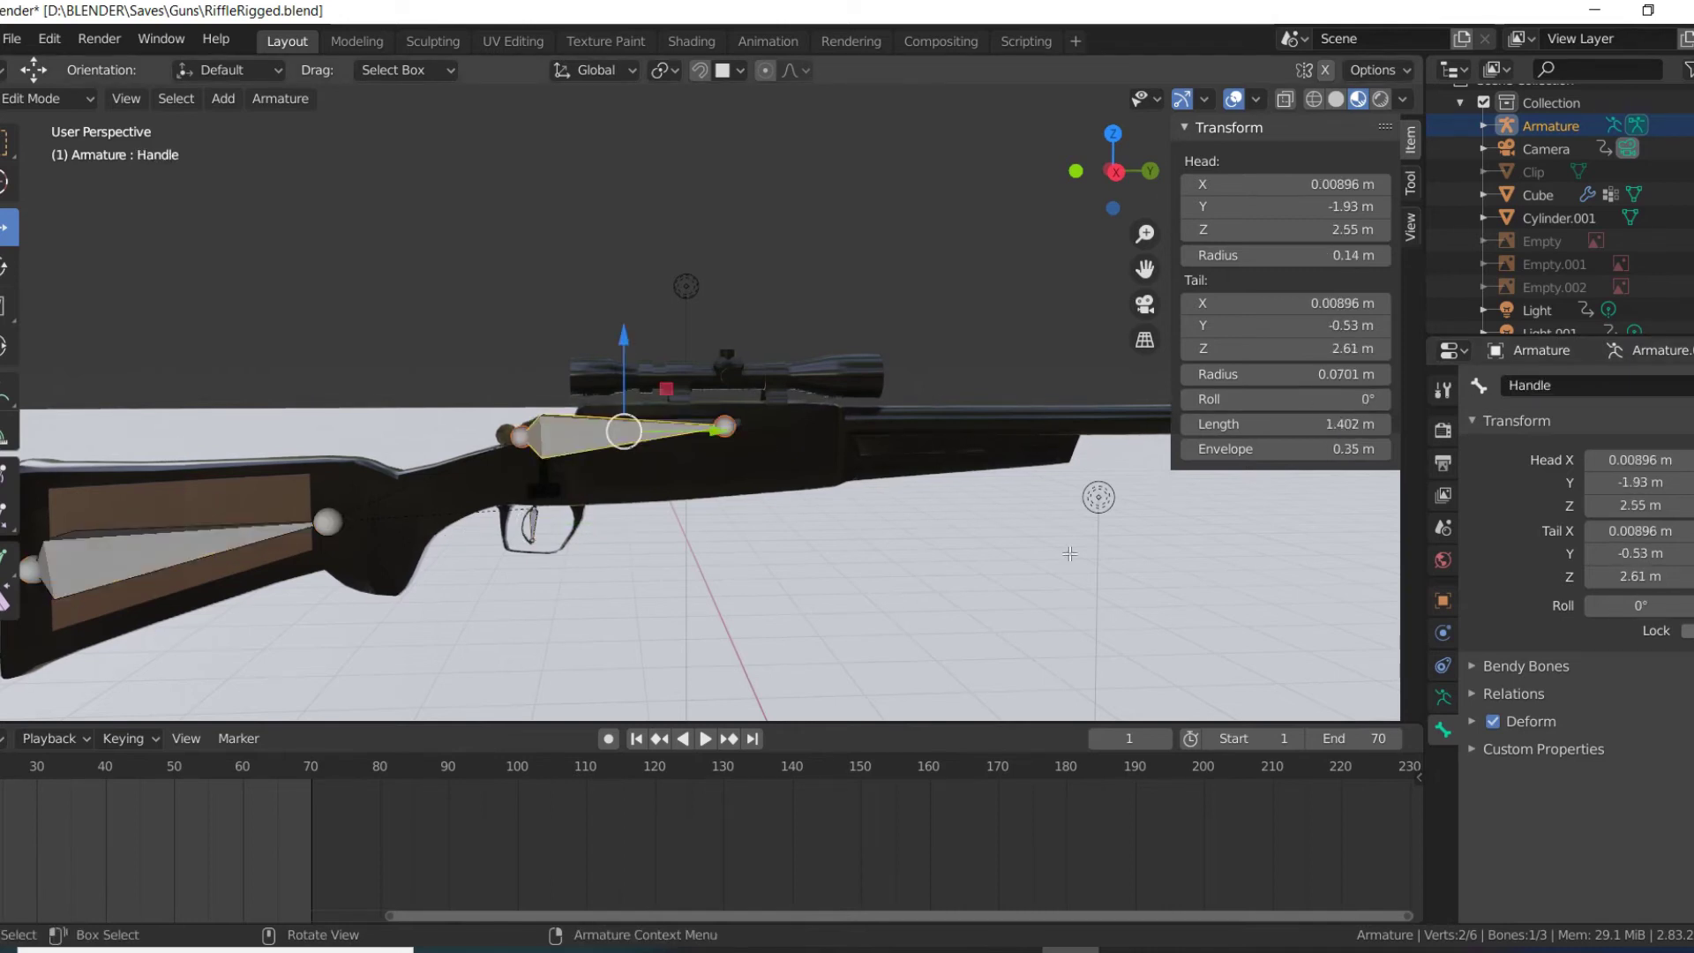
pyautogui.click(722, 463)
pyautogui.press('Tab')
pyautogui.click(728, 462)
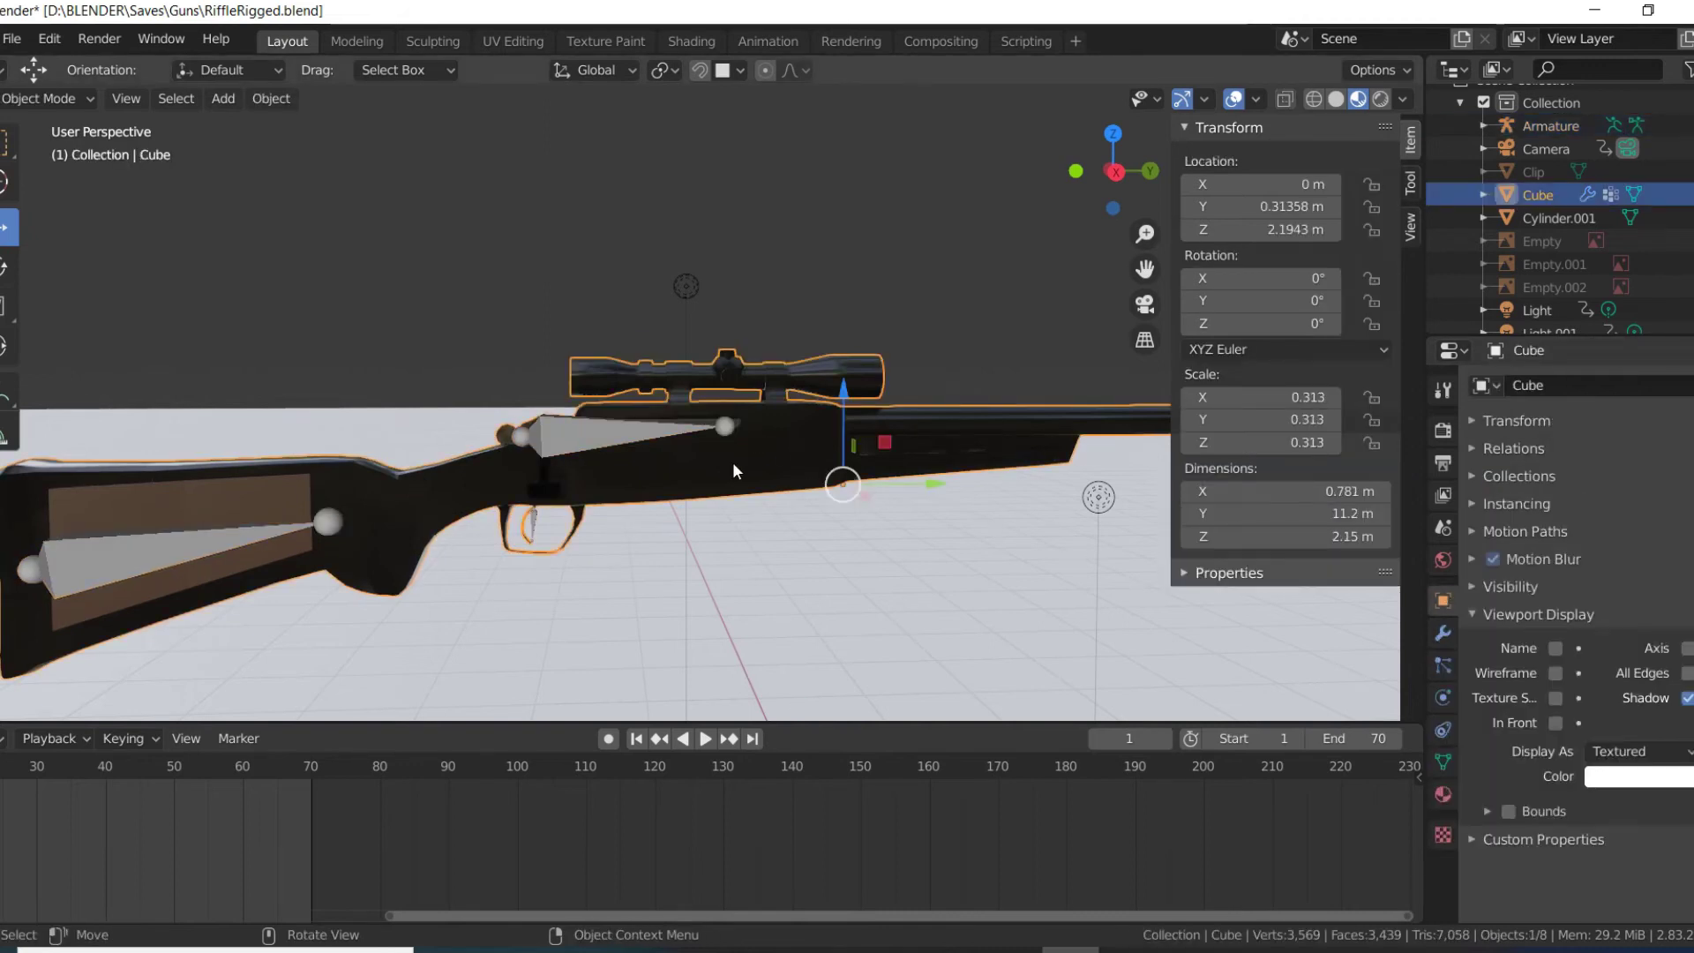
pyautogui.click(1444, 757)
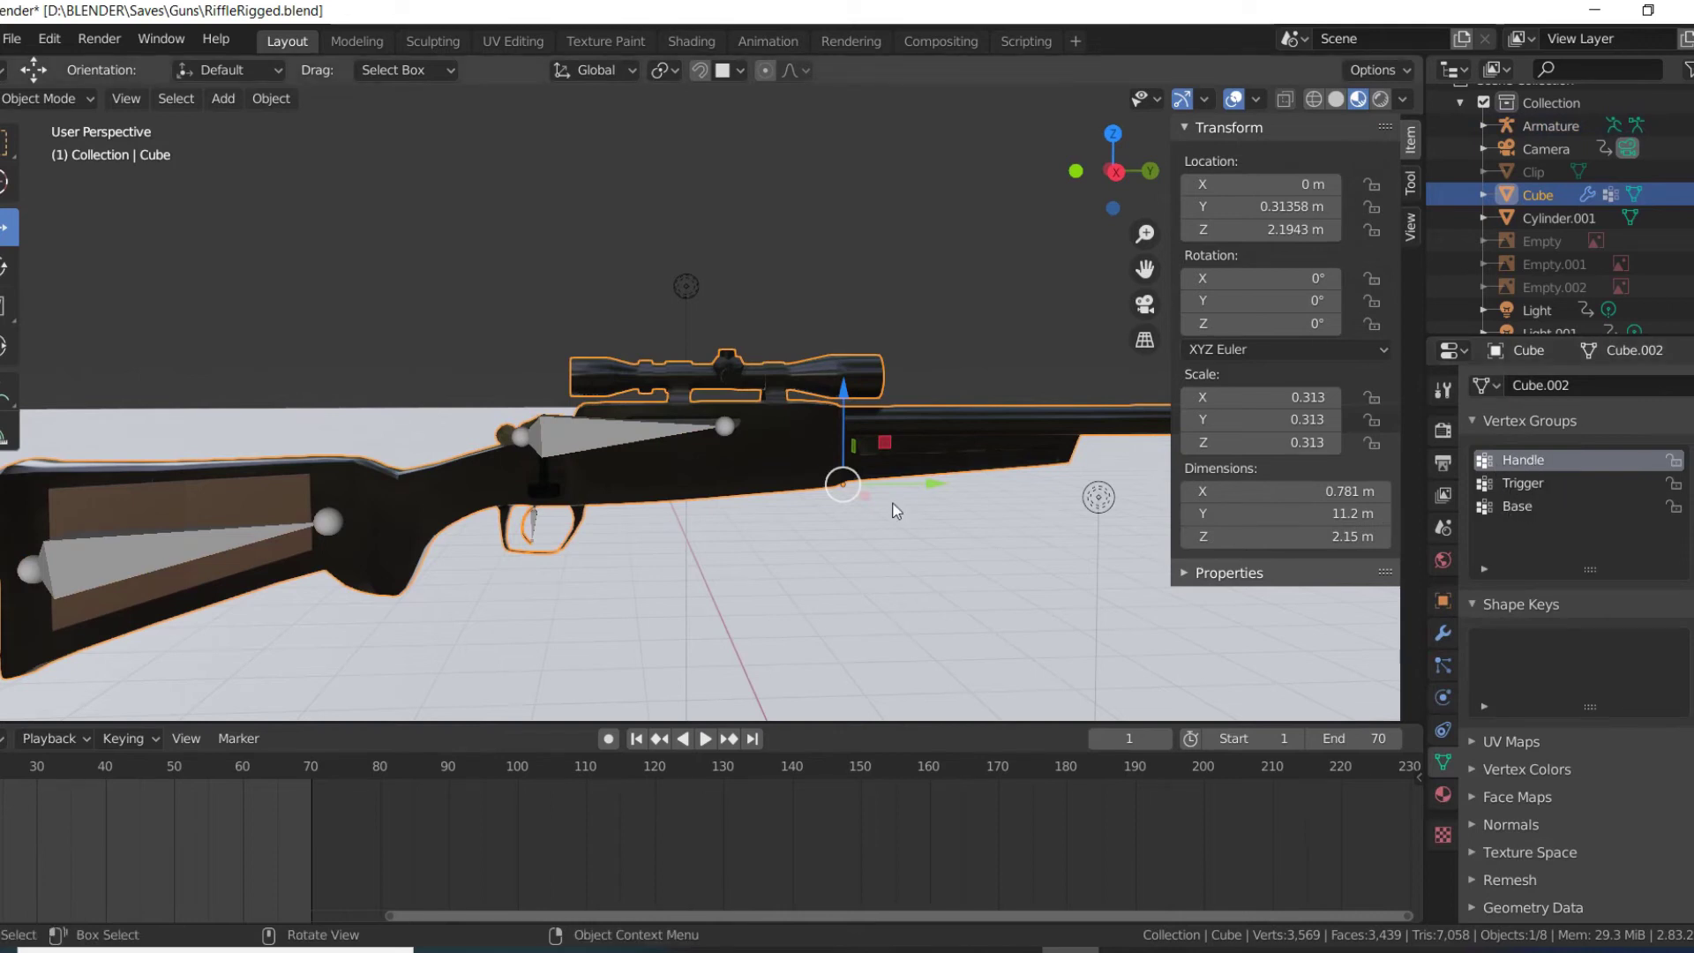
pyautogui.press('Tab')
pyautogui.press('Tab')
pyautogui.click(166, 537)
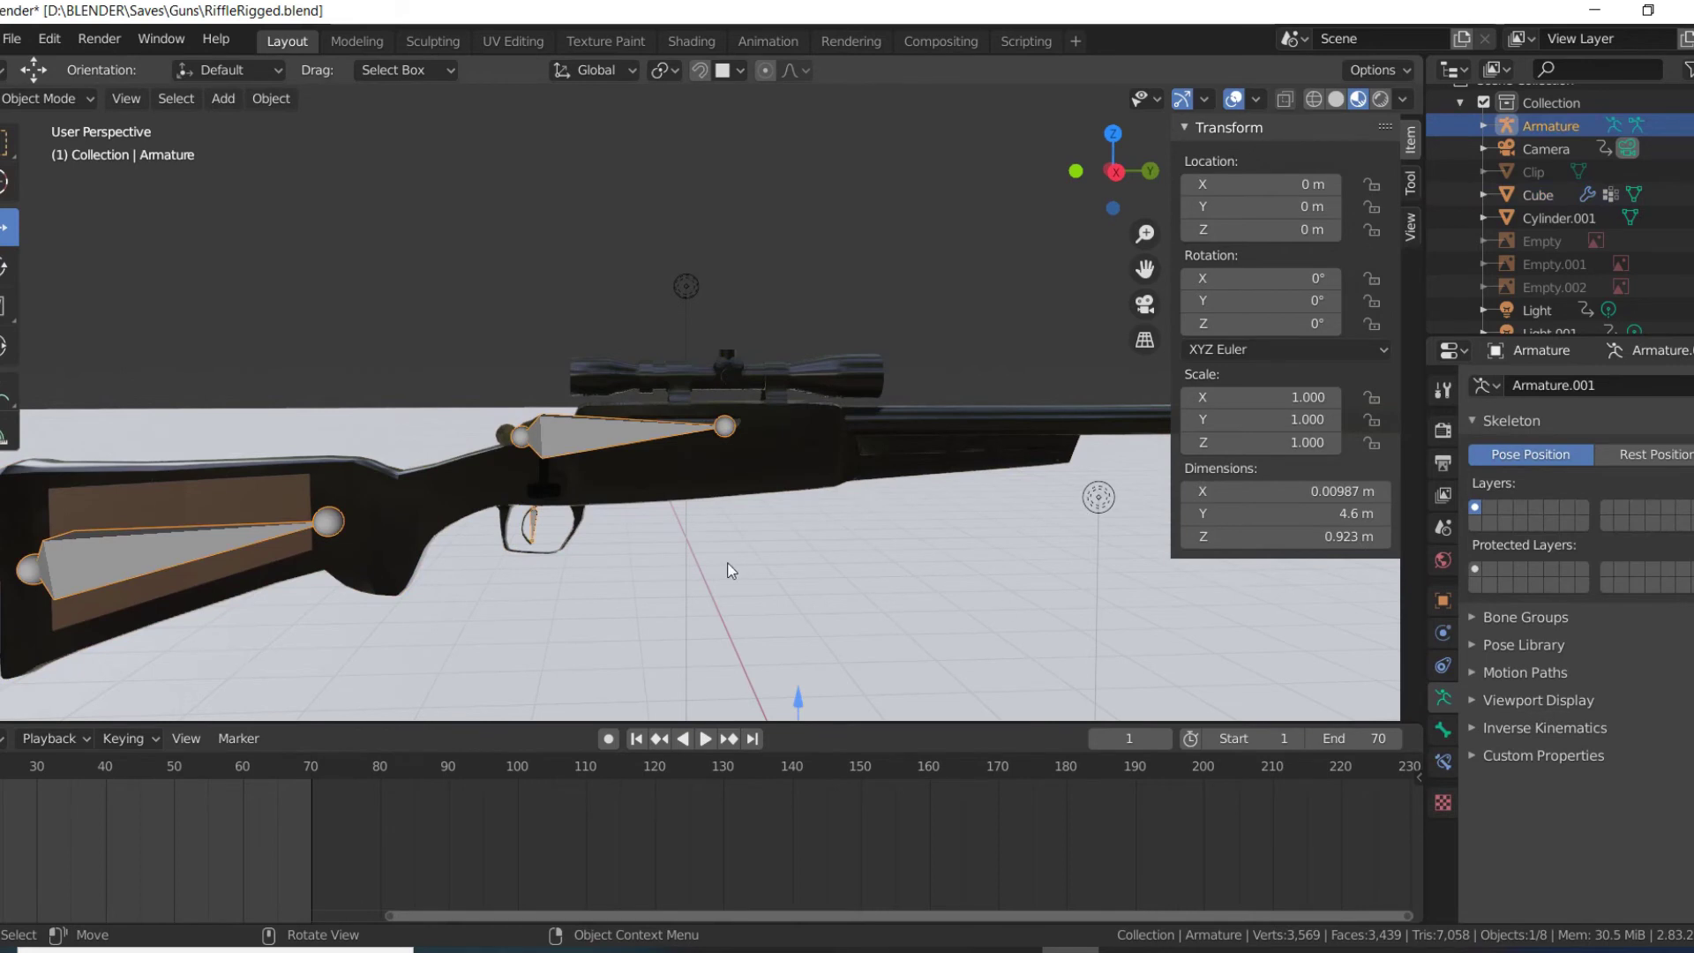
pyautogui.press('Tab')
pyautogui.click(189, 541)
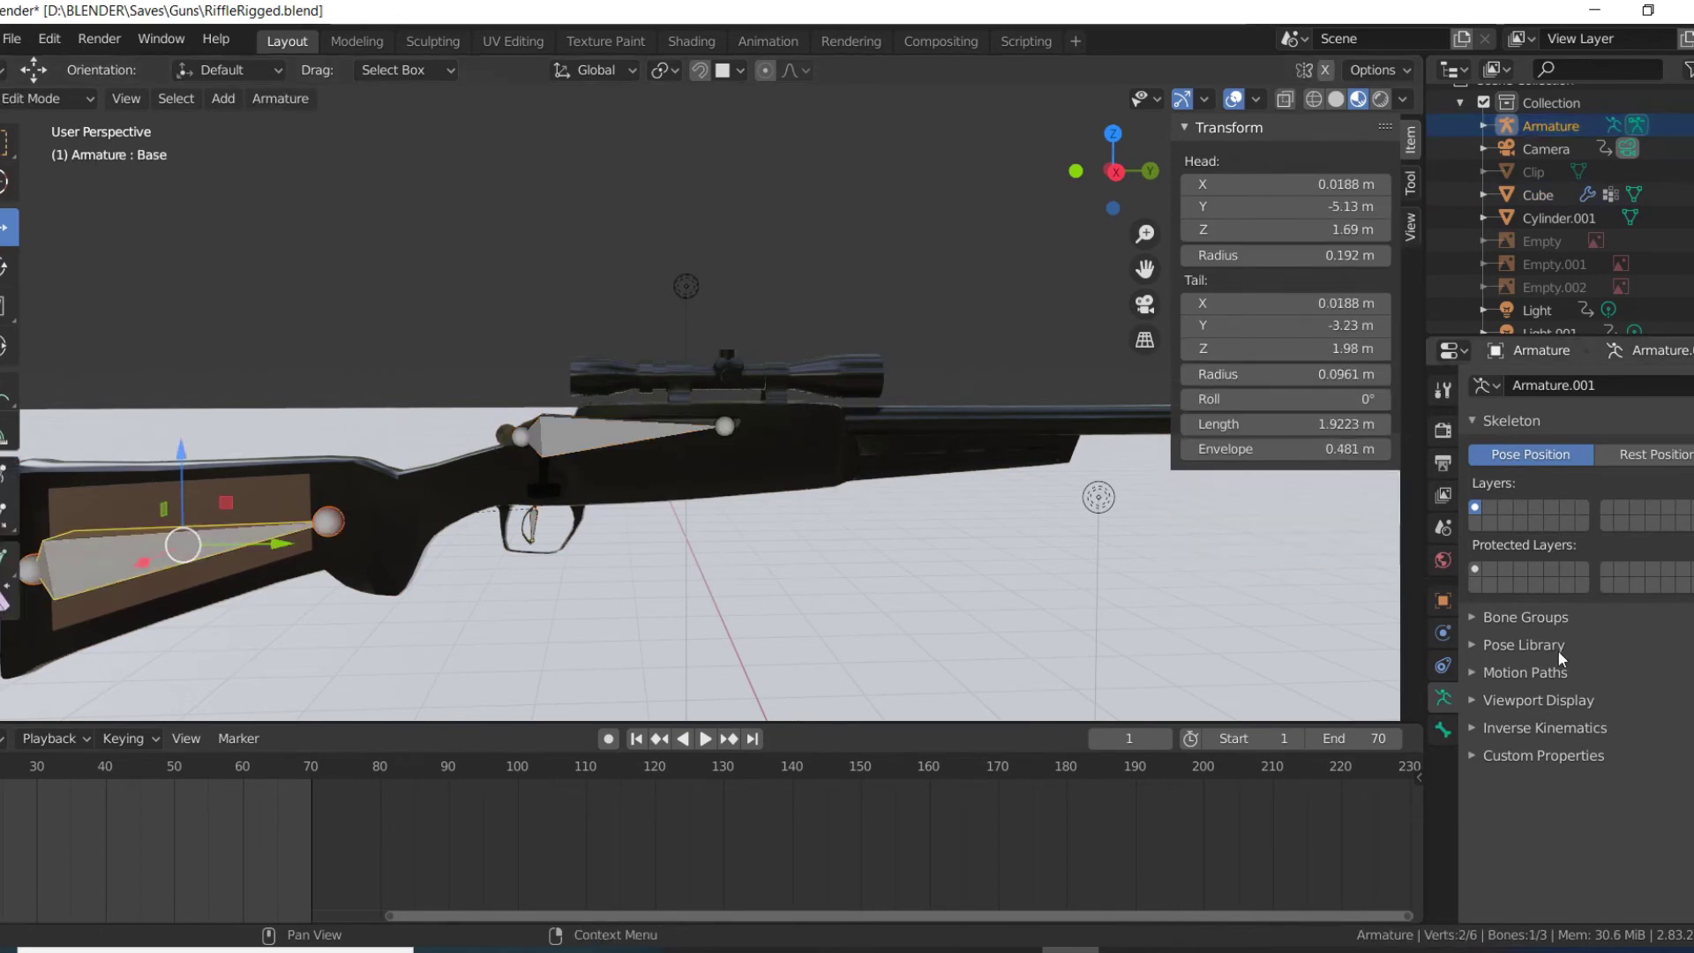
pyautogui.click(1443, 730)
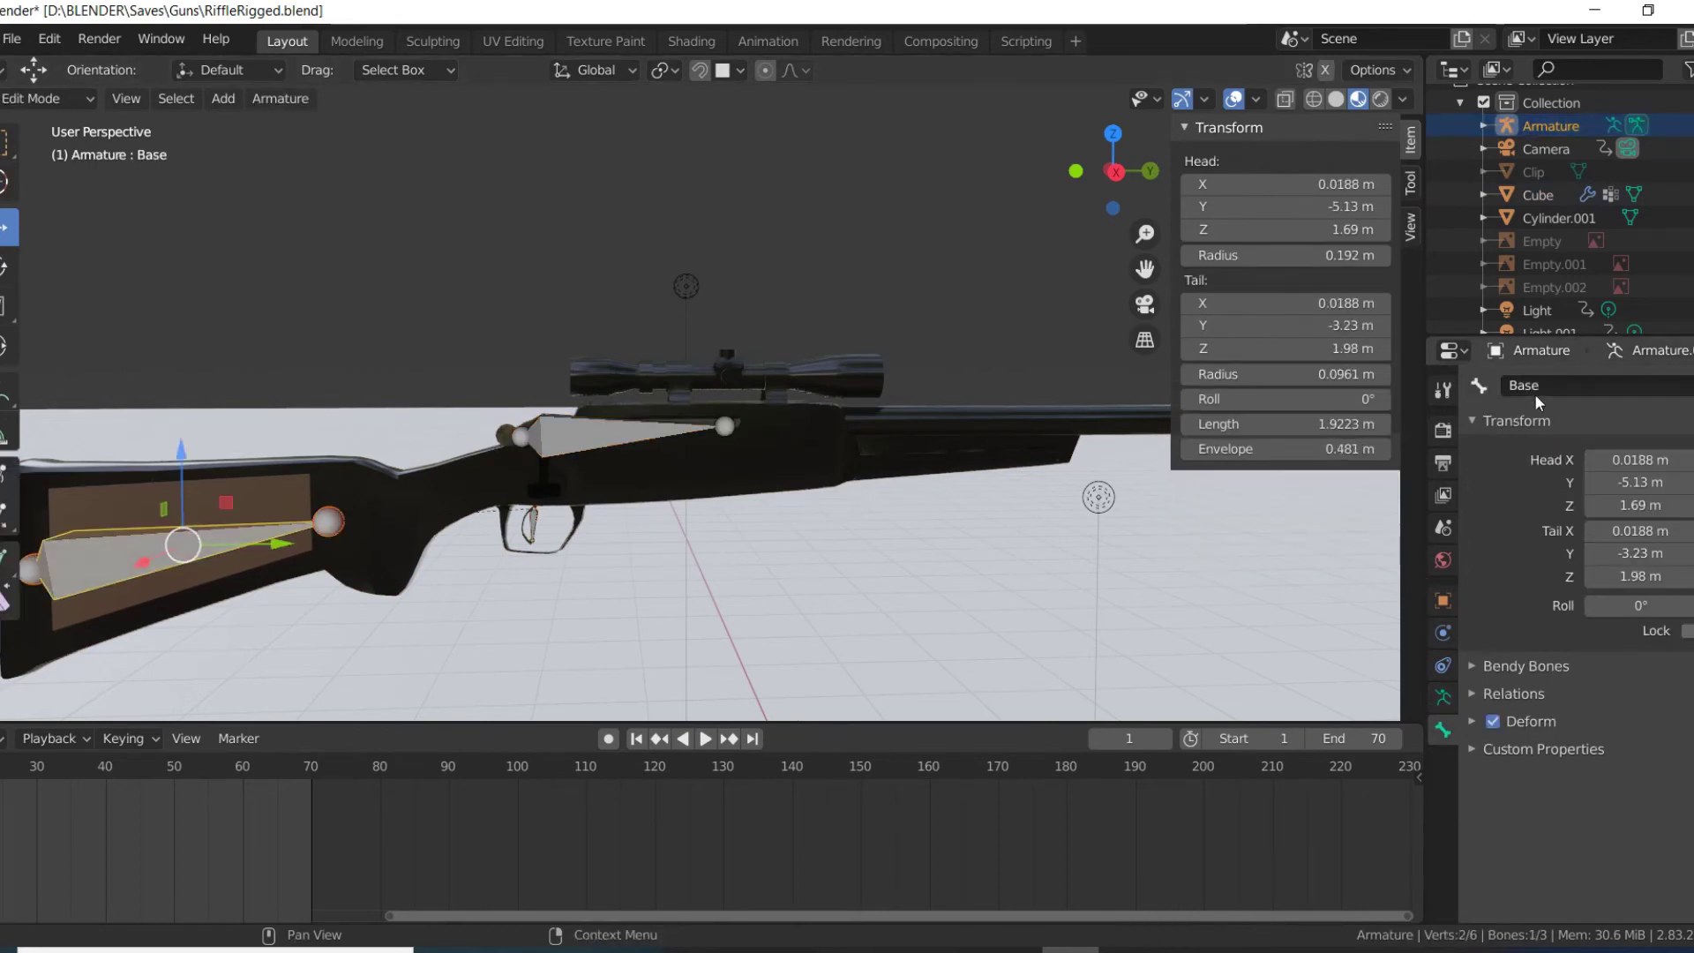
pyautogui.click(580, 443)
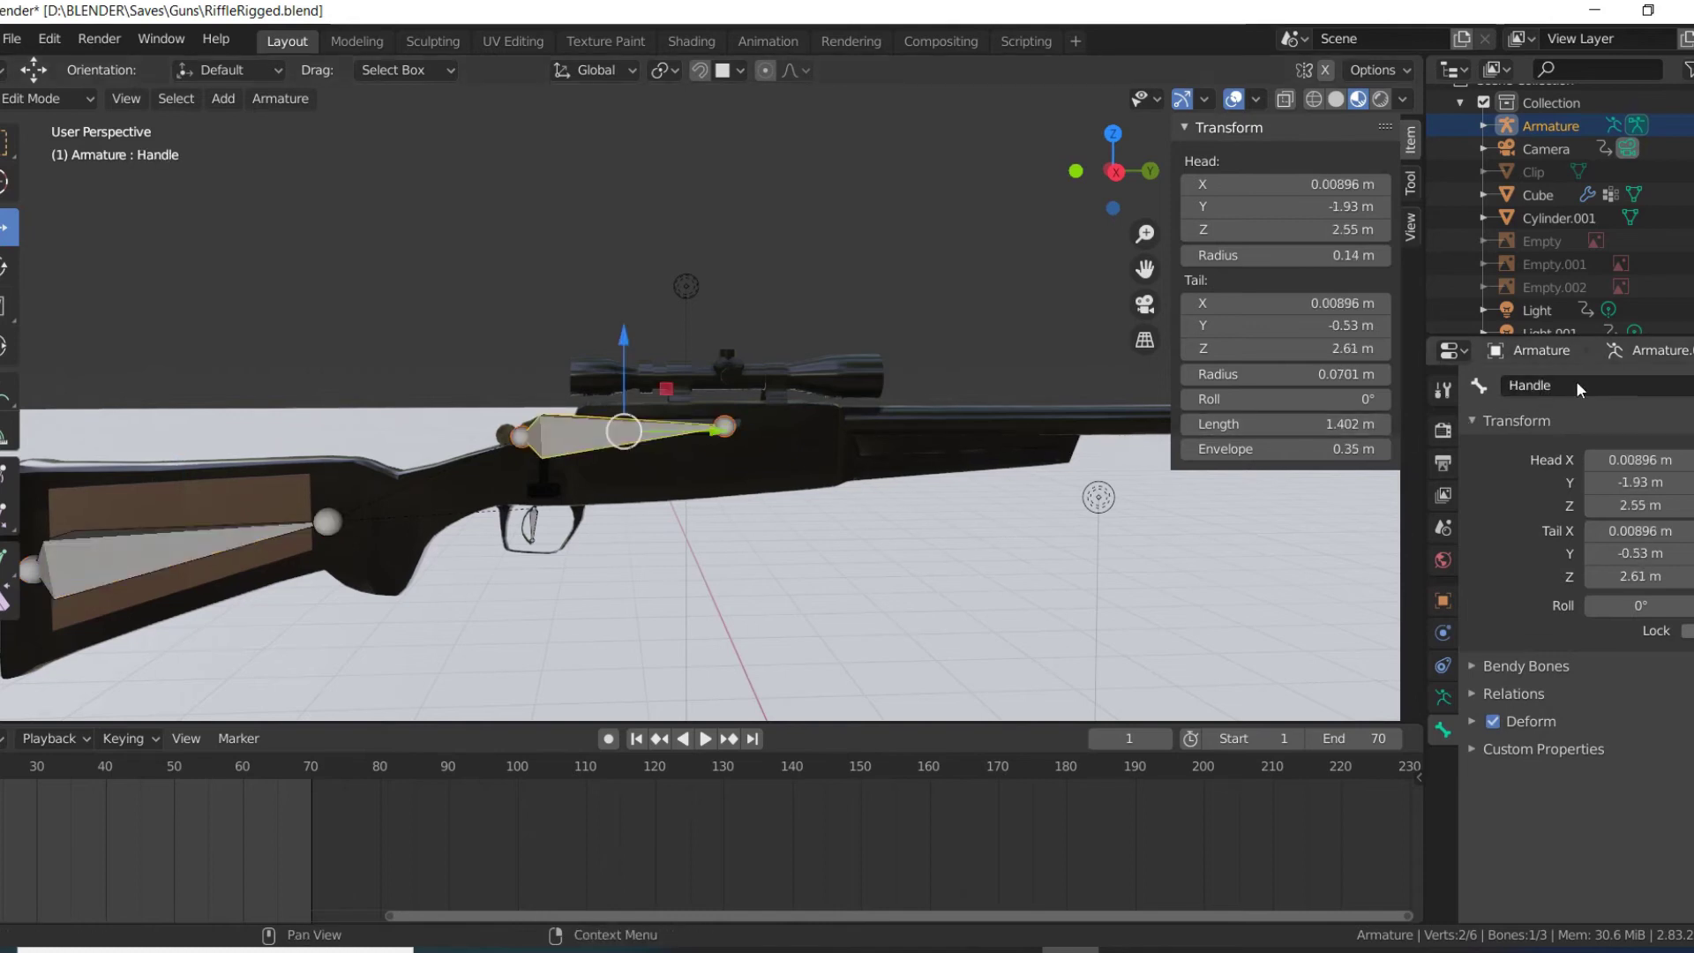
pyautogui.click(533, 525)
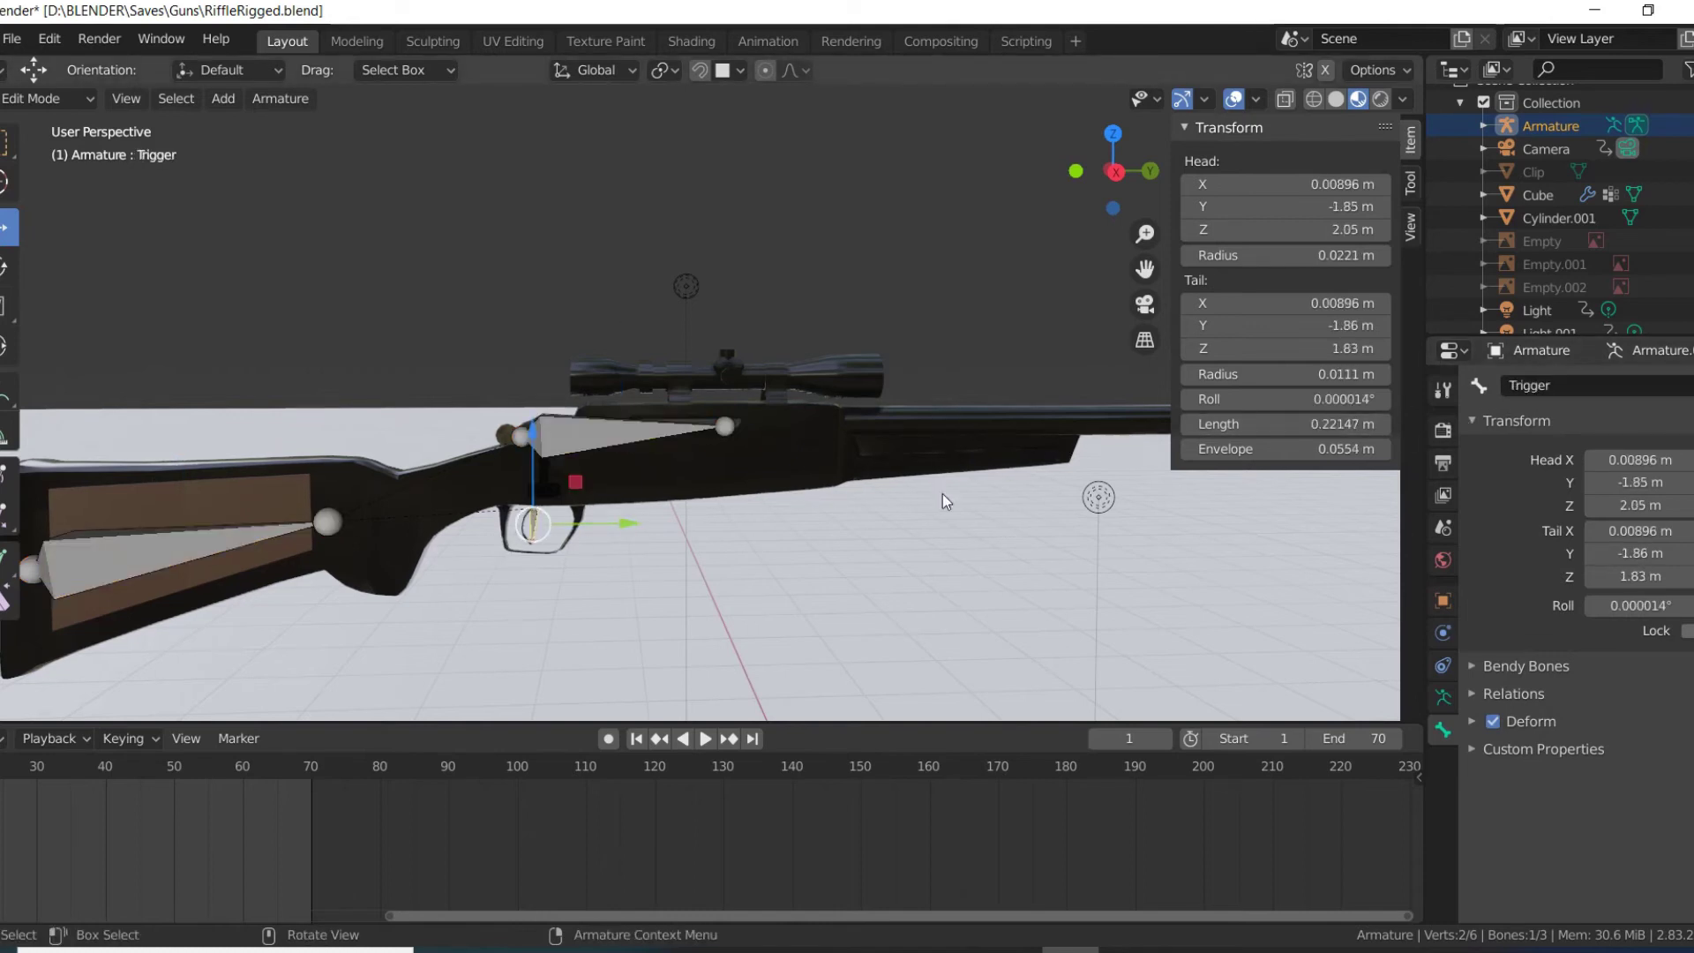
pyautogui.press('Tab')
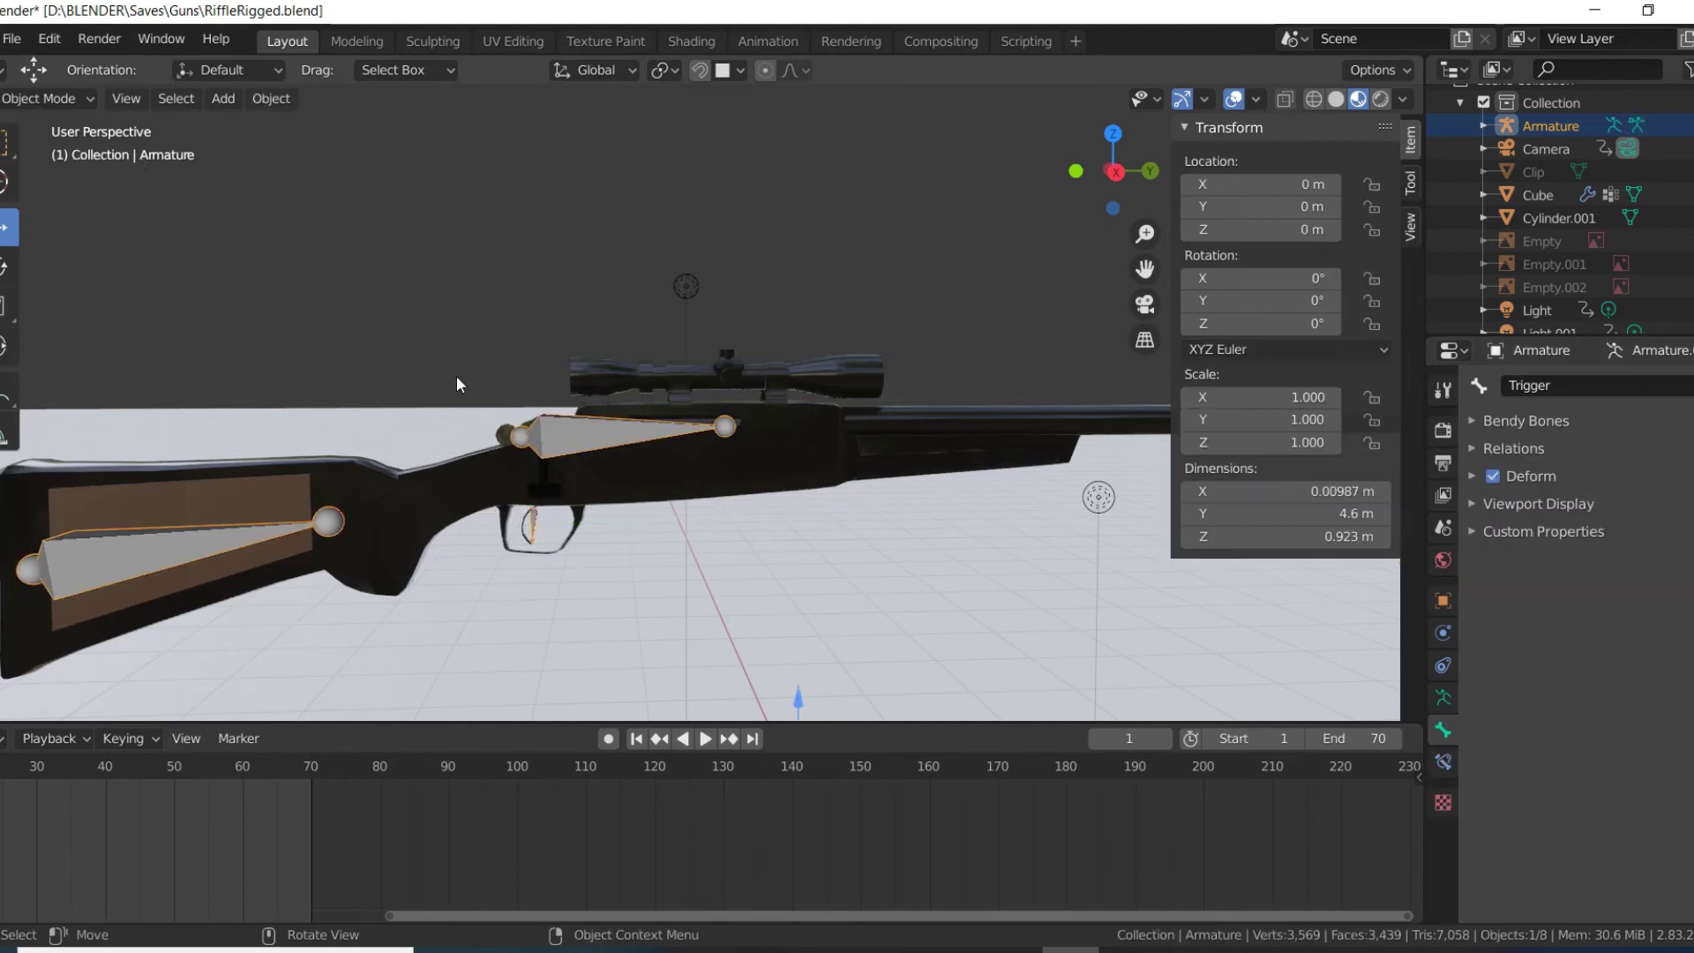
pyautogui.scroll(-5, 457, 448)
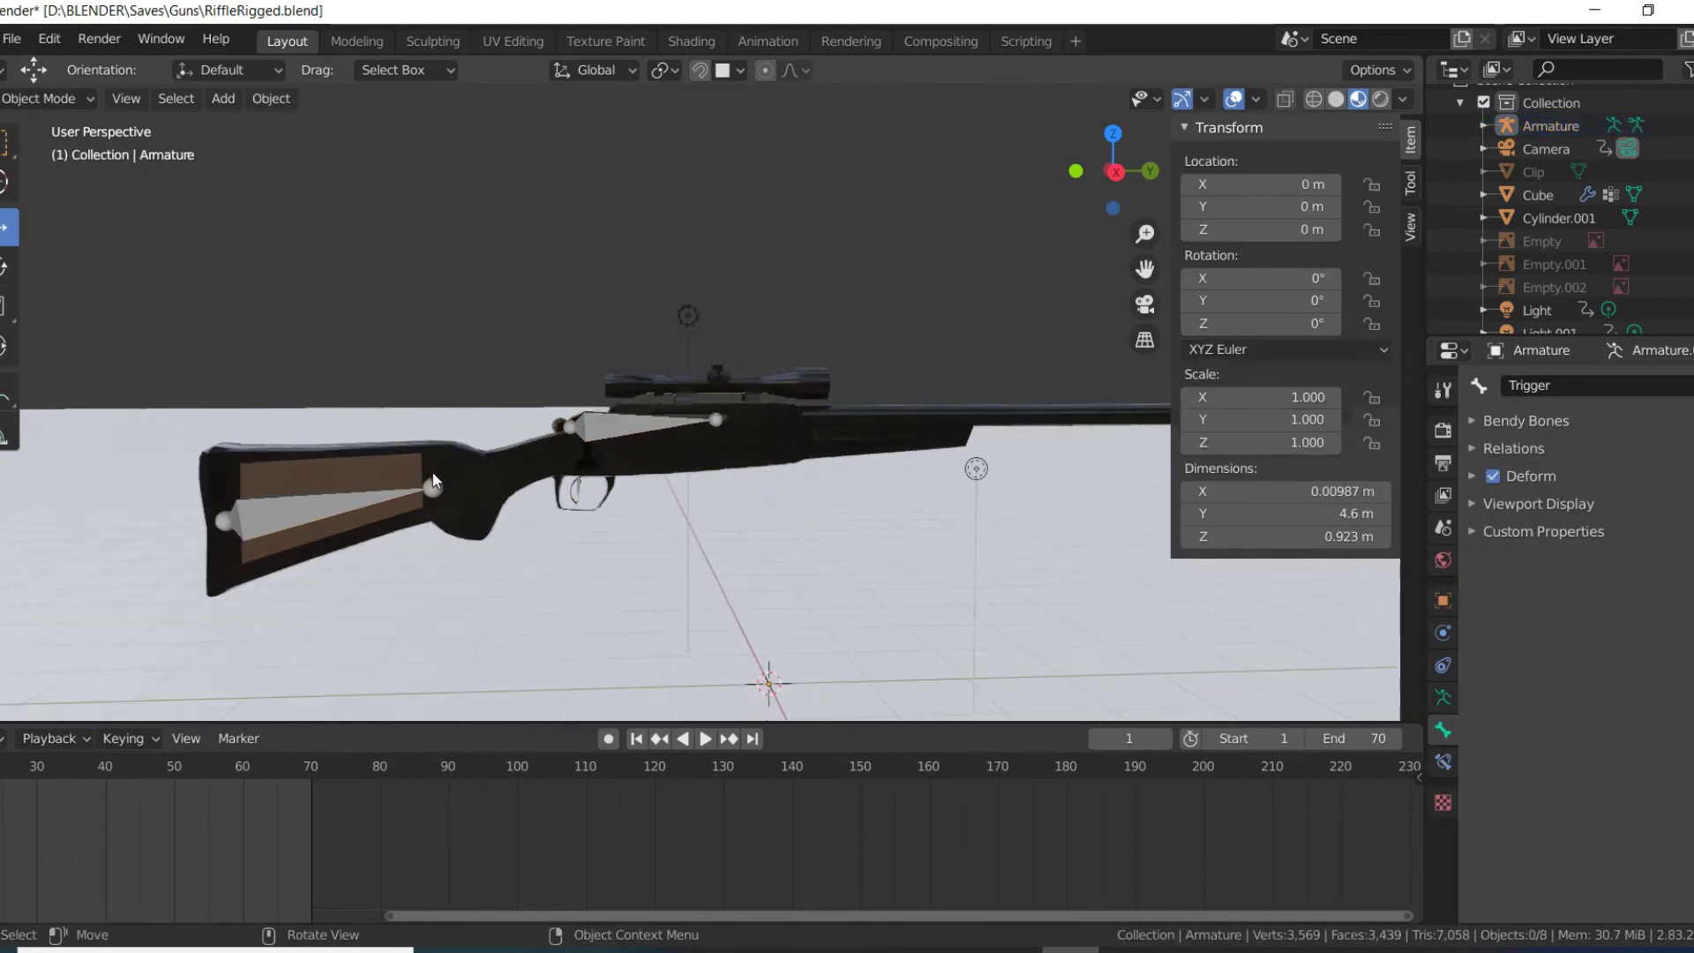
pyautogui.scroll(6, 402, 474)
pyautogui.scroll(-3, 528, 476)
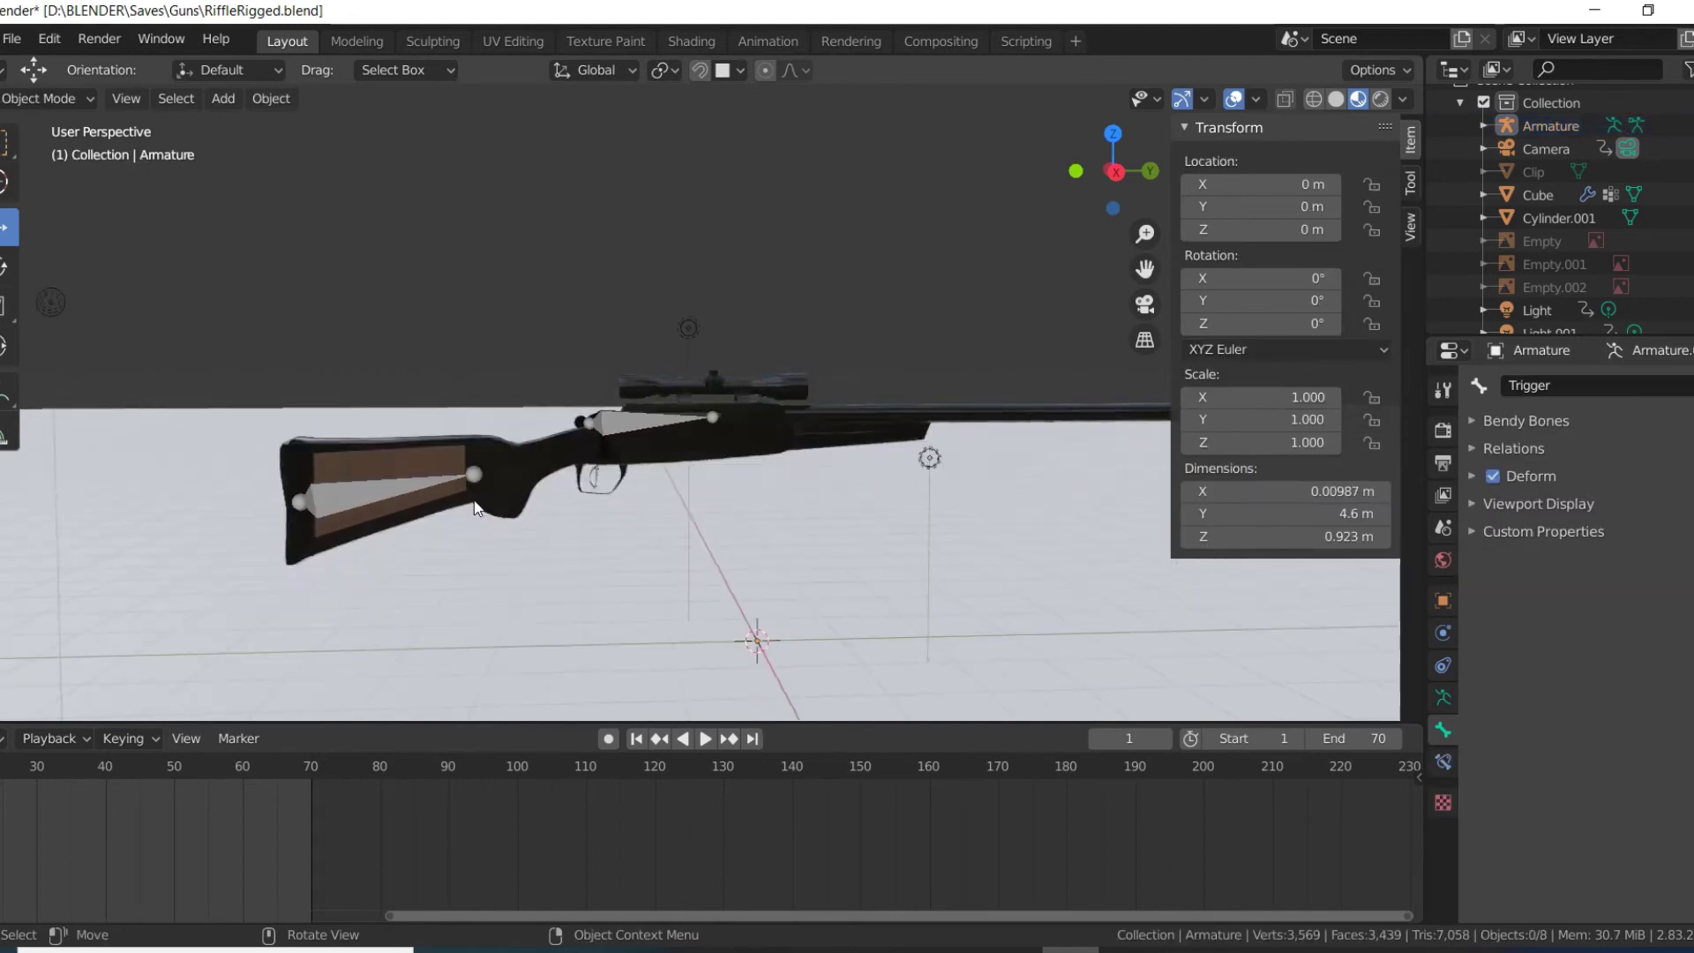
pyautogui.scroll(2, 479, 494)
pyautogui.click(344, 500)
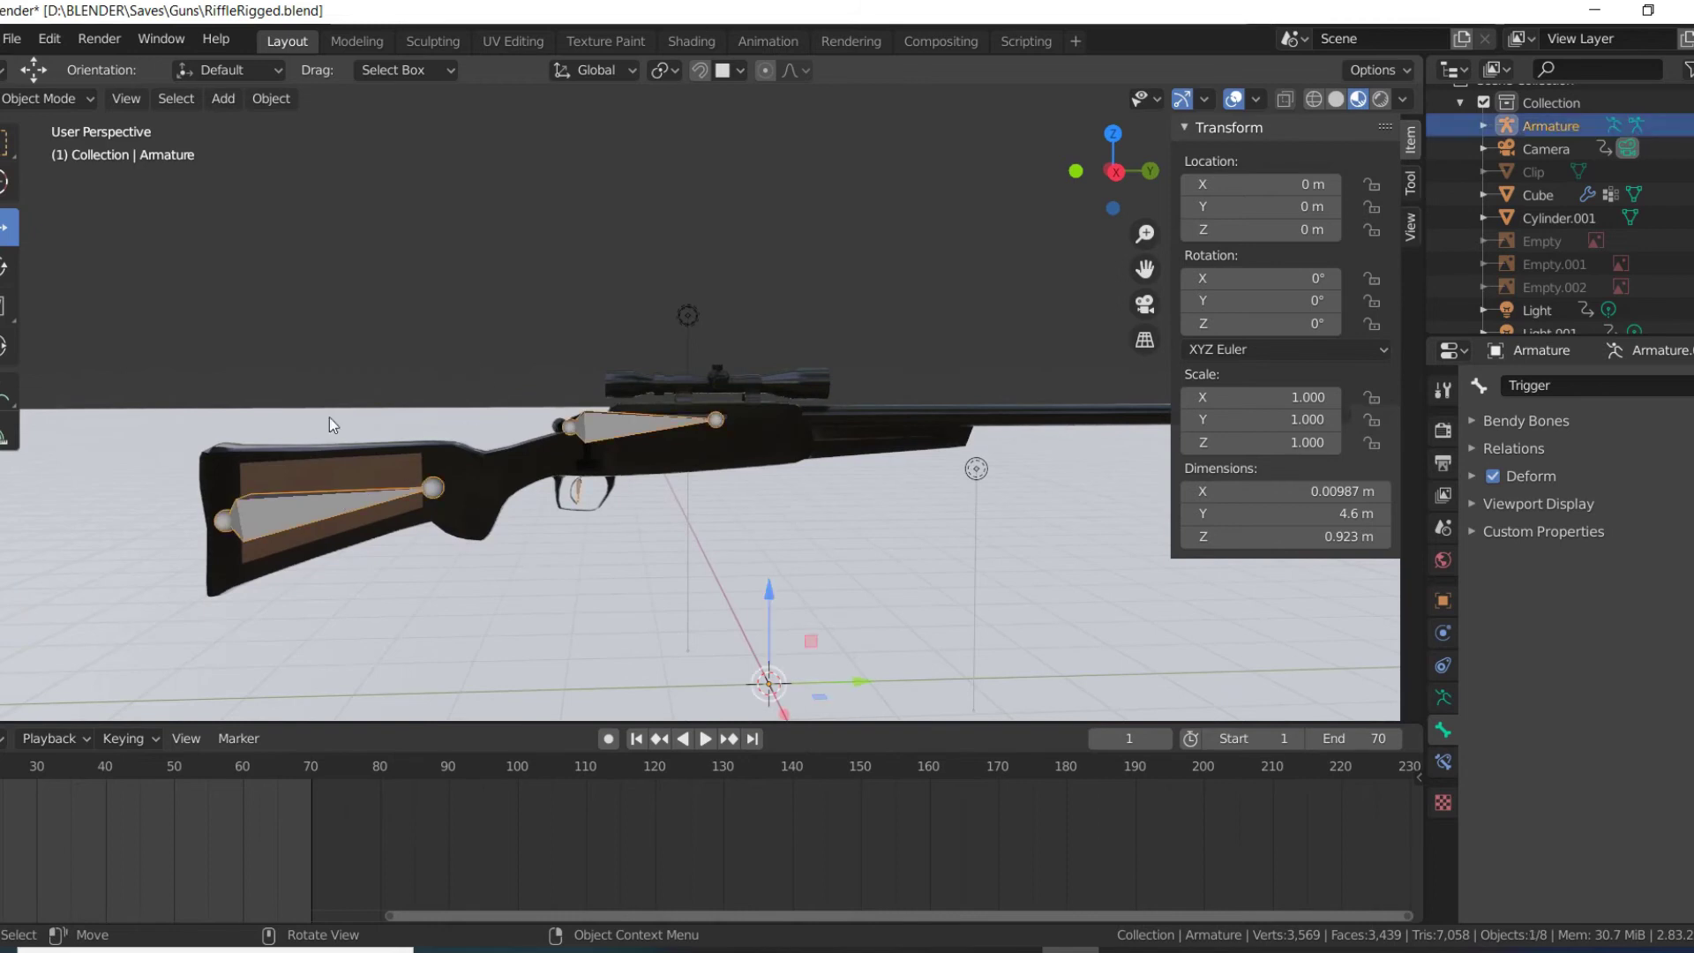
# - Parent Cube to the active Armature using Armature Deform With Empty Groups
pyautogui.click(351, 491)
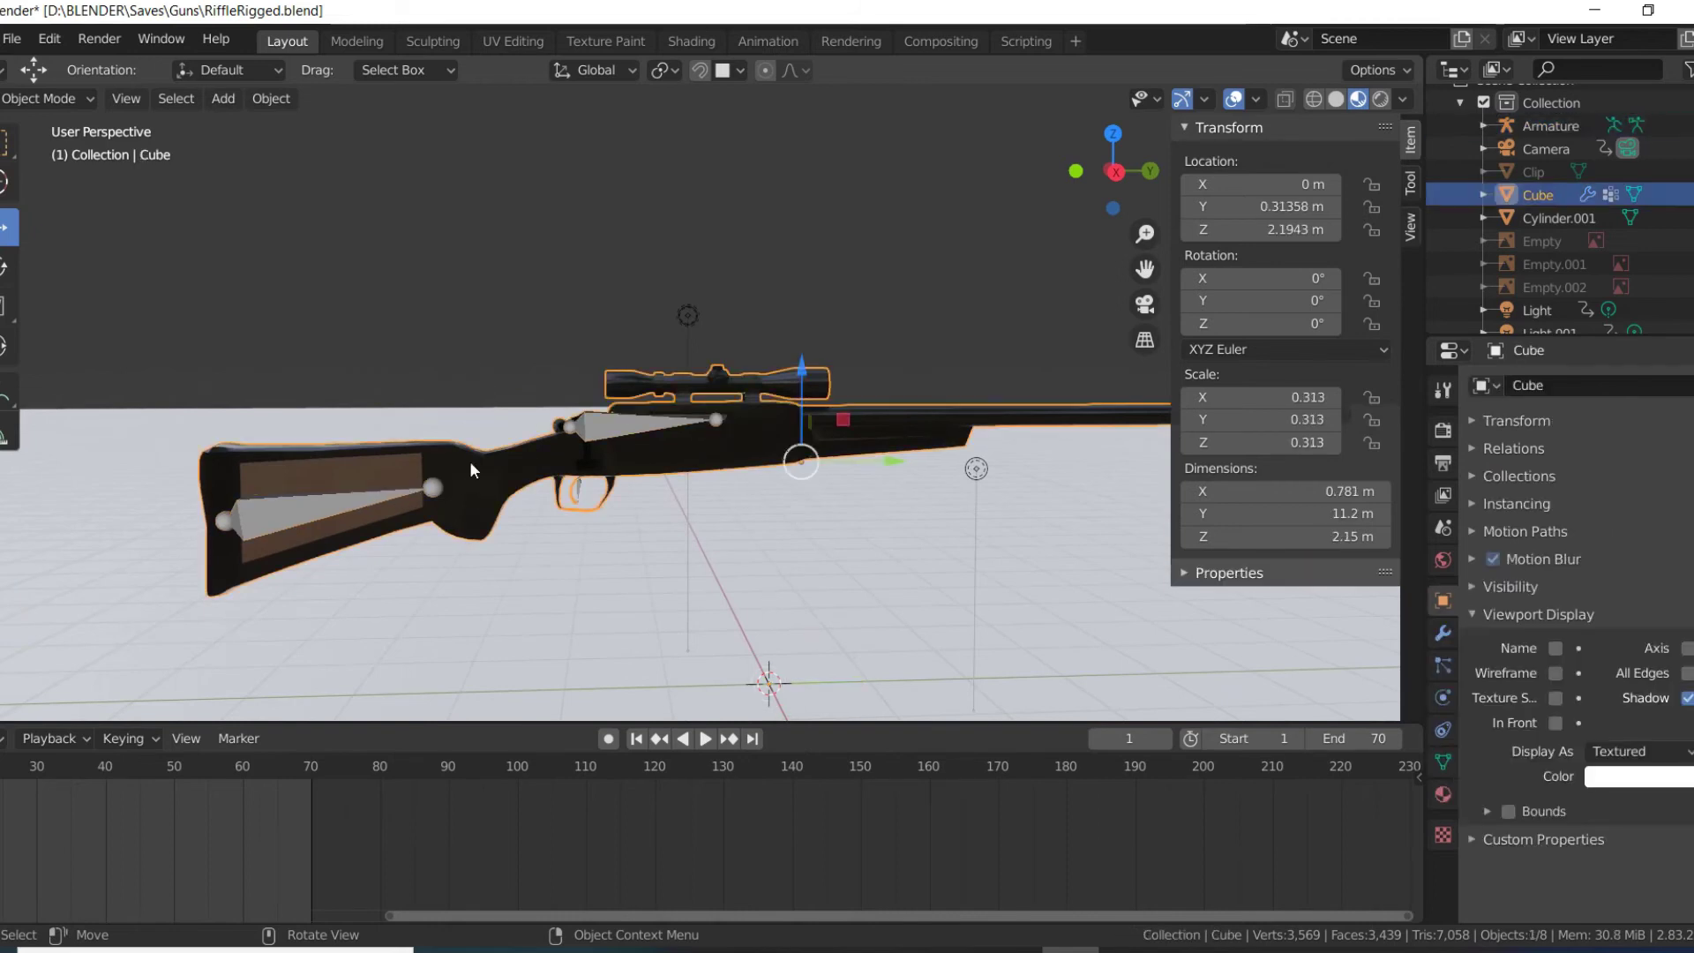
pyautogui.click(342, 516)
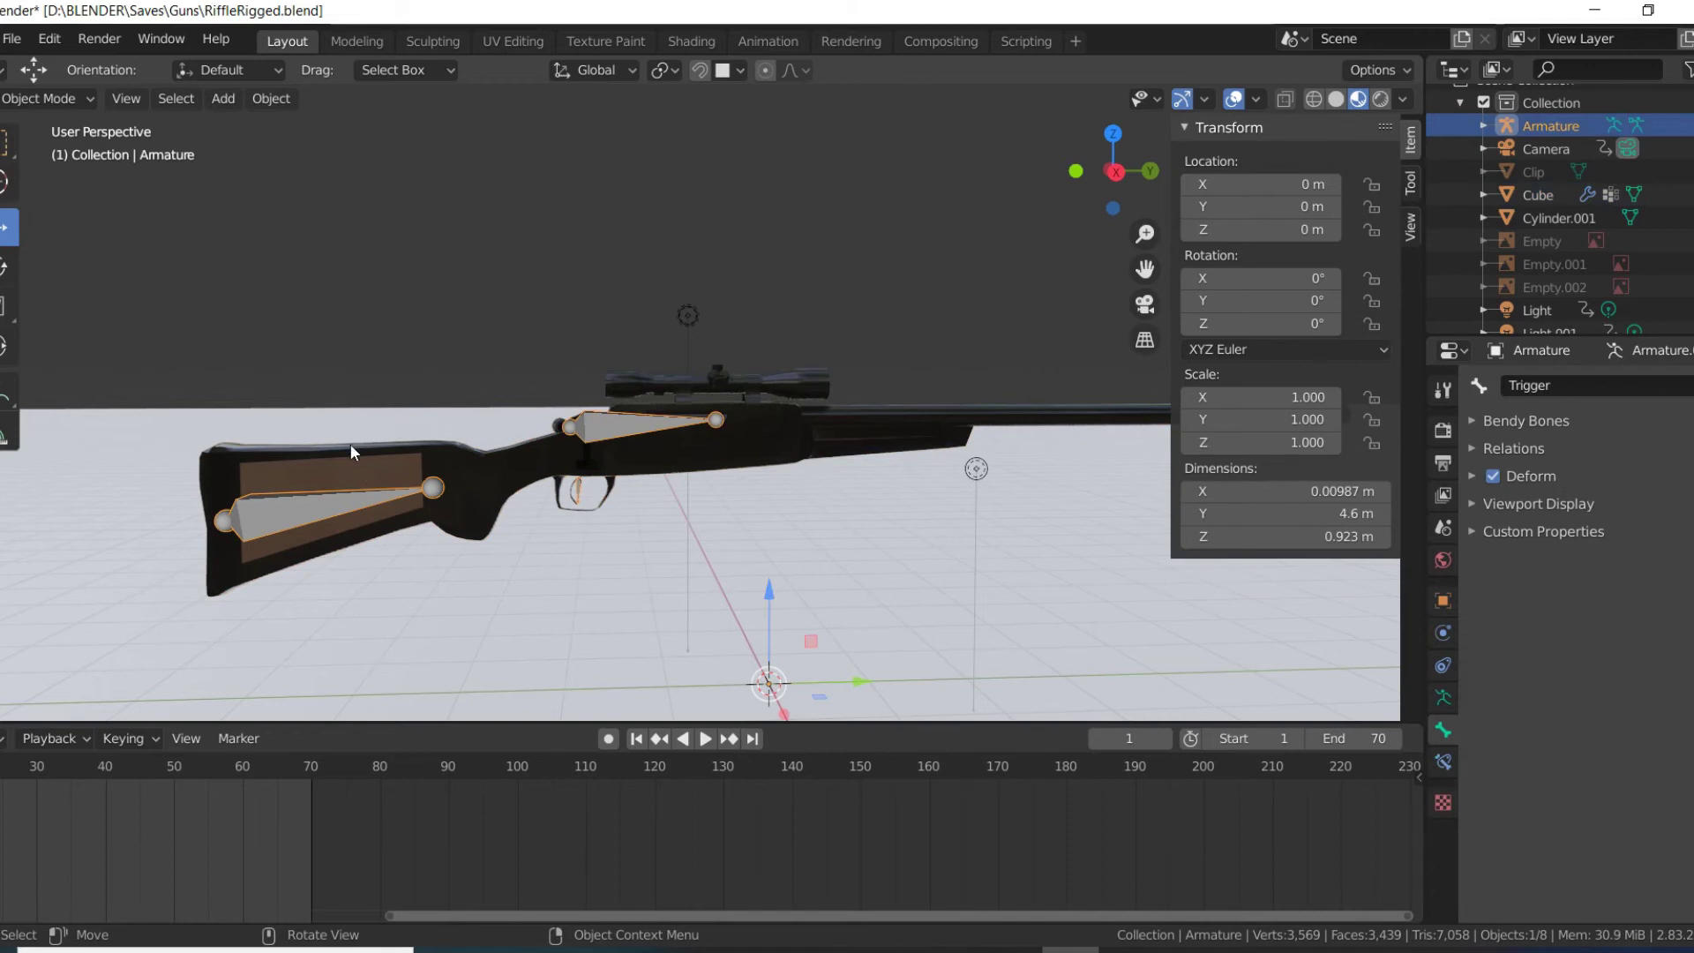
pyautogui.click(436, 458)
pyautogui.scroll(-2, 565, 411)
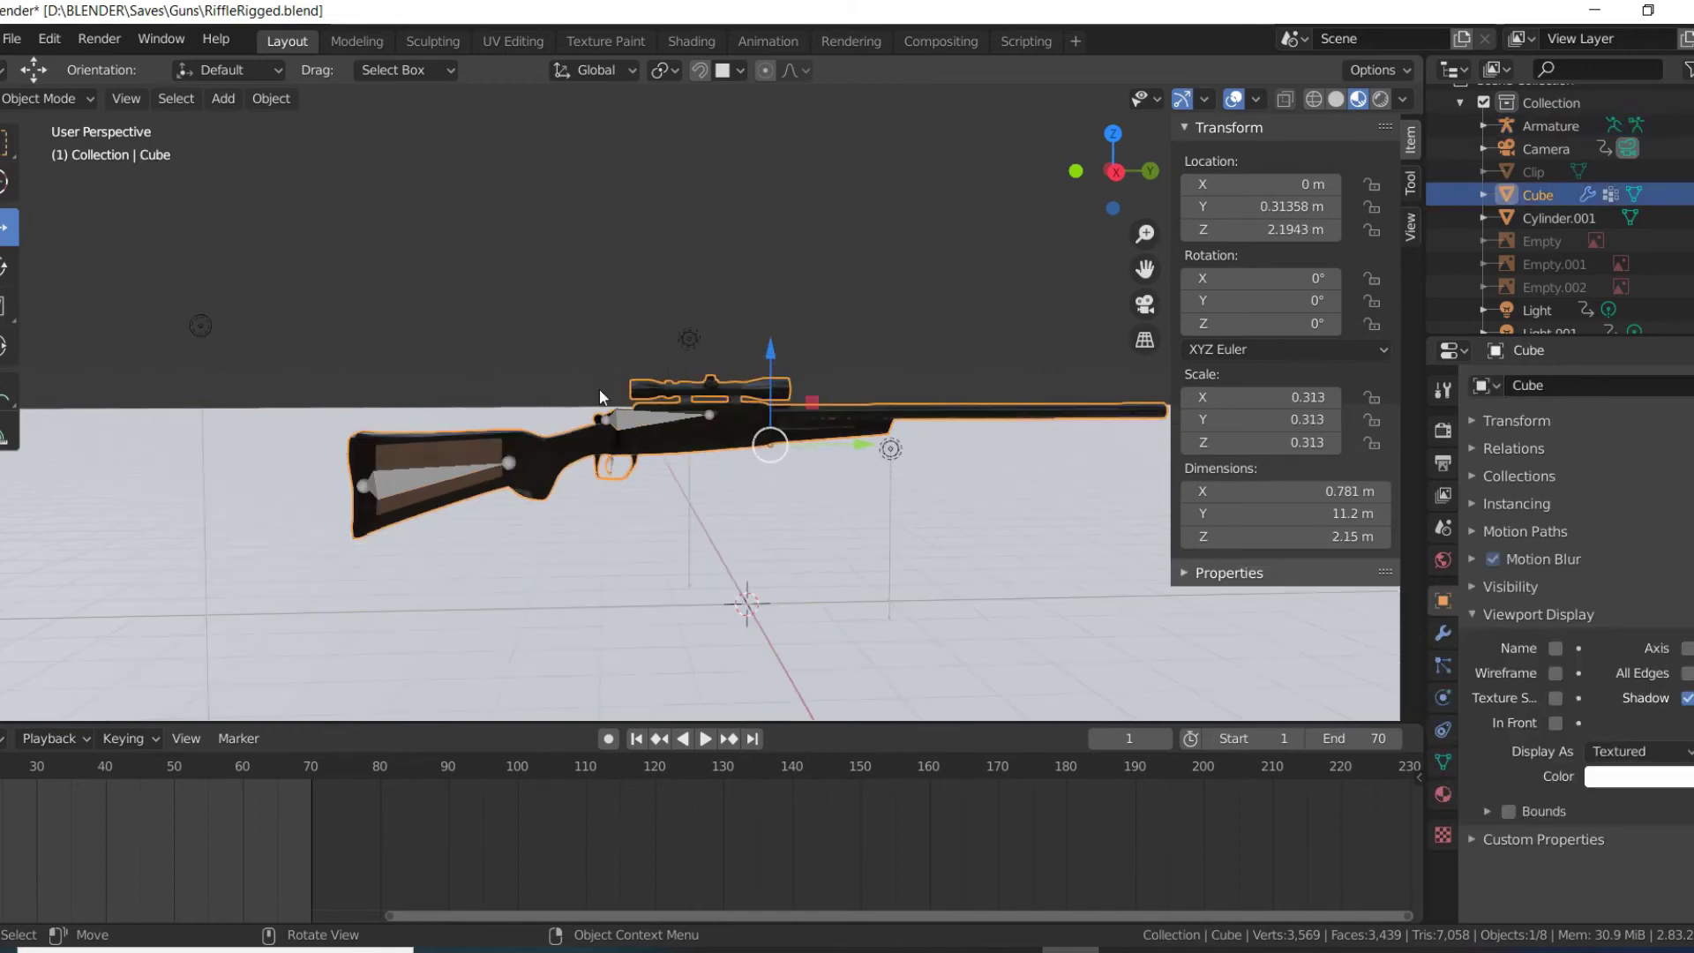
pyautogui.scroll(2, 582, 386)
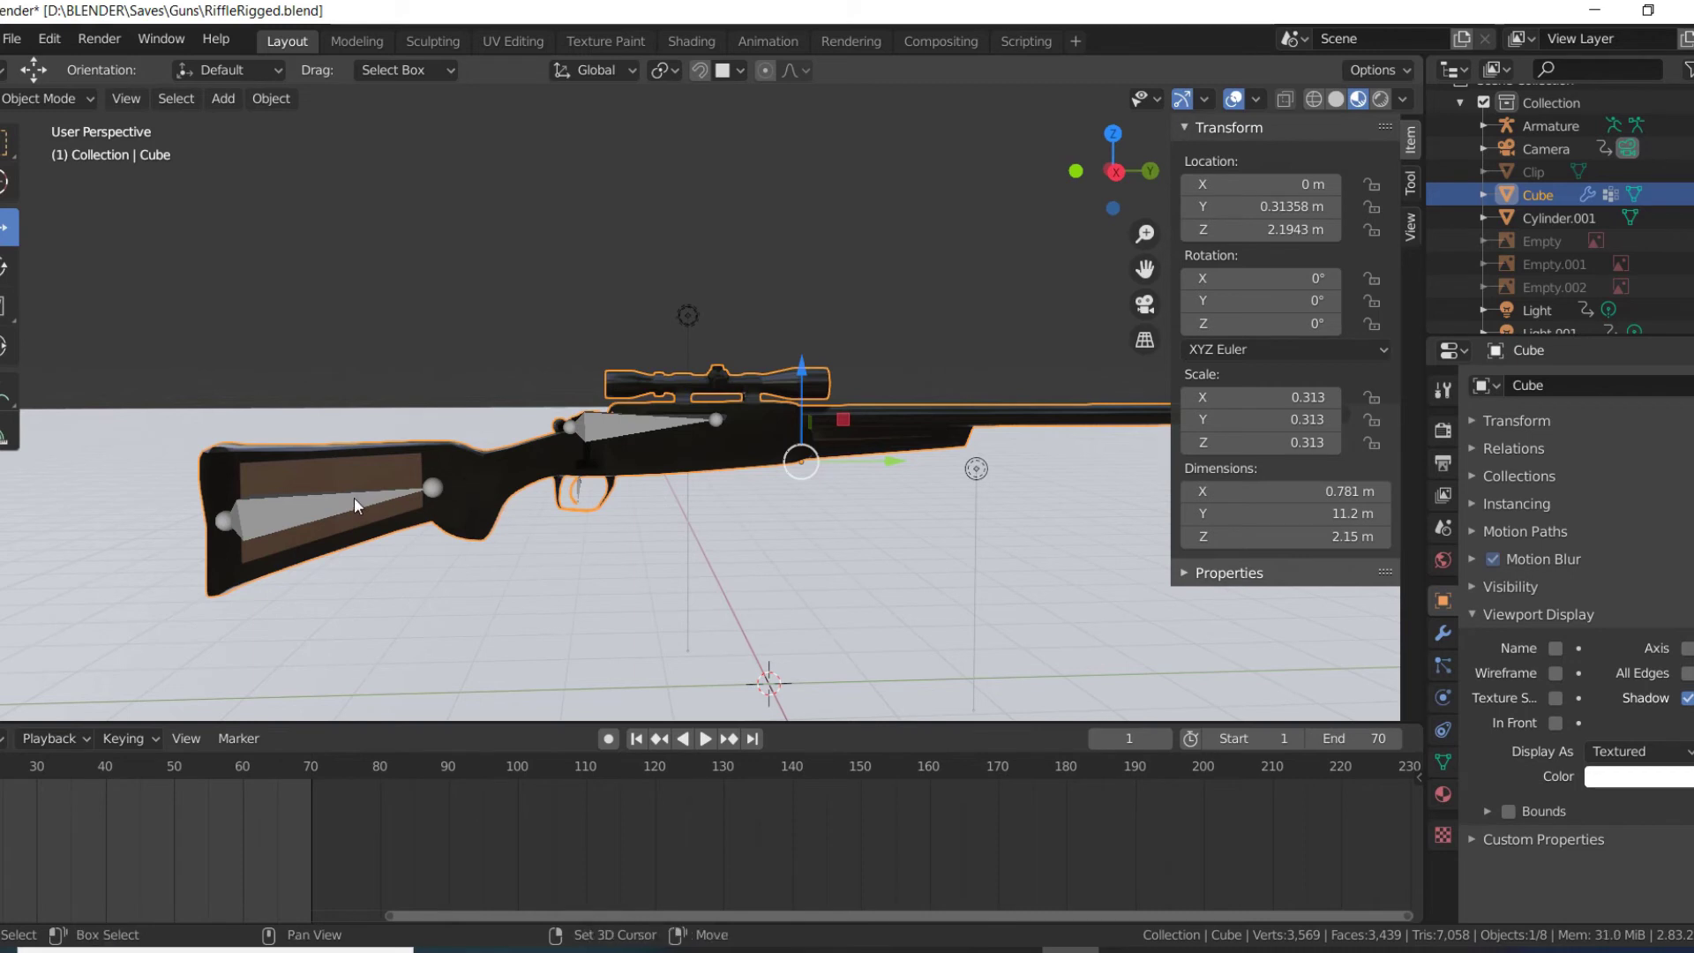
pyautogui.keyDown('shift'); pyautogui.click(287, 516); pyautogui.keyUp('shift')
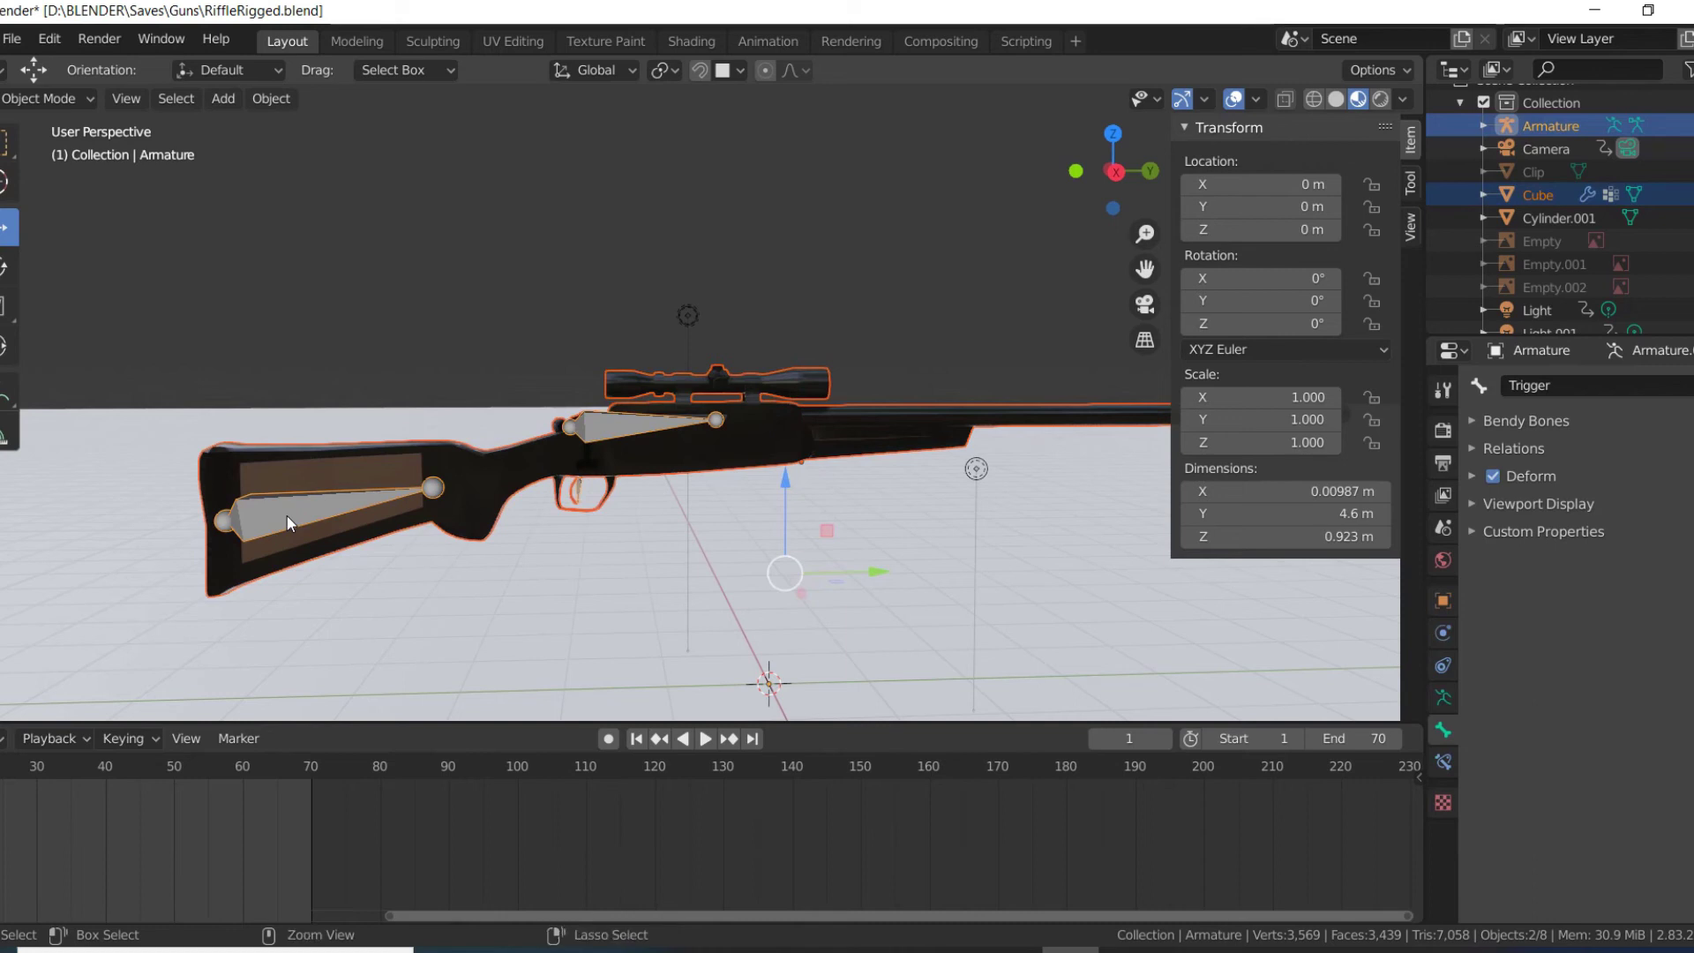
pyautogui.hotkey('ctrl', 'p')
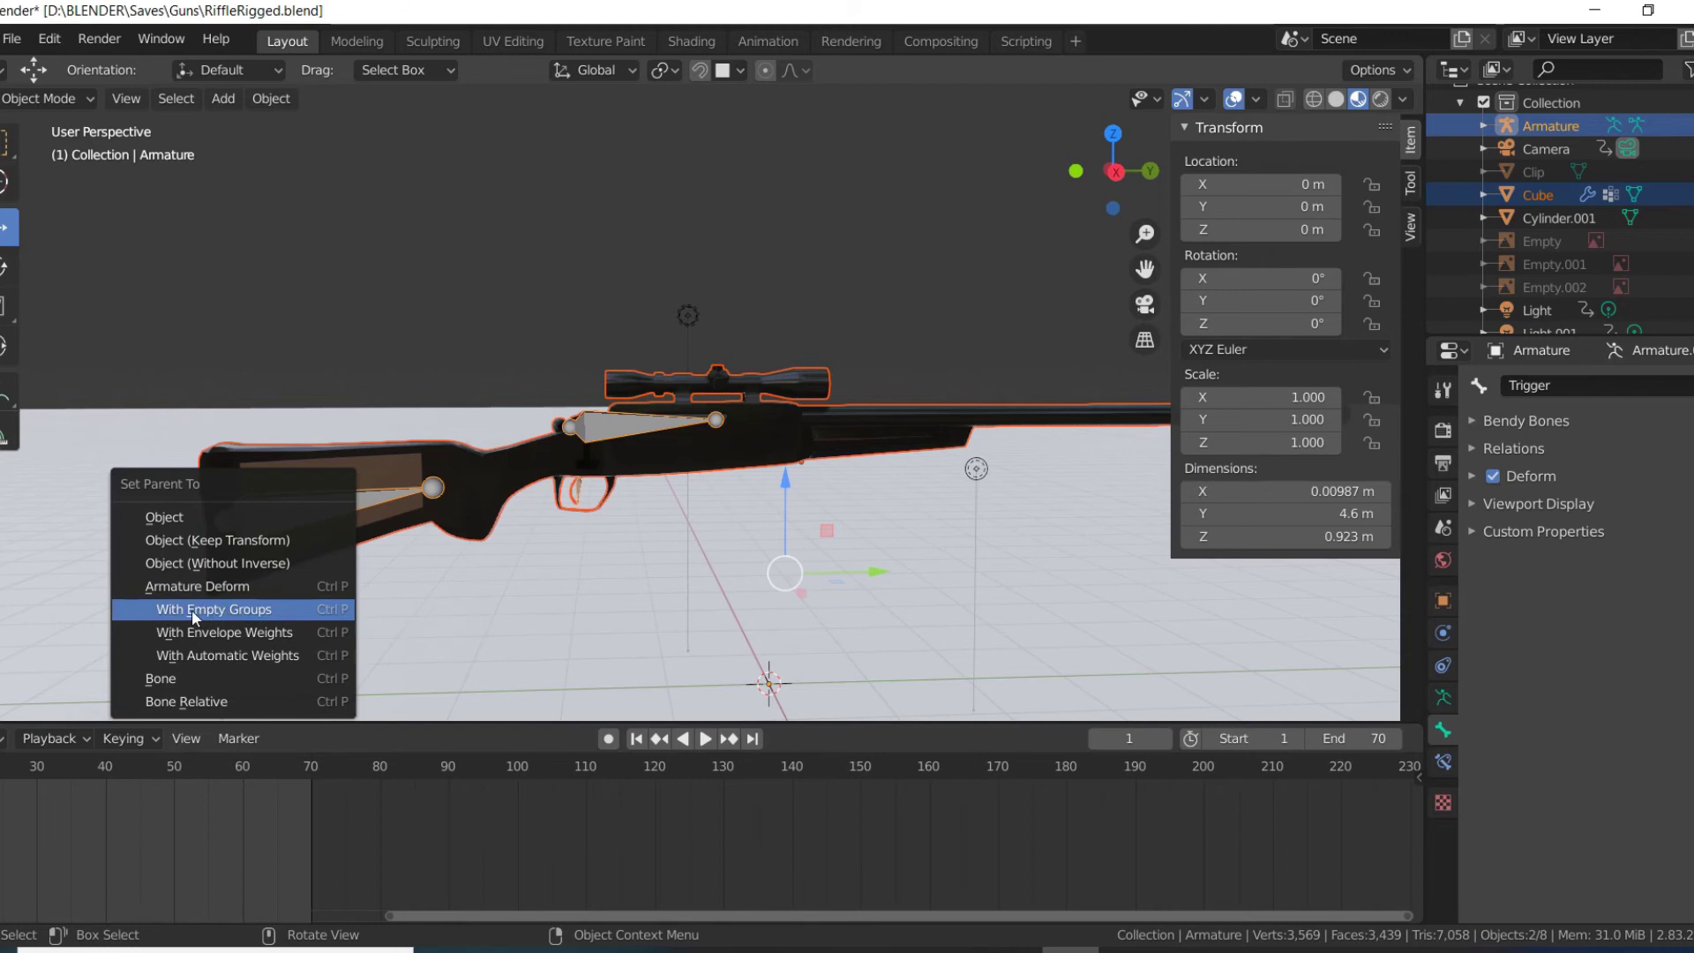
pyautogui.click(240, 609)
pyautogui.scroll(-2, 513, 459)
pyautogui.scroll(3, 519, 451)
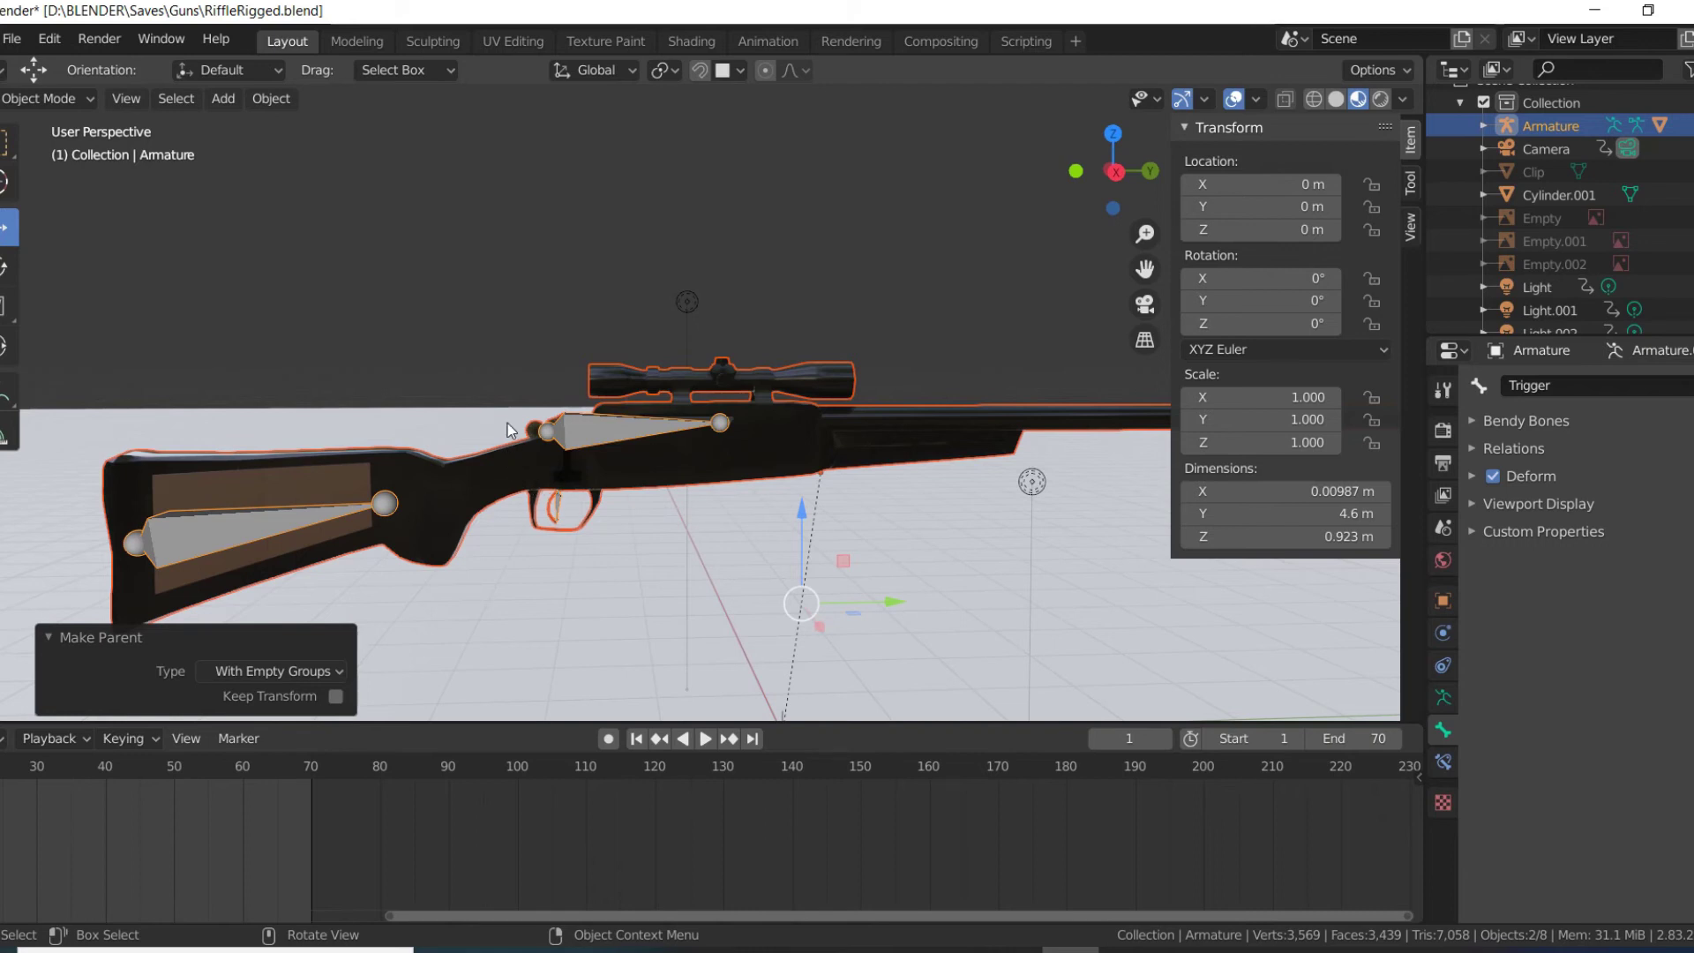
# - Select the rifle mesh, then the armature as active, and switch to Pose Mode
pyautogui.click(618, 427)
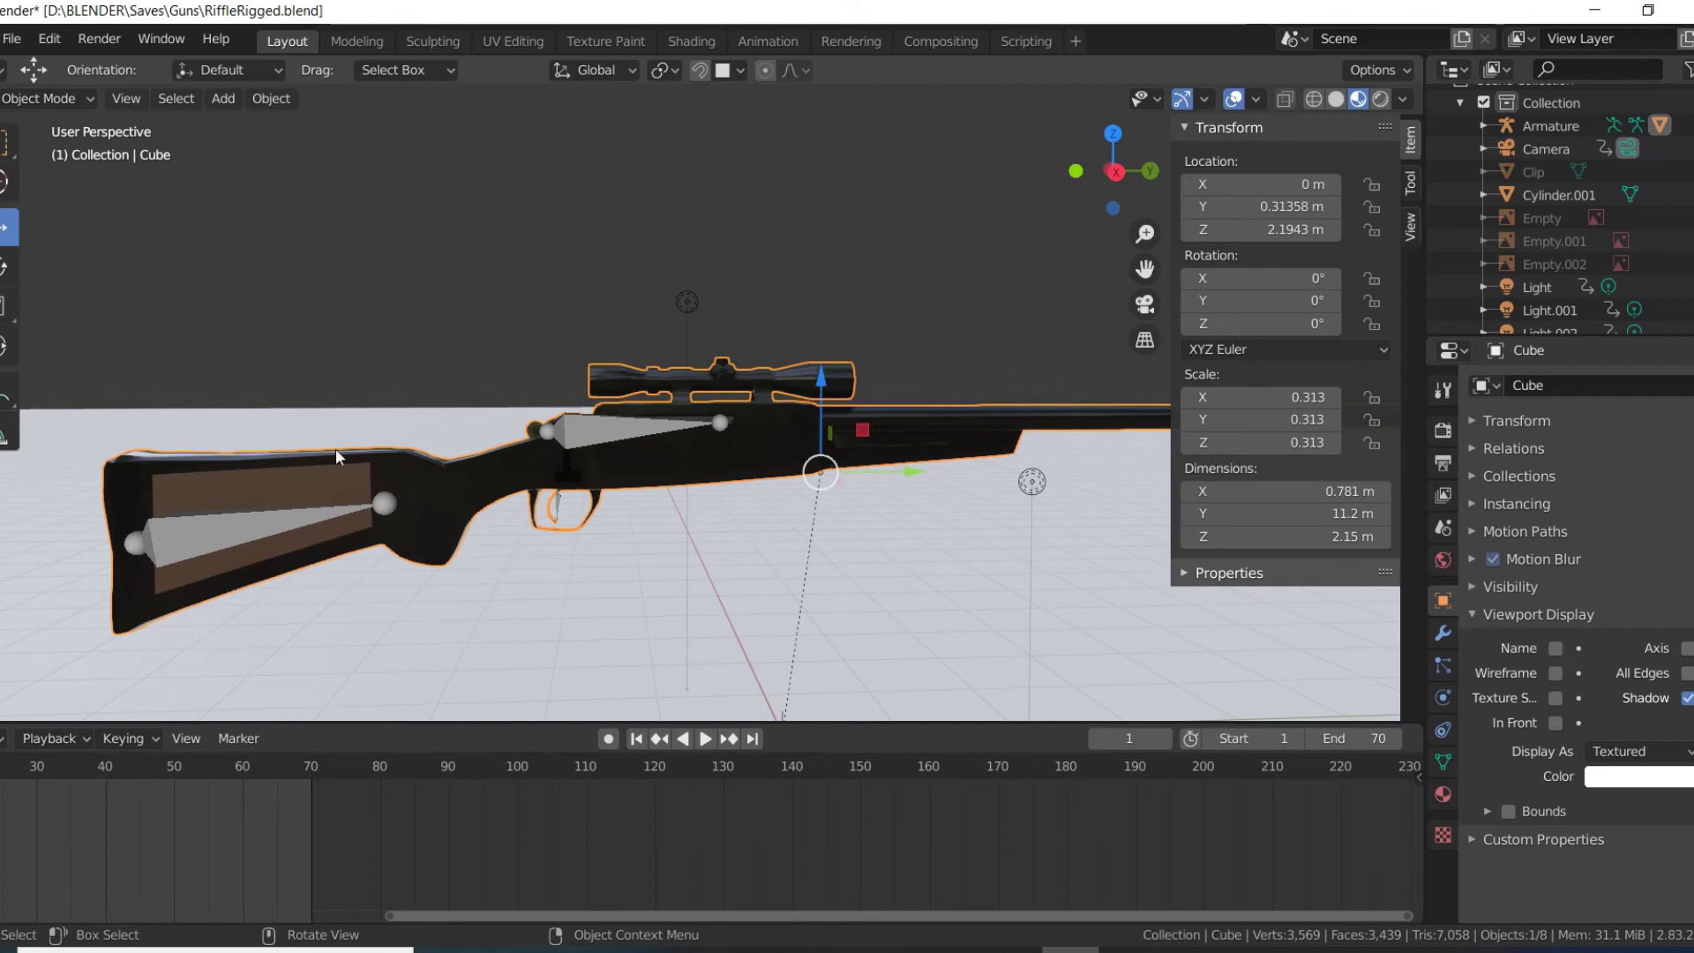
pyautogui.keyDown('shift'); pyautogui.click(277, 522); pyautogui.keyUp('shift')
pyautogui.click(71, 92)
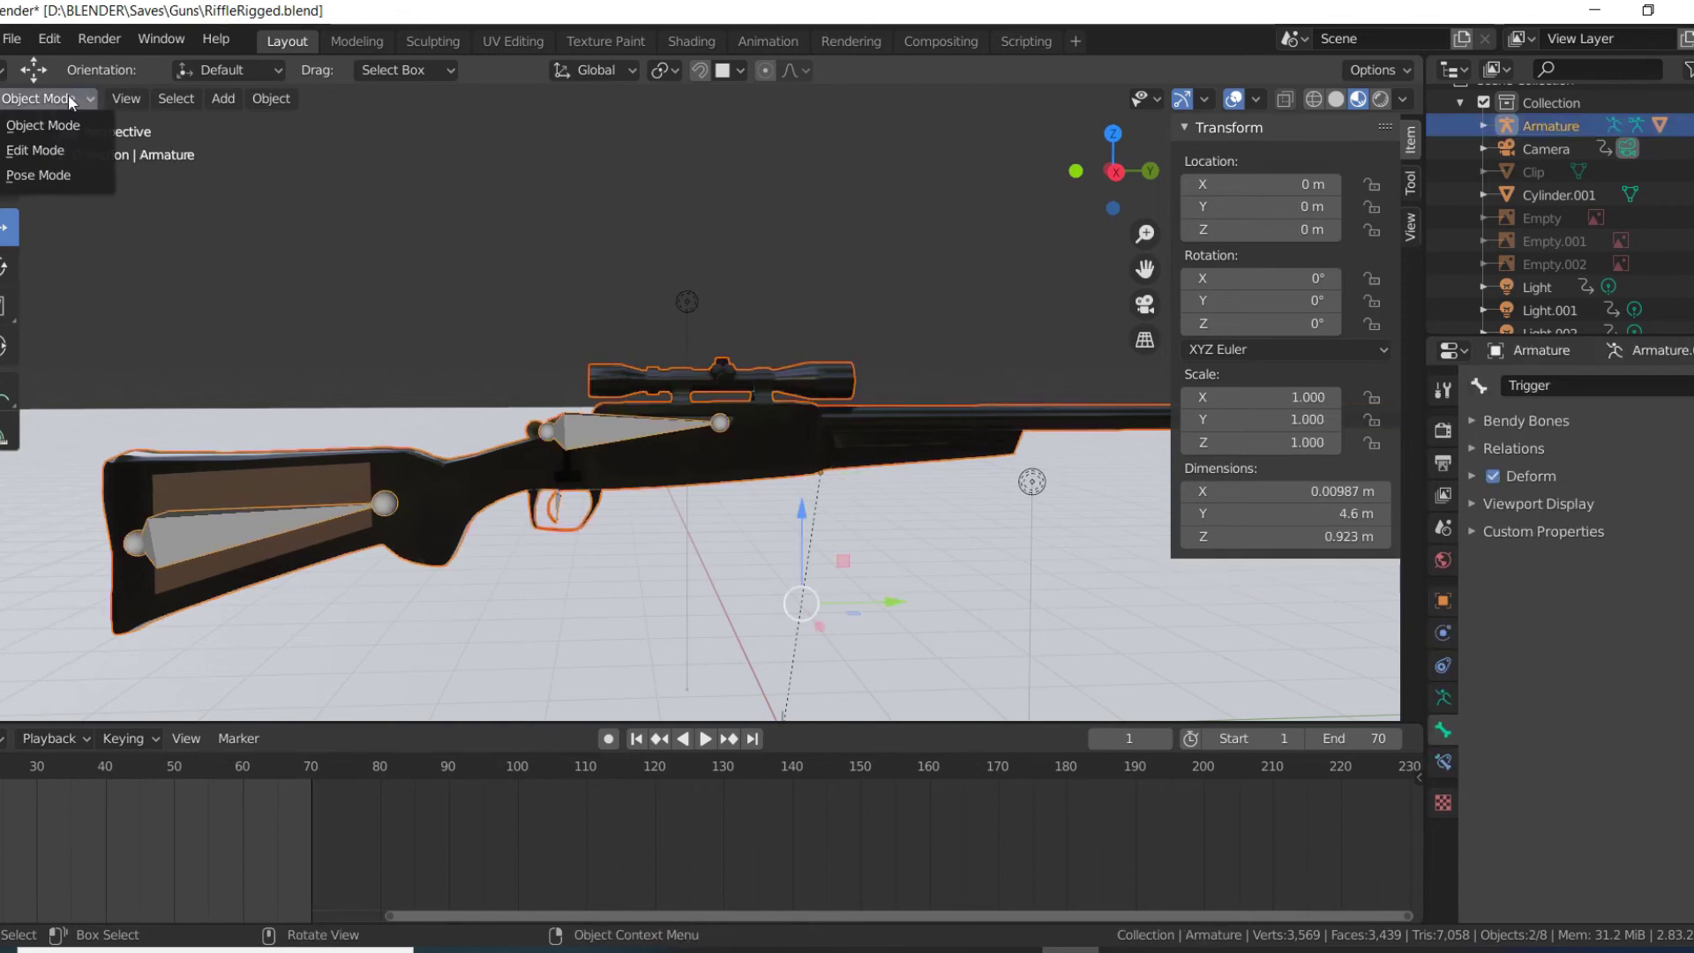
pyautogui.click(24, 180)
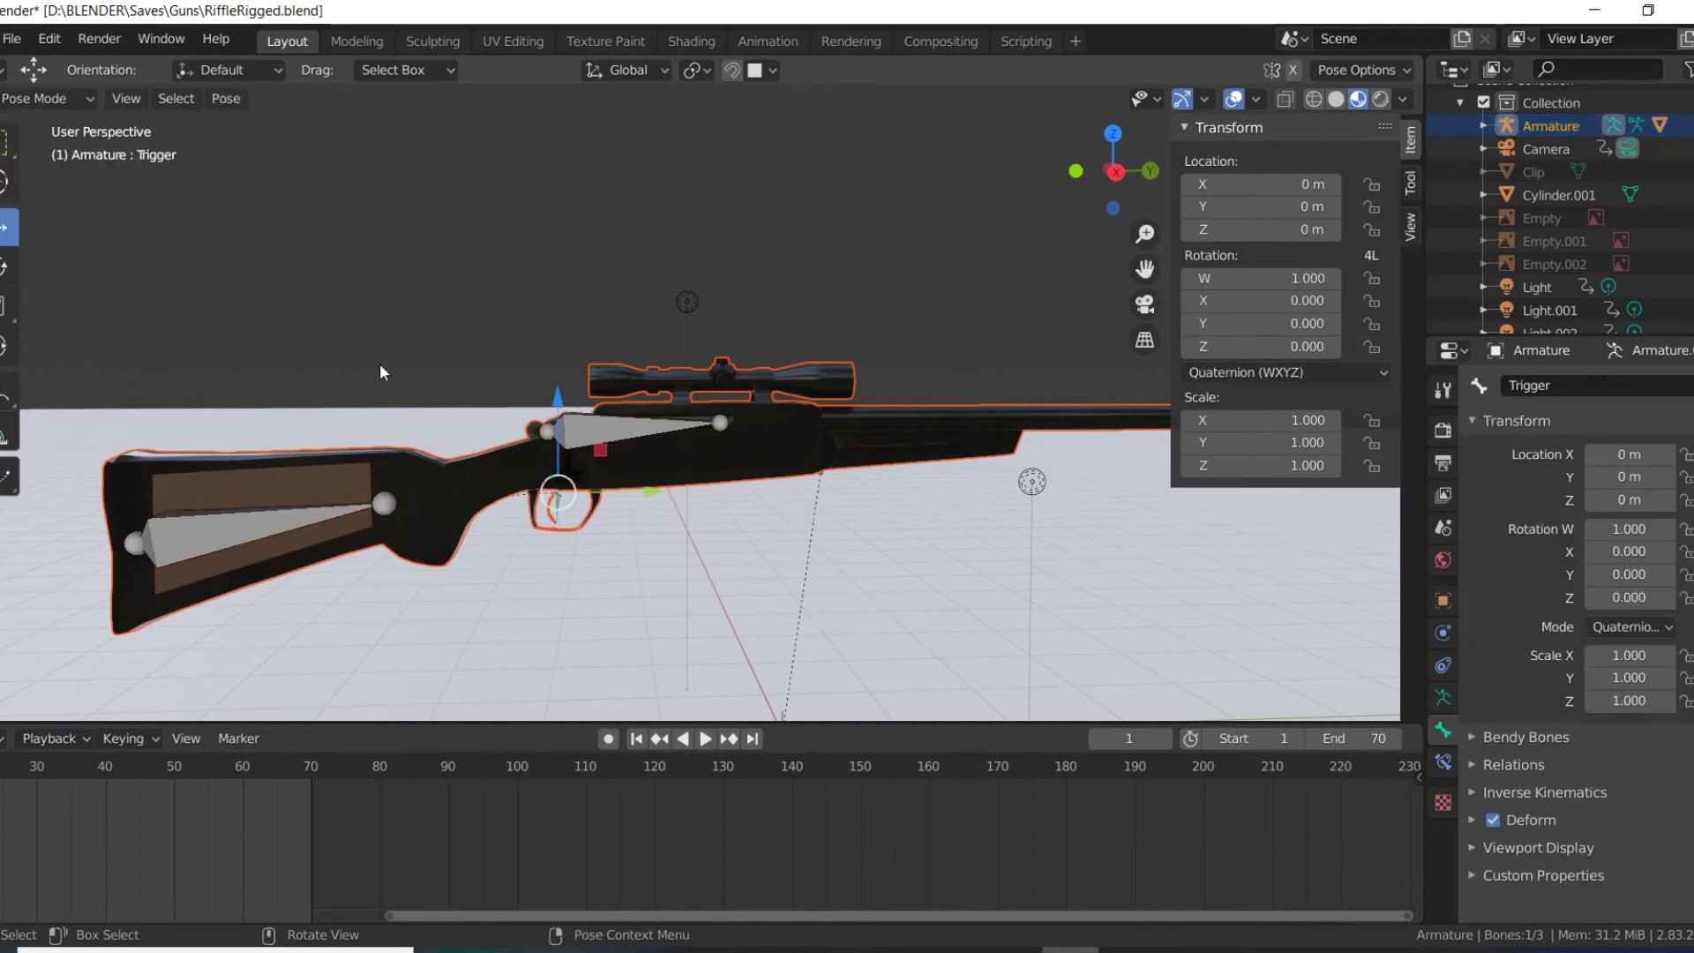
# - Slide the Handle bone back along the rifle, then reset it to rest with Alt+G
pyautogui.click(618, 428)
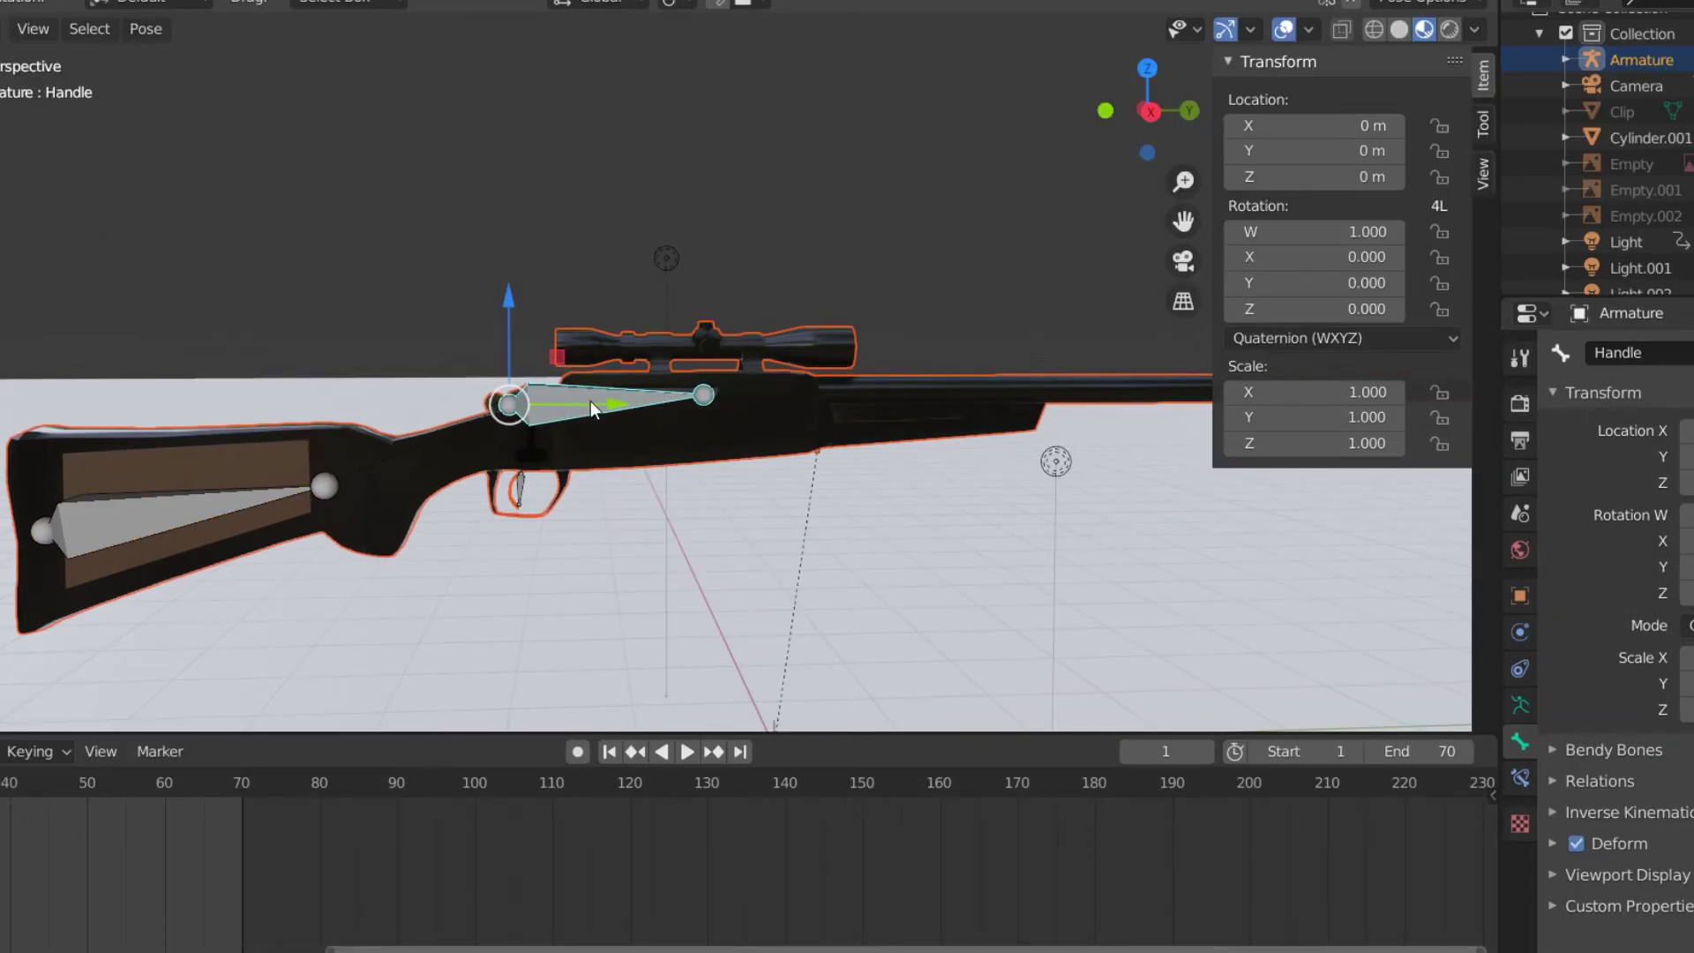
pyautogui.moveTo(609, 400); pyautogui.dragTo(480, 390)
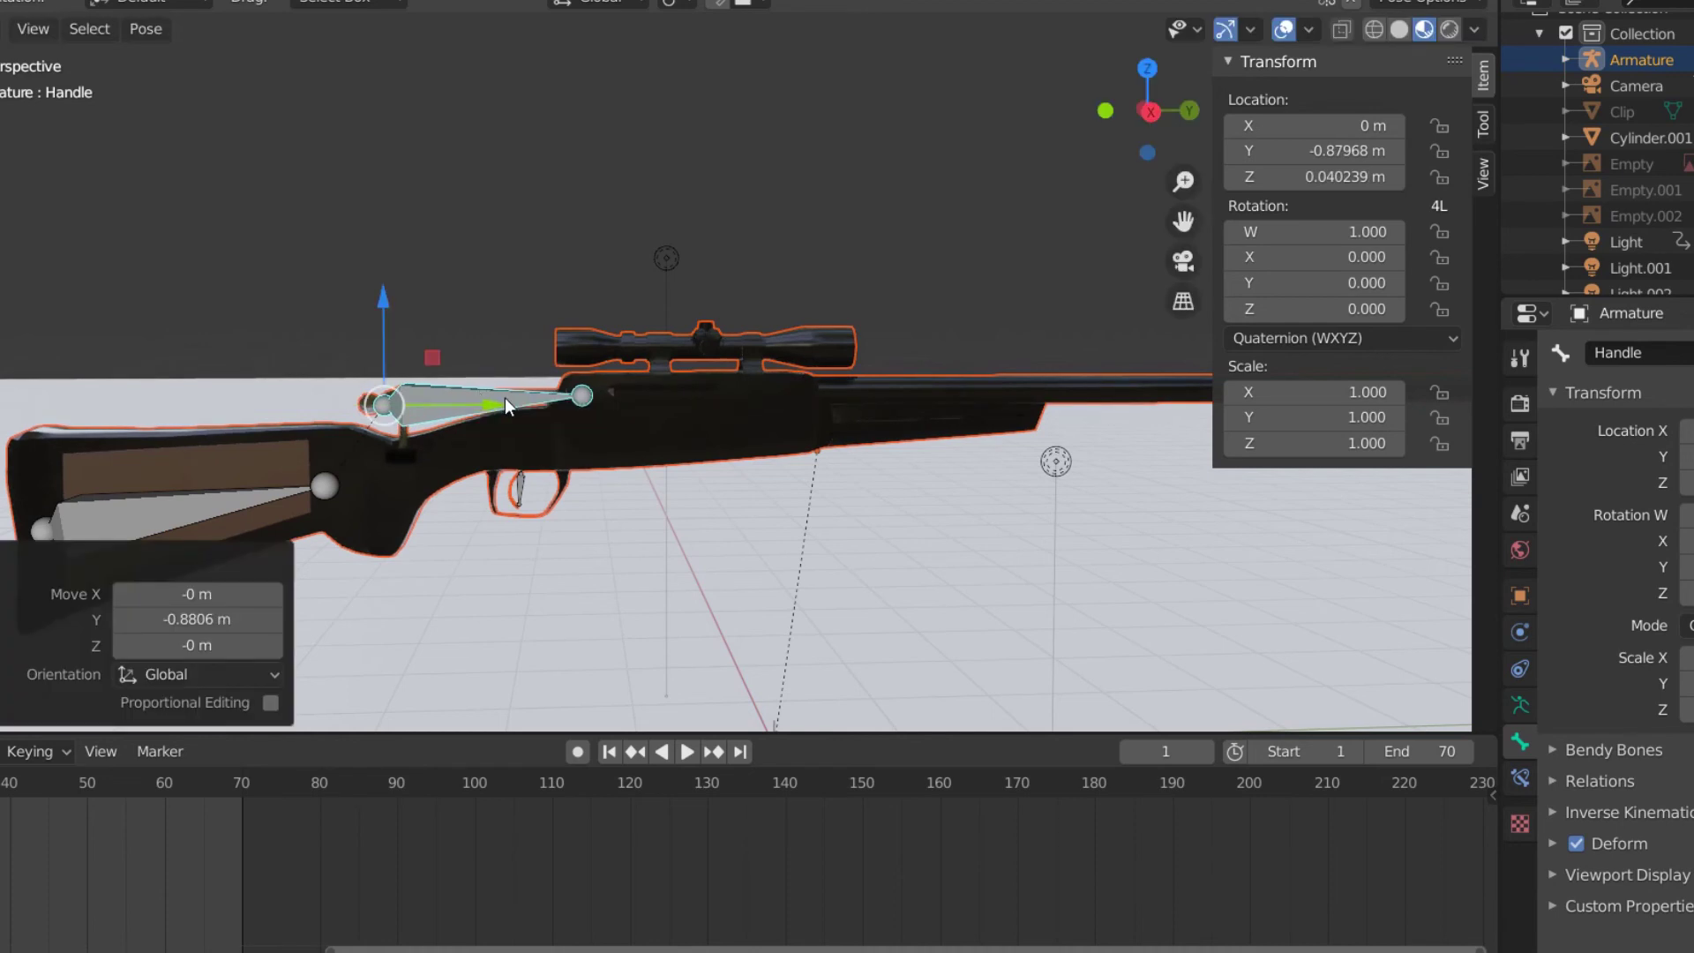
pyautogui.hotkey('alt', 'g')
# - Move and tilt the Trigger bone, then clear its rotation and location back to rest
pyautogui.click(521, 493)
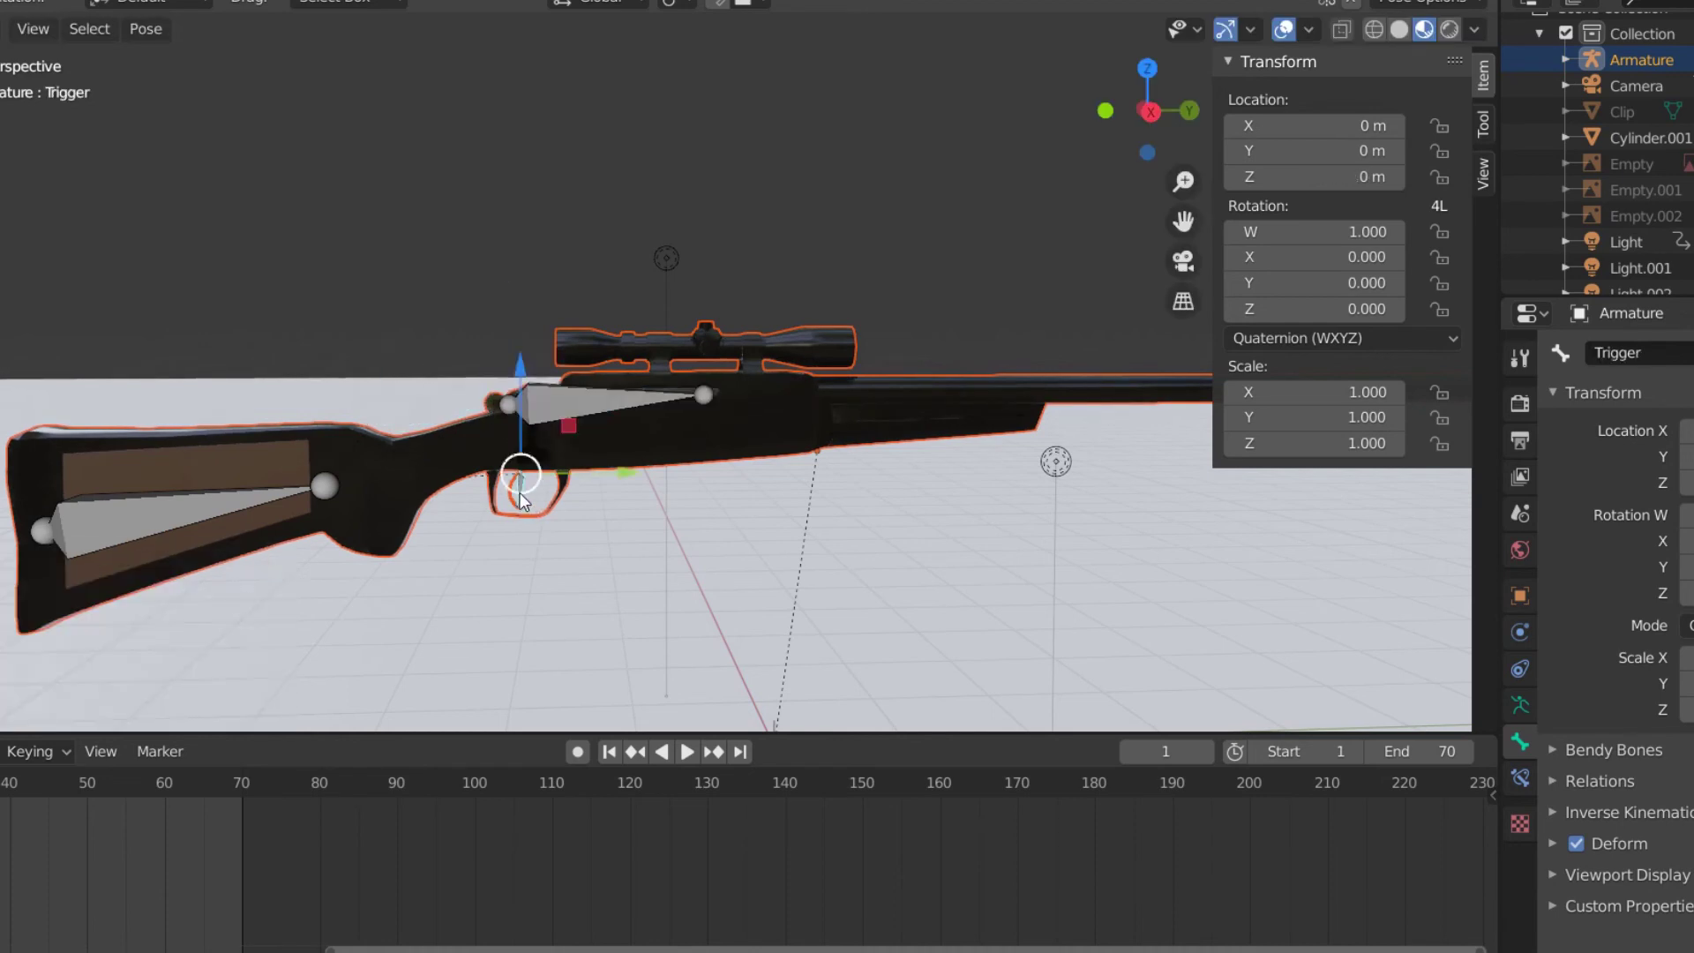
pyautogui.moveTo(616, 466); pyautogui.dragTo(602, 468)
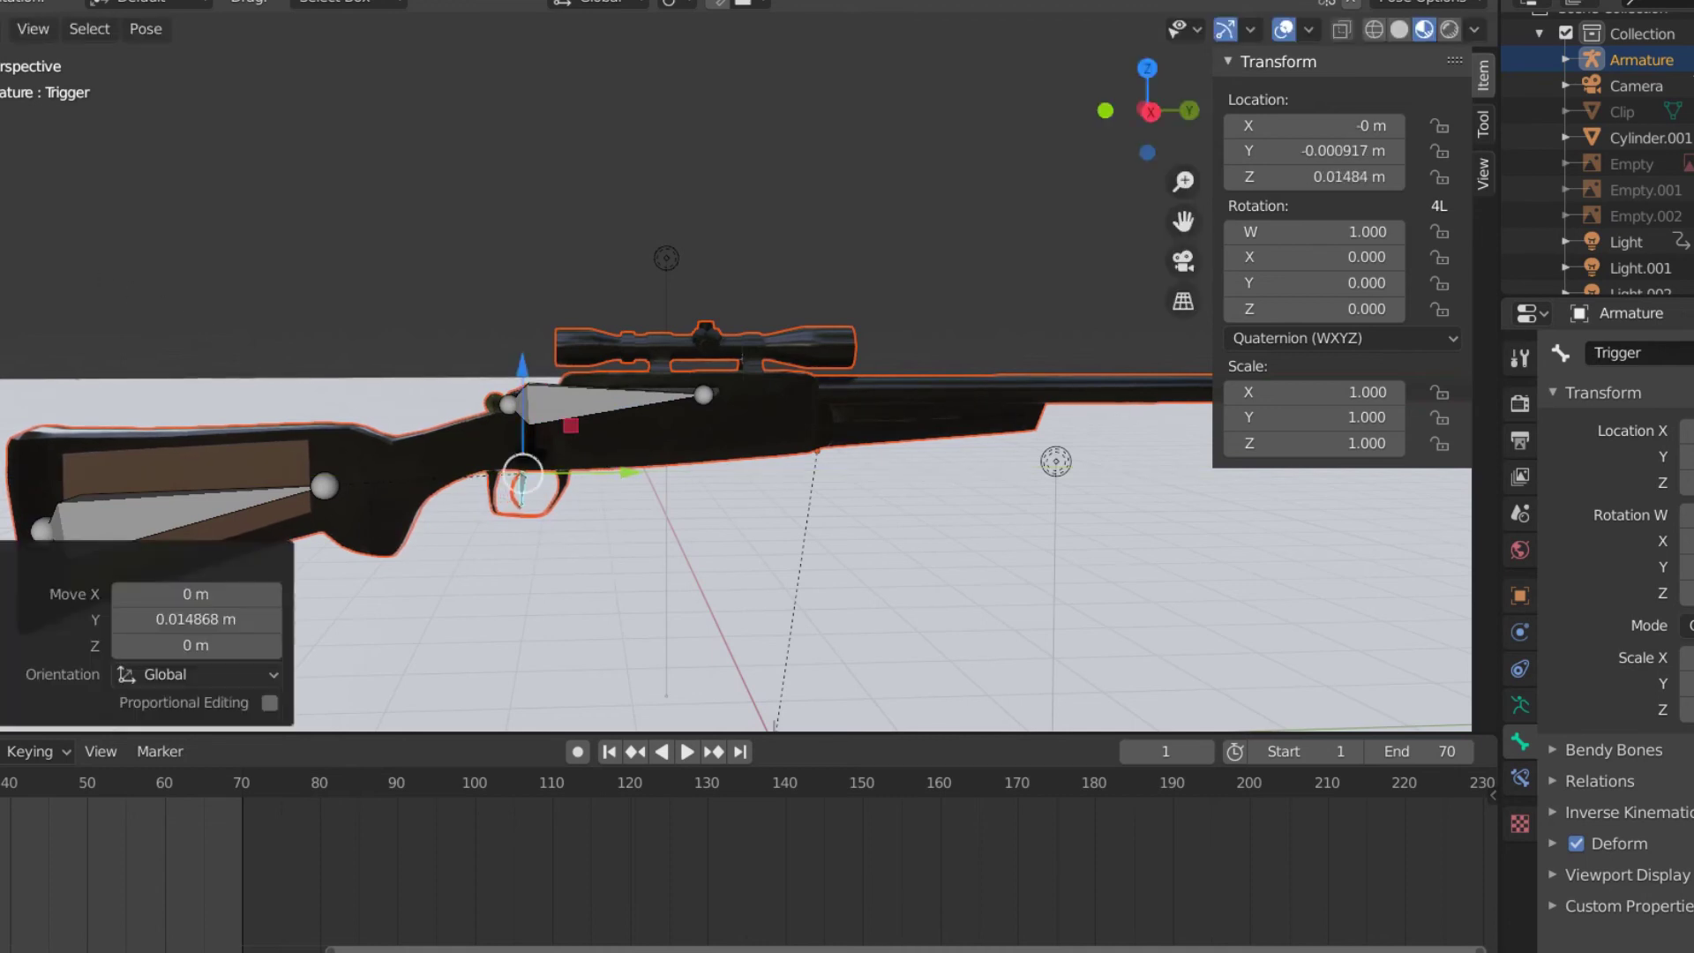
pyautogui.hotkey('shift', 'space')
pyautogui.press('r')
pyautogui.moveTo(484, 392); pyautogui.dragTo(479, 384)
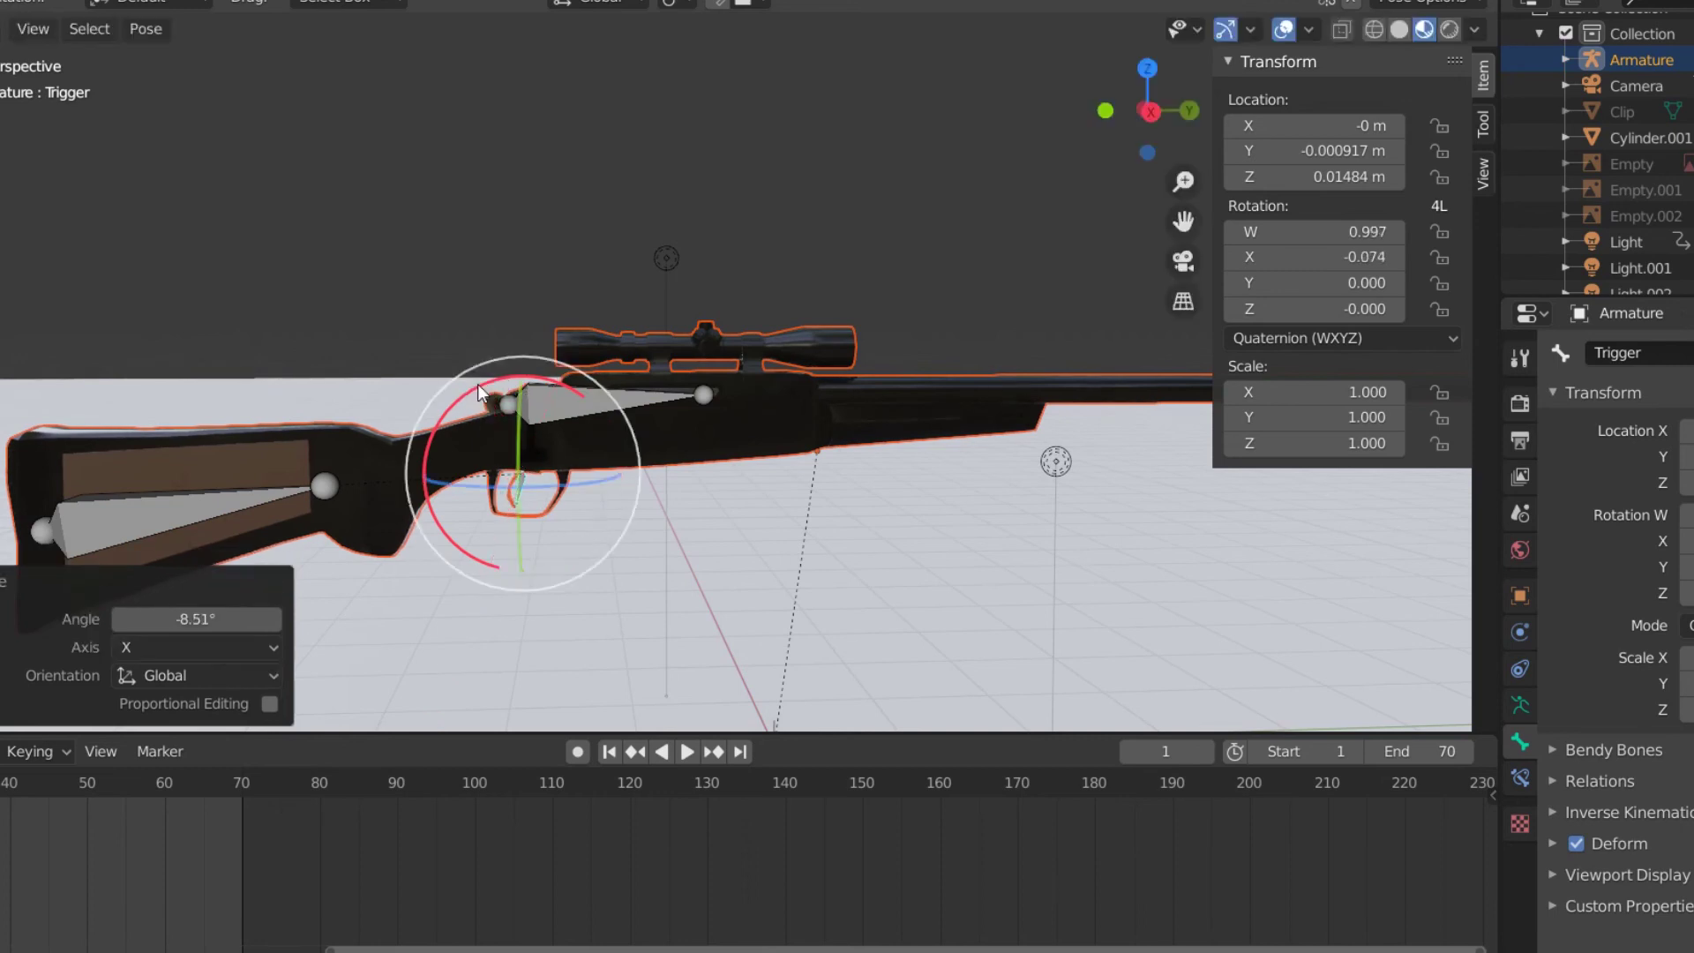
pyautogui.hotkey('alt', 'r')
pyautogui.hotkey('alt', 'g')
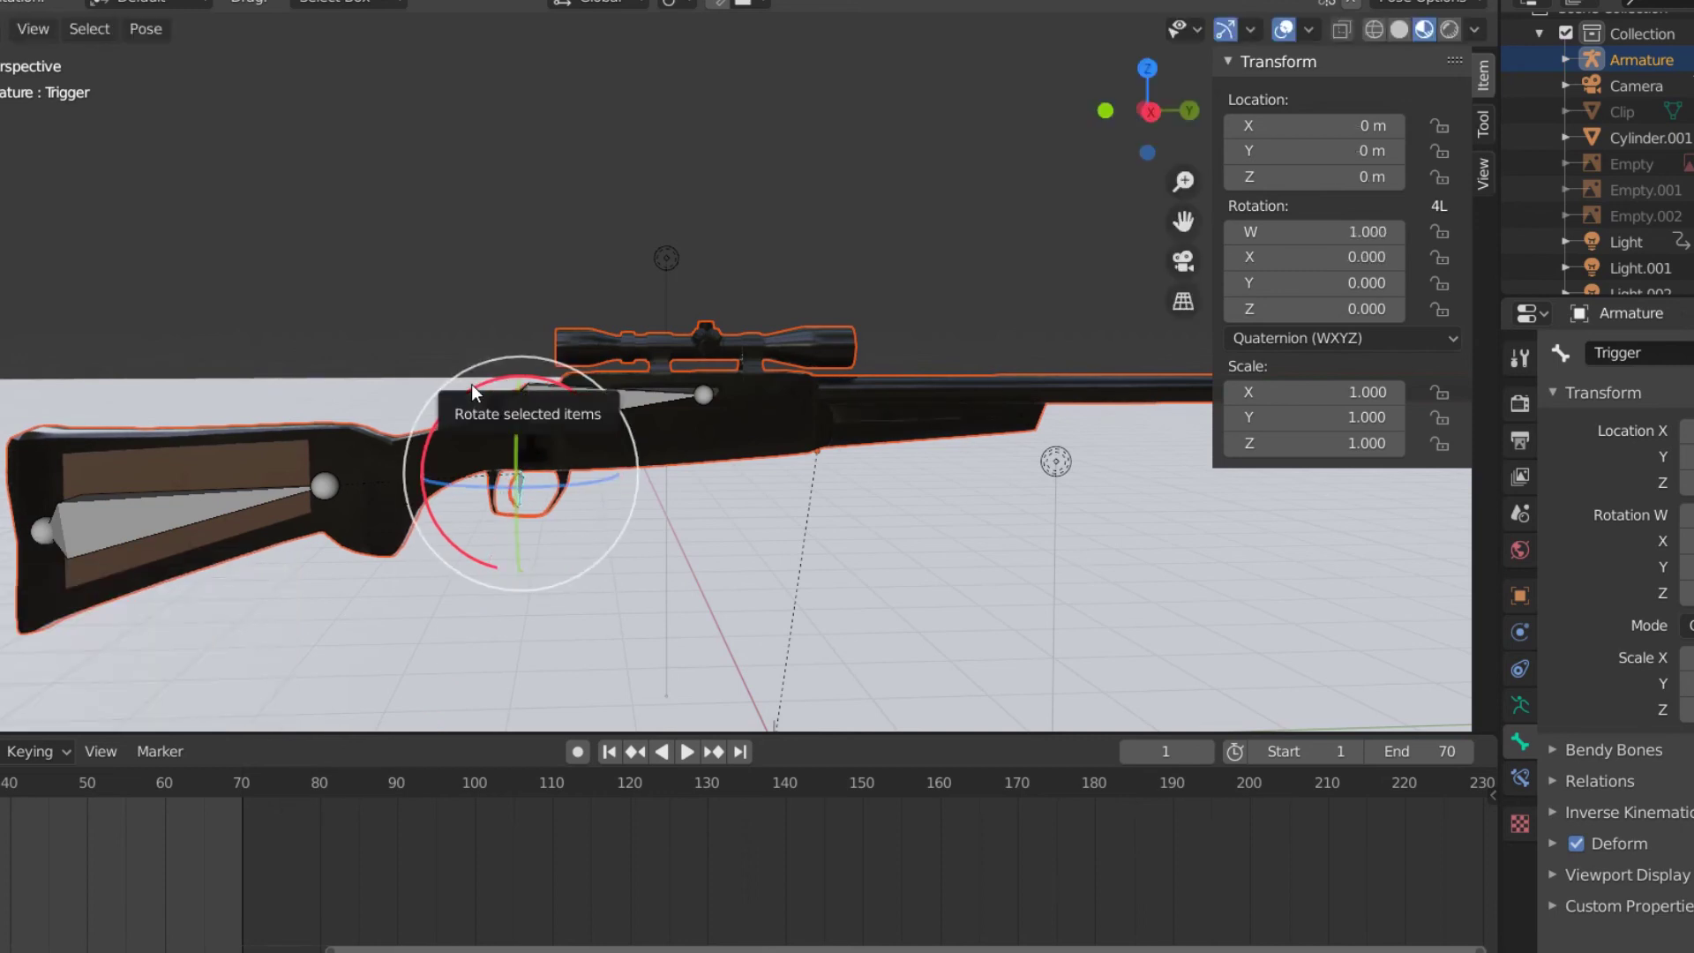
pyautogui.click(471, 384)
# - Raise the Base bone along Z twice, resetting its location to rest after each lift
pyautogui.click(318, 330)
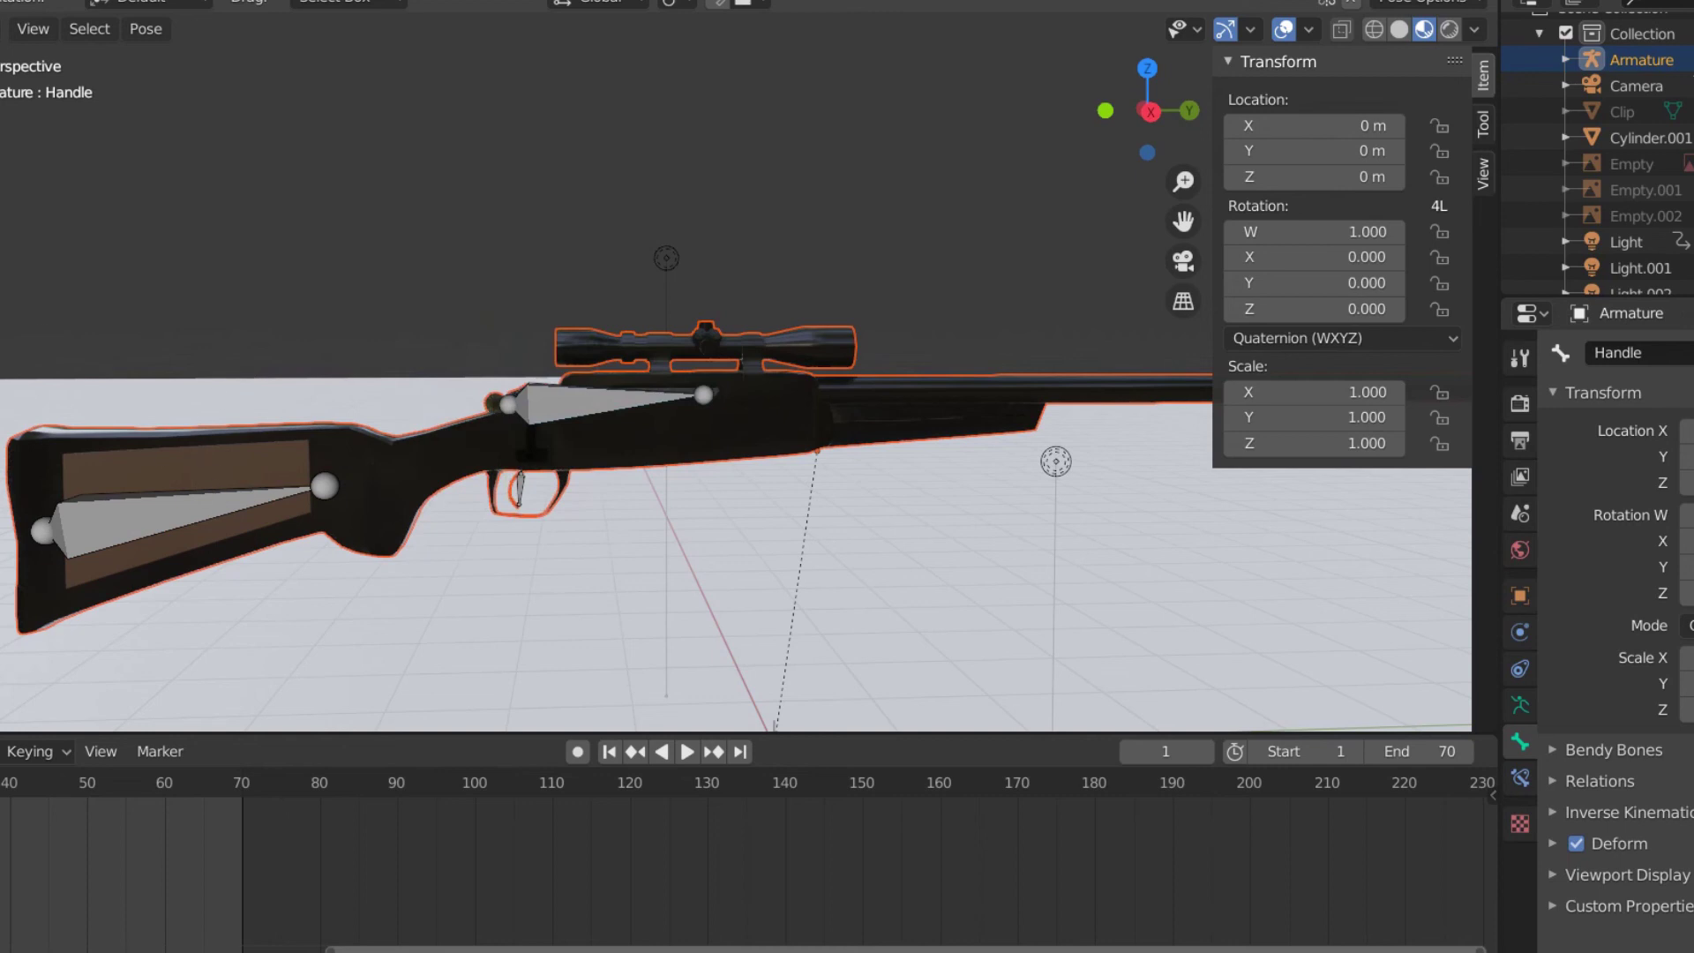
pyautogui.click(153, 505)
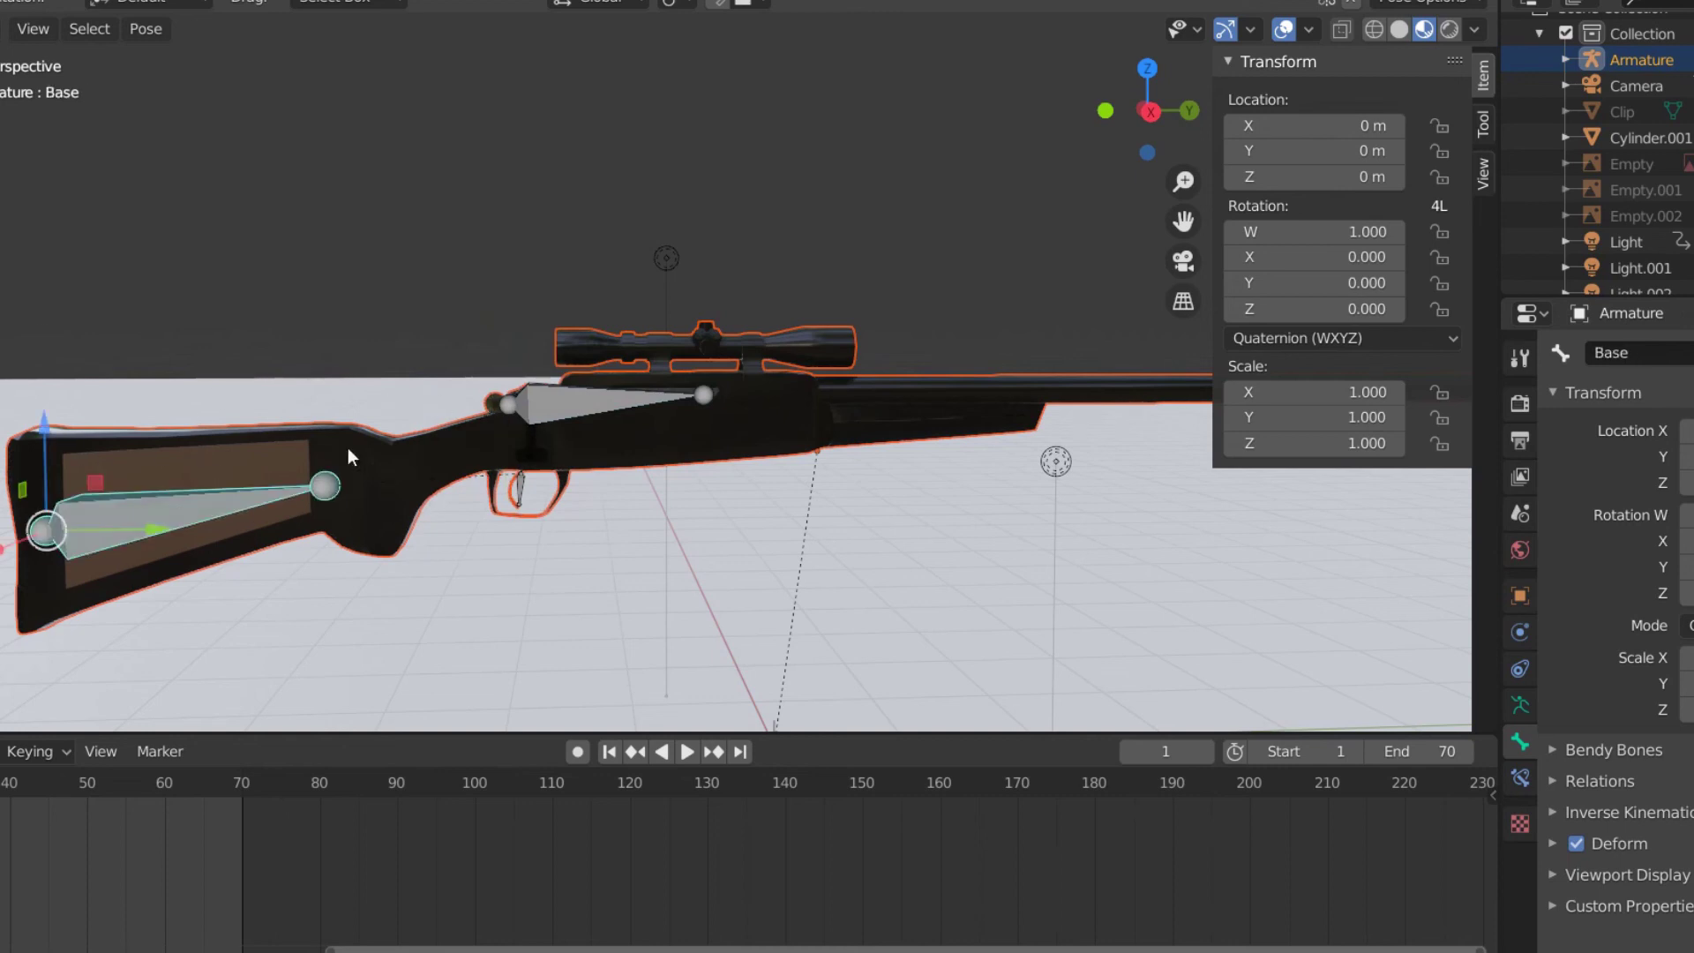
pyautogui.press('g')
pyautogui.press('z')
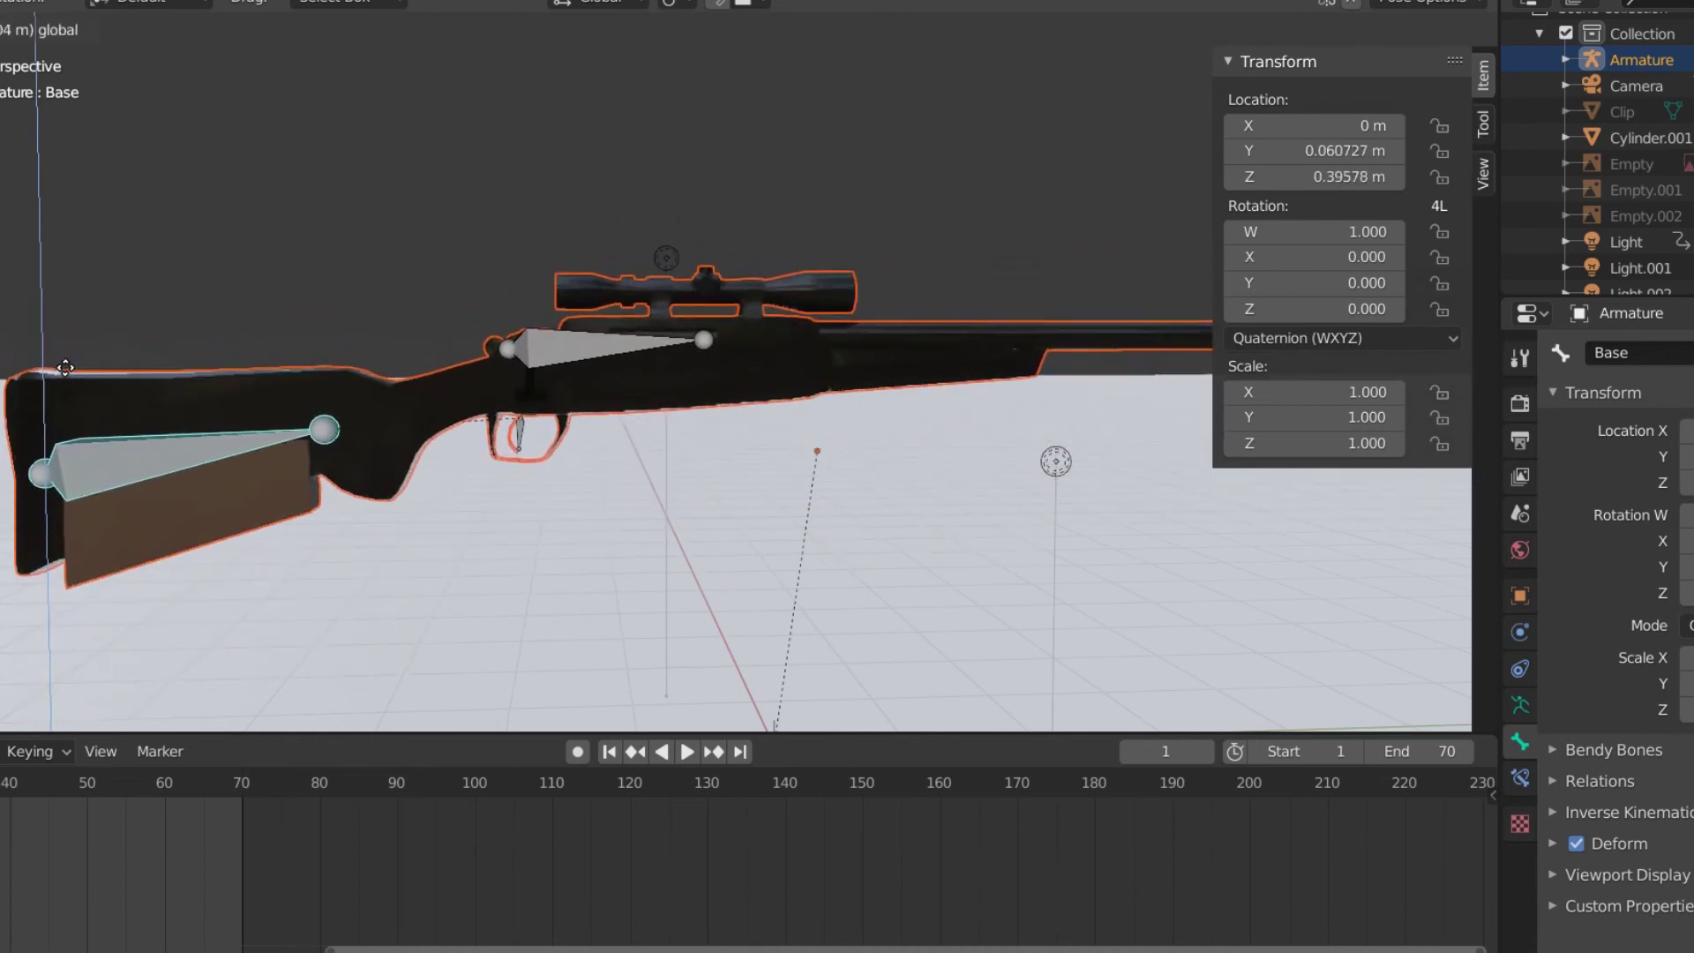
pyautogui.click(71, 383)
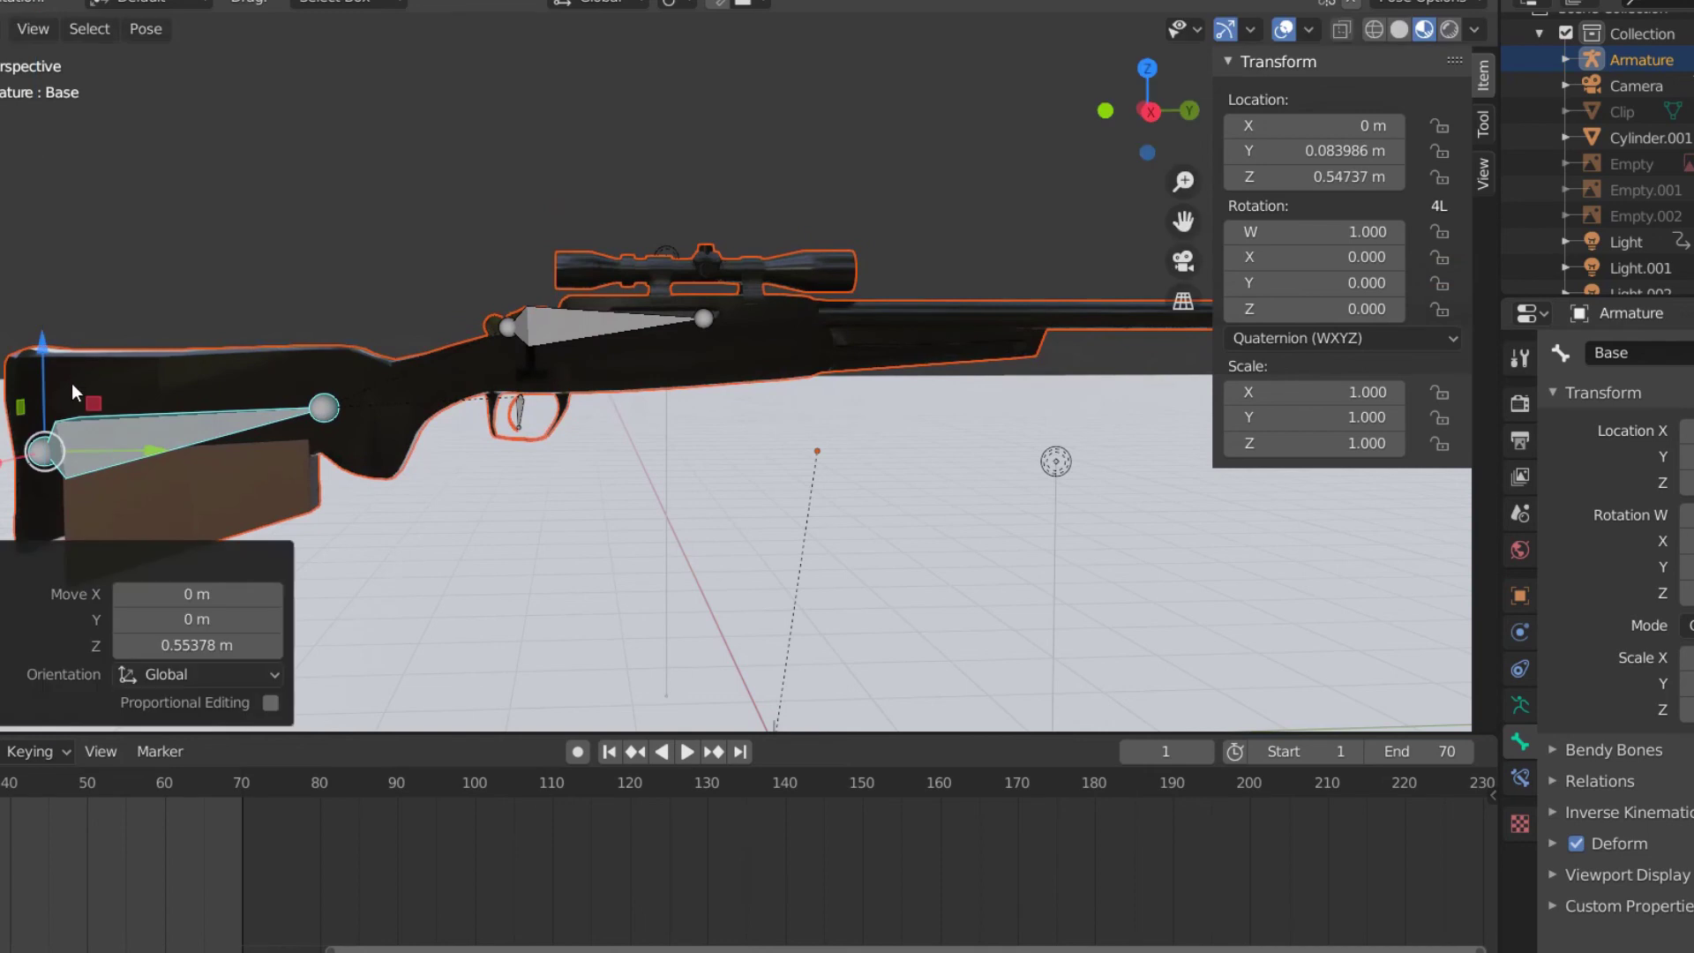
pyautogui.hotkey('alt', 'g')
pyautogui.press('g')
pyautogui.press('z')
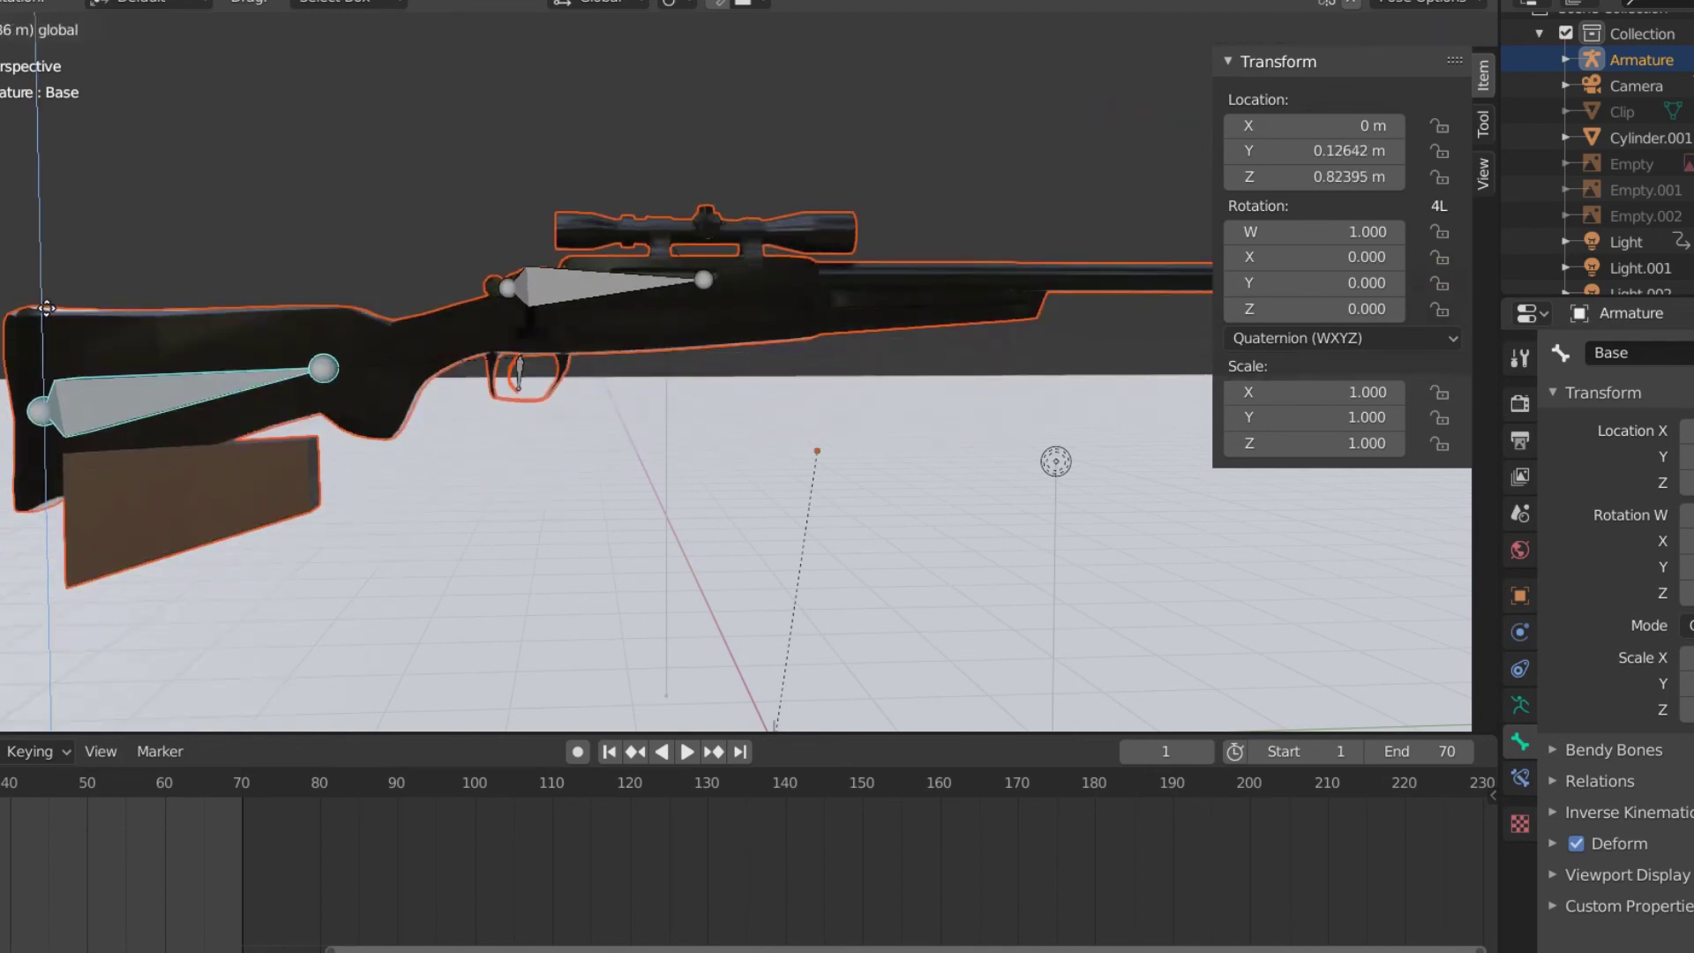
pyautogui.click(46, 317)
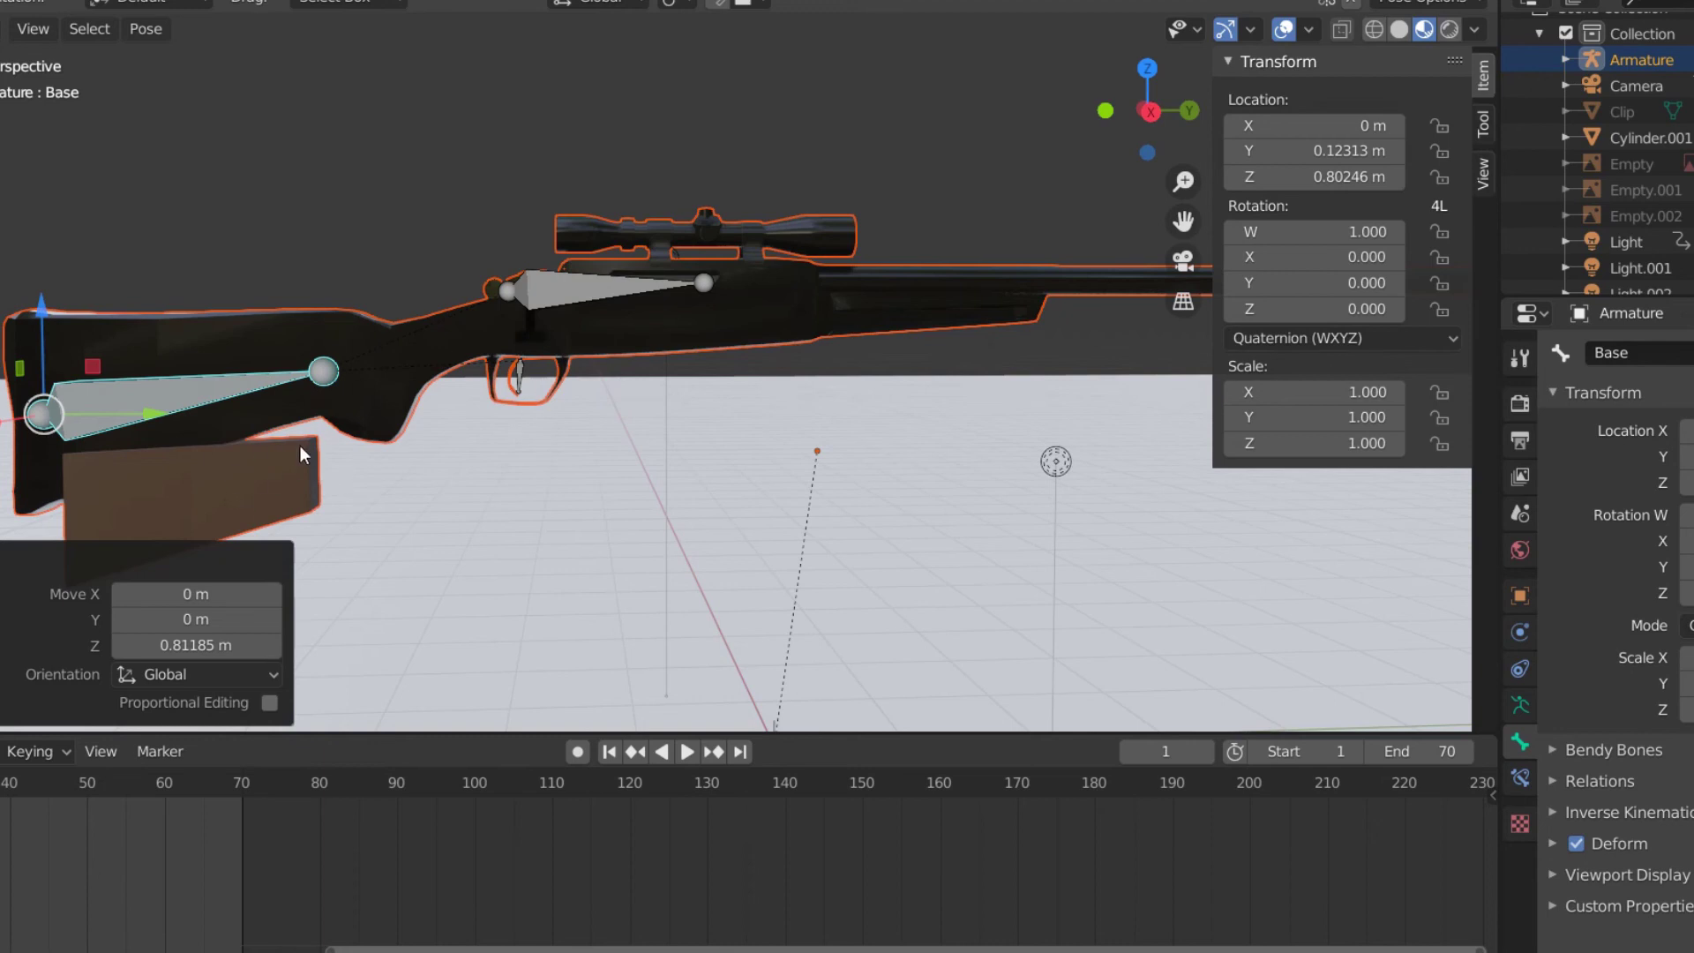
pyautogui.hotkey('alt', 'g')
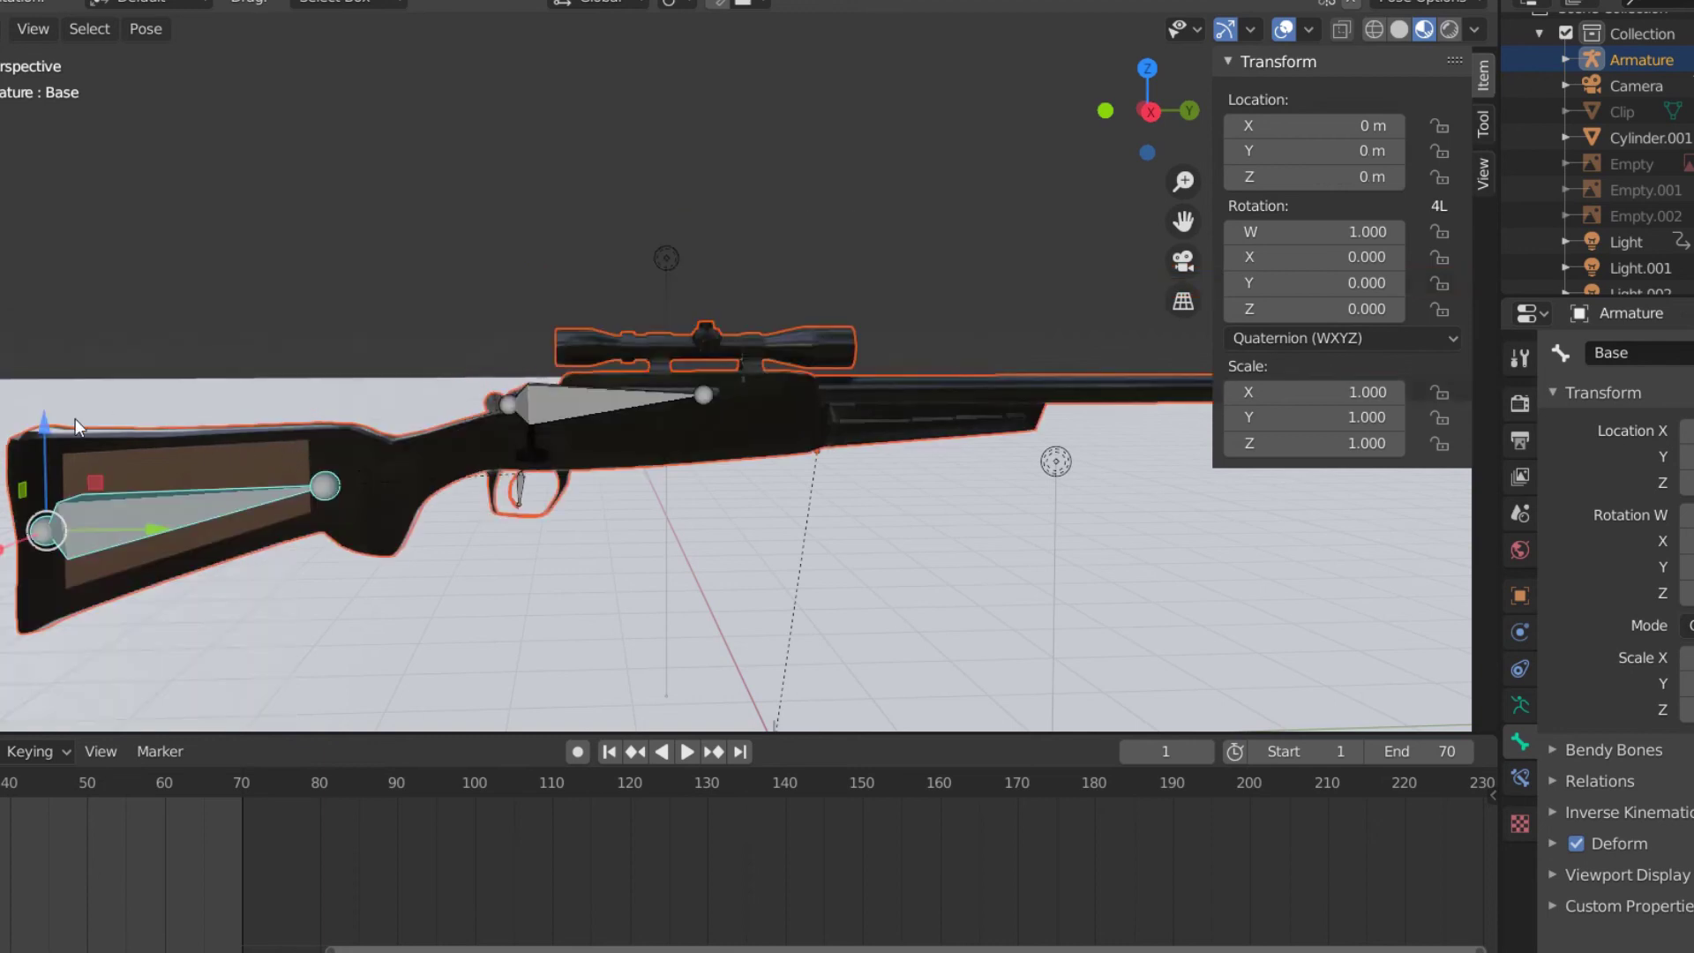
# - Lift the rifle once more on Z, clear the Base bone's location, and enter Edit Mode
pyautogui.press('g')
pyautogui.press('z')
pyautogui.click(64, 441)
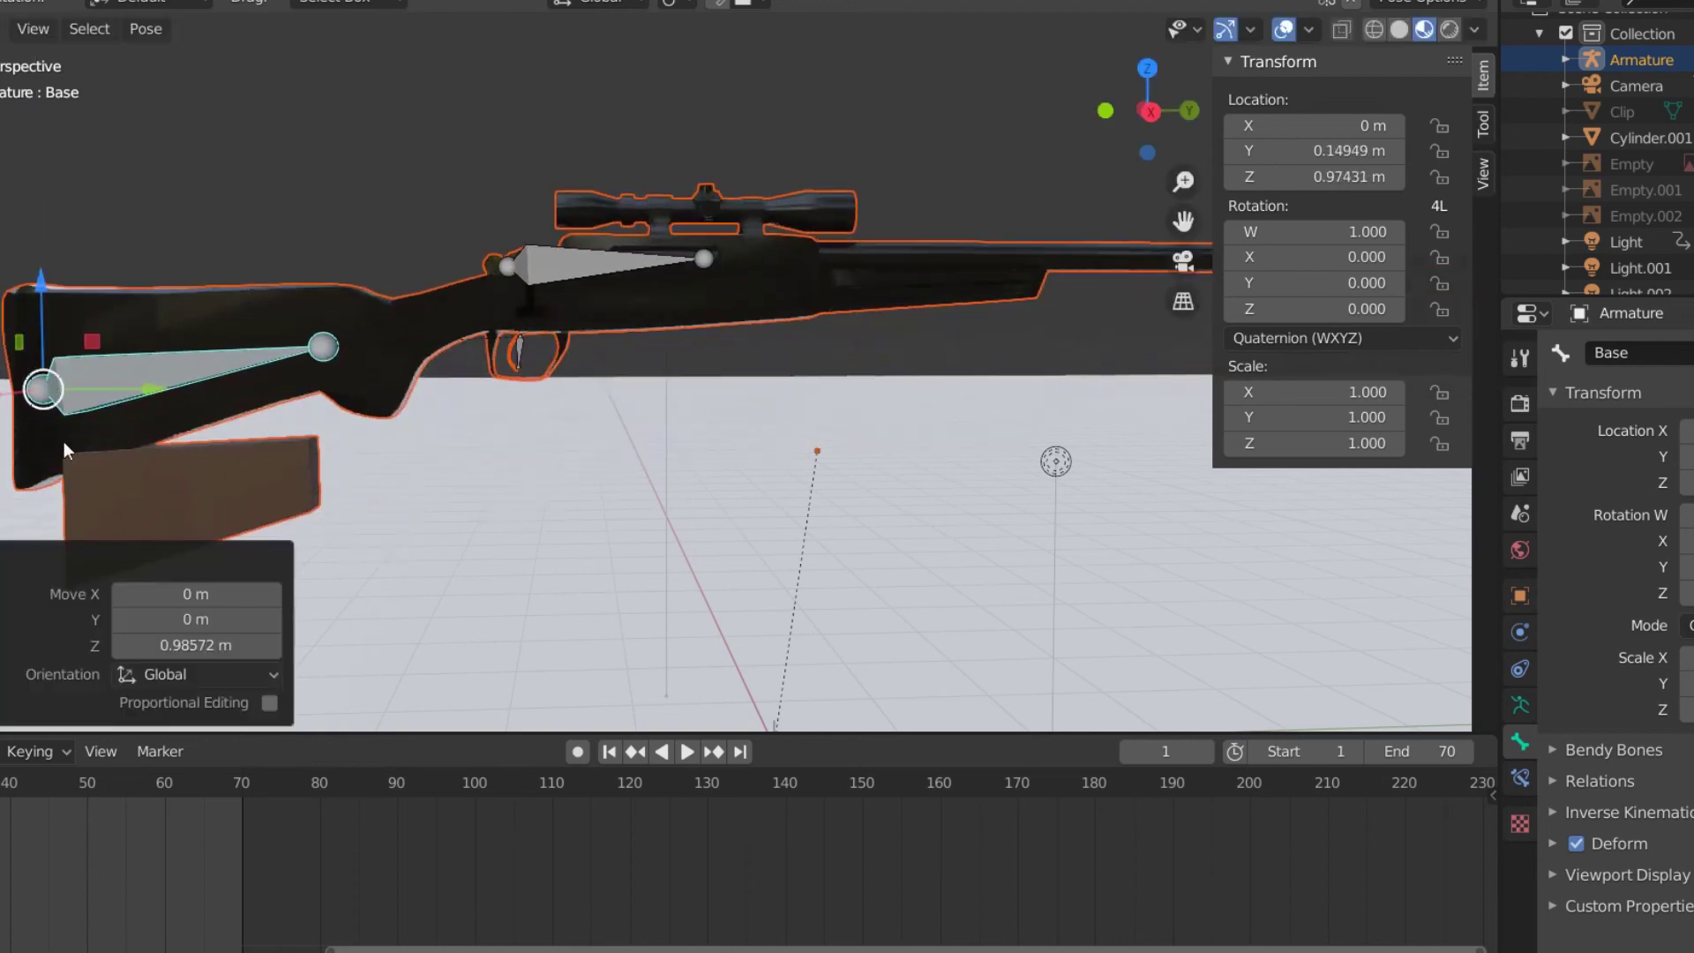
pyautogui.click(258, 485)
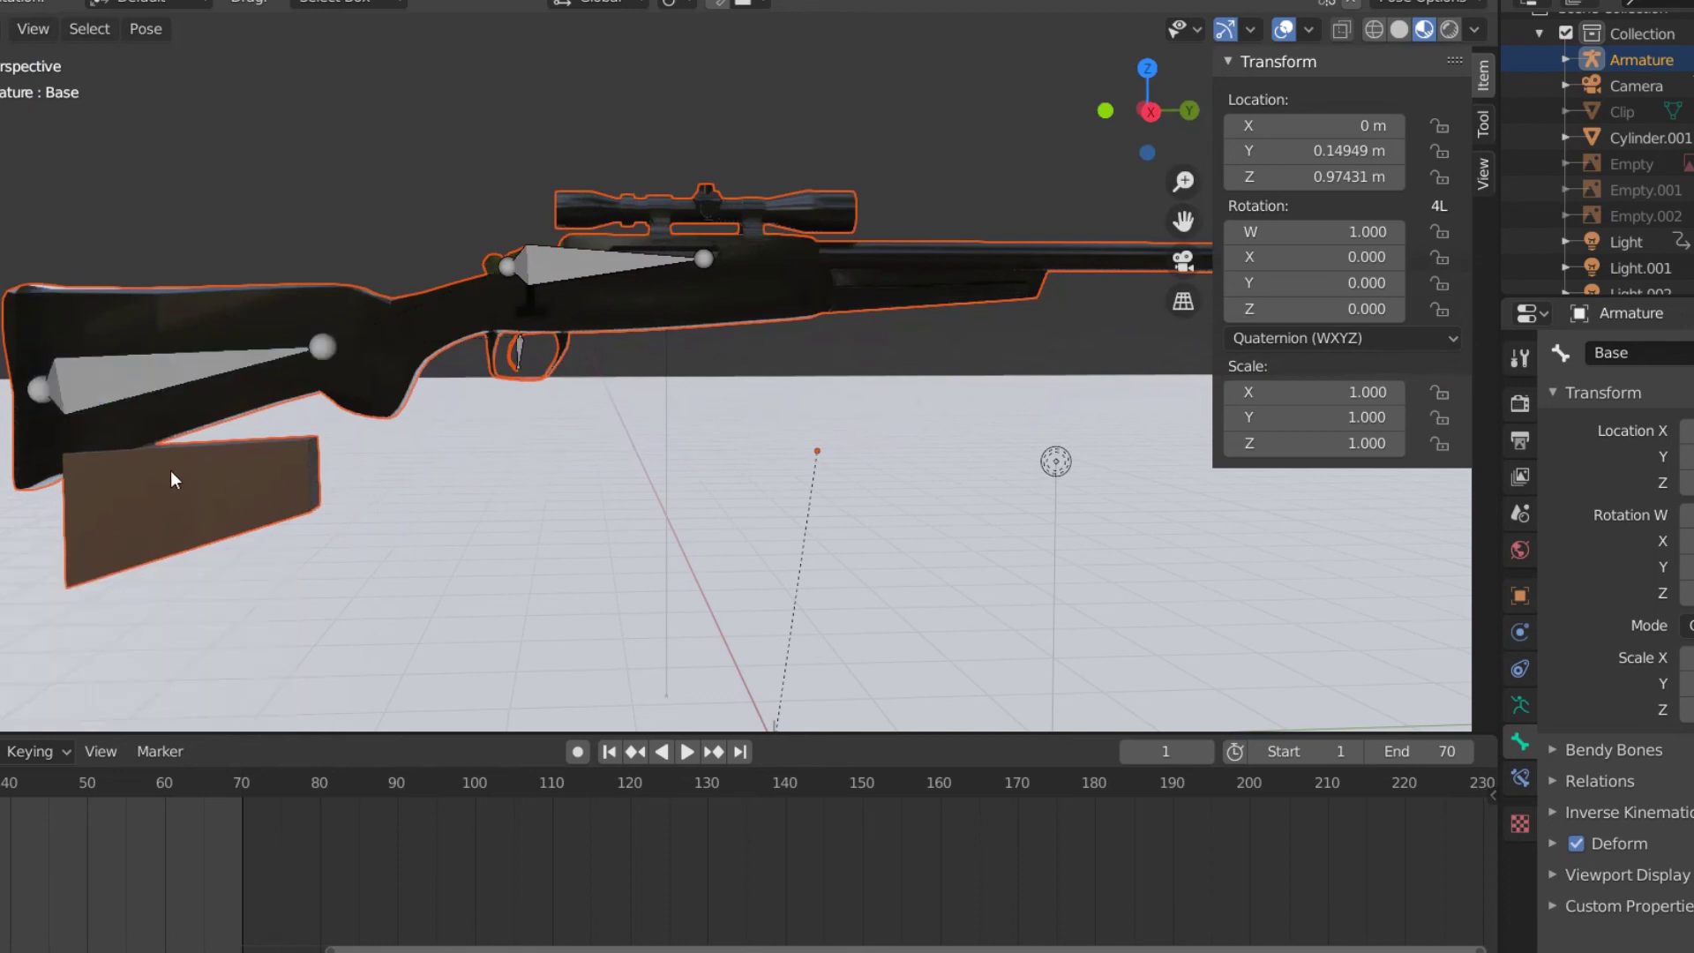
pyautogui.click(147, 427)
pyautogui.hotkey('alt', 'g')
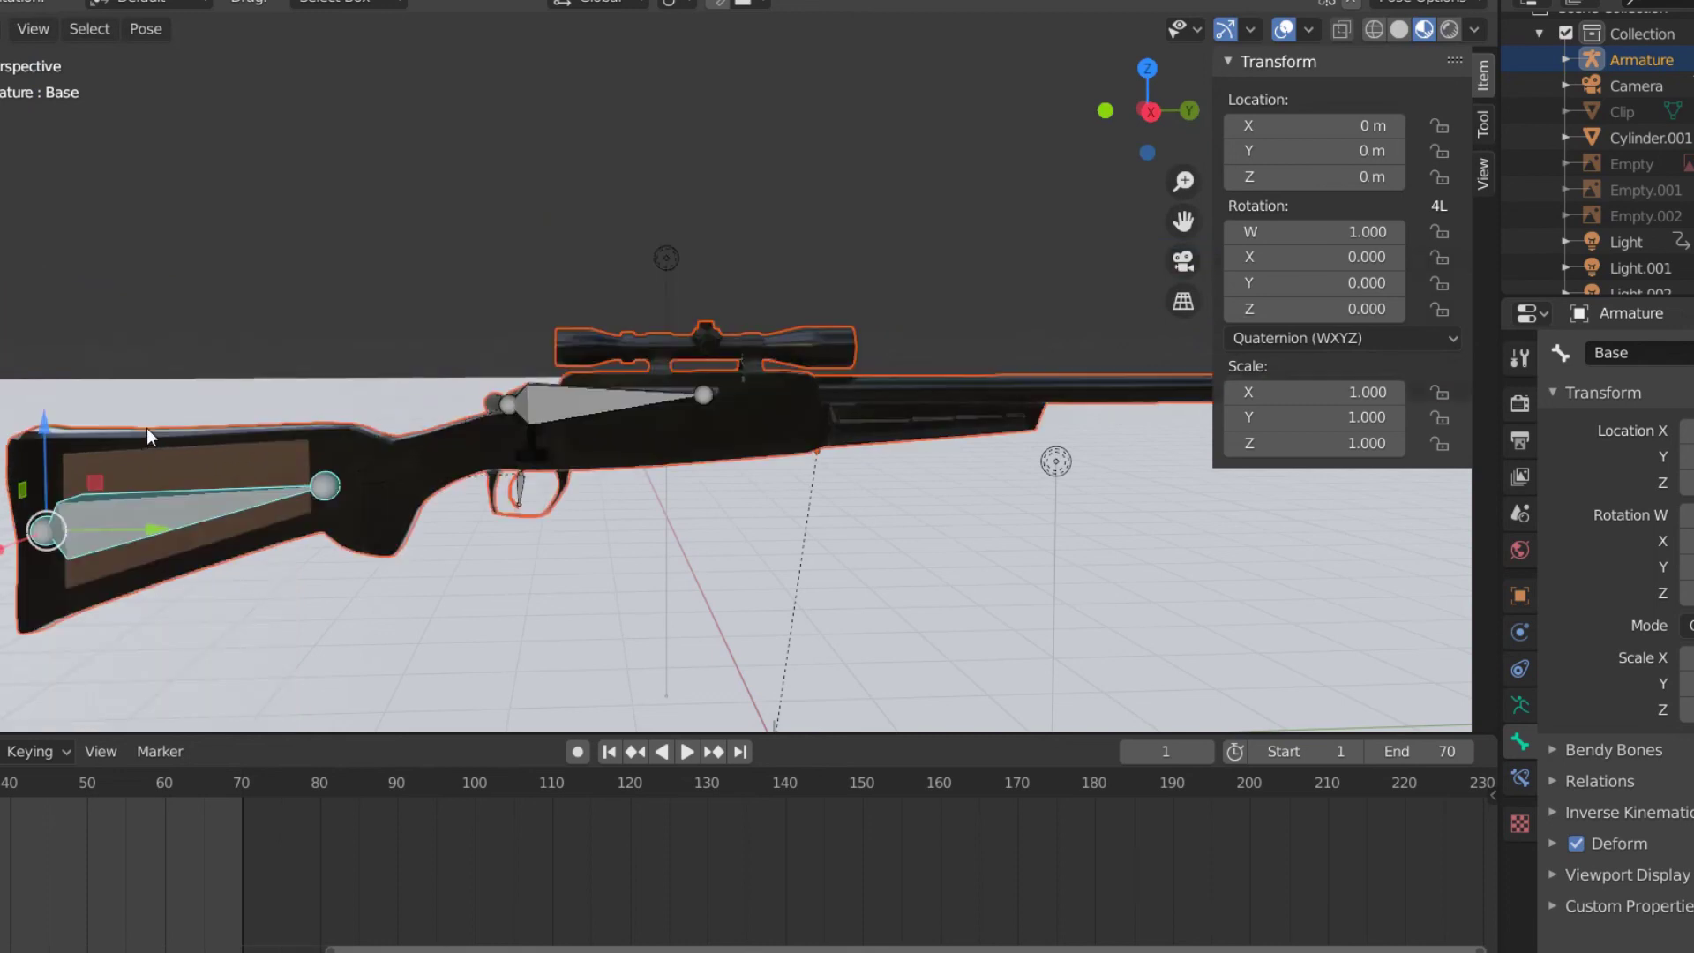
pyautogui.click(235, 449)
pyautogui.press('Tab')
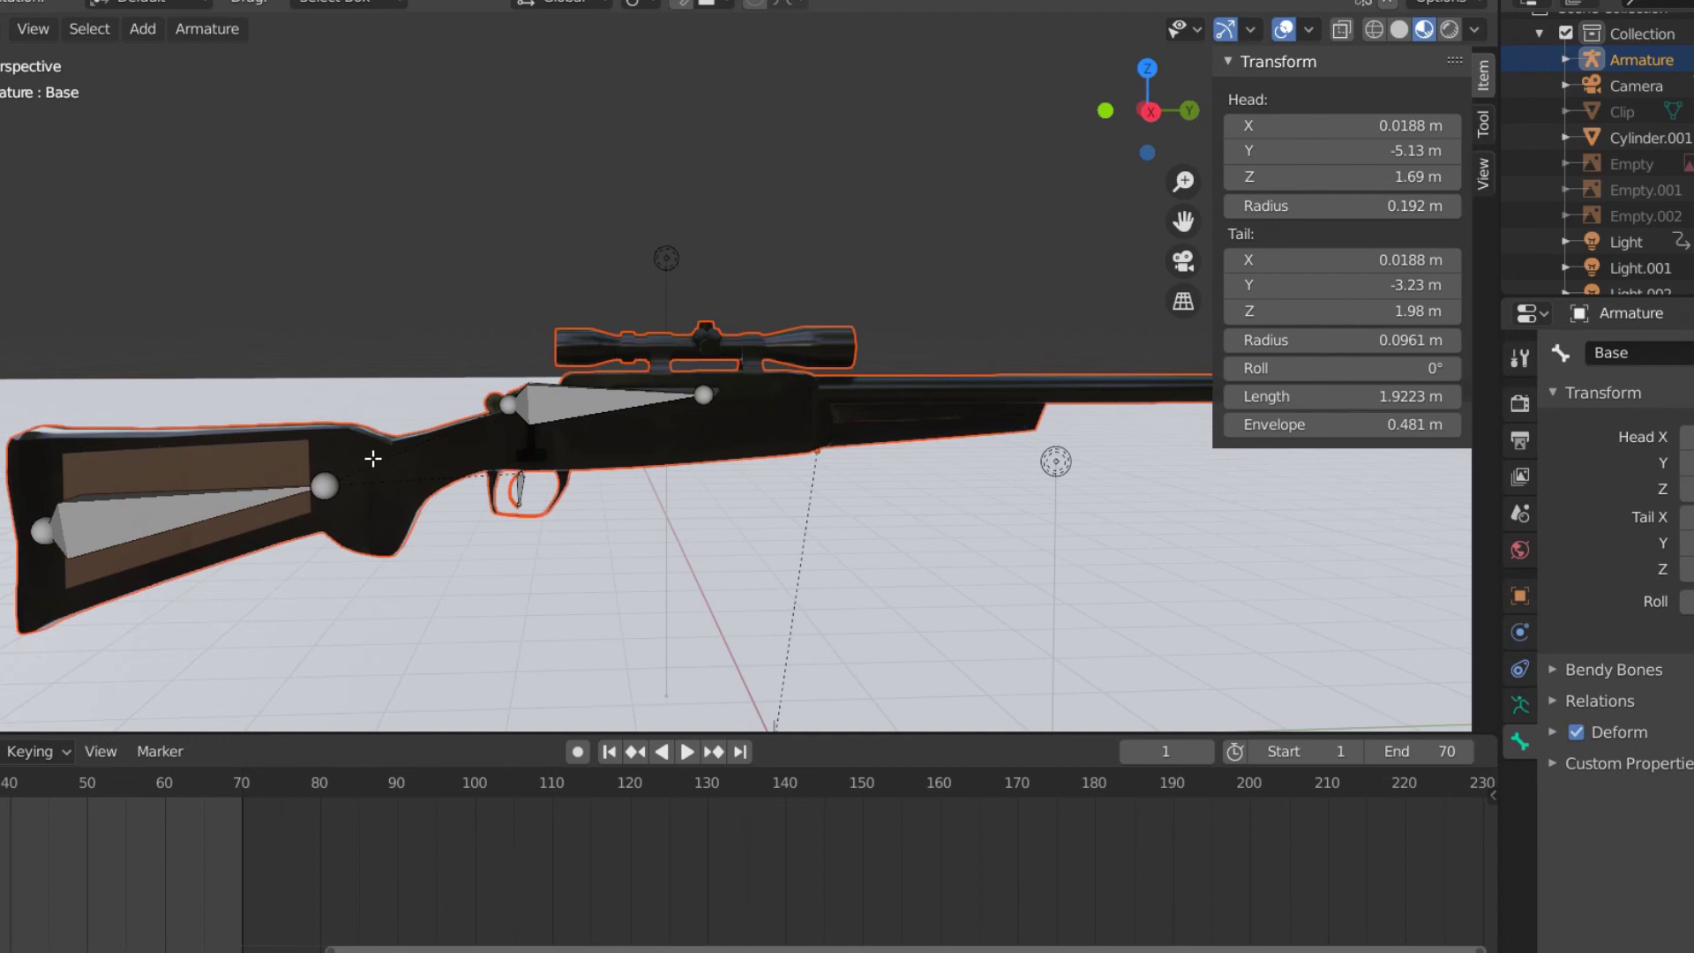
# - Leave armature edit mode and put the rifle mesh into Edit Mode
pyautogui.press('Tab')
pyautogui.click(347, 448)
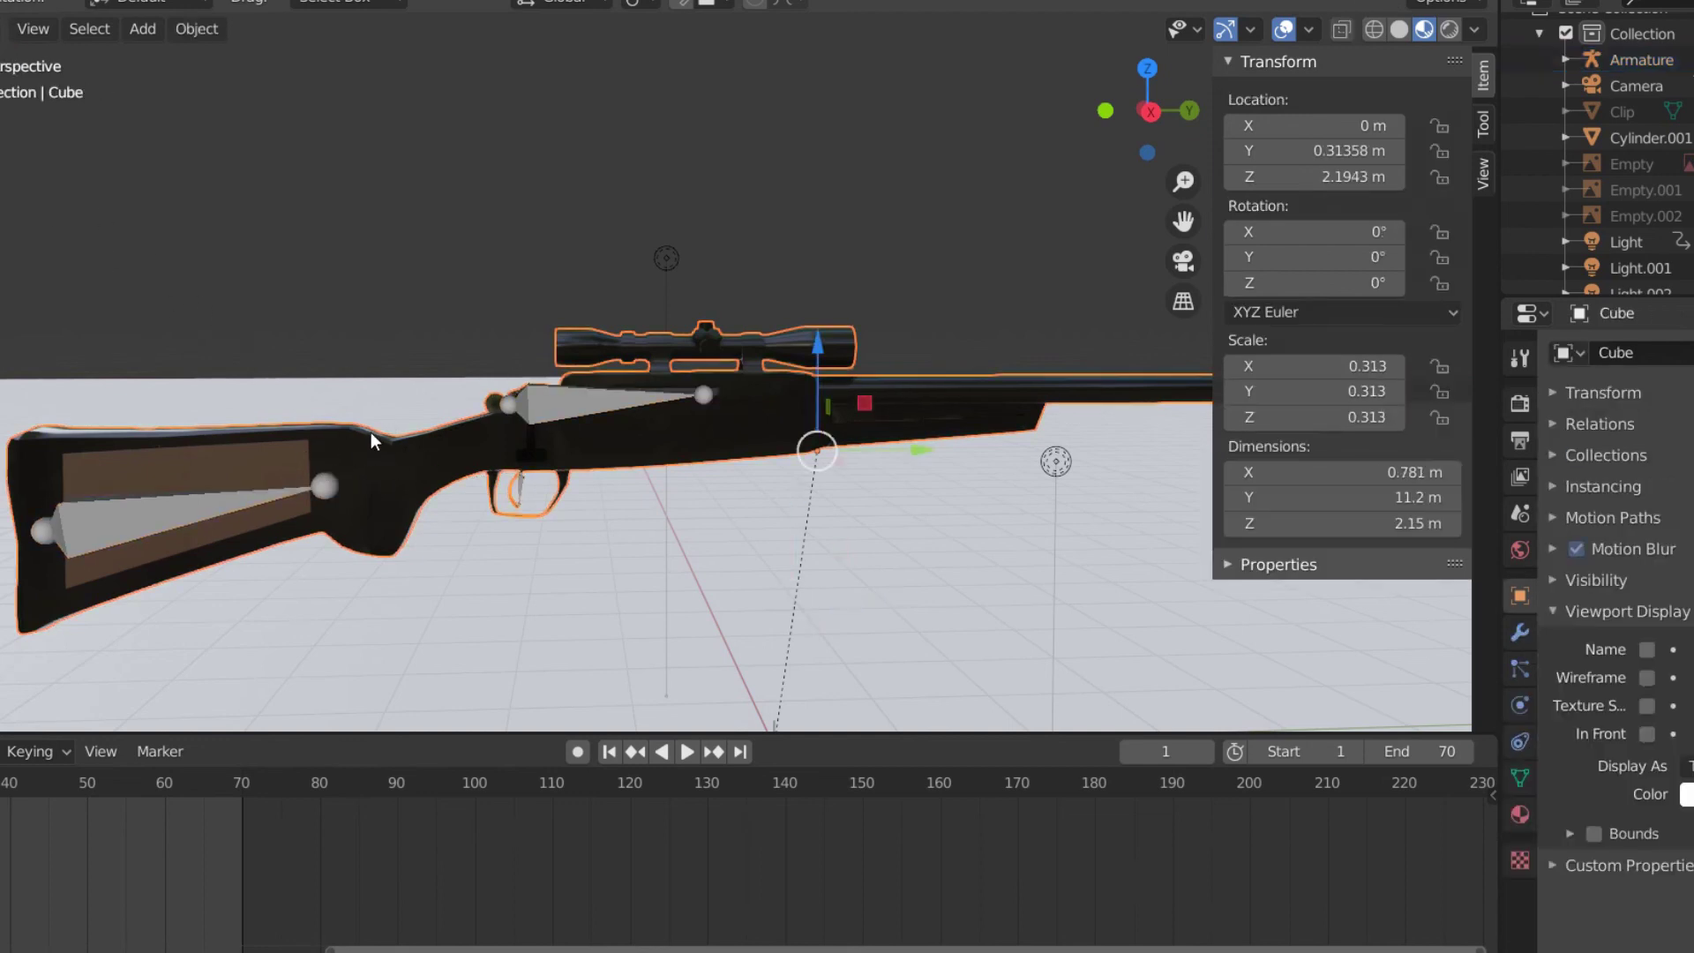
pyautogui.press('Tab')
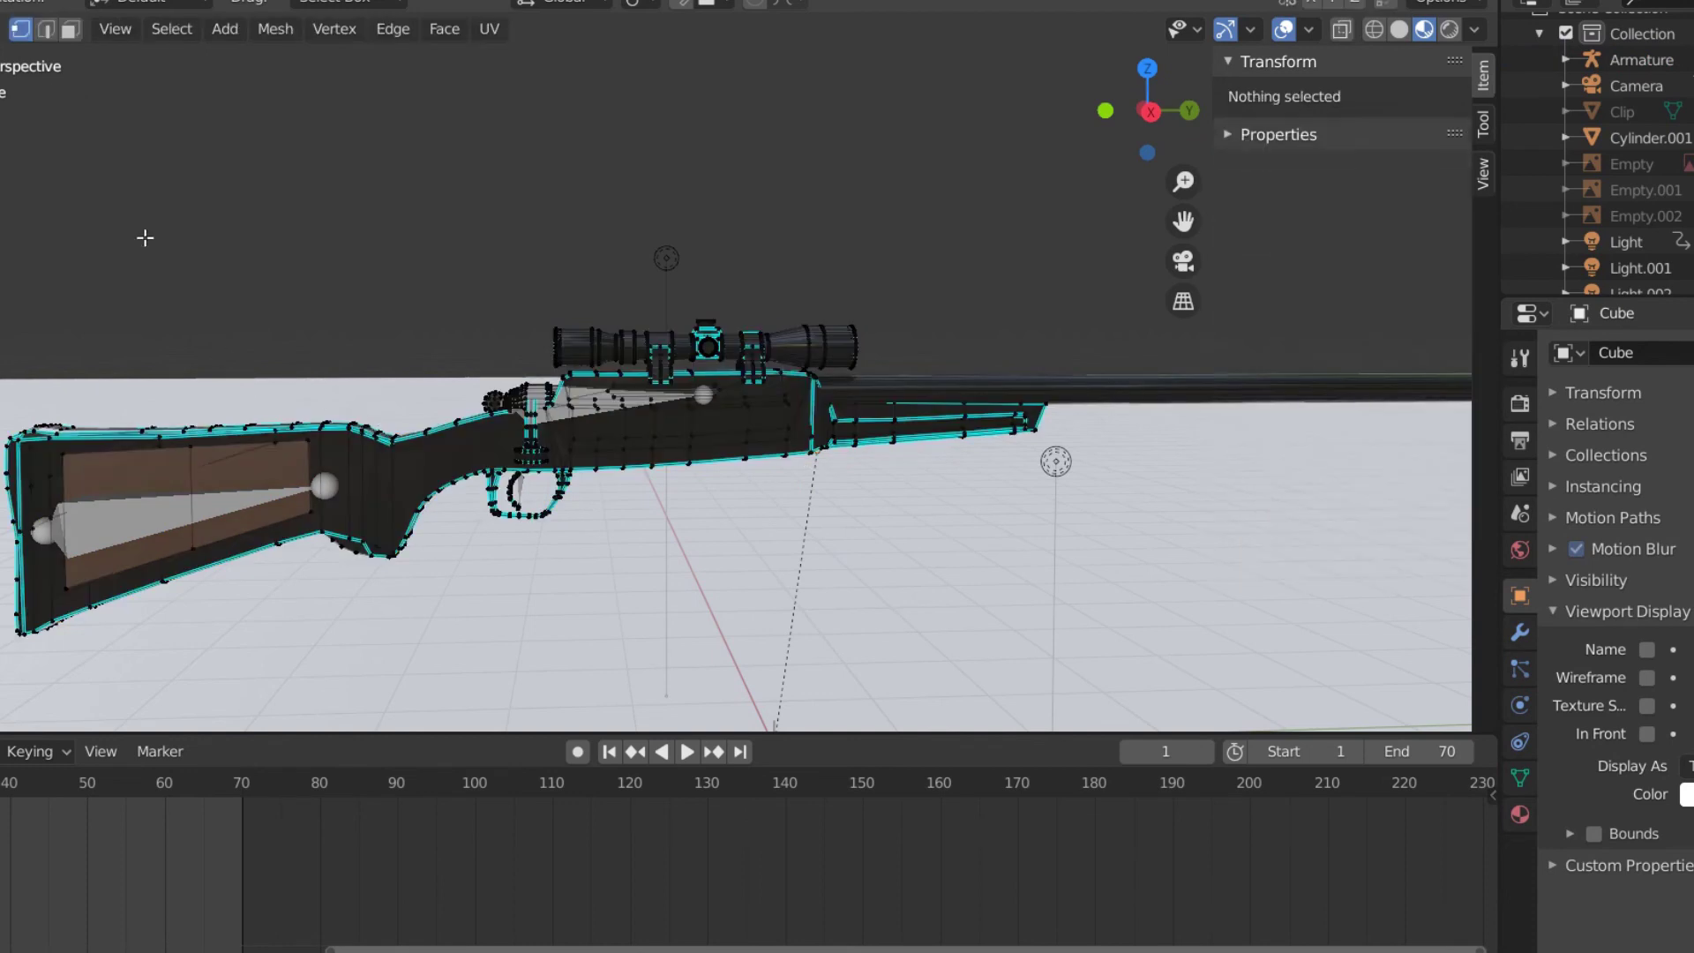
# - Add the stock's connected brown panel to the Base vertex group's vertices and assign them
pyautogui.click(1521, 777)
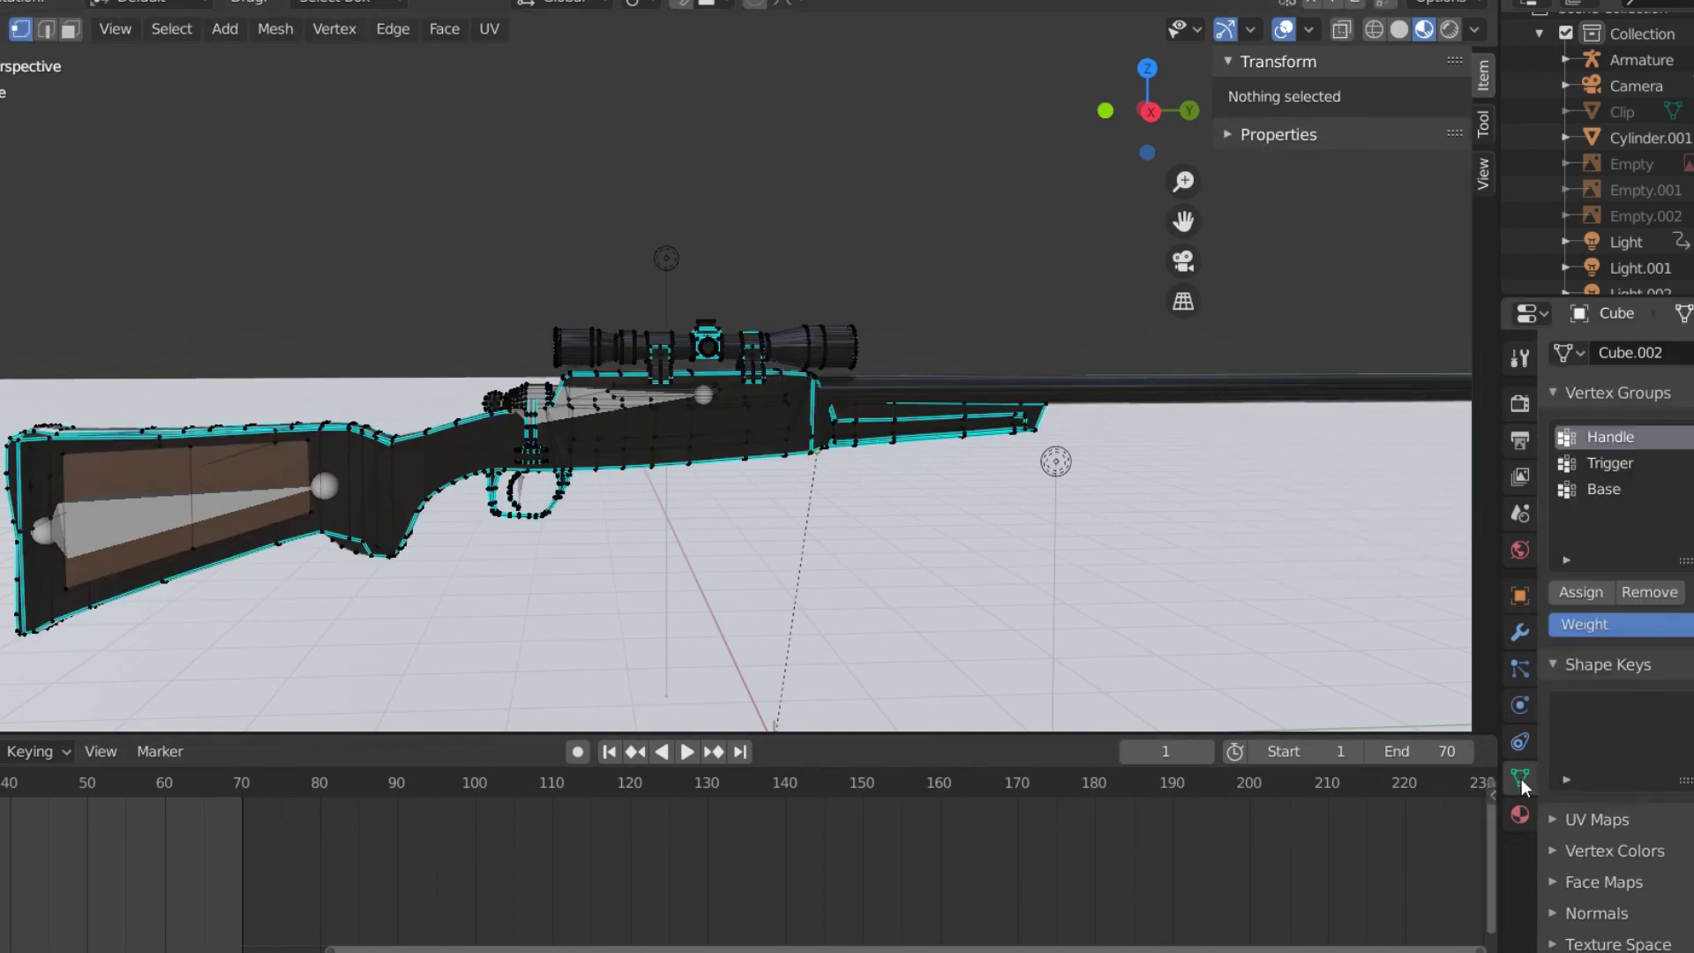
pyautogui.click(1625, 487)
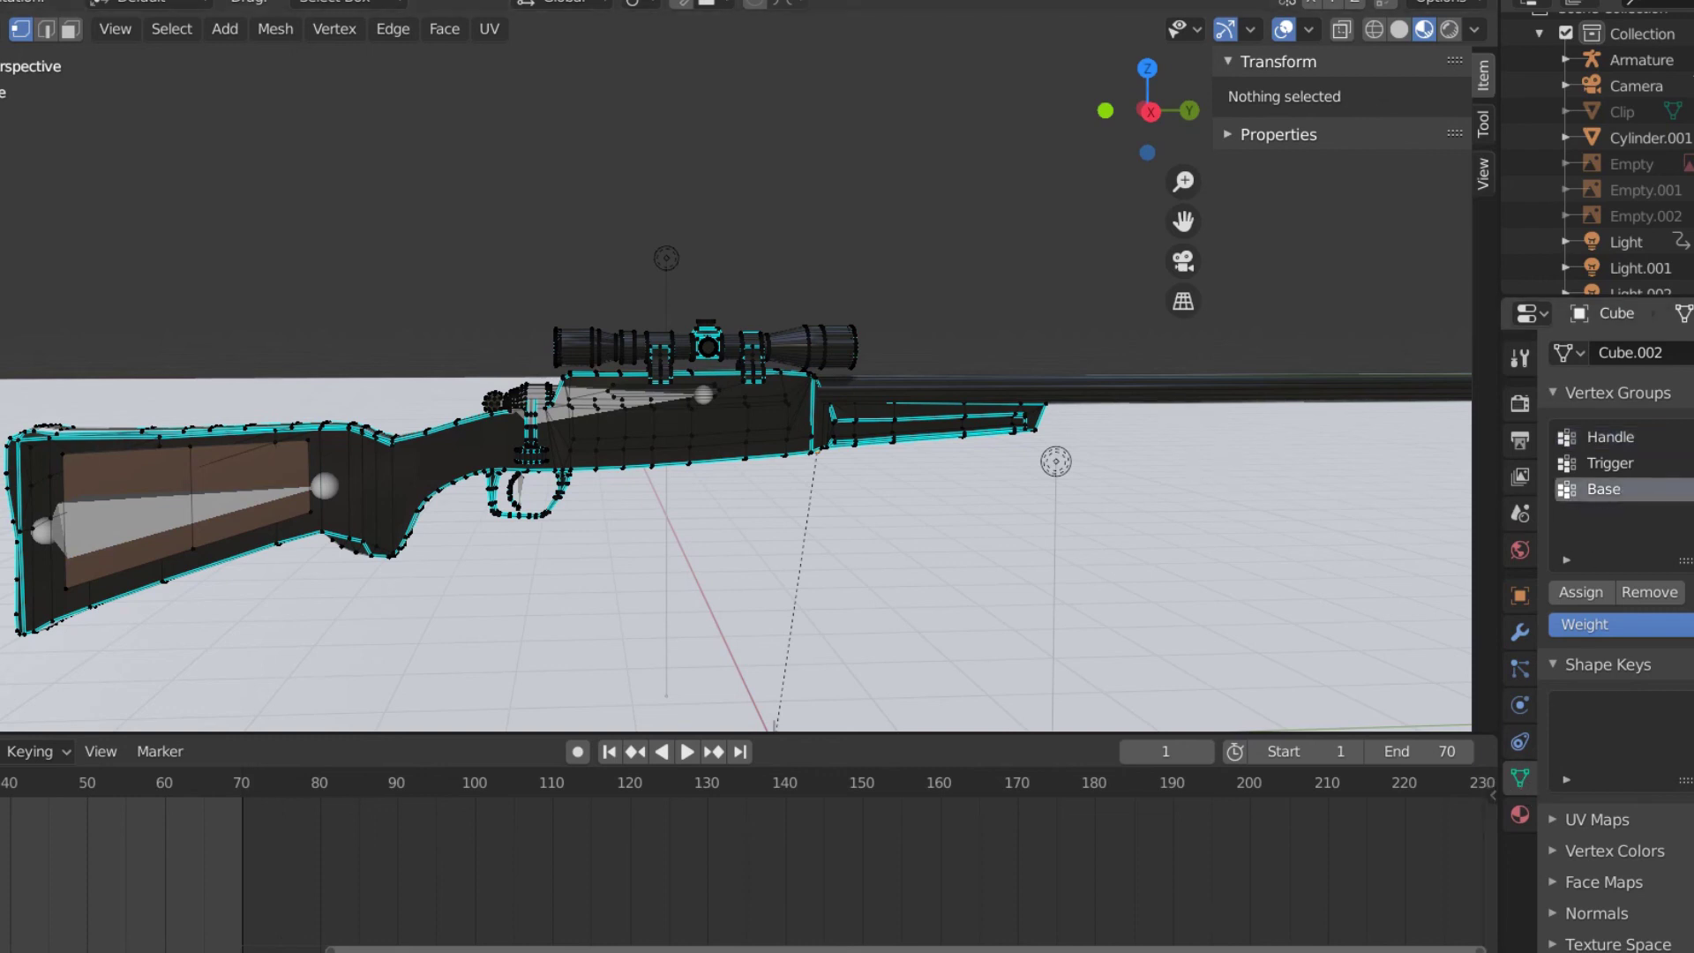
pyautogui.click(1690, 592)
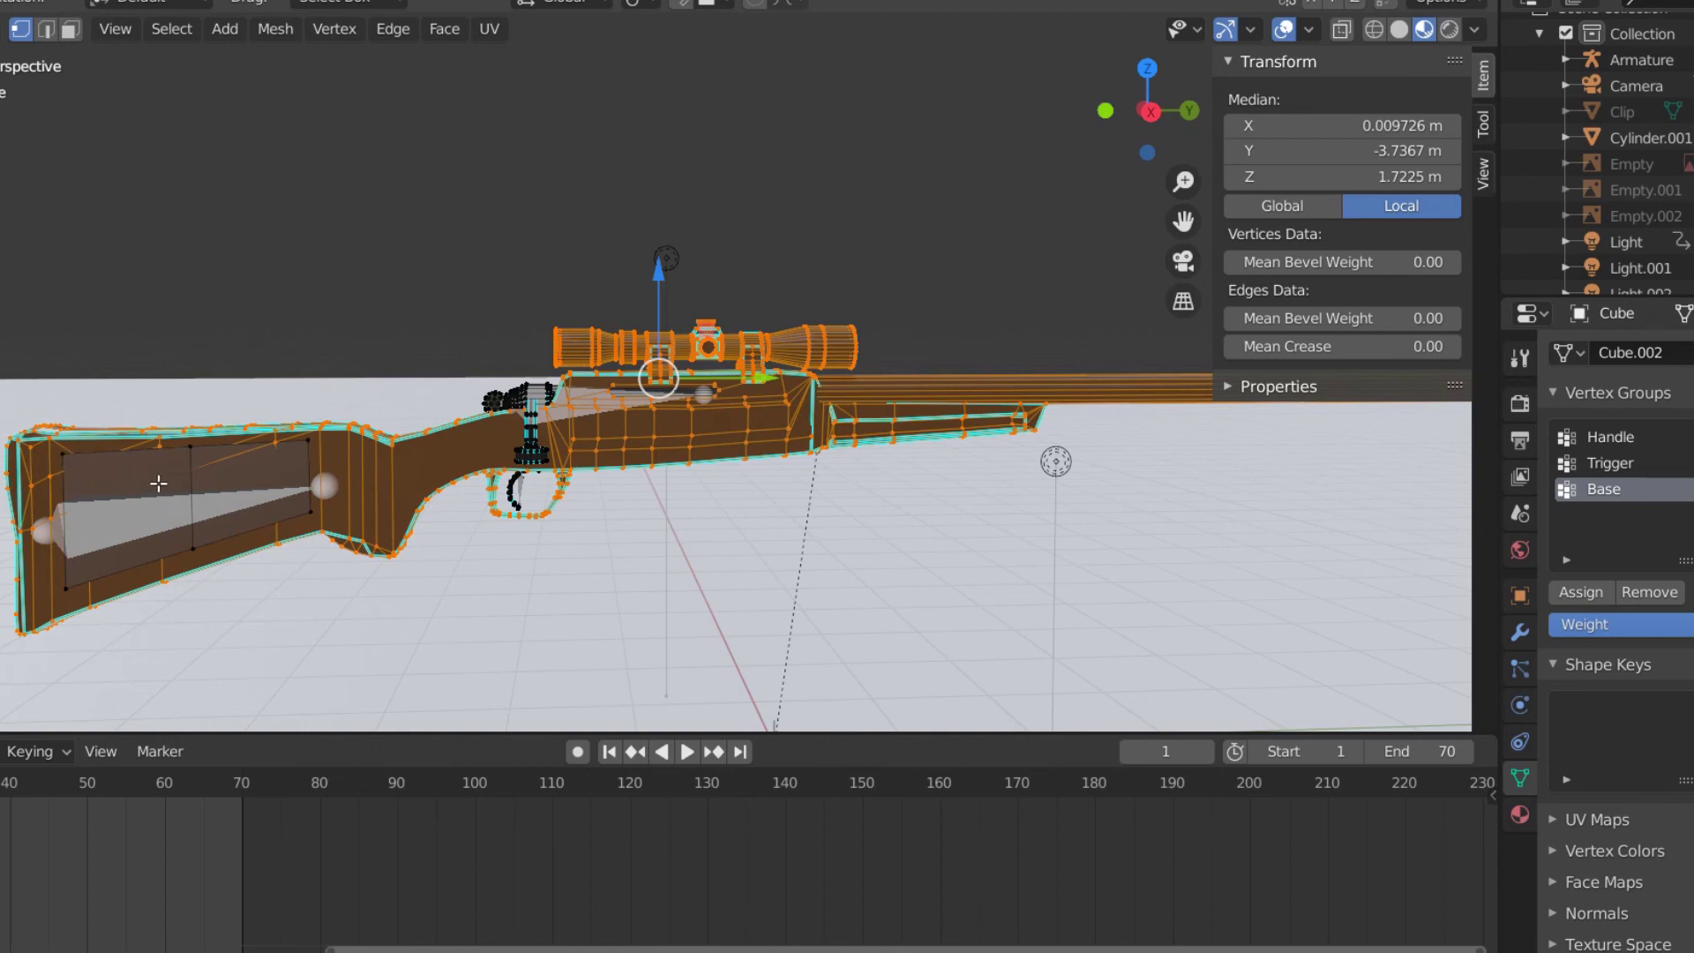
pyautogui.keyDown('shift'); pyautogui.click(62, 453); pyautogui.keyUp('shift')
pyautogui.hotkey('ctrl', 'l')
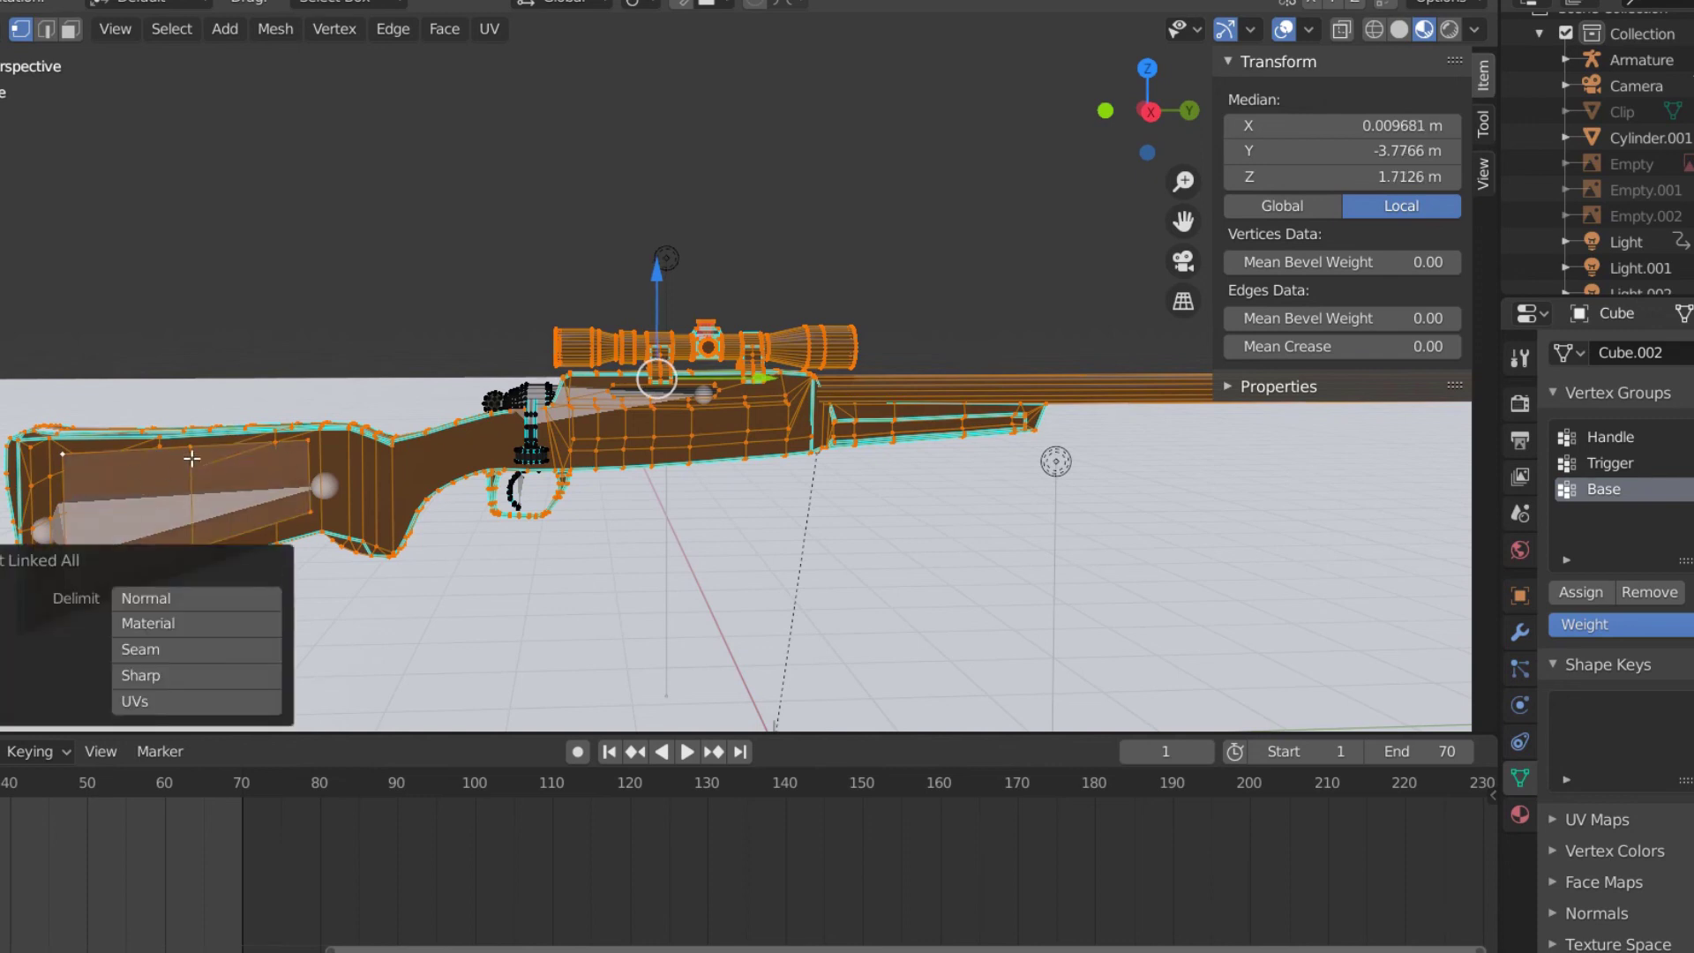
pyautogui.click(1594, 598)
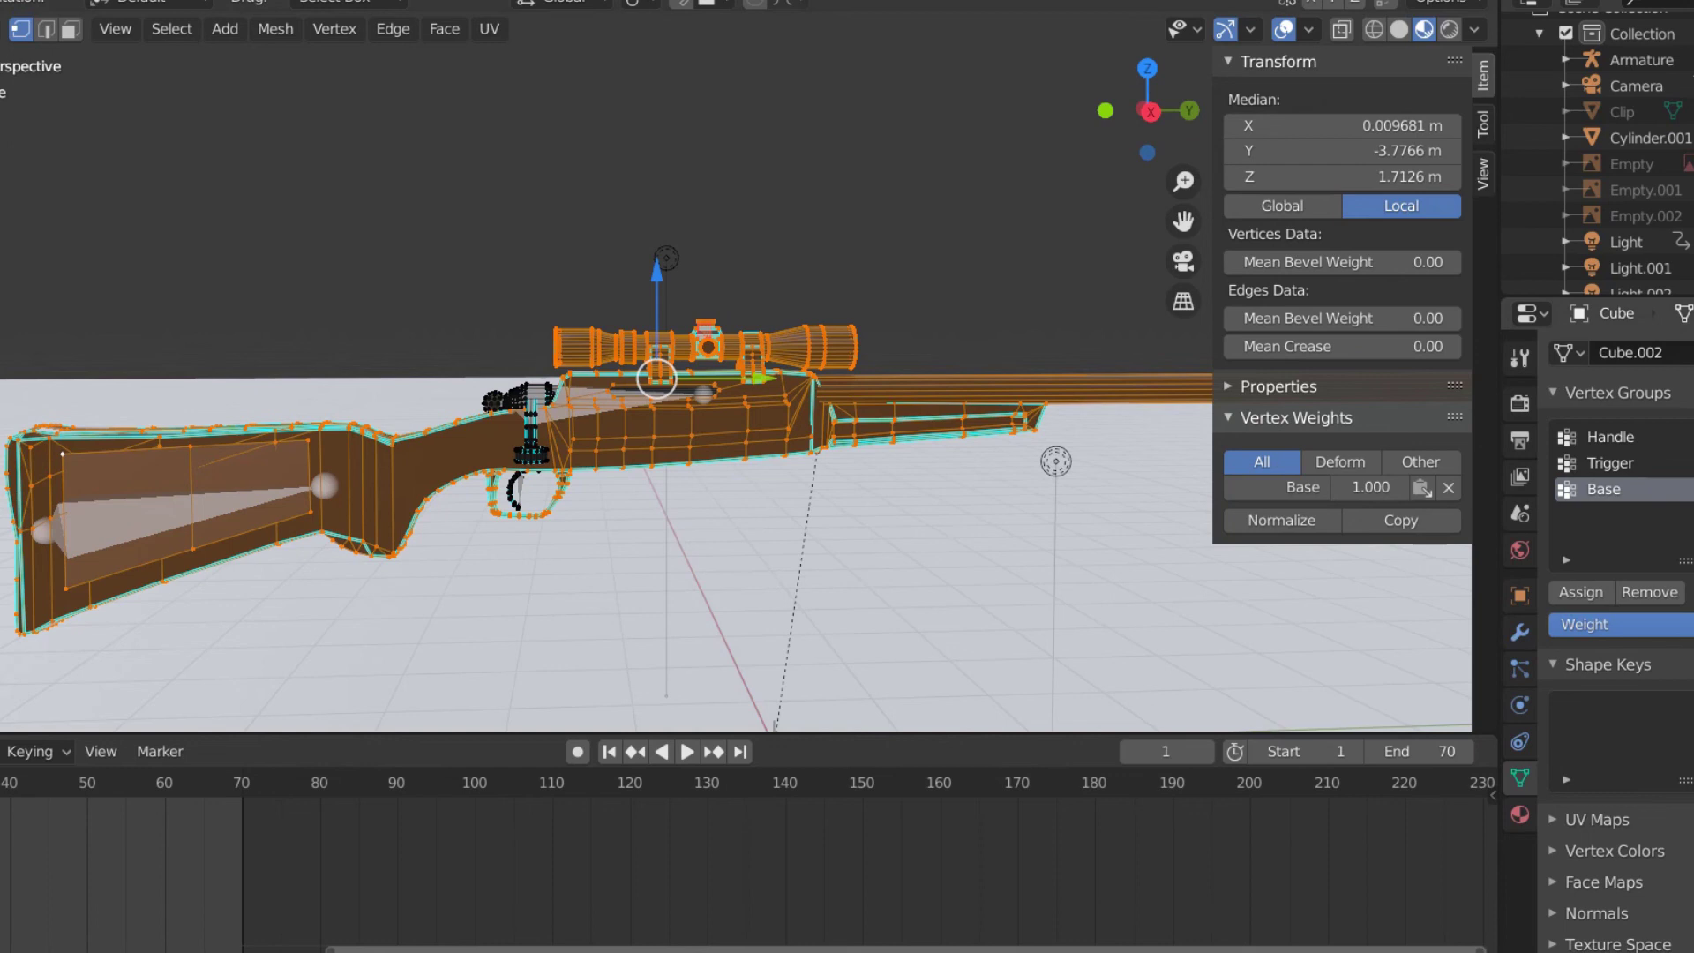
pyautogui.hotkey('alt', 'a')
# - Return the mesh to Object Mode and switch the armature into Pose Mode with Ctrl+Tab
pyautogui.press('Tab')
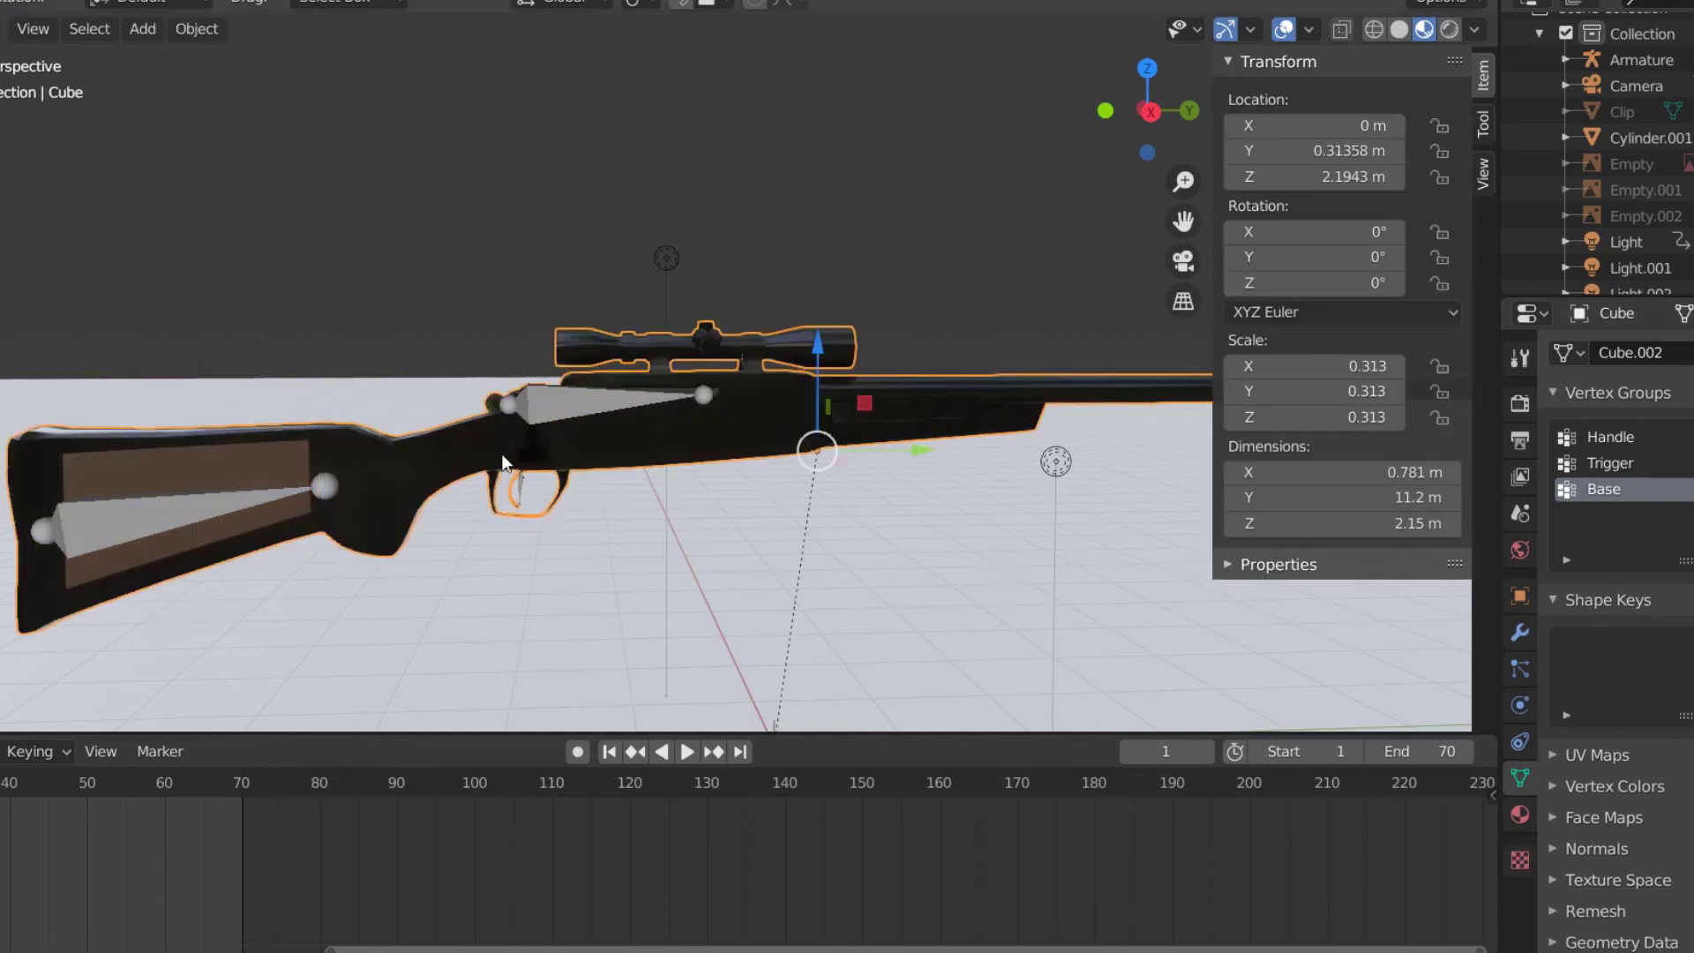
pyautogui.press('t')
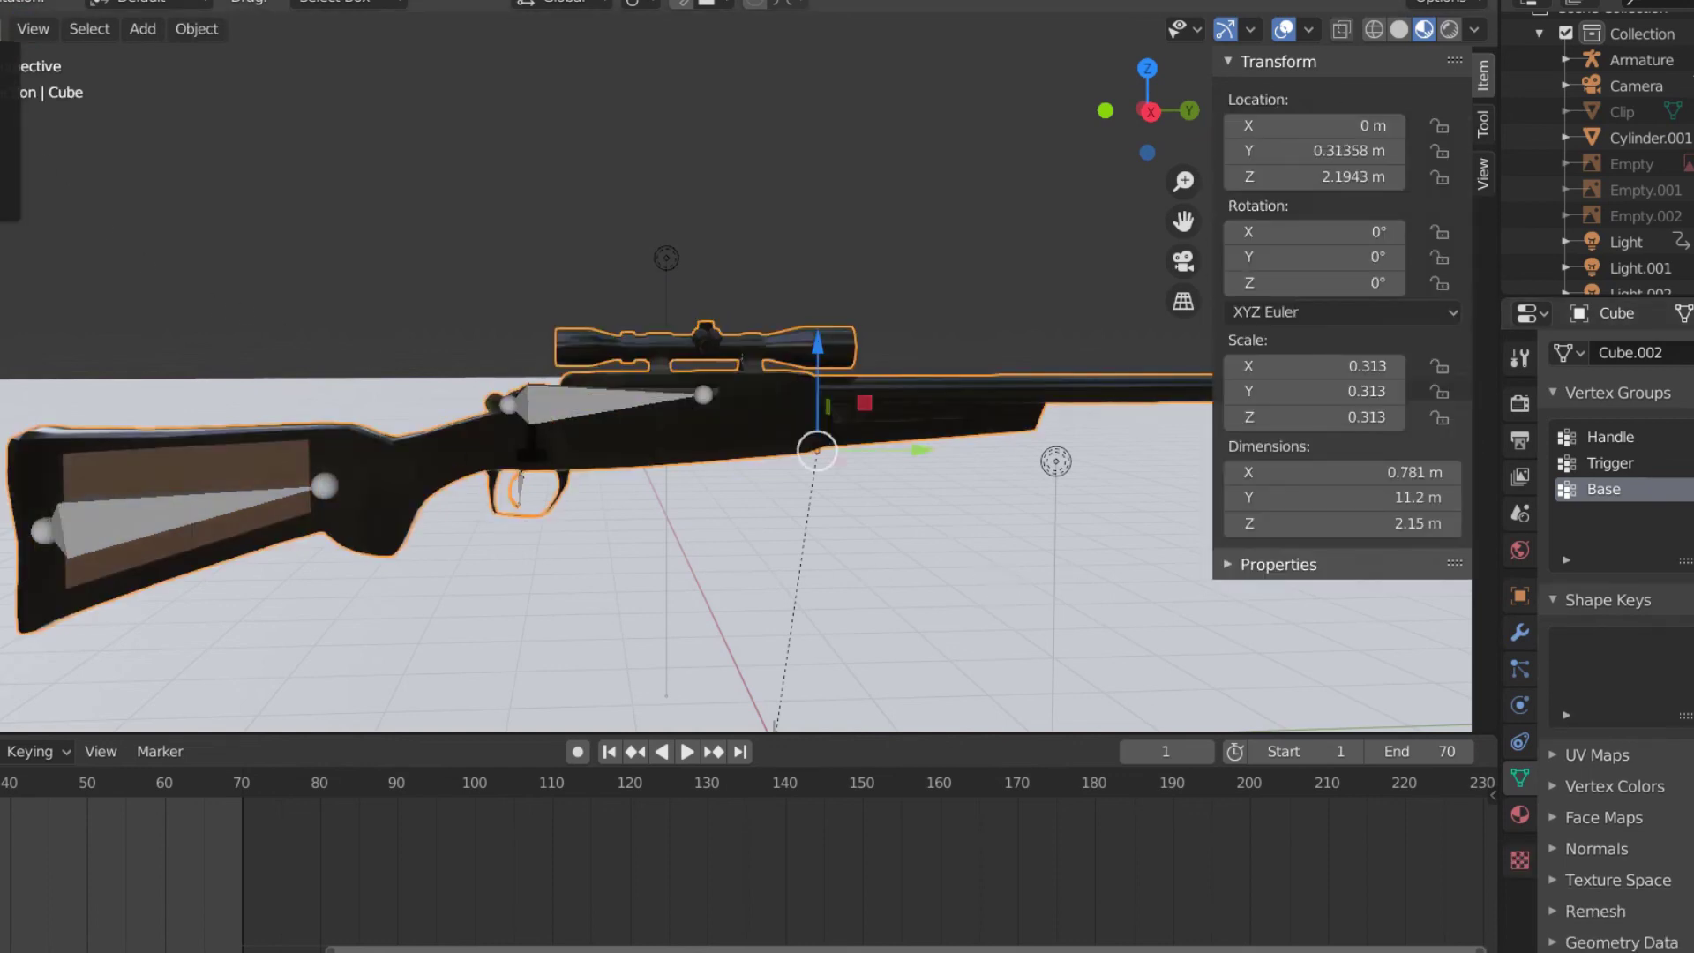
pyautogui.click(33, 28)
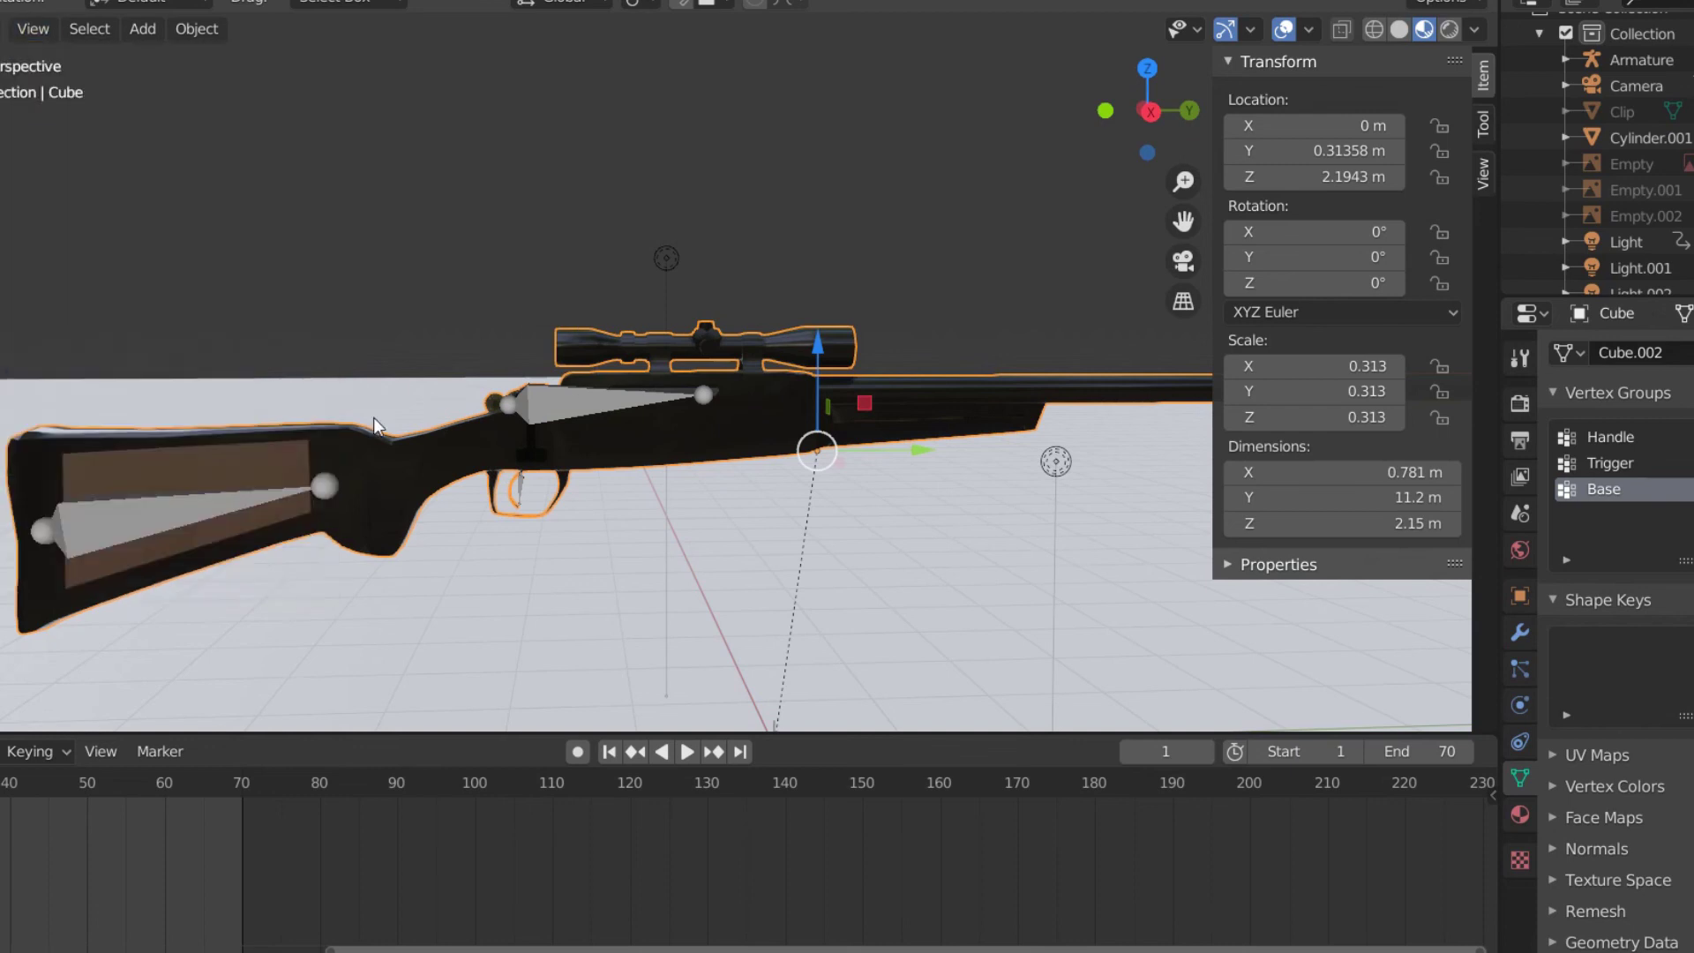
pyautogui.click(192, 512)
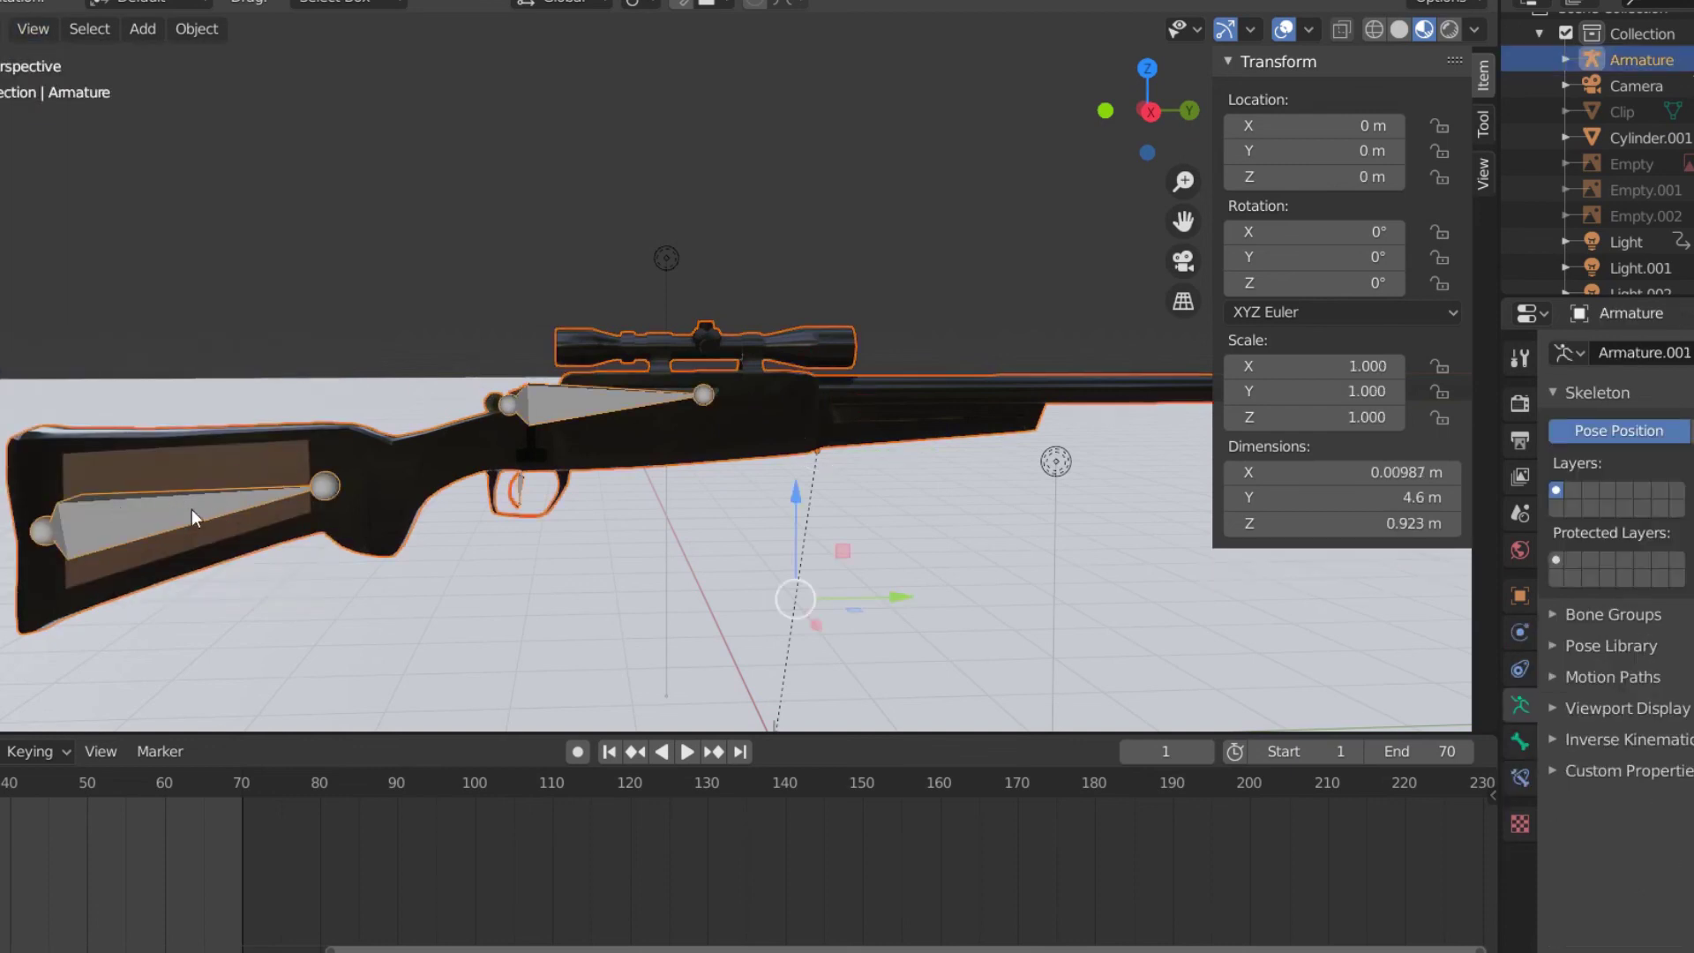
pyautogui.hotkey('ctrl', 'Tab')
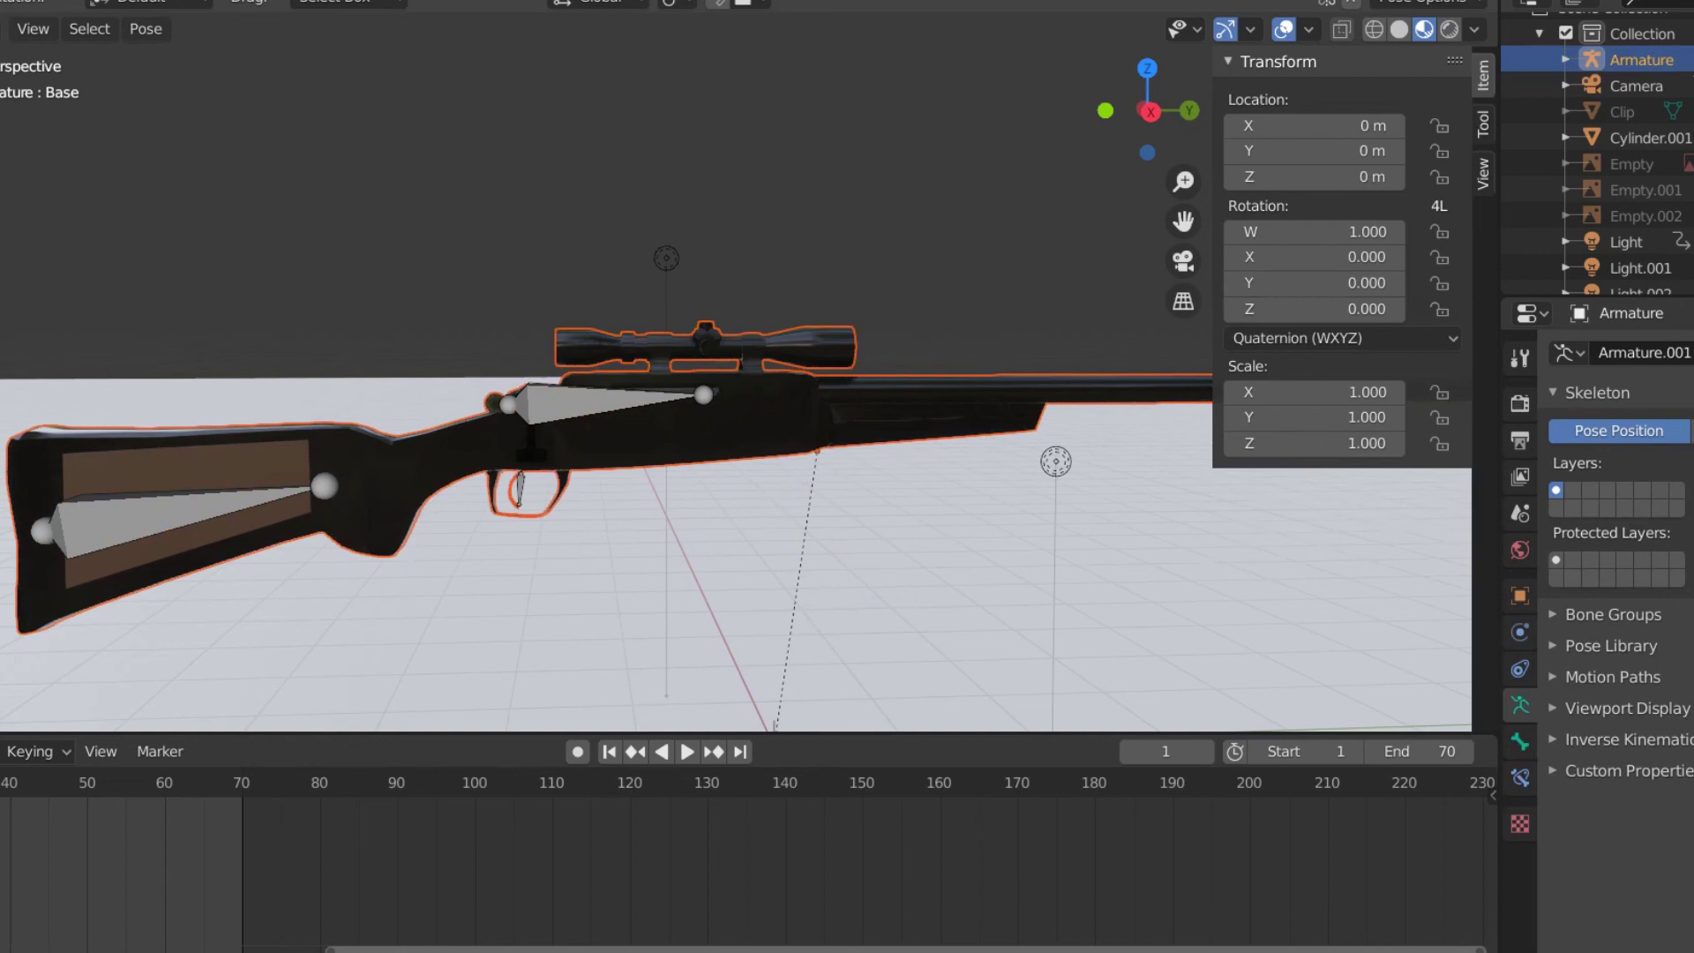
# - Raise the Base bone slightly along Z, undo an extra lift, and deselect it
pyautogui.click(145, 511)
pyautogui.press('g')
pyautogui.press('z')
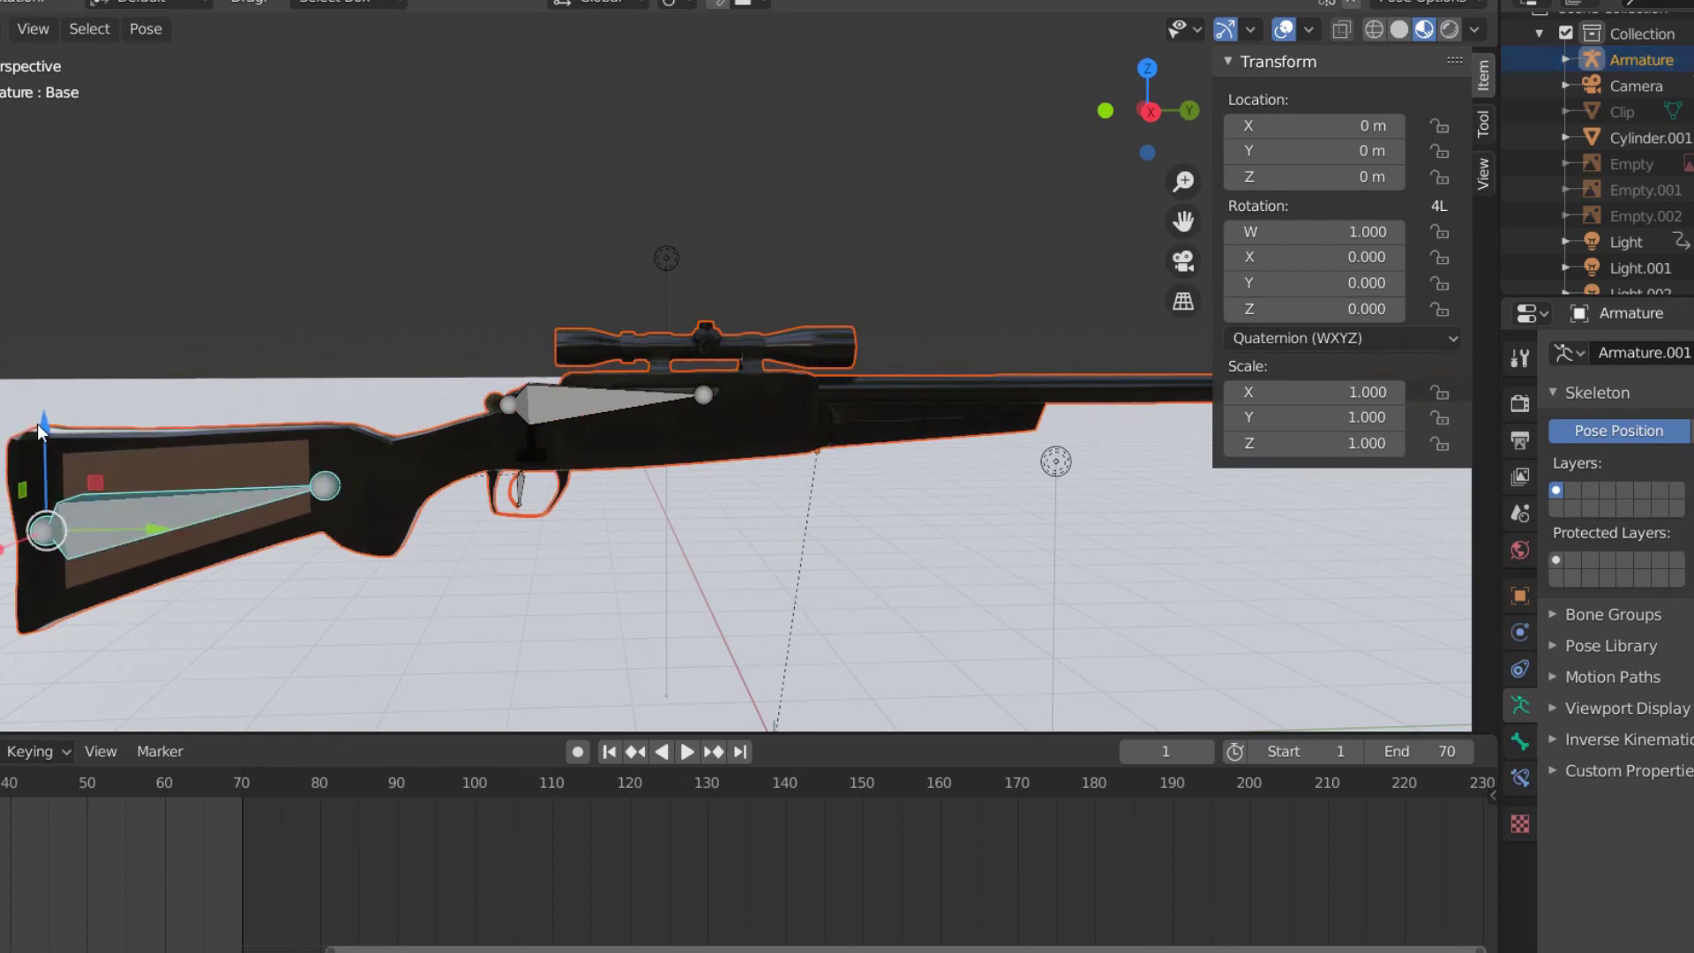
pyautogui.click(106, 415)
pyautogui.scroll(-3, 472, 448)
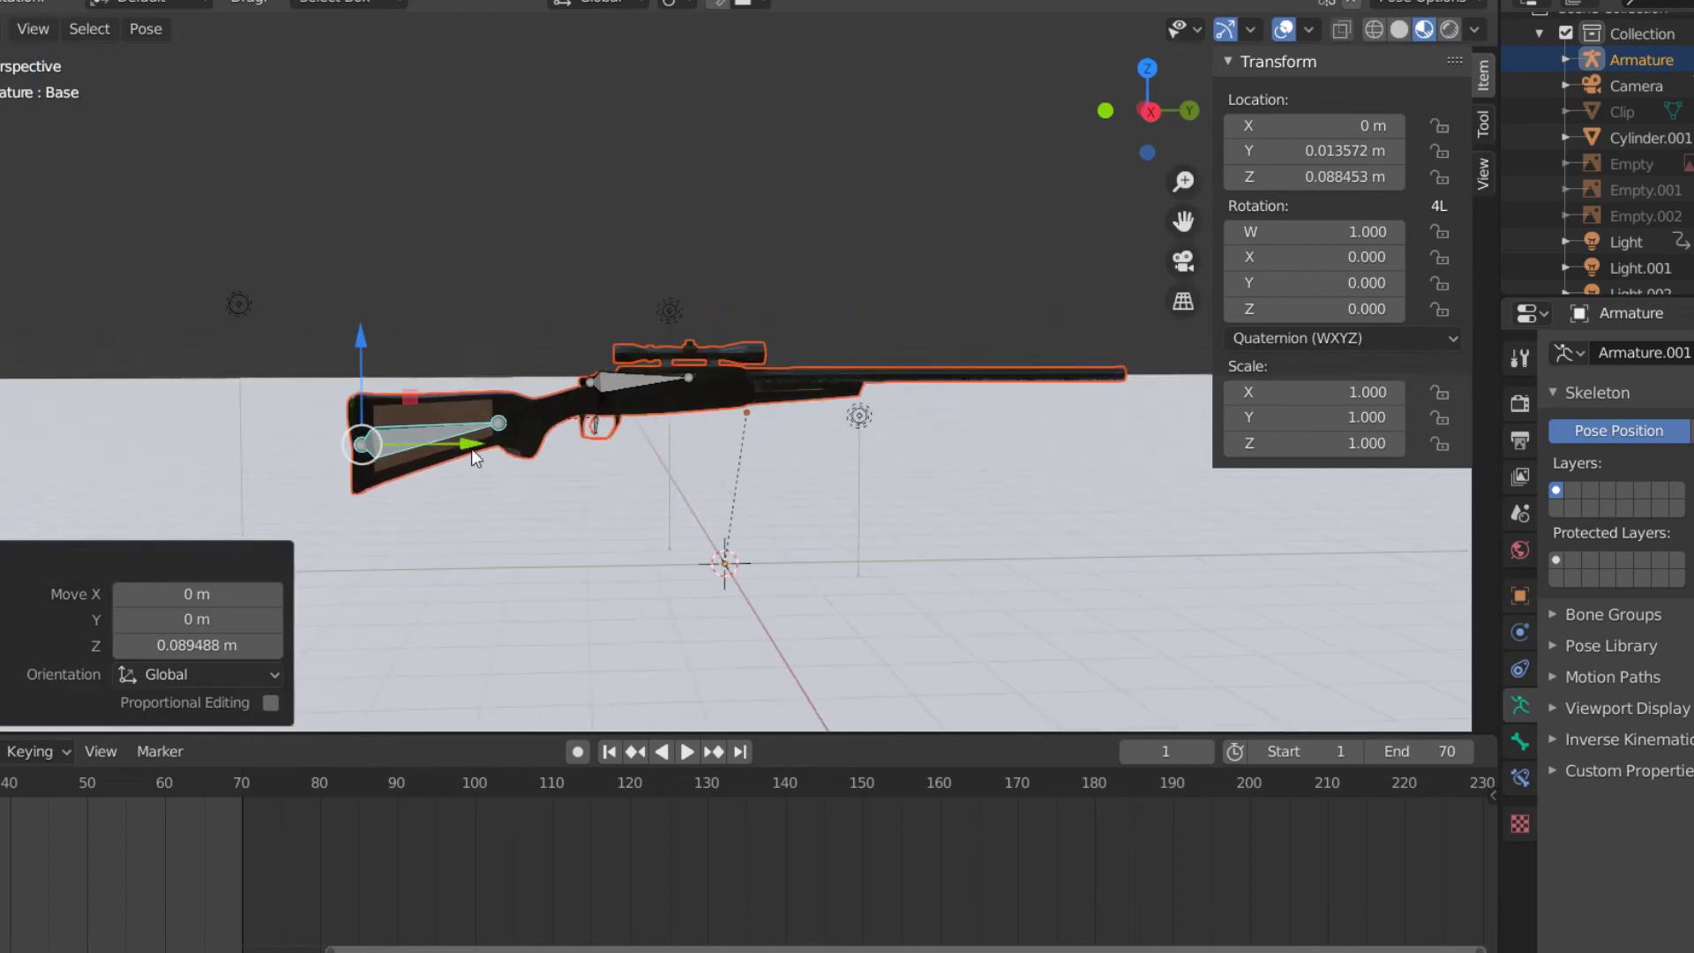
pyautogui.moveTo(364, 357); pyautogui.dragTo(331, 324)
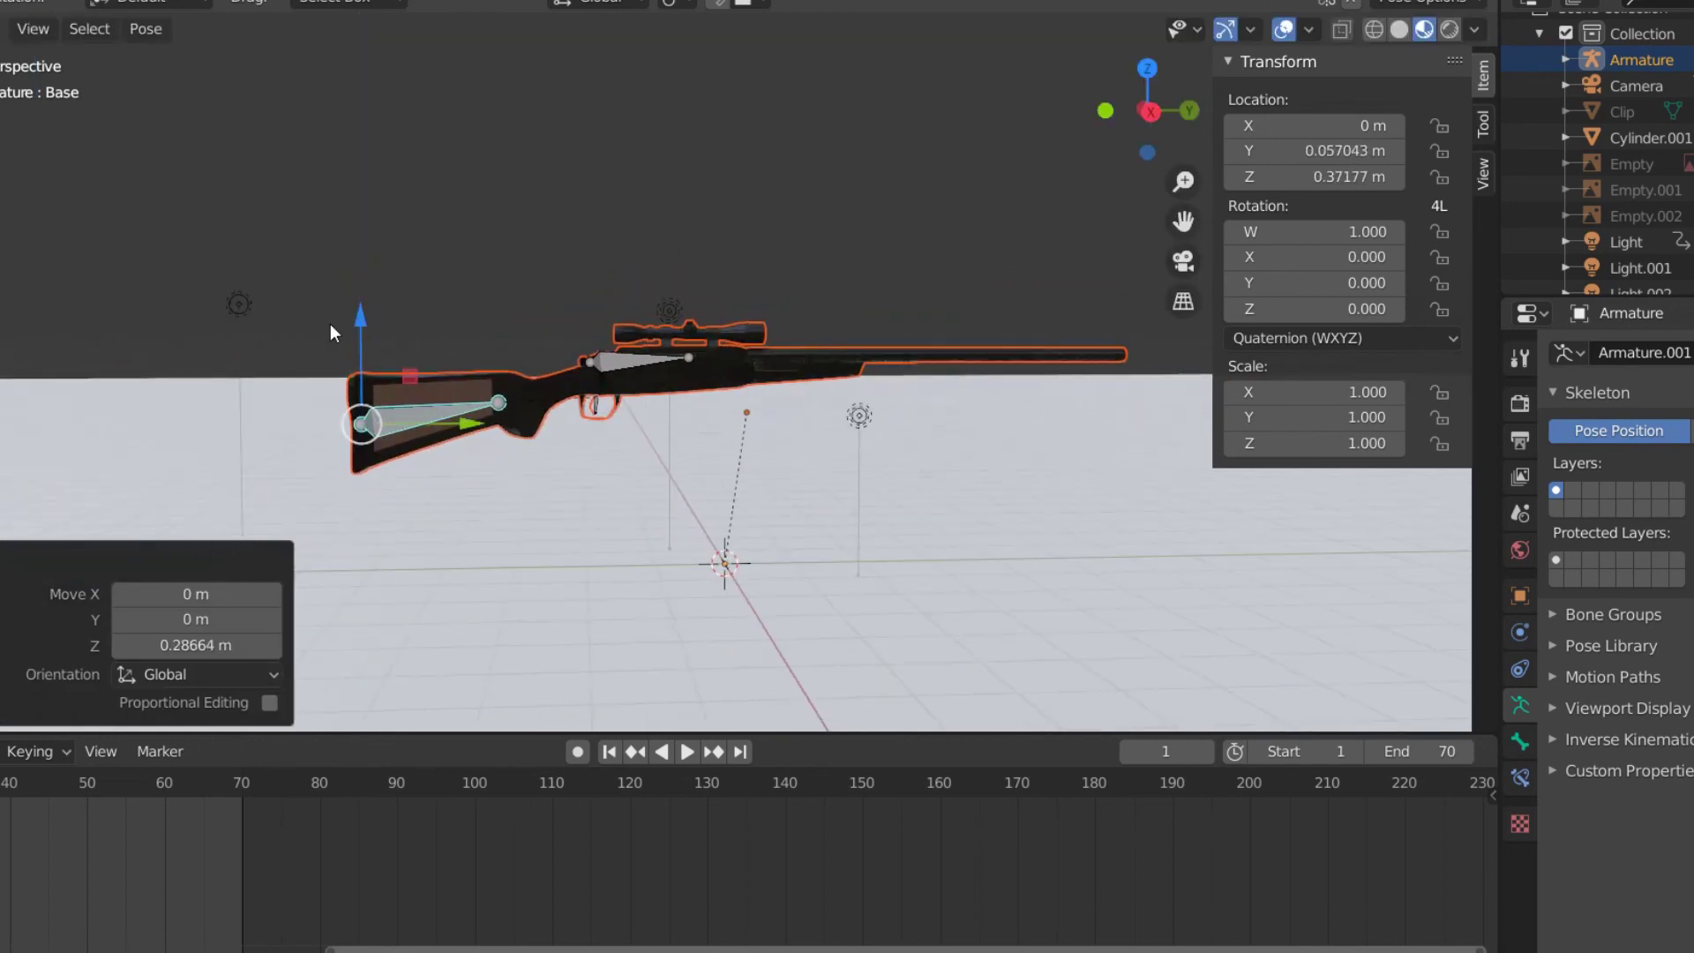
pyautogui.hotkey('ctrl', 'z')
pyautogui.scroll(2, 424, 312)
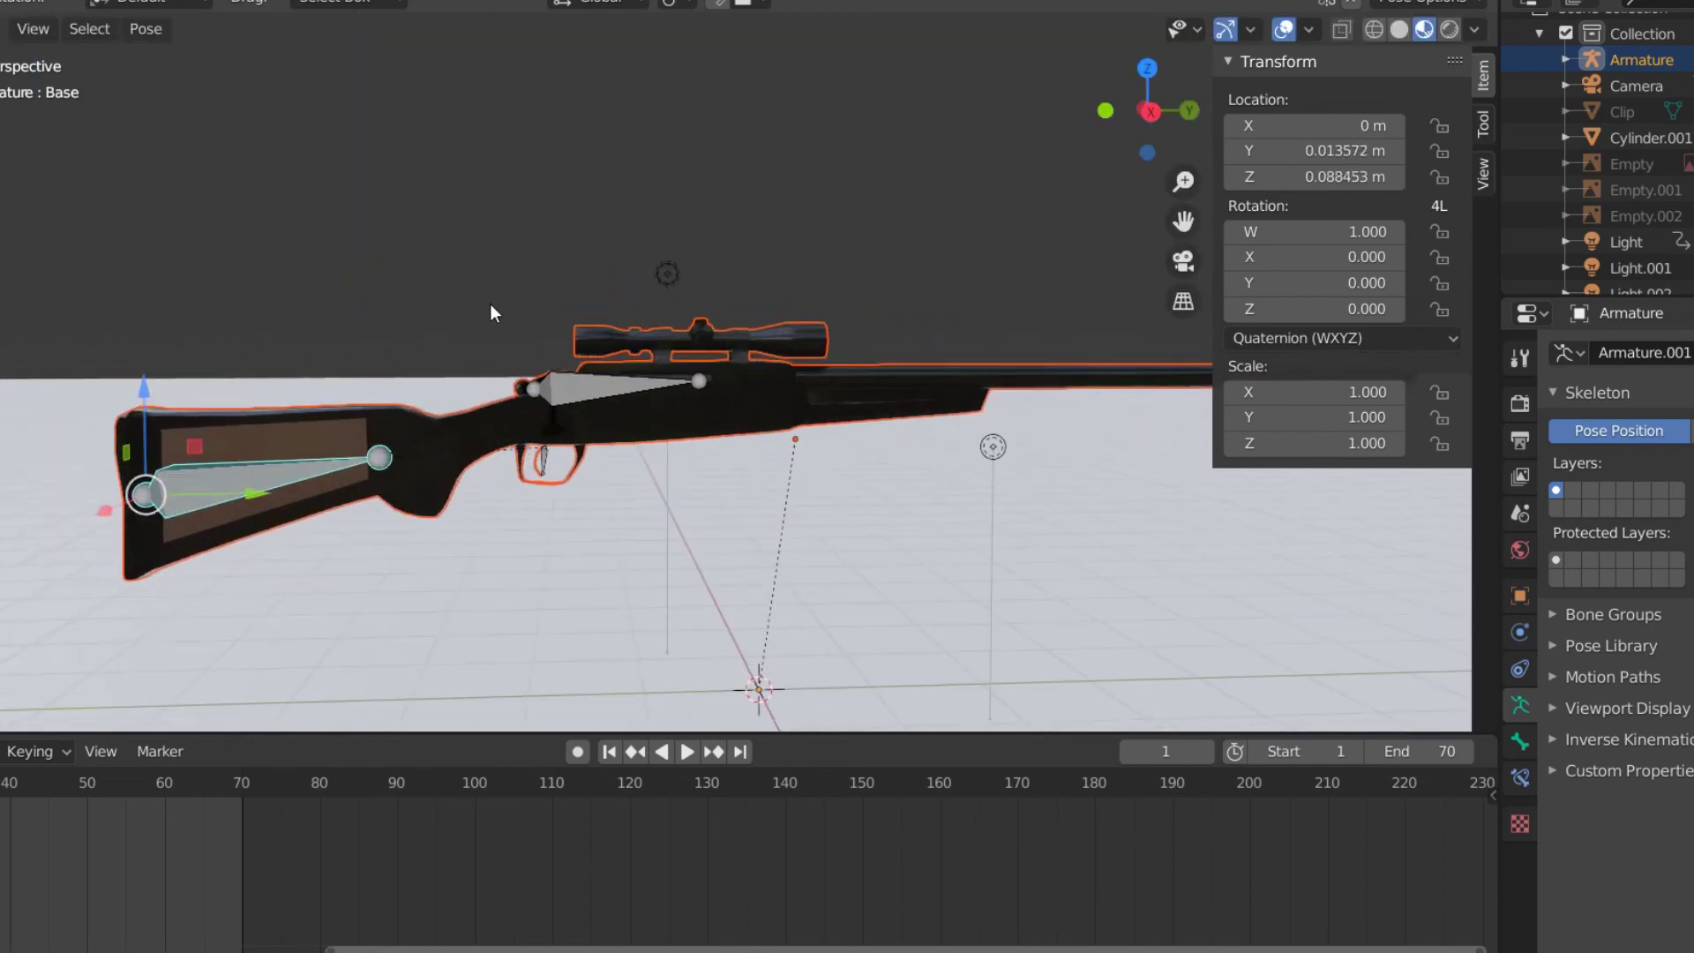
pyautogui.click(495, 300)
pyautogui.scroll(2, 627, 381)
# - Select the Handle bone, enter armature Edit Mode, orbit, and select the Trigger bone
pyautogui.click(613, 388)
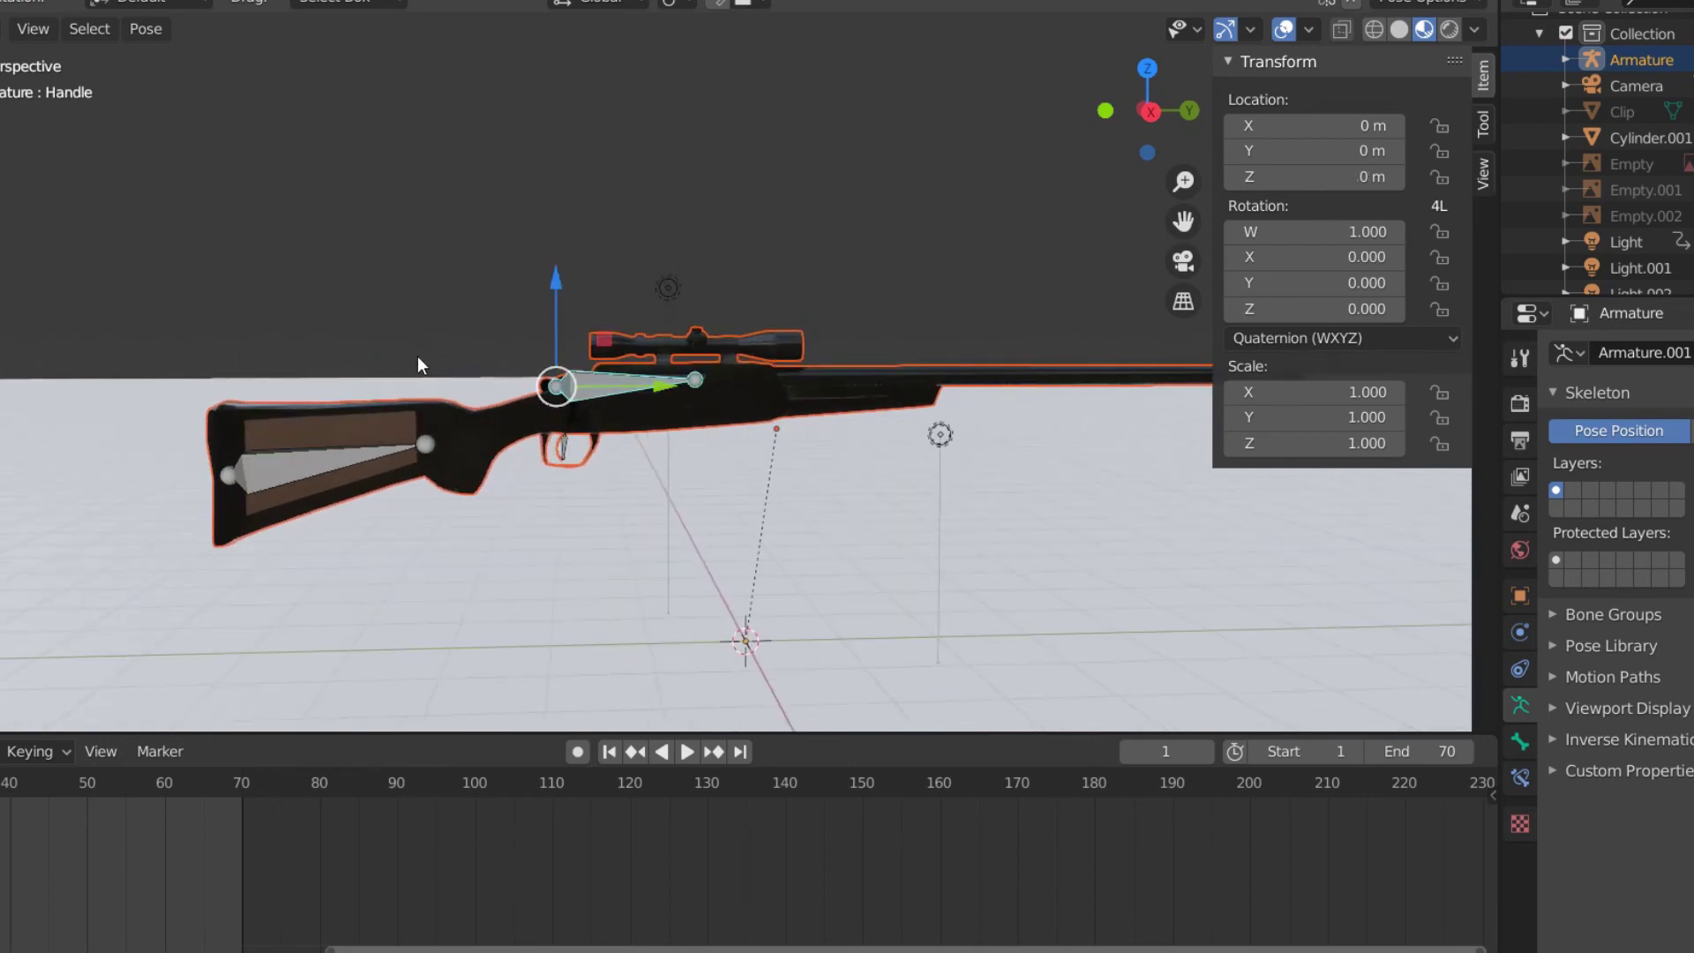
pyautogui.press('Tab')
pyautogui.scroll(-3, 697, 376)
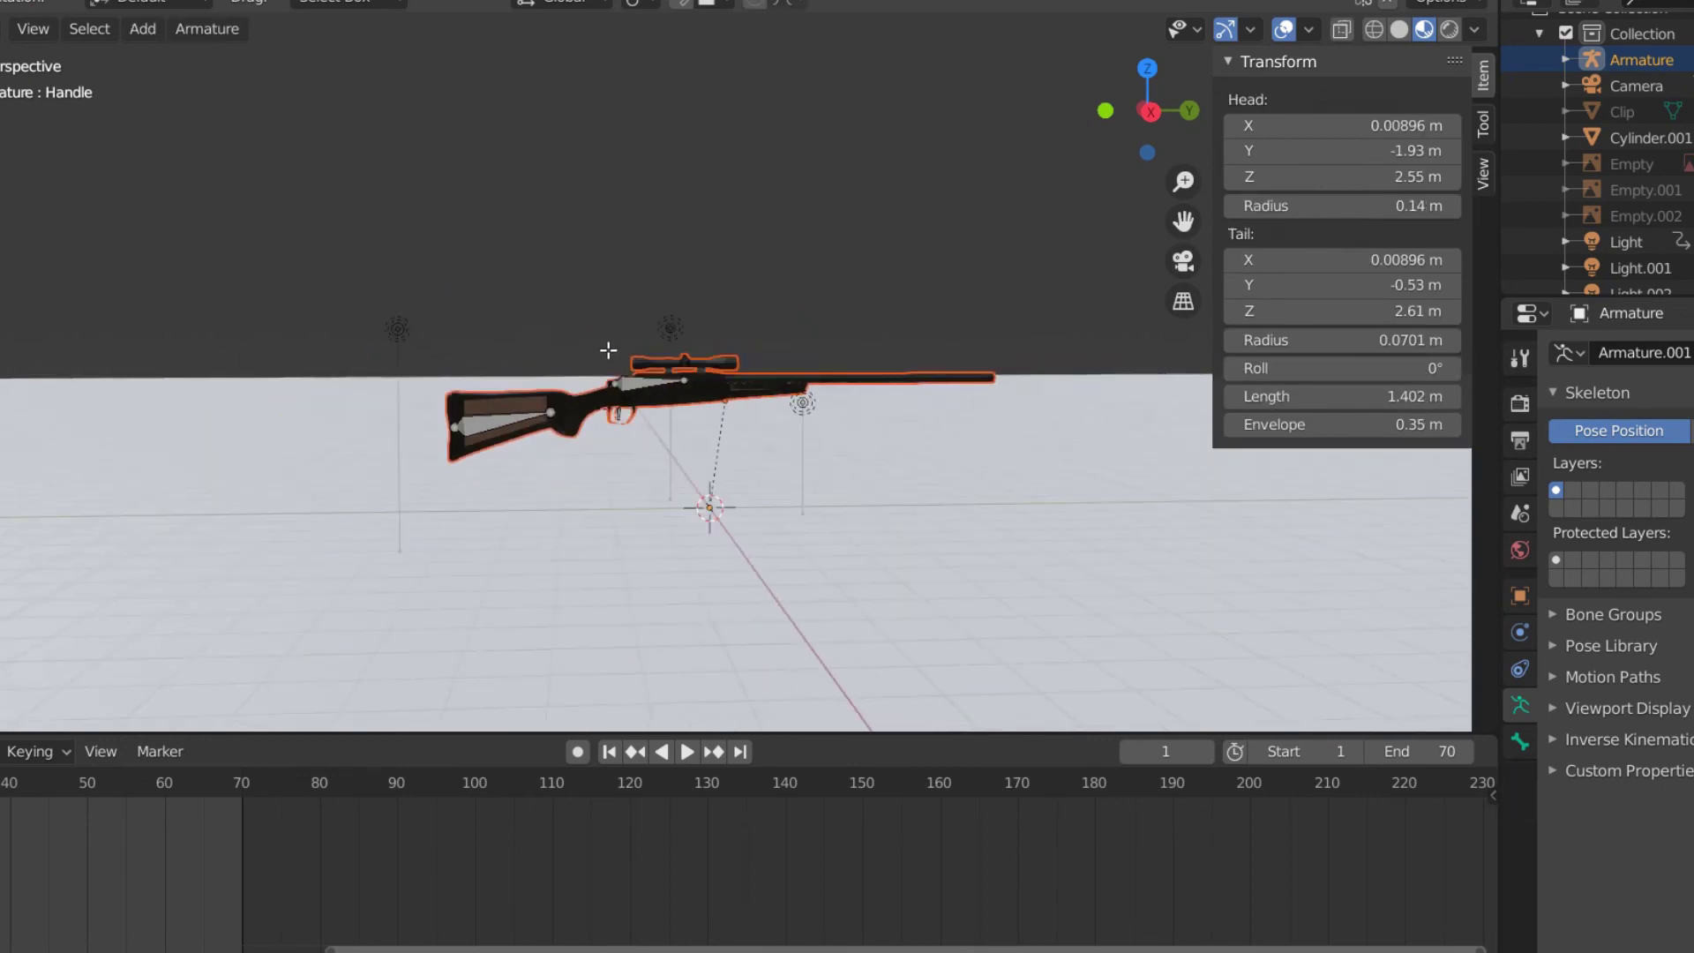
pyautogui.moveTo(864, 351); pyautogui.dragTo(593, 438, button='middle')
pyautogui.click(582, 441)
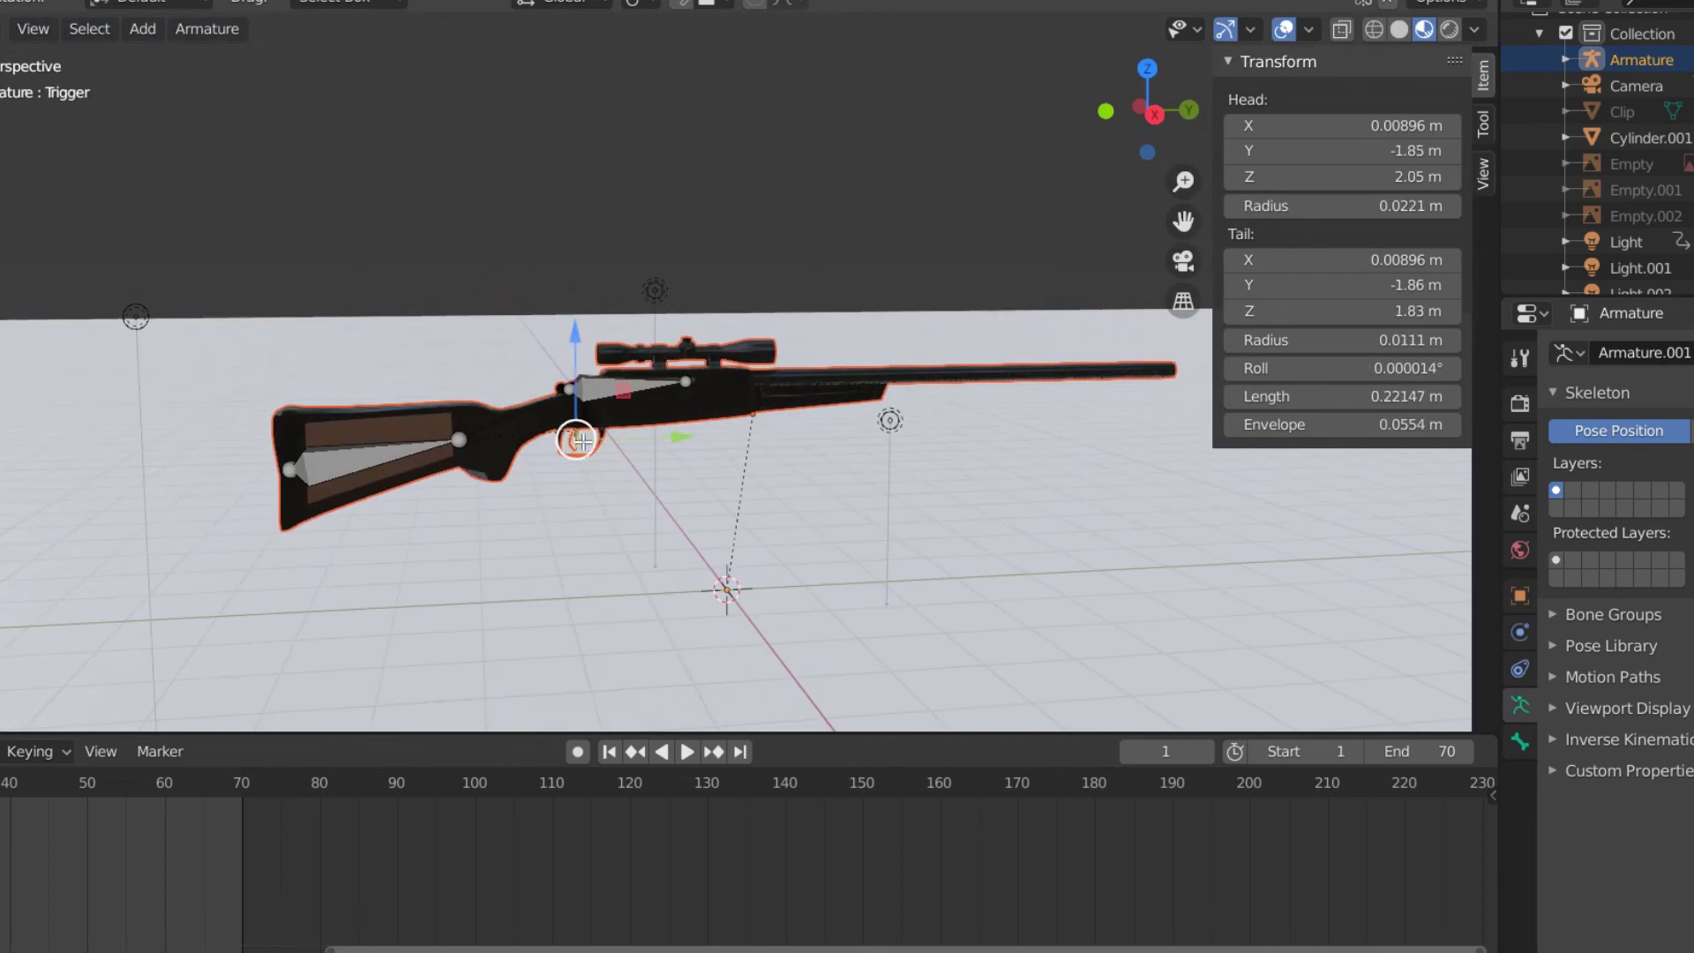
# - Zoom and orbit the view to see the rifle more side-on
pyautogui.scroll(3, 491, 283)
pyautogui.scroll(-4, 484, 273)
pyautogui.moveTo(577, 330); pyautogui.dragTo(600, 278, button='middle')
pyautogui.scroll(3, 565, 317)
pyautogui.scroll(-3, 585, 298)
pyautogui.scroll(2, 585, 297)
pyautogui.scroll(-3, 541, 273)
pyautogui.scroll(2, 548, 273)
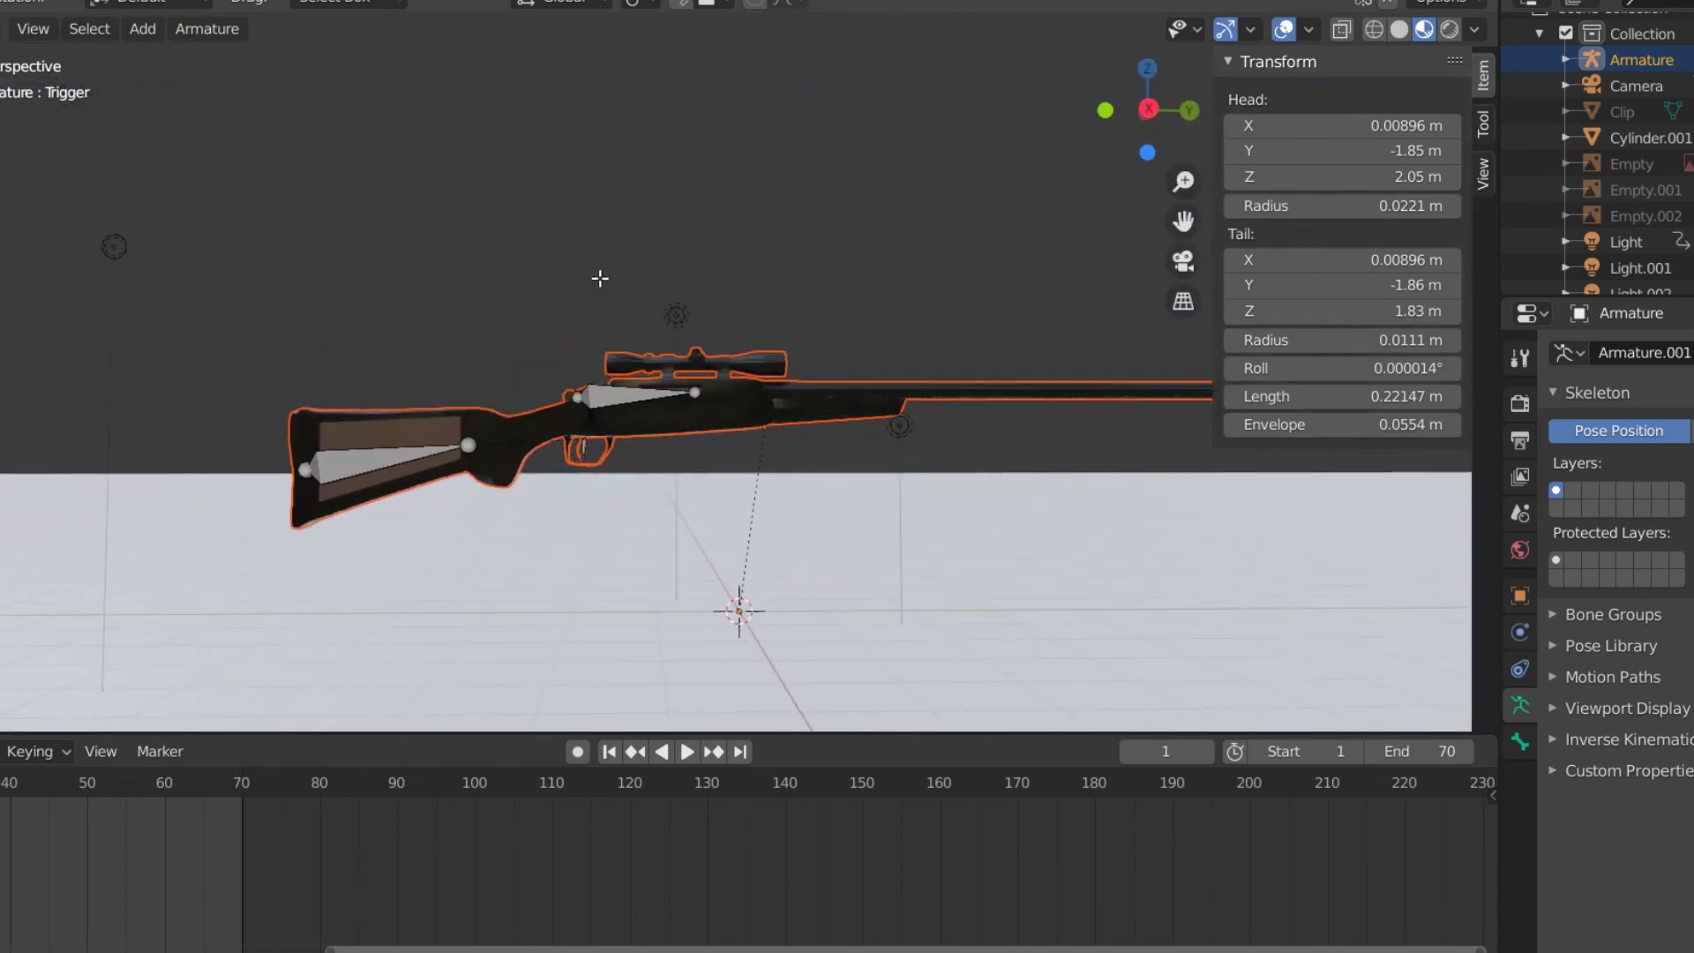